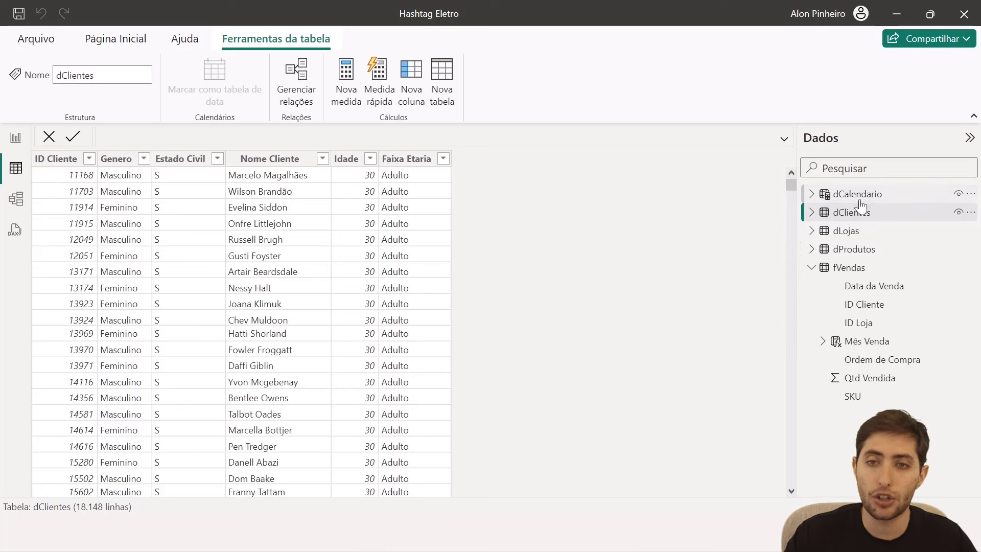
Review the dCalendario and fVendas tables, focusing on the Qtd Vendida column of fVendas.
left_click(858, 198)
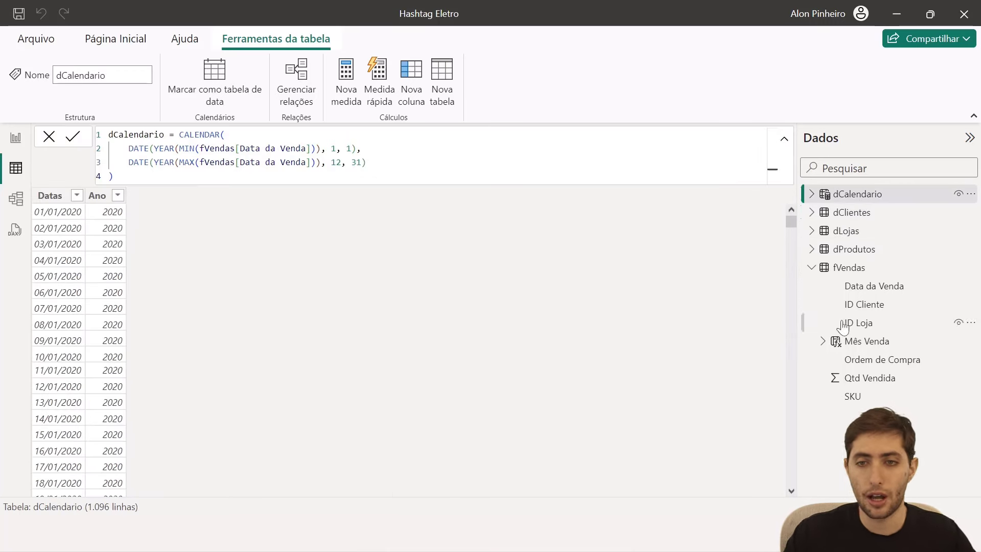
left_click(868, 271)
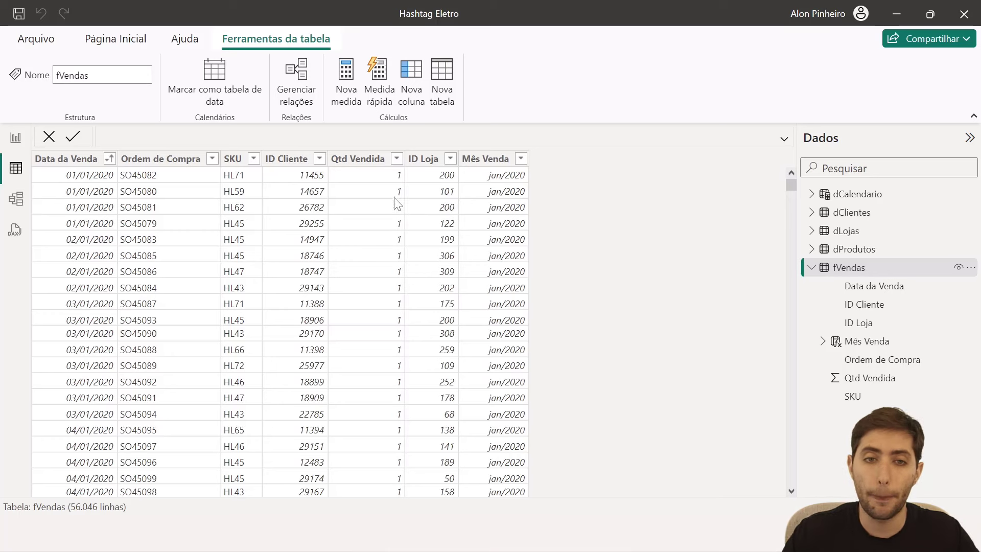
left_click(372, 161)
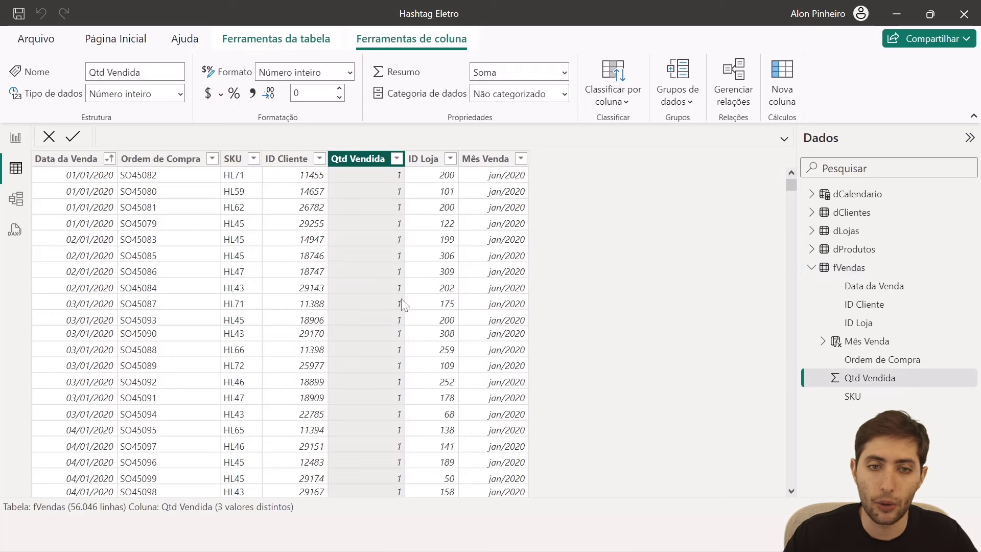
Create a new measure in the fVendas table and name it Total Vendas.
right_click(360, 321)
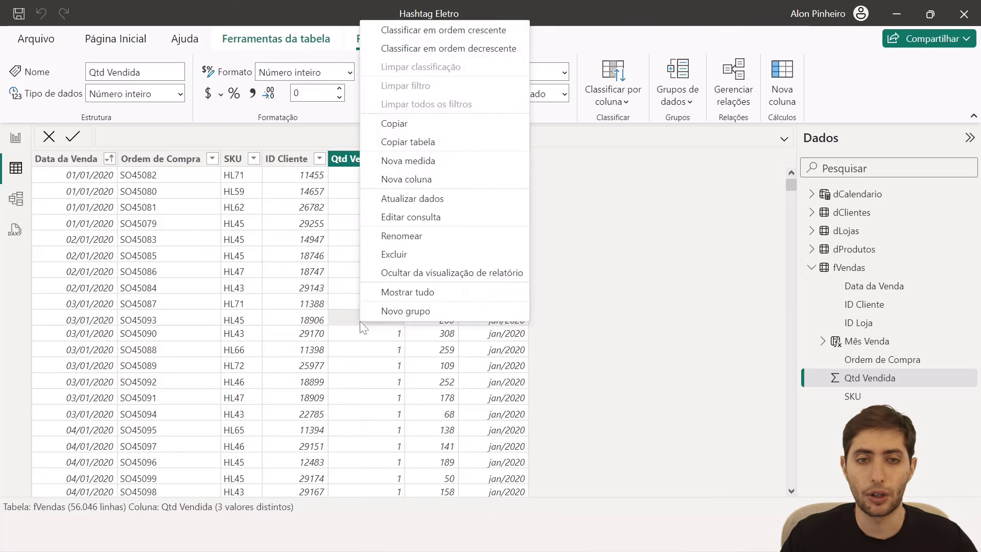
left_click(423, 169)
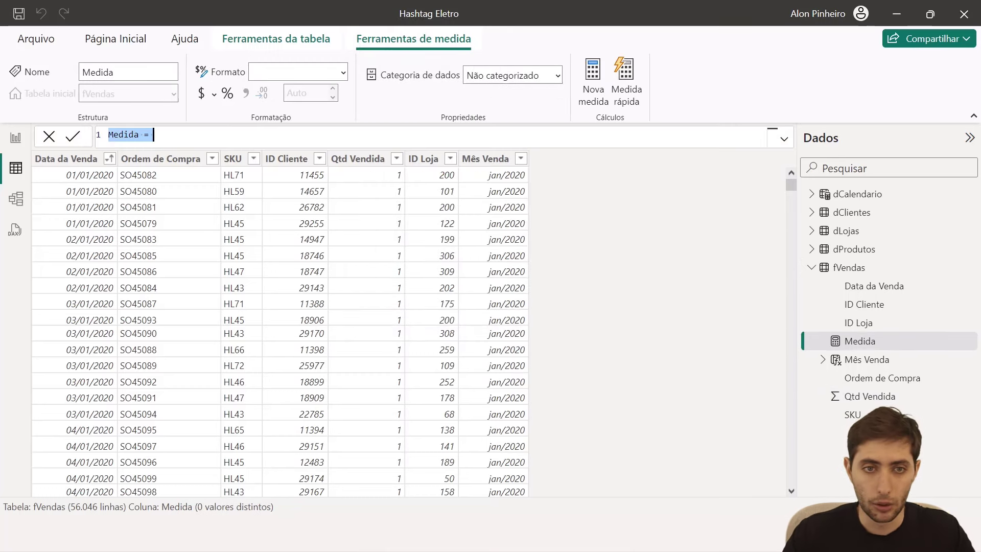
scroll(429, 137, "up", 15)
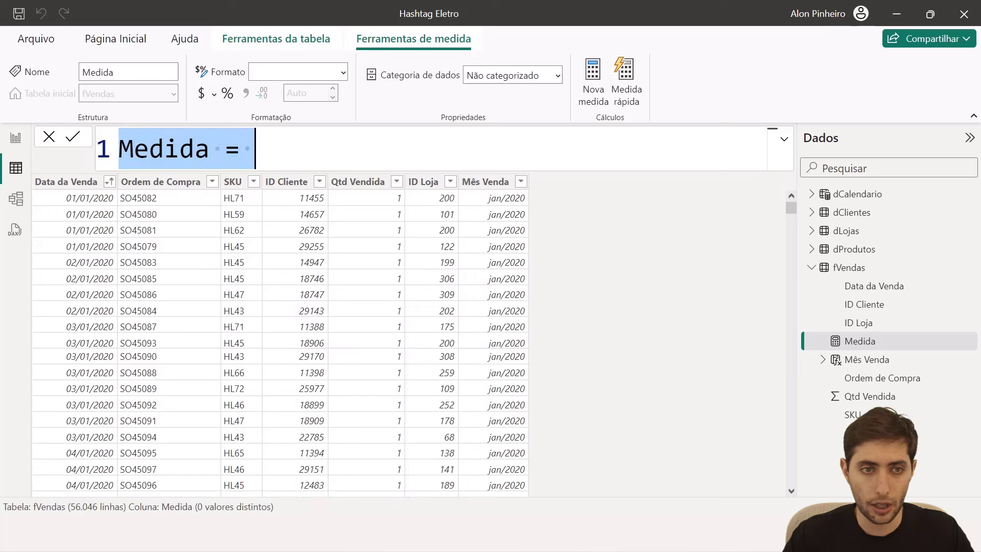
key("Home")
key("ctrl+shift+Right")
type("Total ")
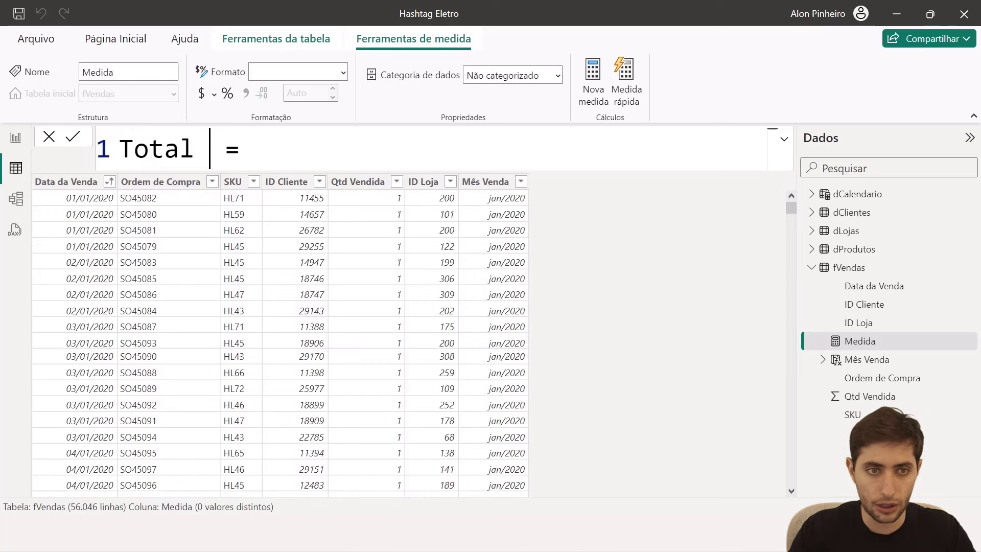
type("Vendas")
Define the Total Vendas measure as SUM(fVendas[Qtd Vendida]) and commit the formula.
key("End")
type("sum")
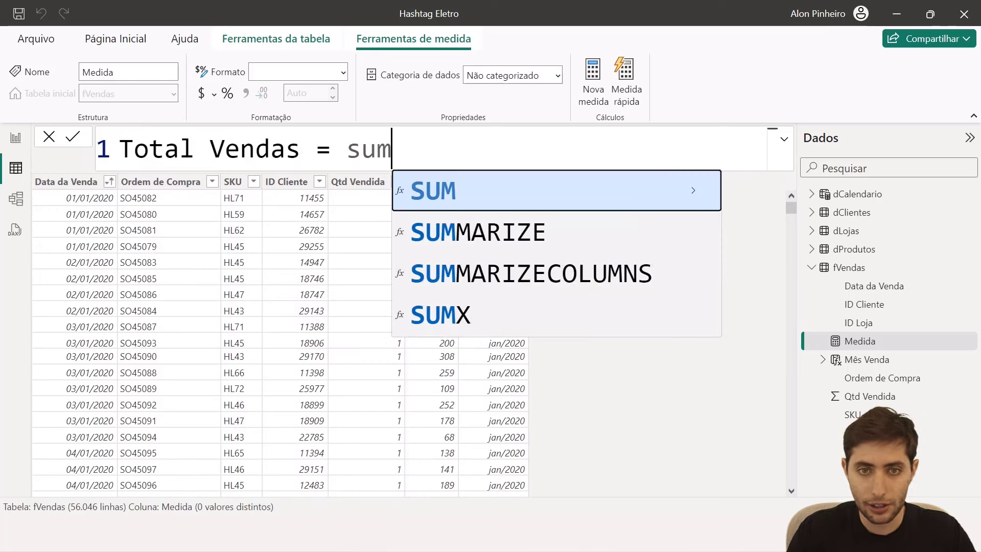
key("Tab")
type("qt")
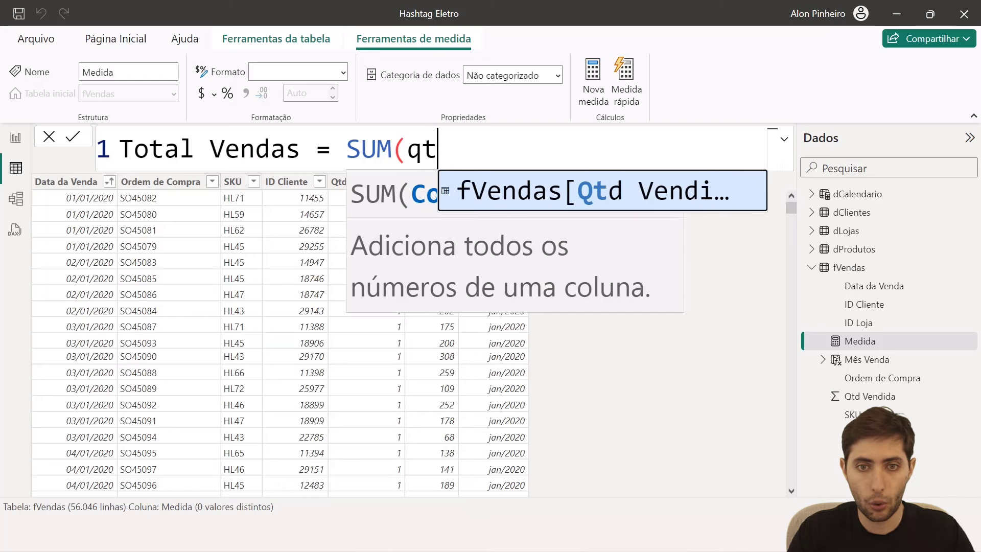
type("d")
key("Tab")
type(")")
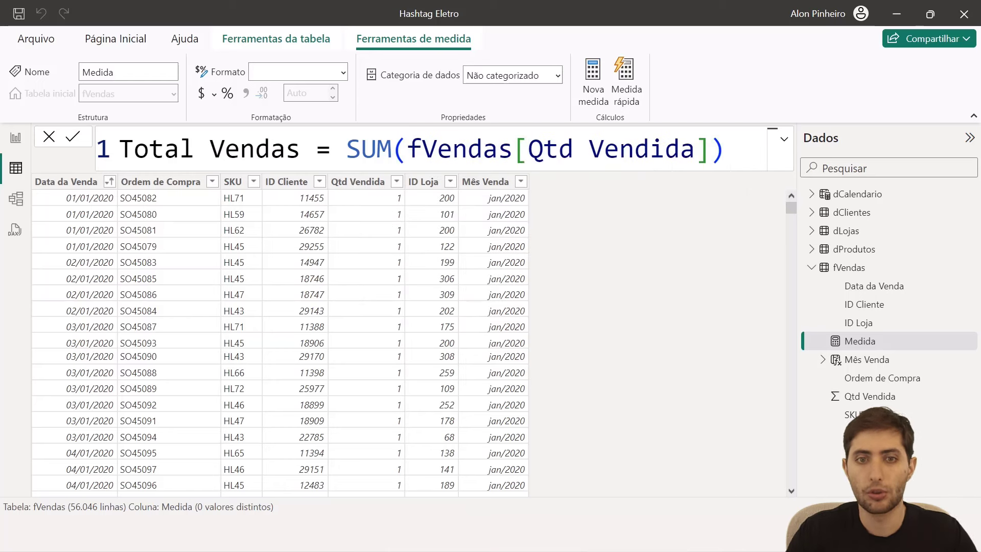
key("Return")
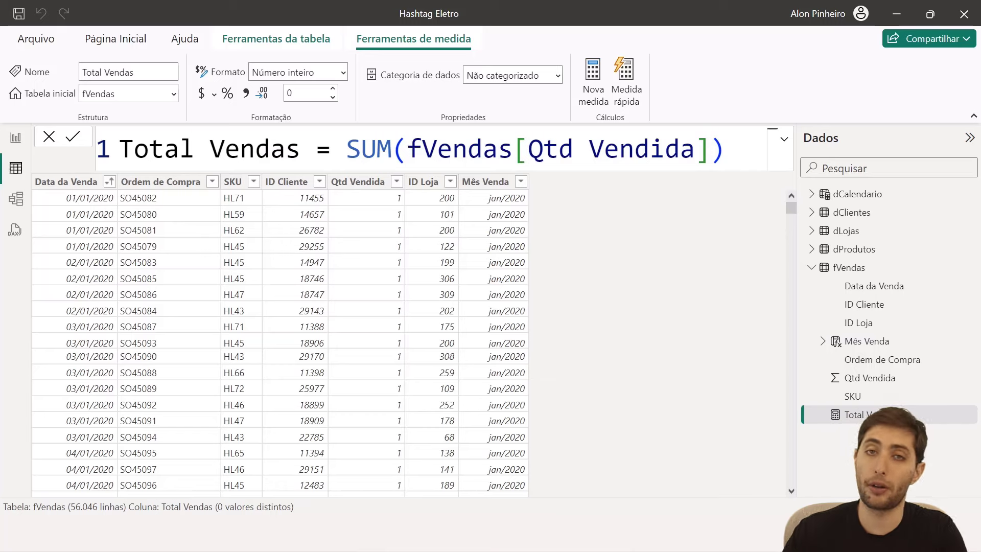
Add a card visual showing the Total Vendas measure to Página 2 of the report.
left_click(14, 145)
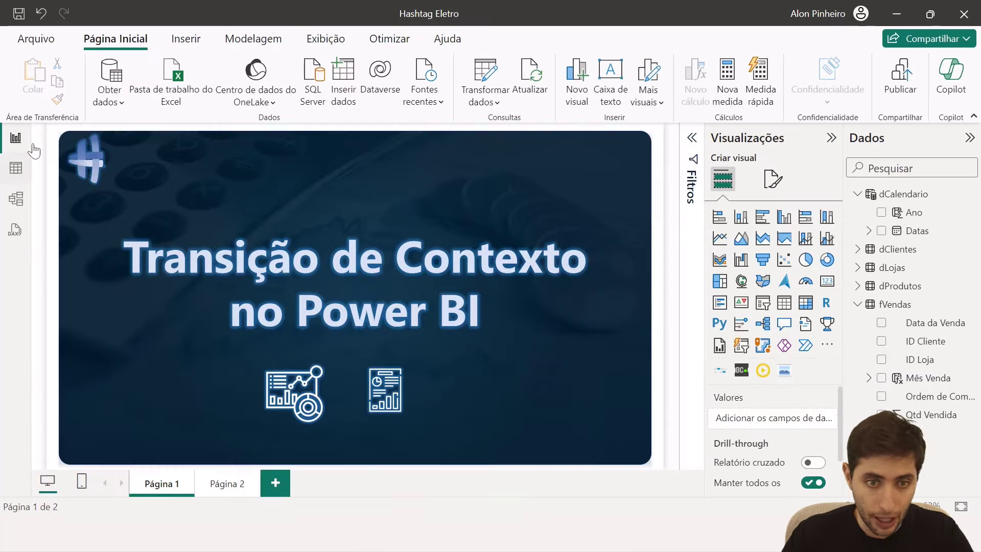
left_click(234, 491)
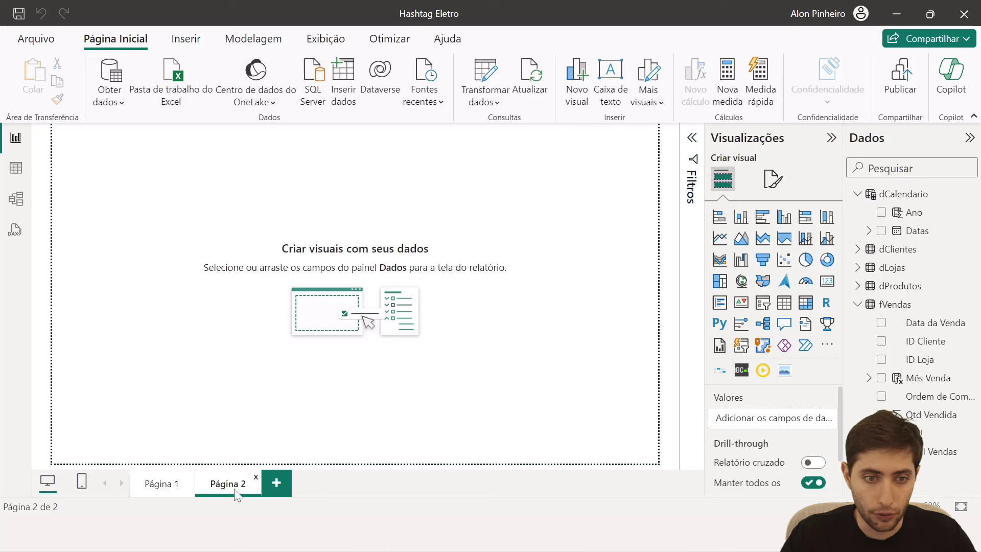
left_click(827, 281)
left_click_drag(123, 173, 240, 264)
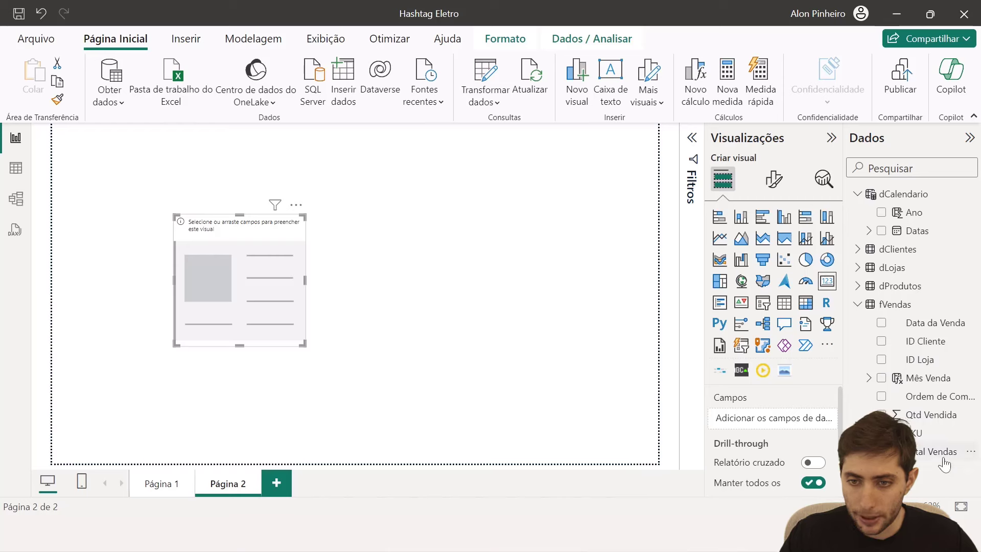
left_click_drag(944, 460, 799, 426)
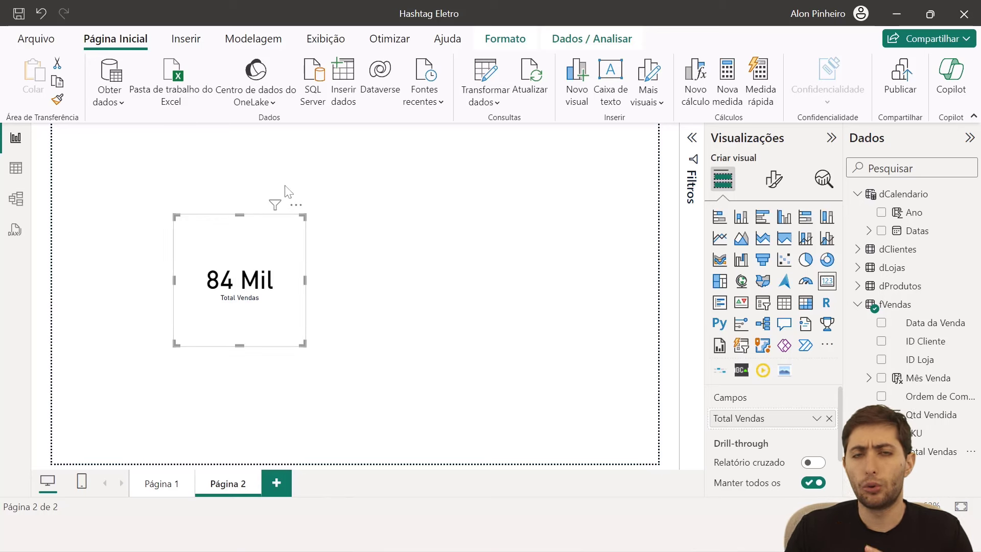
Convert the Total Vendas card into a matrix and set its global font size to 24.
left_click(807, 305)
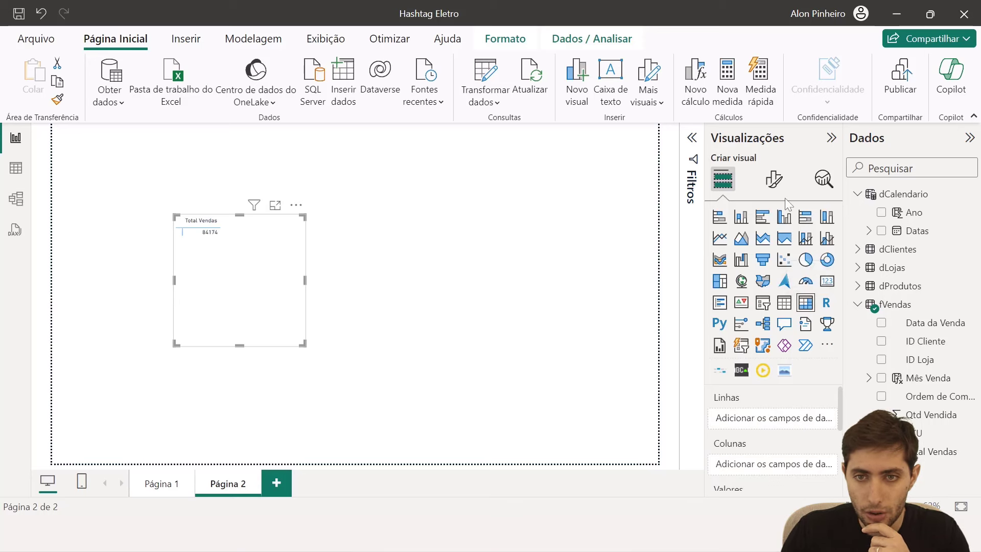
left_click(773, 178)
left_click(771, 219)
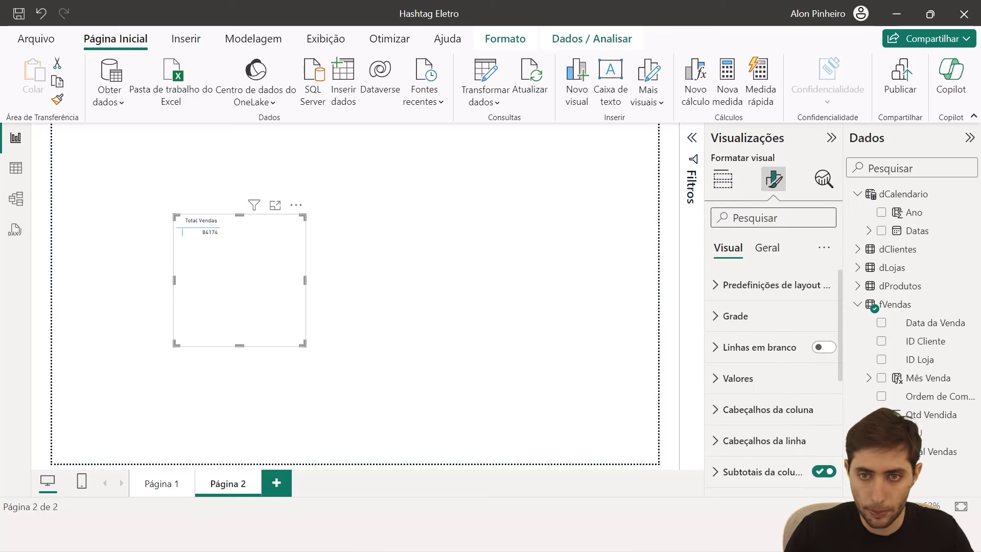
type("fonte")
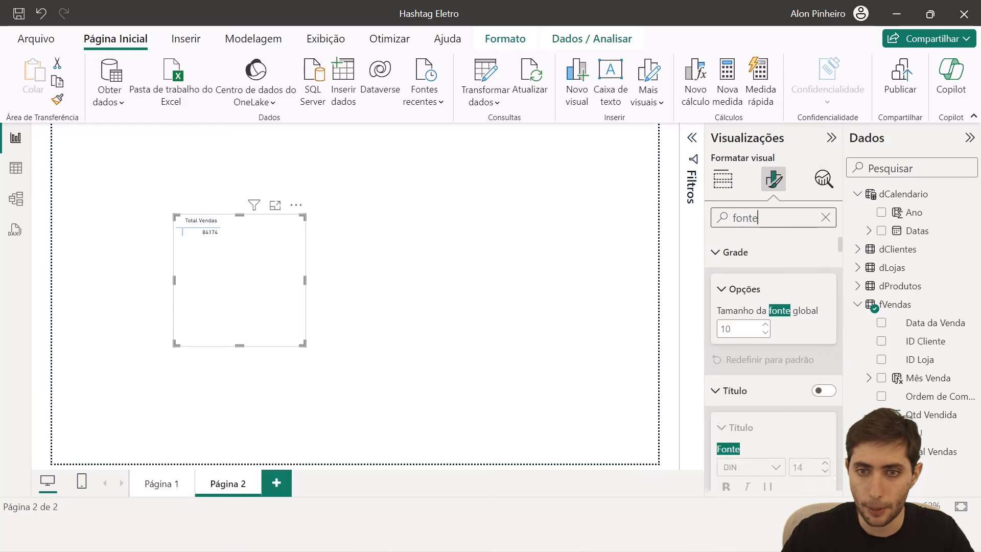
double_click(726, 328)
type("24")
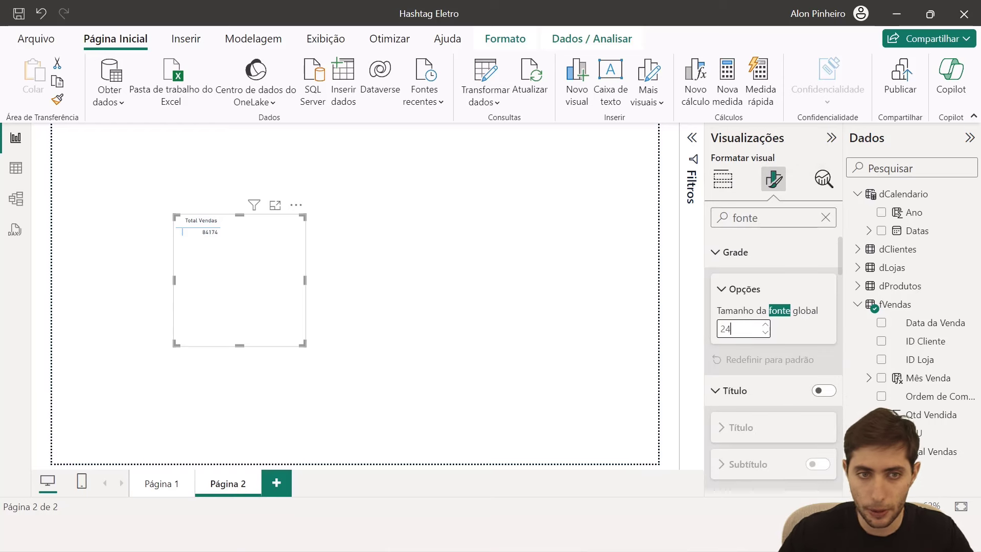
key("Return")
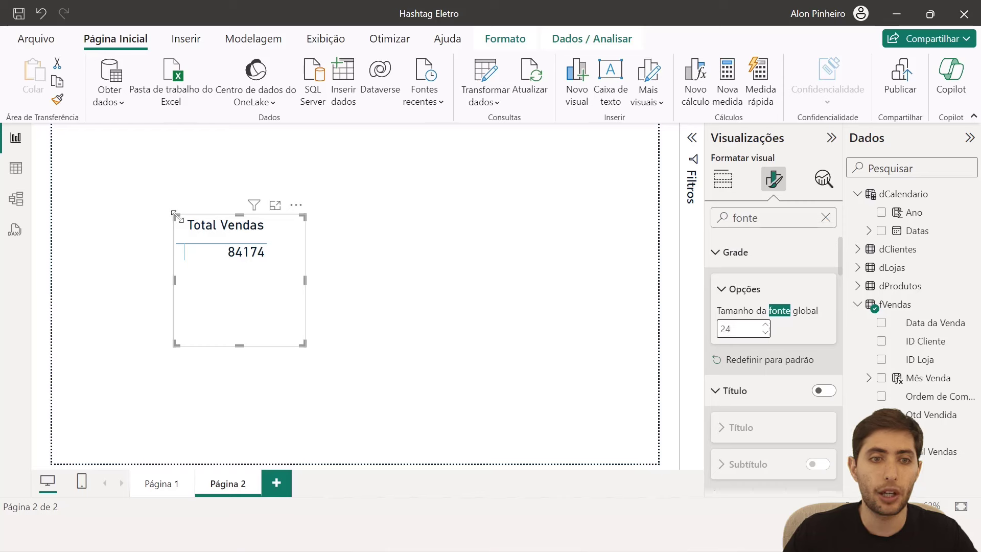
Enlarge the matrix and add the Marca field from dProdutos as its rows.
left_click_drag(177, 215, 99, 163)
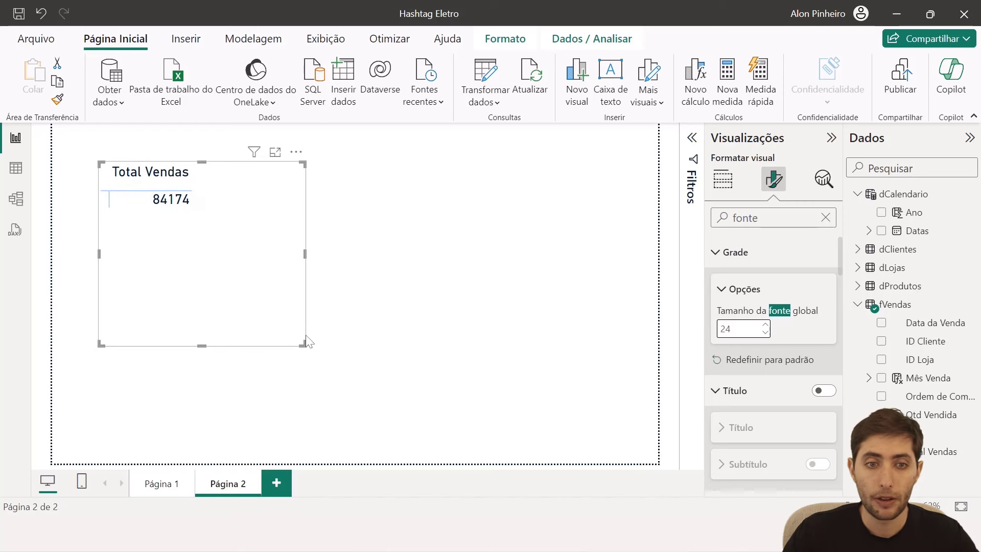
left_click_drag(307, 343, 331, 371)
left_click(730, 179)
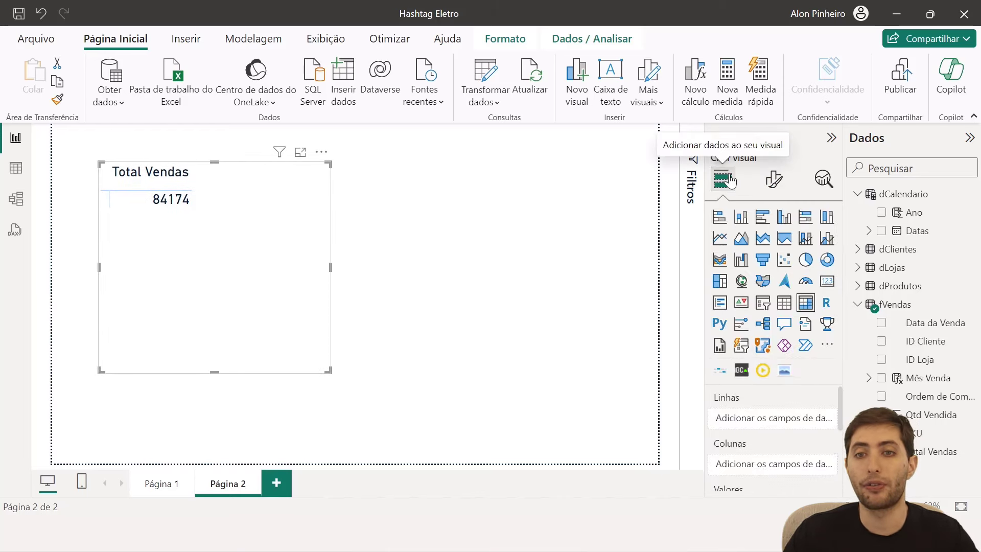
left_click(856, 270)
left_click(856, 270)
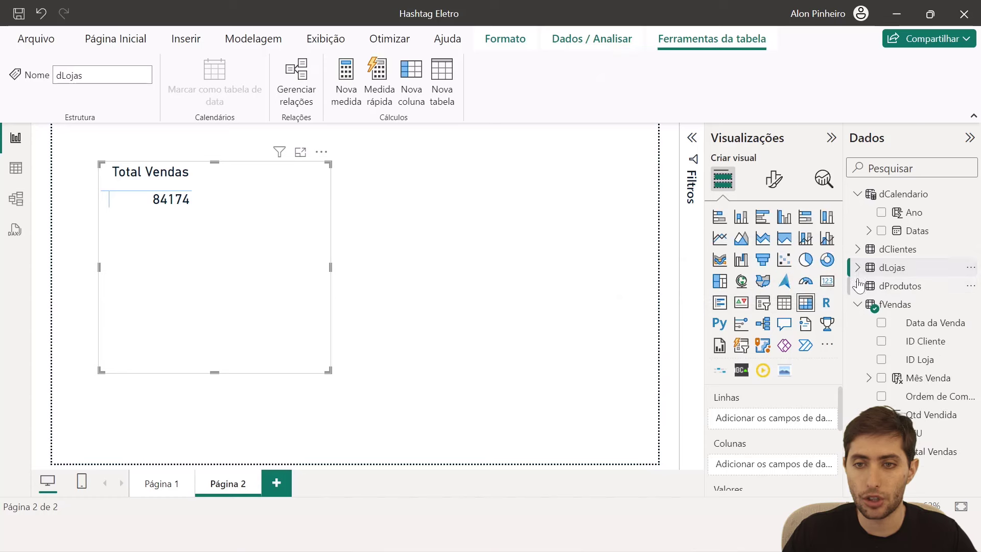
left_click(859, 288)
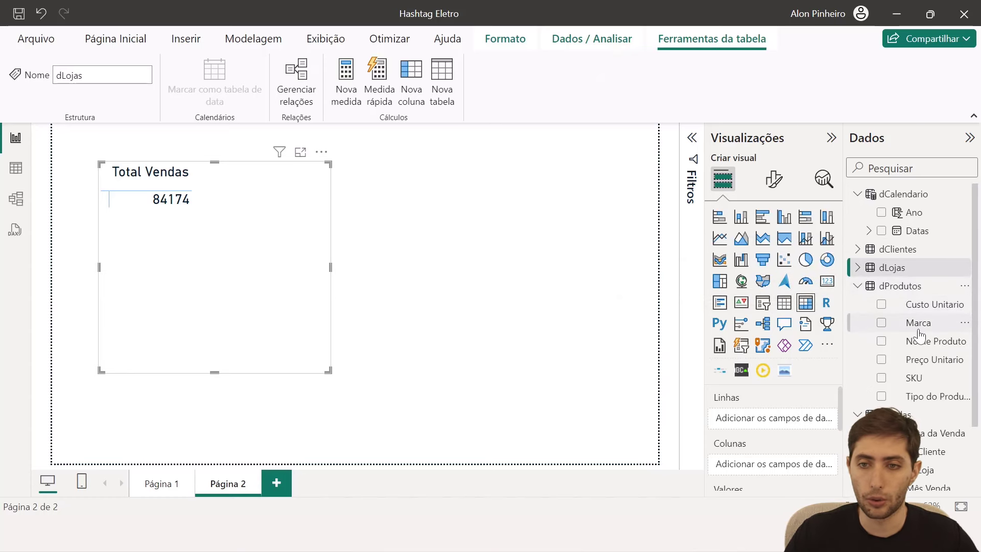
left_click_drag(920, 324, 784, 423)
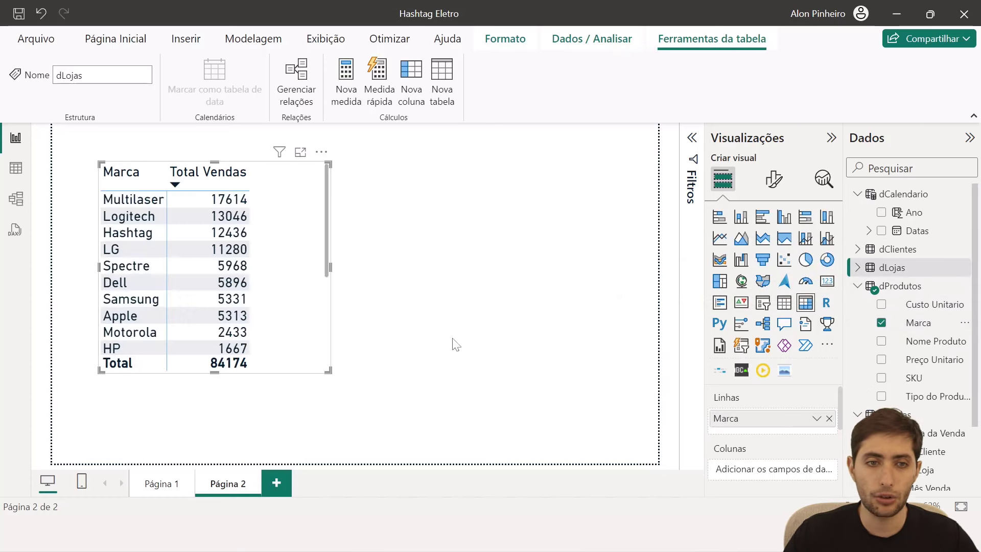
left_click_drag(333, 372, 346, 431)
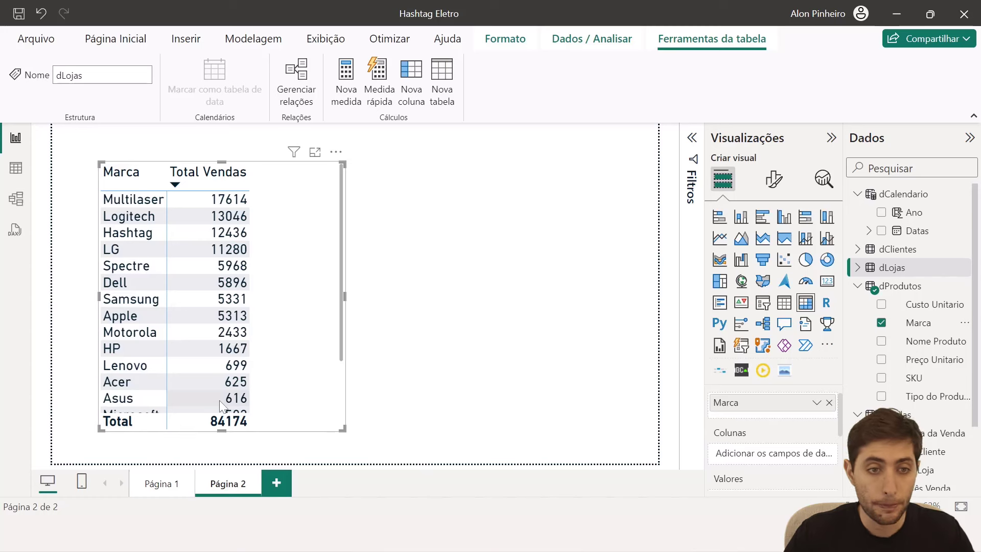
left_click_drag(255, 197, 320, 184)
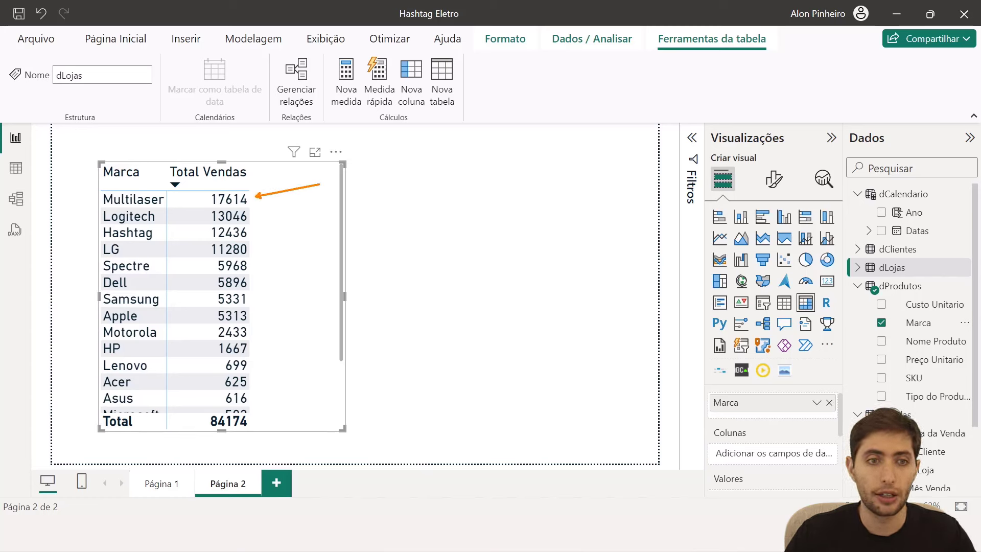
left_click_drag(260, 213, 308, 203)
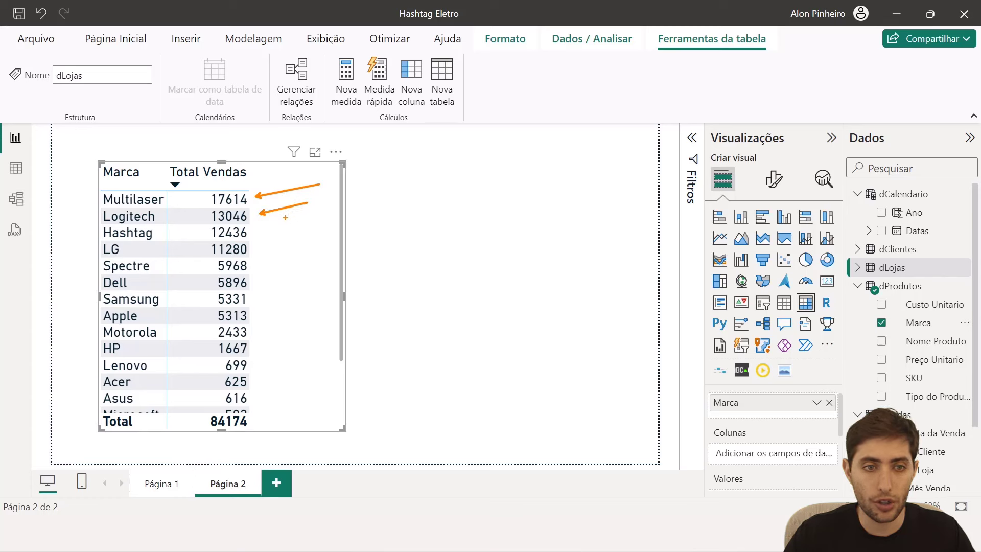
left_click_drag(265, 229, 323, 220)
left_click_drag(265, 250, 316, 237)
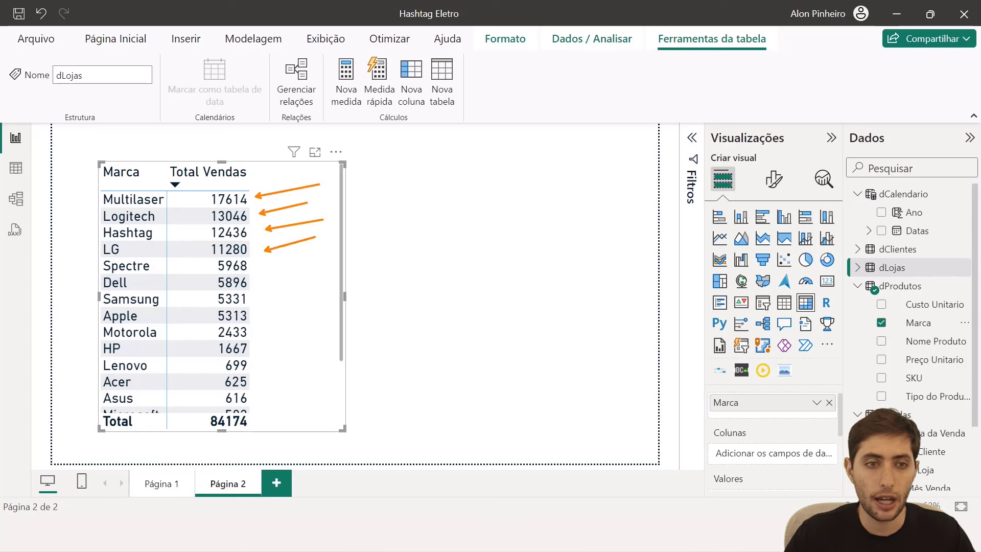
left_click_drag(267, 263, 326, 253)
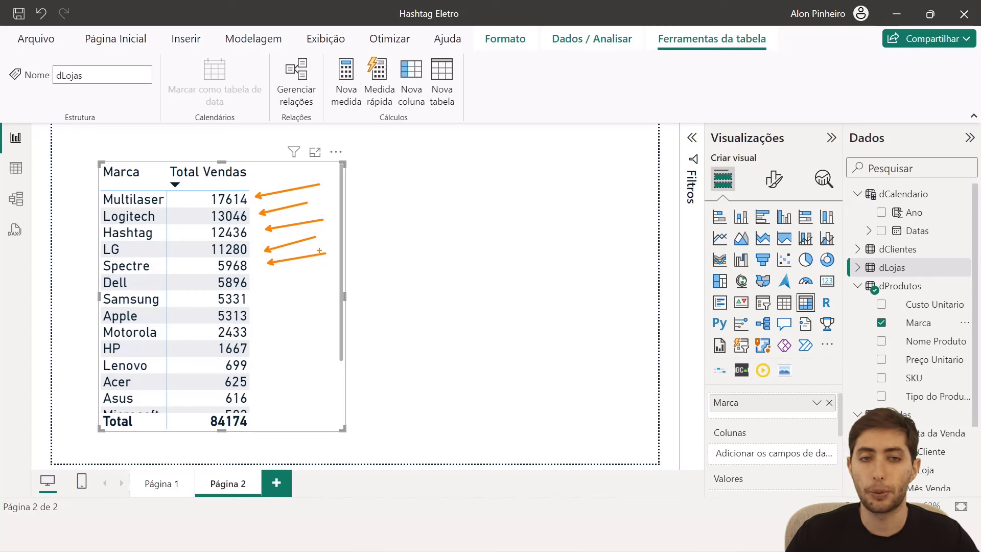
key("Escape")
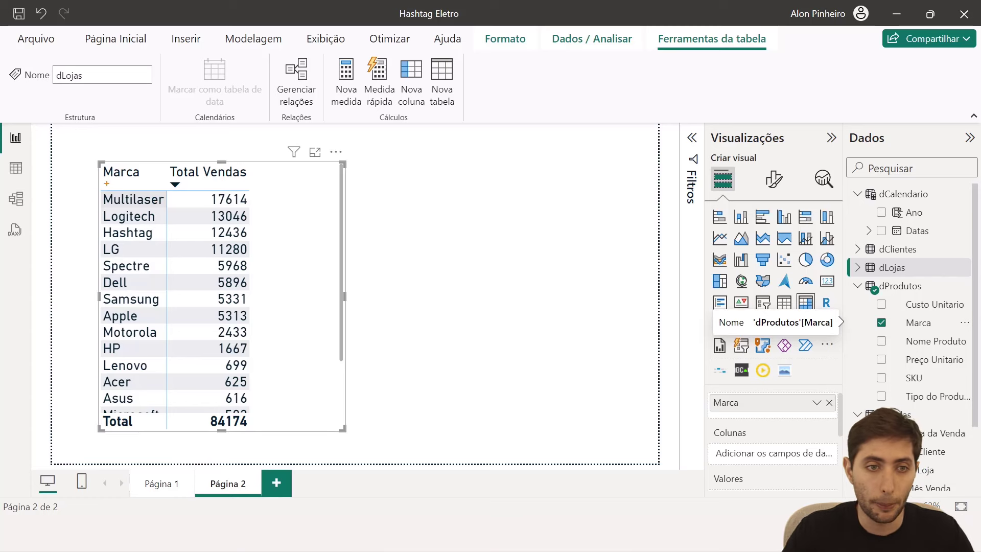
left_click_drag(96, 187, 254, 209)
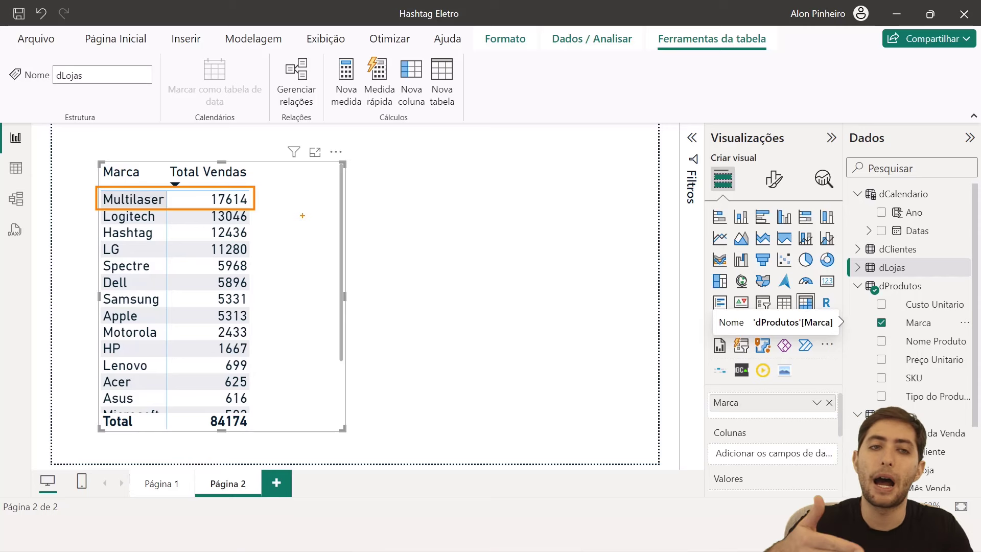
key("e")
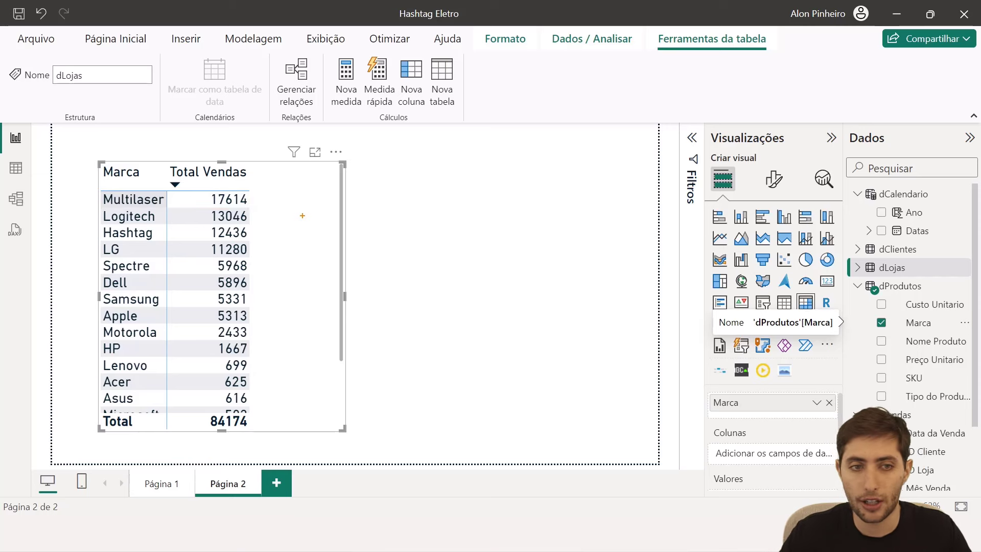
mouse_move(100, 210)
left_mouse_down()
mouse_move(182, 226)
mouse_move(262, 224)
left_mouse_up()
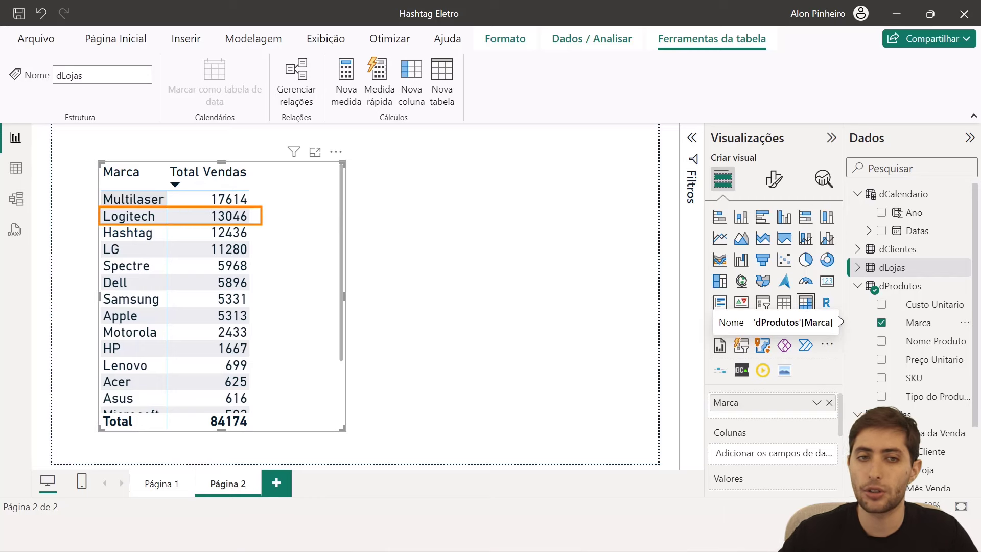
type("t")
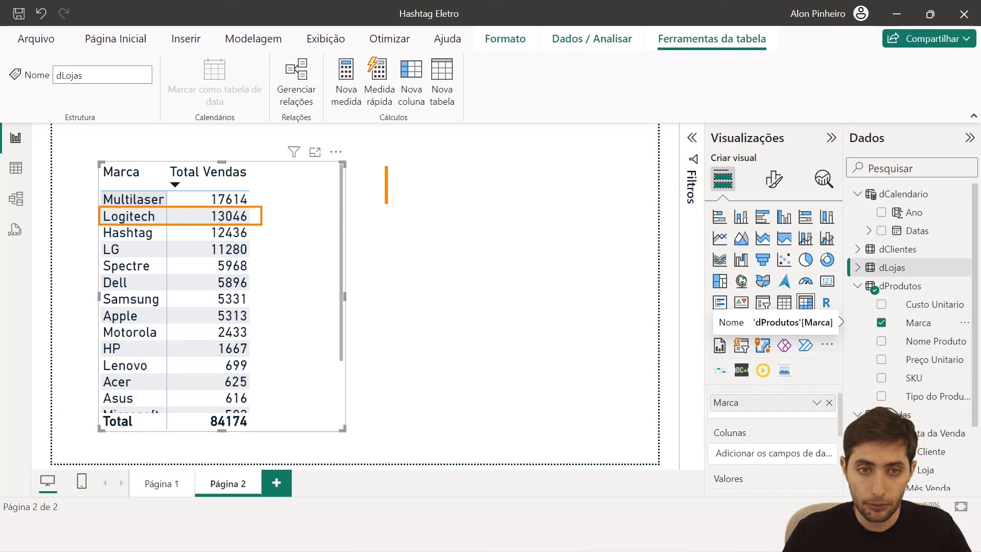
Annotate the area beside the matrix with "Contexto de Filtro" and draw an arrow pointing to the Logitech row.
type("Contexto")
key("Return")
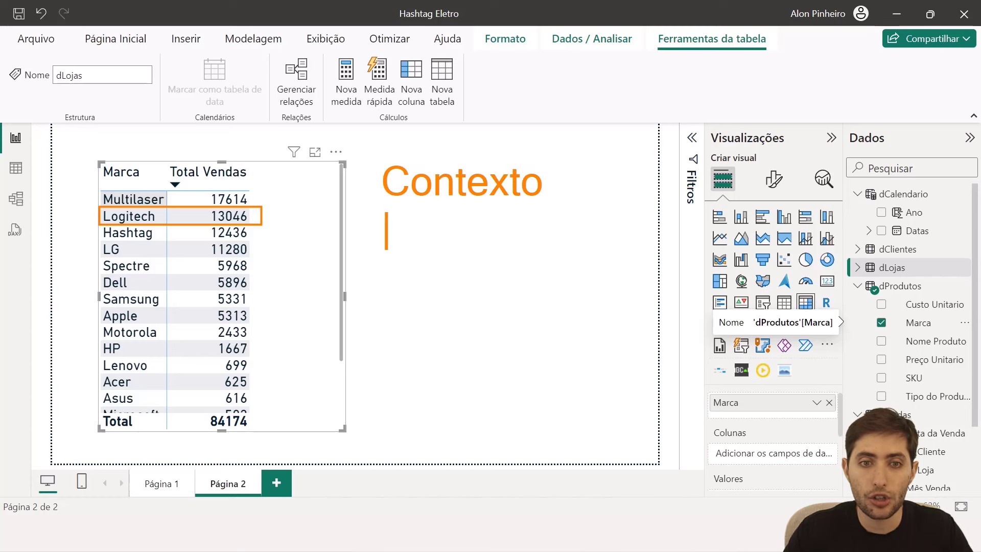
type("de Filtro")
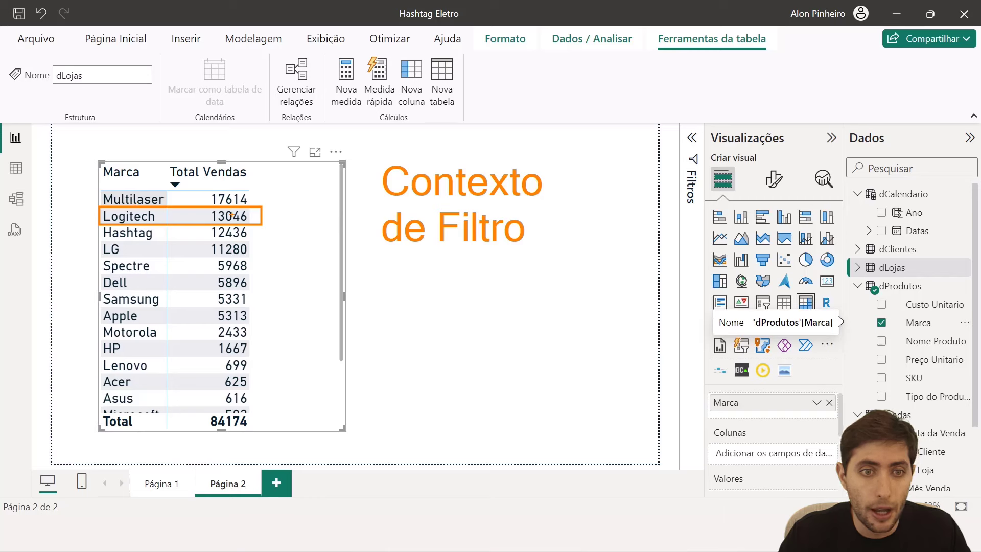
left_click_drag(268, 212, 300, 202)
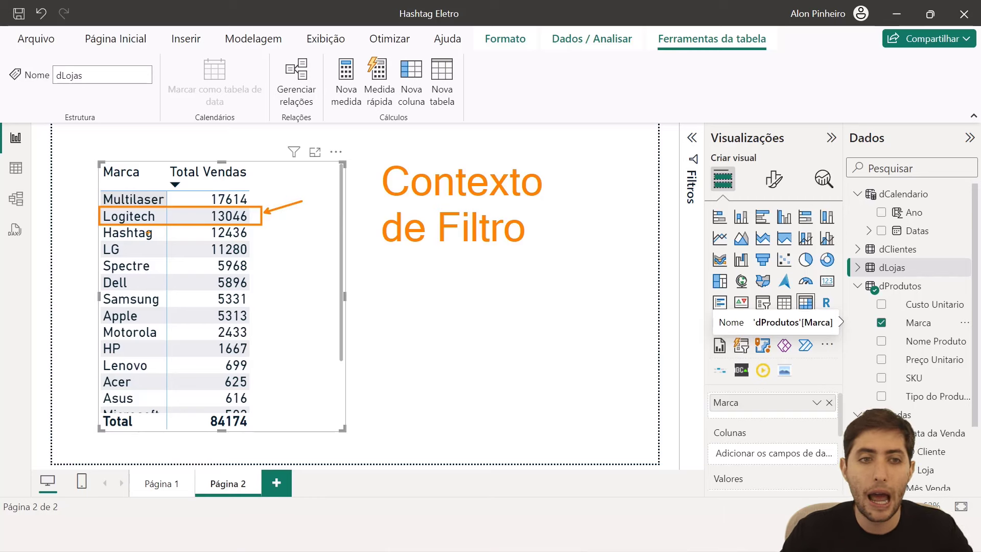
Cross out the matrix rows above and below Logitech with drawn lines and clear all screen annotations.
left_click_drag(119, 230, 252, 413)
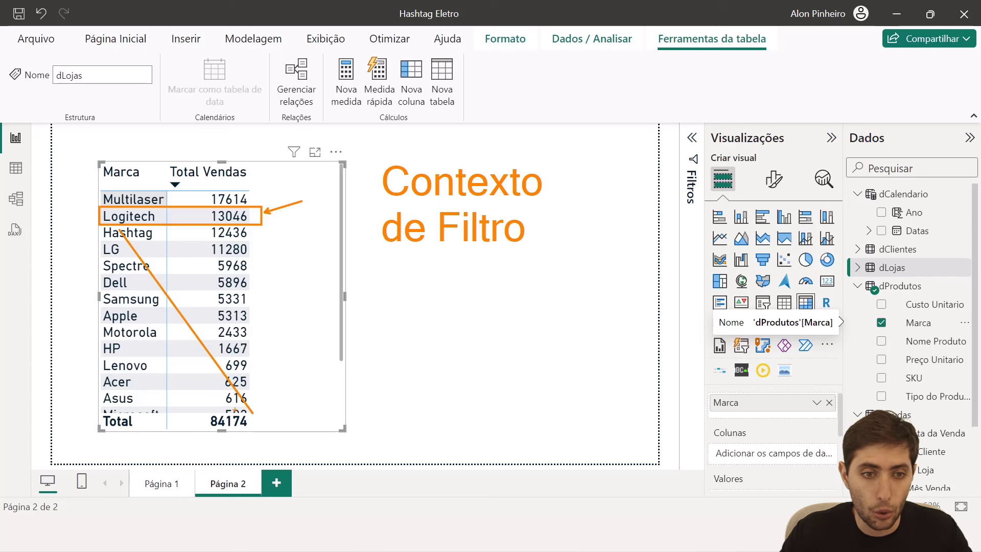
left_click_drag(109, 412, 247, 229)
left_click_drag(99, 183, 238, 209)
left_click_drag(126, 202, 238, 179)
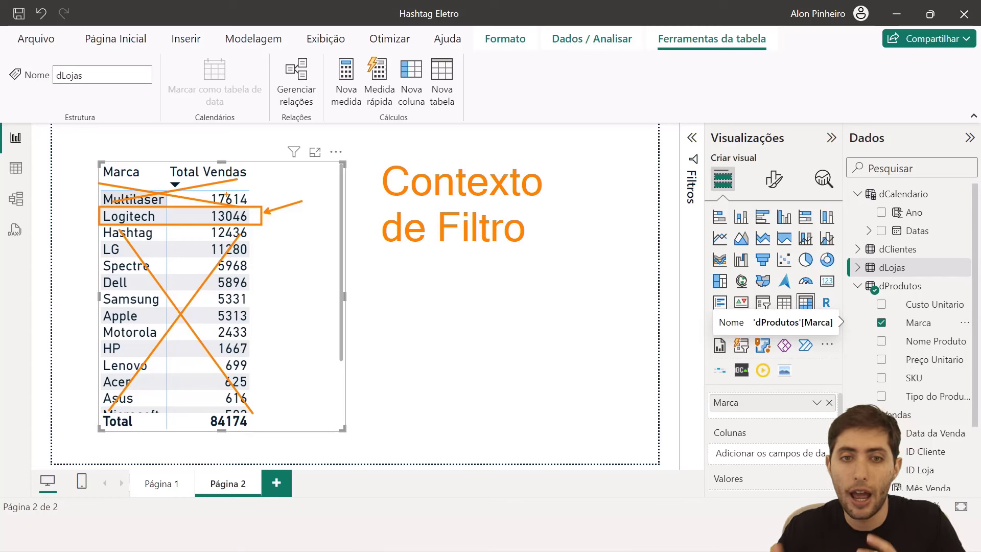
key("Escape")
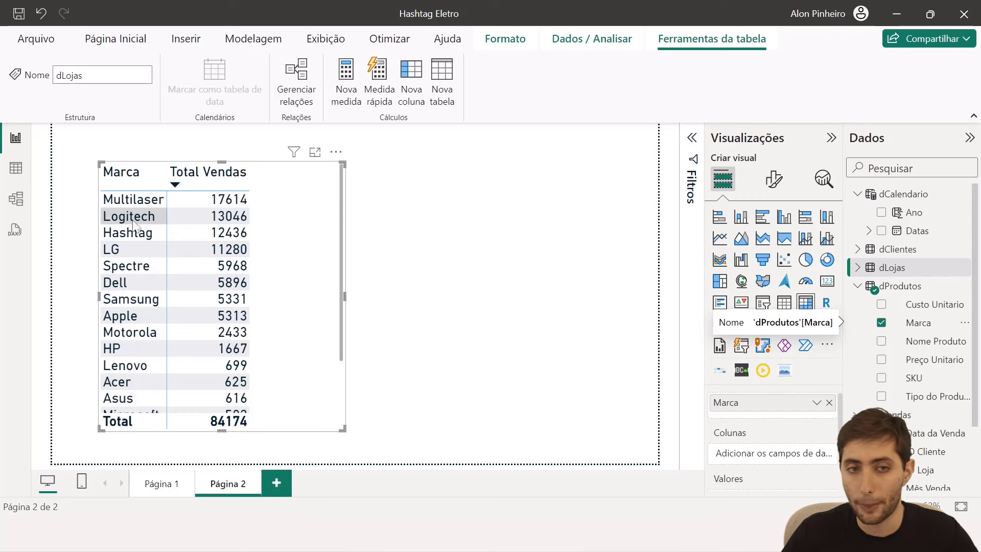
Add an empty slicer beside the matrix on Página 2 and reduce its height to less than half.
left_click(446, 213)
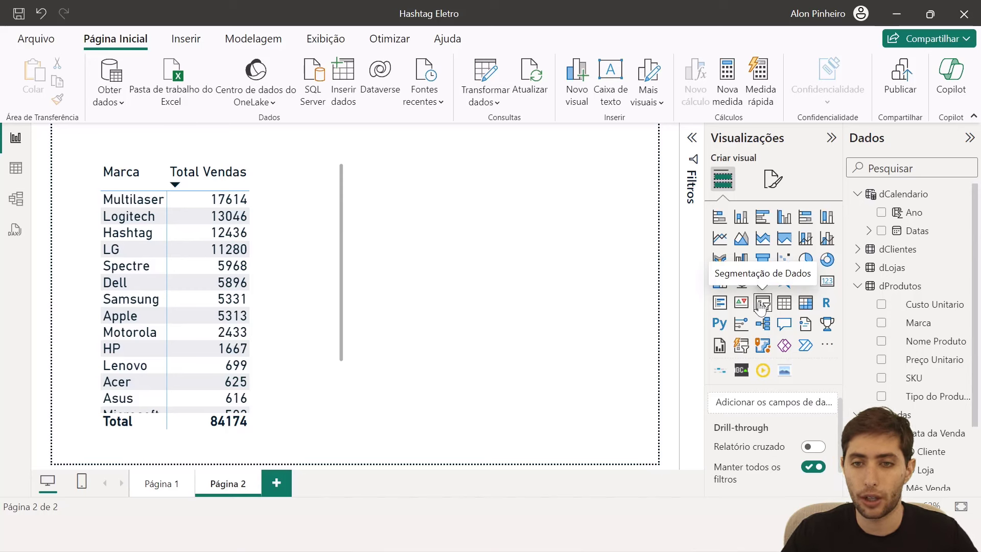
left_click(318, 283)
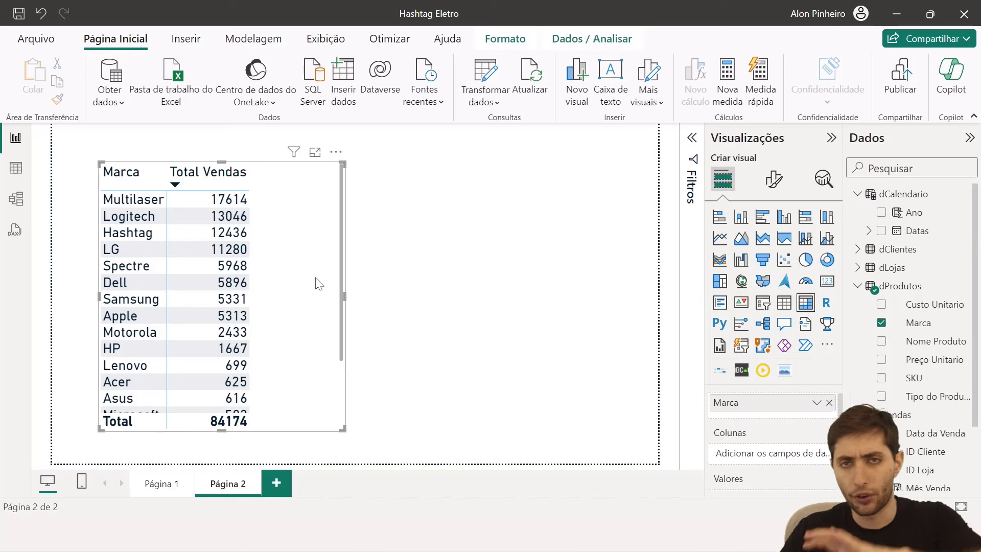
left_click(521, 292)
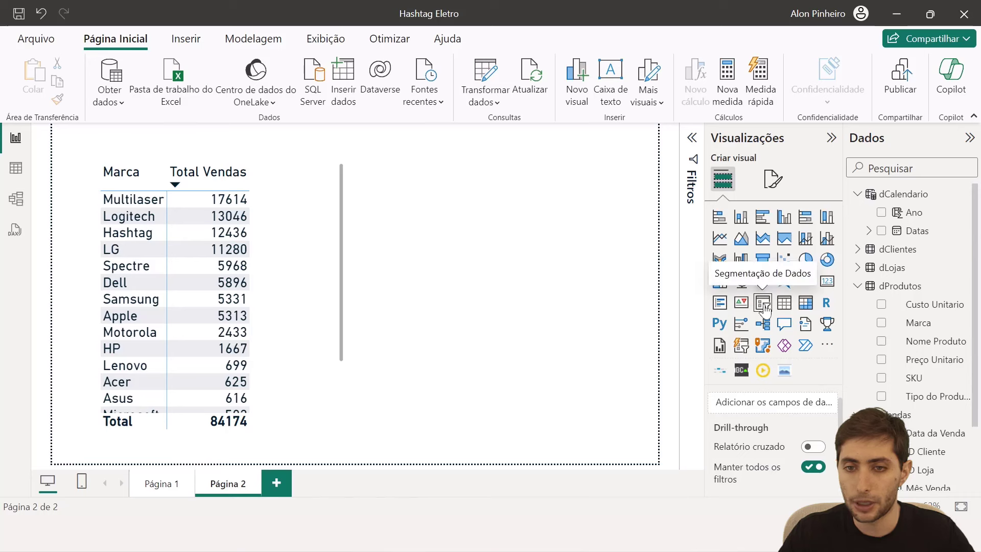
left_click(765, 305)
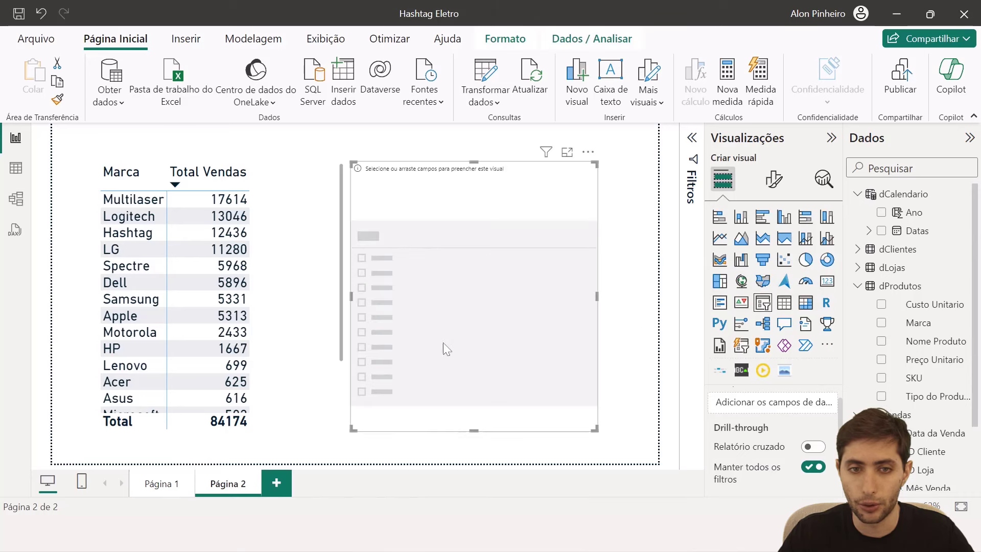
left_click_drag(475, 432, 482, 266)
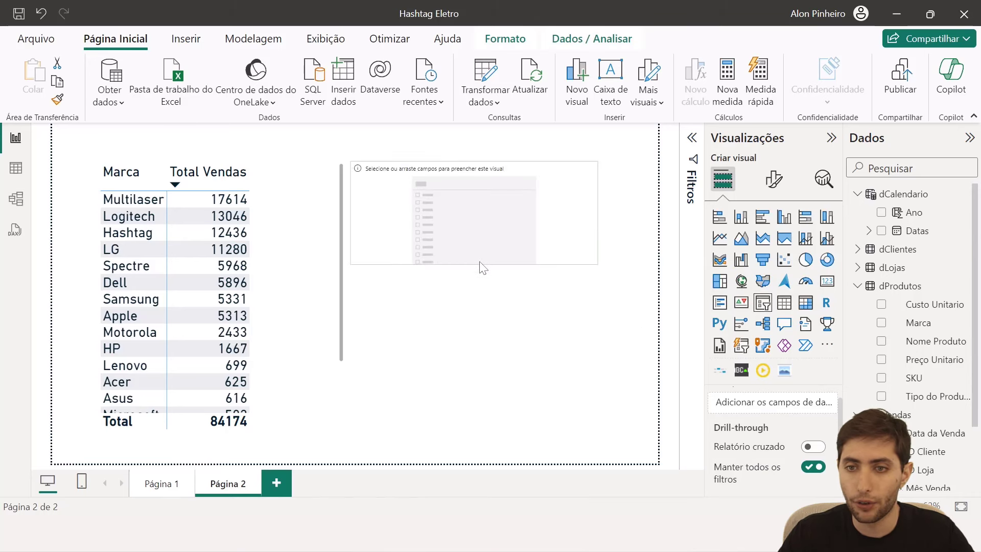
Add the País field from dLojas to the slicer and filter the page by Alemanha.
left_click(858, 268)
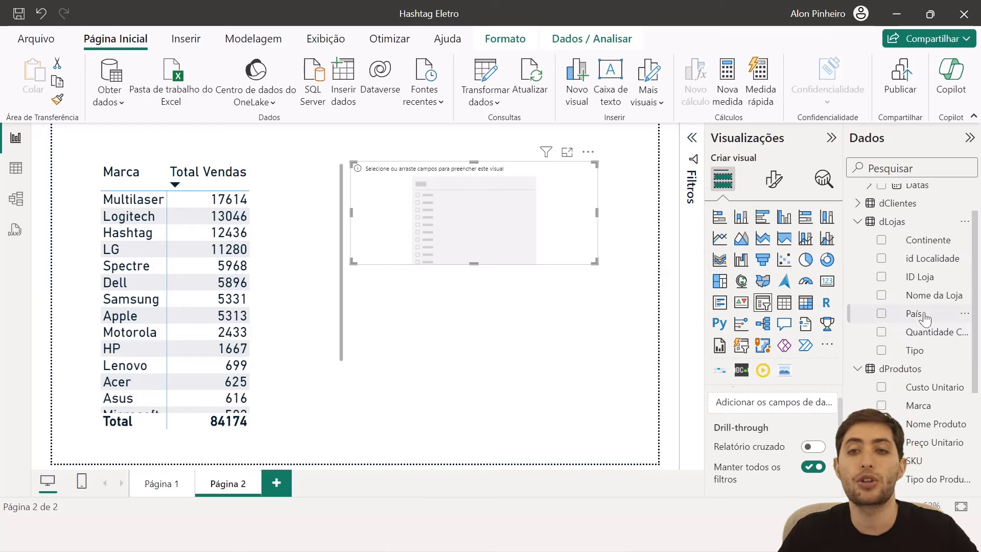
left_click_drag(925, 317, 892, 331)
left_click_drag(794, 409, 792, 406)
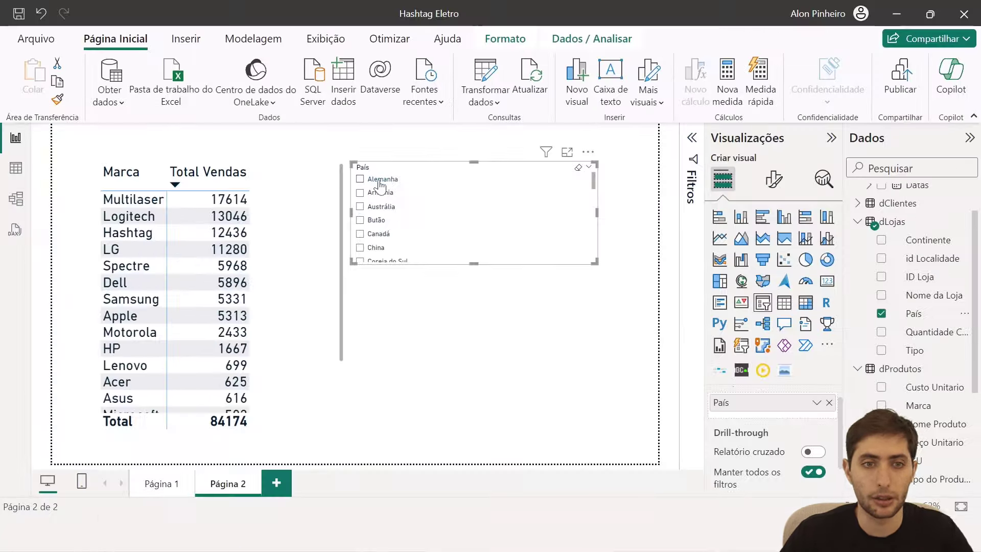
left_click(378, 180)
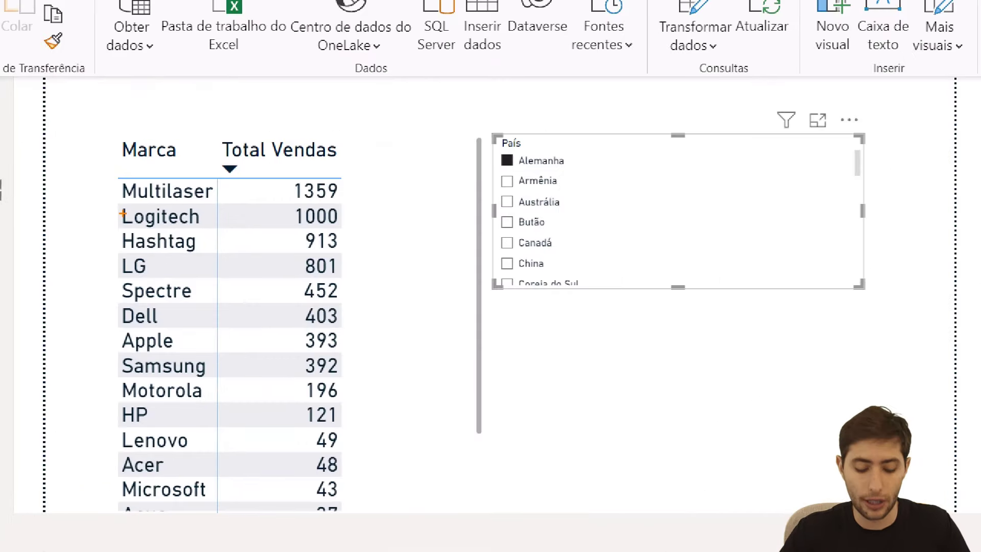
Annotate the area below the slicer with "Marca = Logitech" and draw a box around the Logitech row.
type("tM")
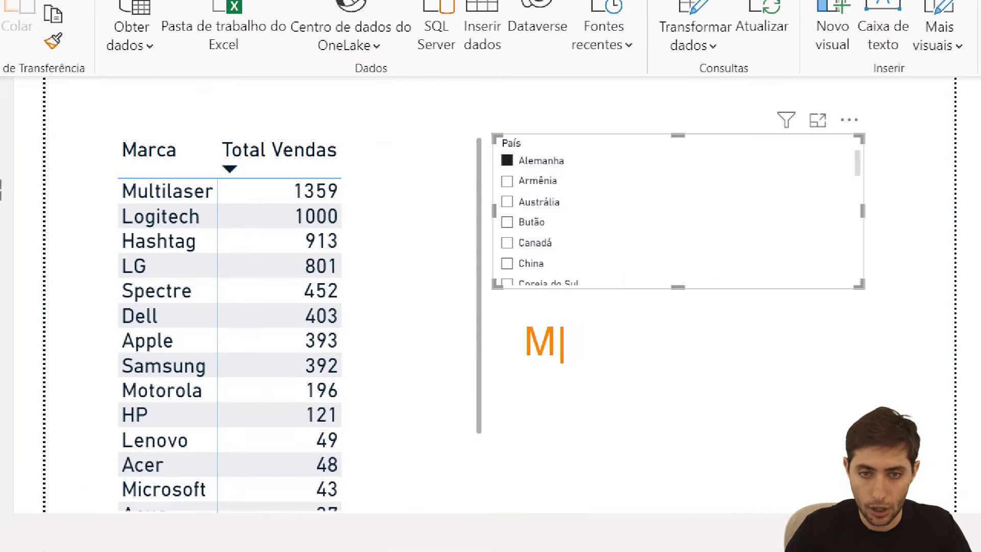
type("arca =")
key("Escape")
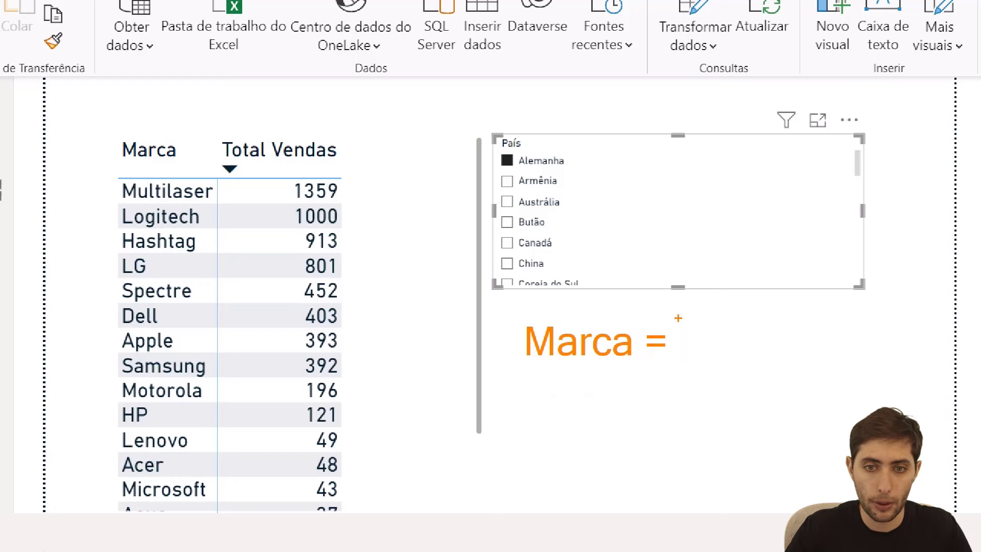
mouse_move(102, 201)
left_mouse_down()
mouse_move(350, 213)
mouse_move(359, 229)
left_mouse_up()
type("t")
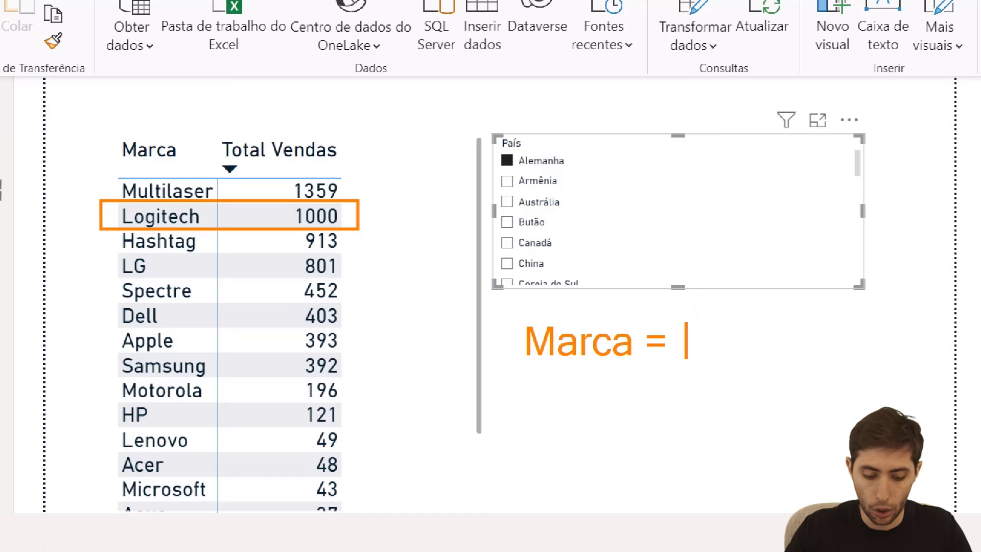
type("Logitech")
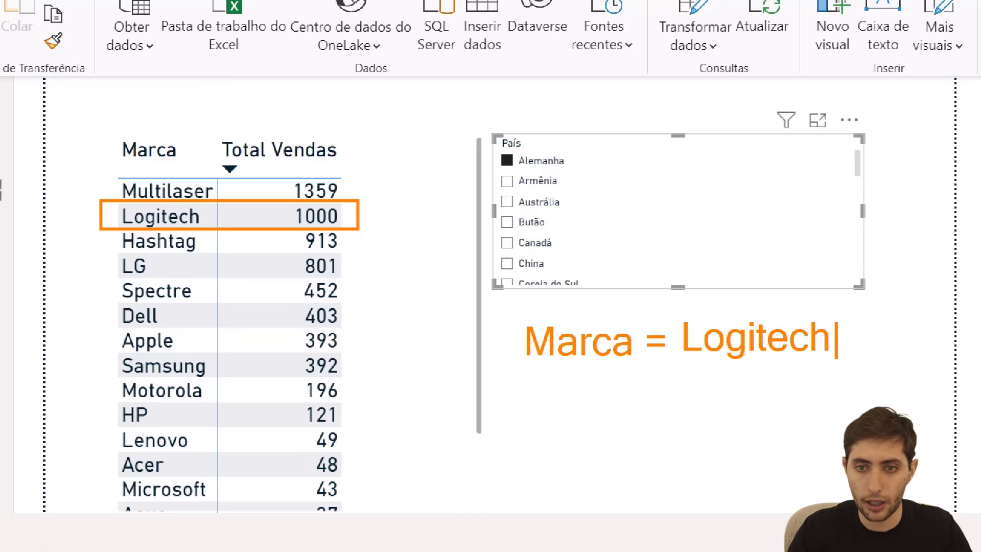
key("Return")
key("BackSpace")
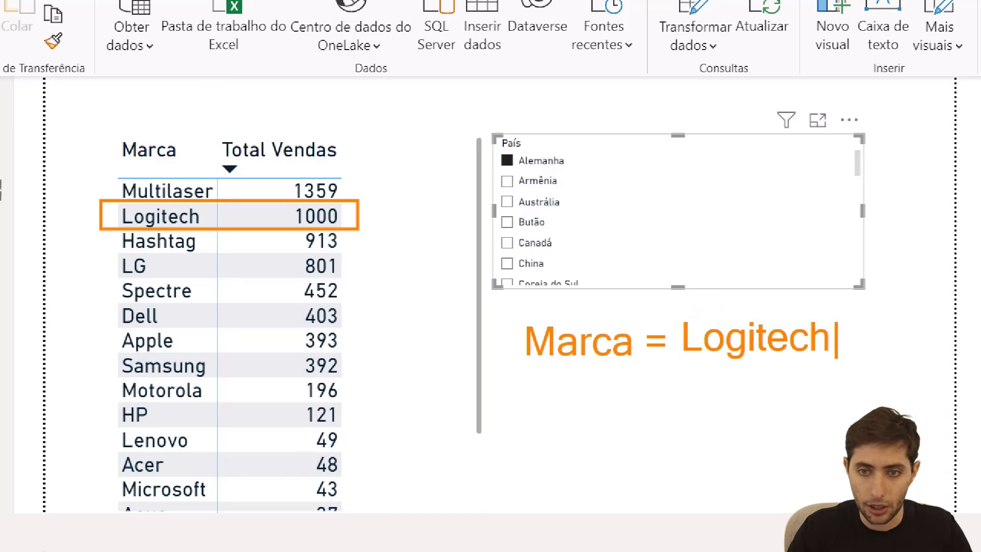
key("Return")
key("Return")
key("Escape")
Add the annotation "País = Alemanha" below the brand note and draw an arrow to Logitech's Total Vendas value.
key("t")
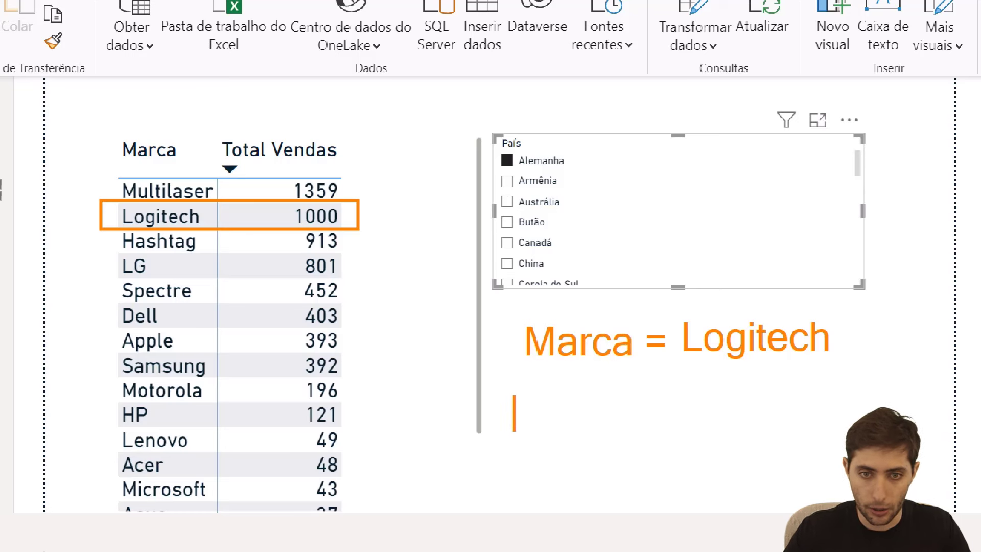
type("País = Alemanha")
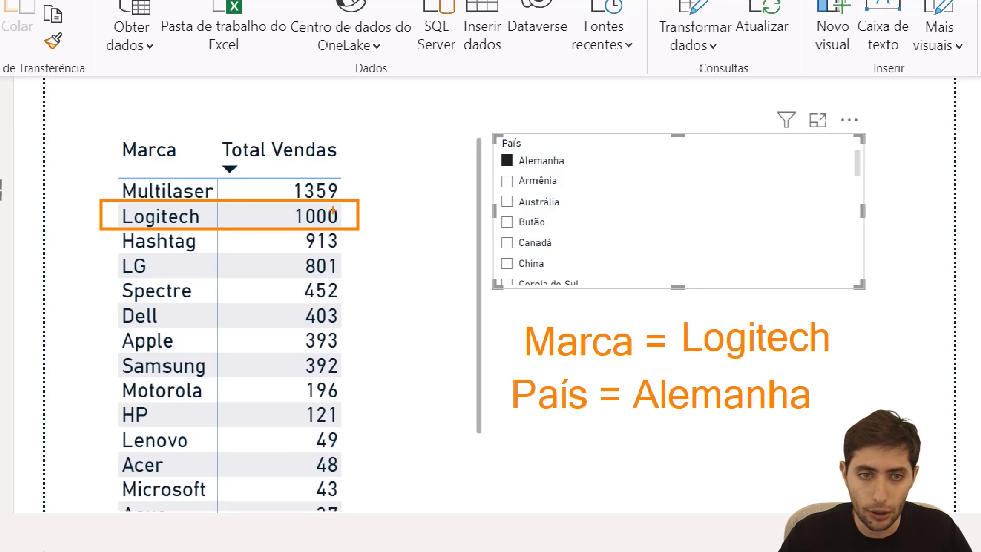
left_click_drag(340, 209, 397, 151)
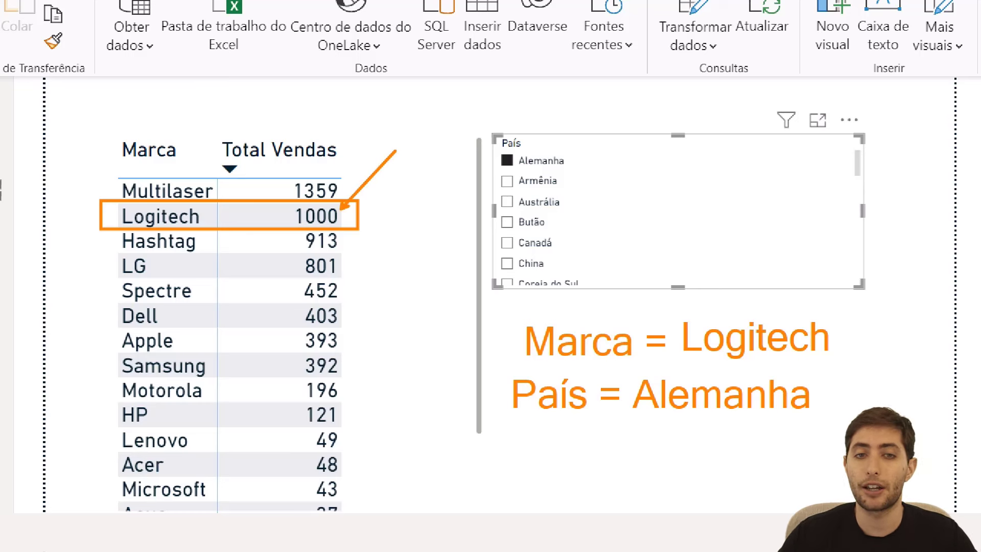
Undo the arrow and the country annotation, and clear the remaining drawings from the screen.
key("ctrl+z")
key("ctrl+z")
key("ctrl+z")
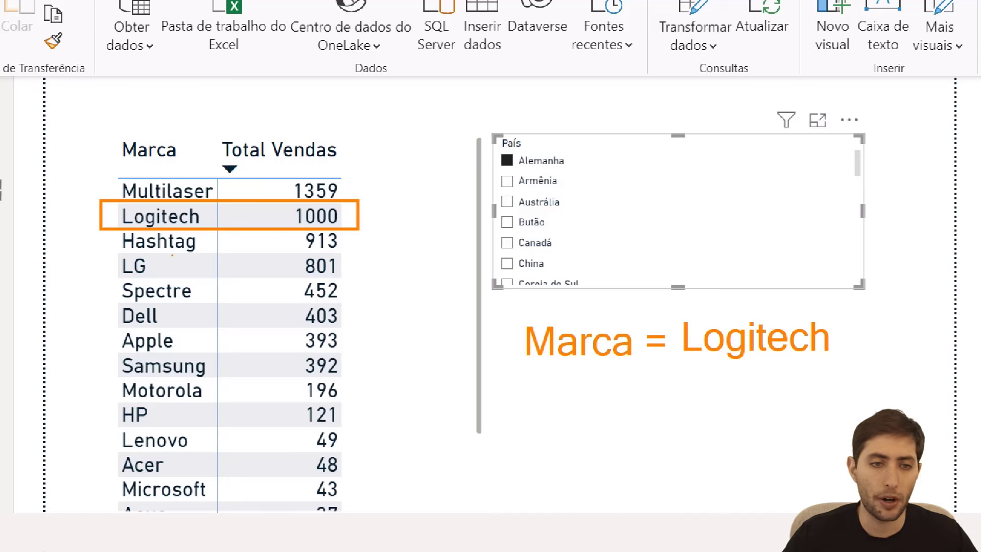
key("Escape")
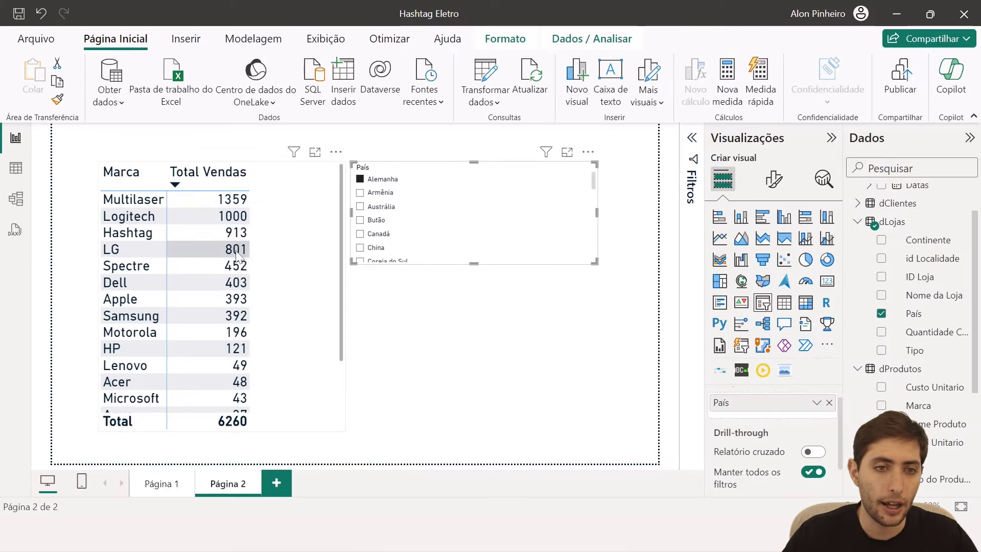
Switch the País slicer to Canadá and remove that selection so the matrix covers all countries.
left_click(366, 234)
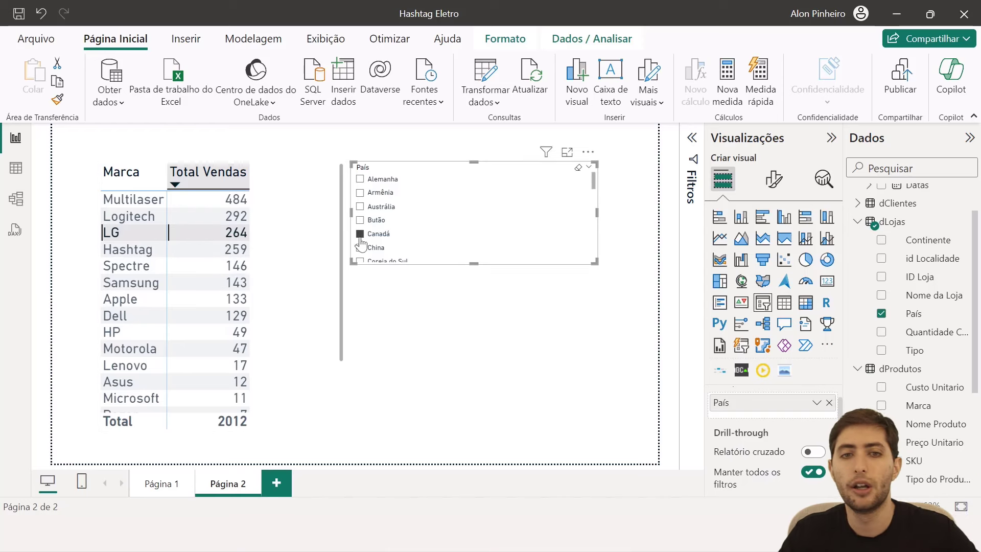
left_click(287, 237)
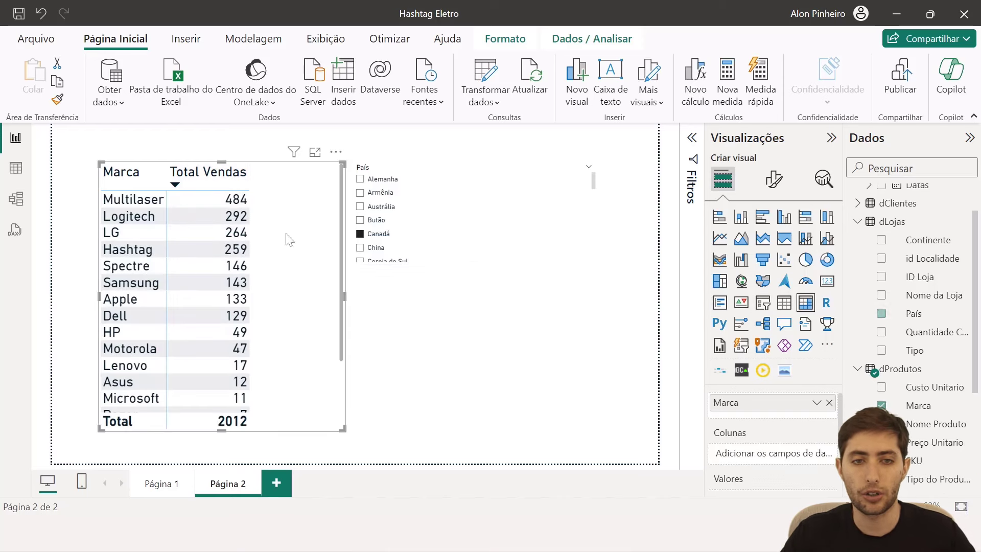
left_click(387, 237)
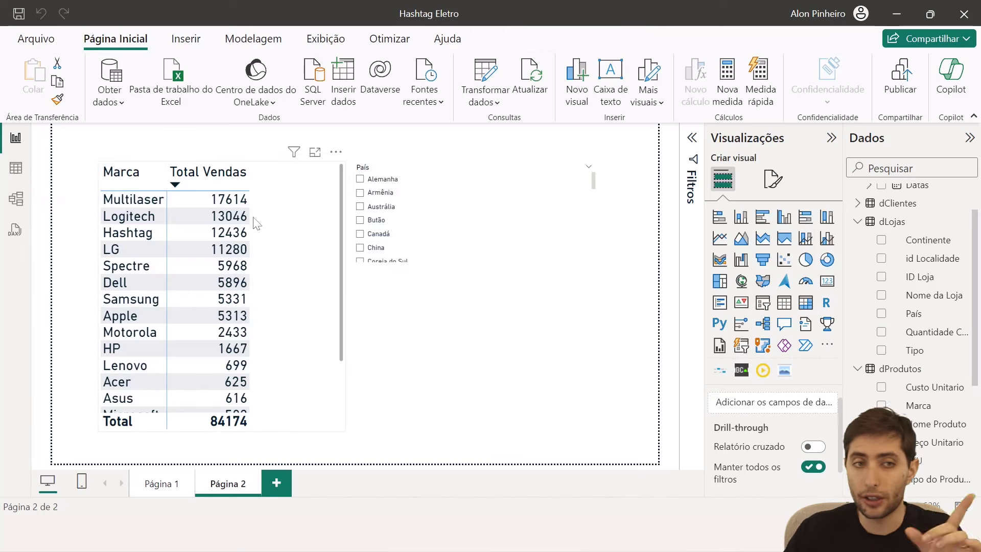
Open the fVendas table data and examine the Qtd Vendida values across its rows, returning to the first row.
left_click(16, 168)
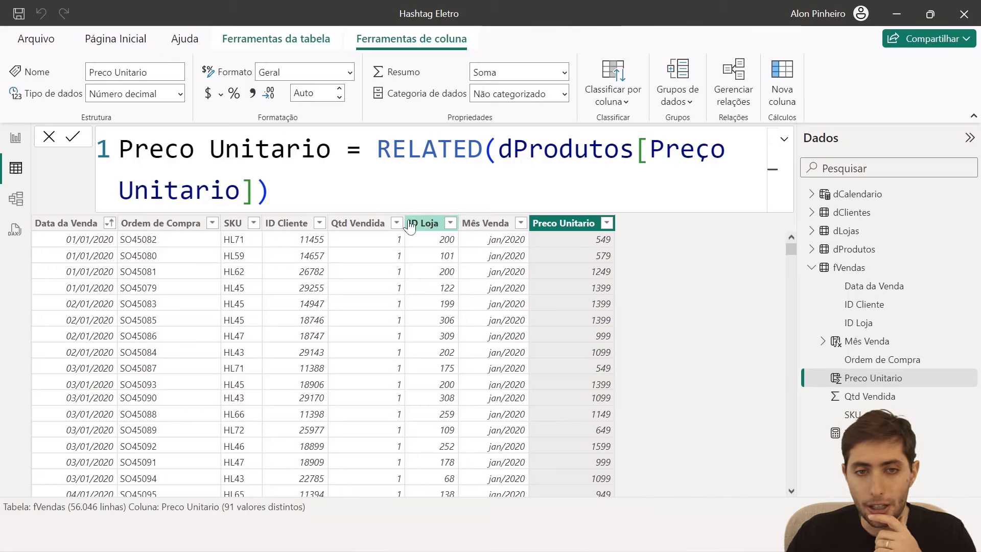
left_click(270, 271)
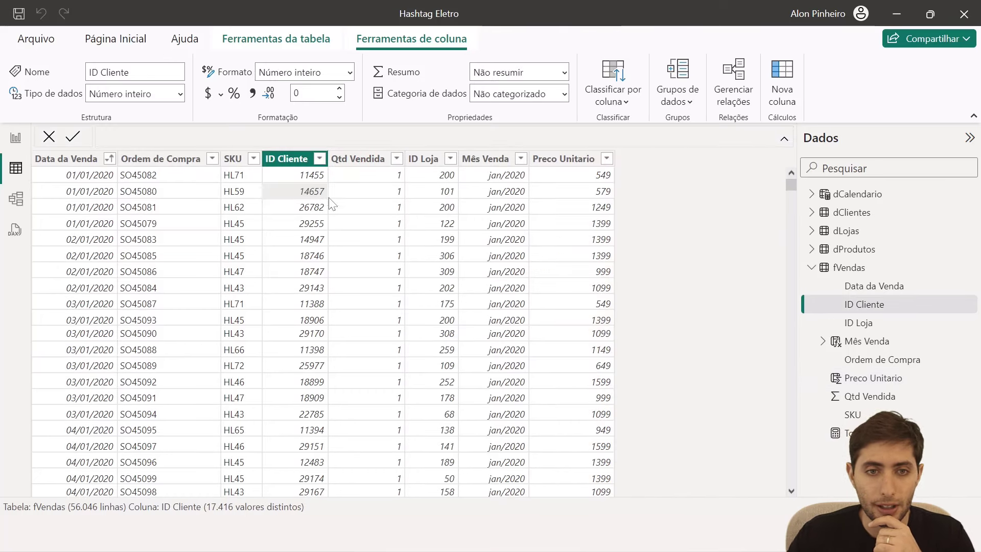
left_click(365, 163)
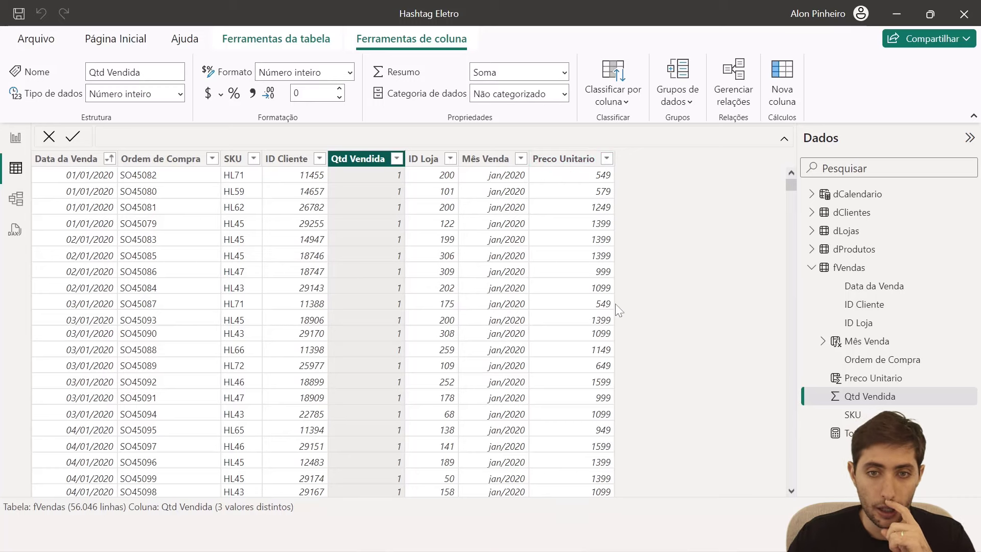
scroll(615, 304, "down", 5)
scroll(615, 303, "down", 12)
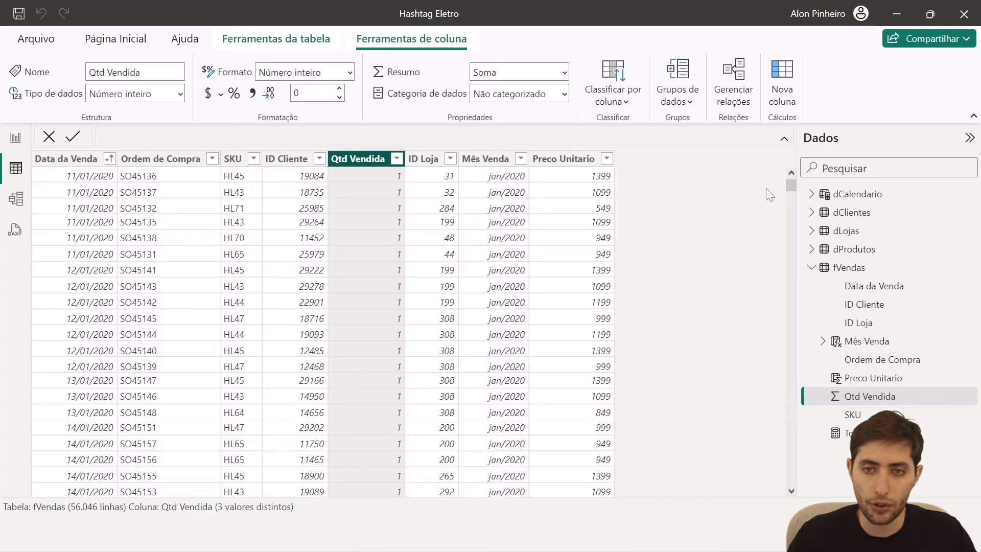
left_click_drag(790, 187, 785, 324)
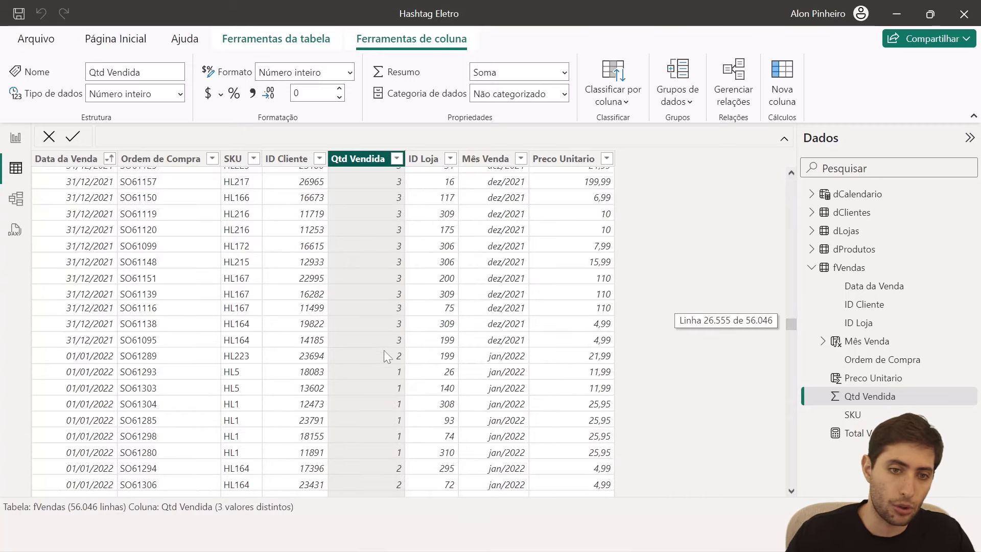
scroll(383, 352, "down", 8)
scroll(381, 361, "down", 12)
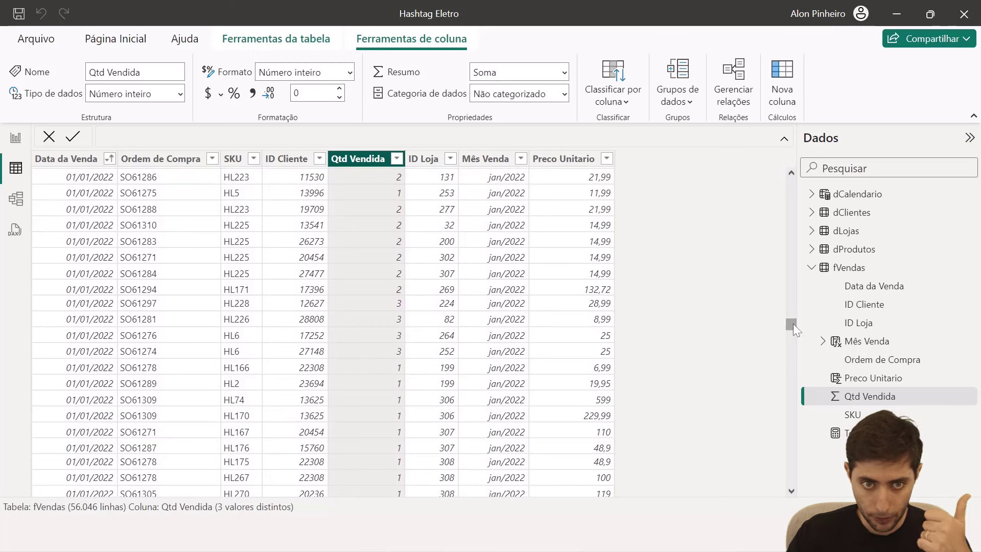
left_click_drag(793, 324, 638, 167)
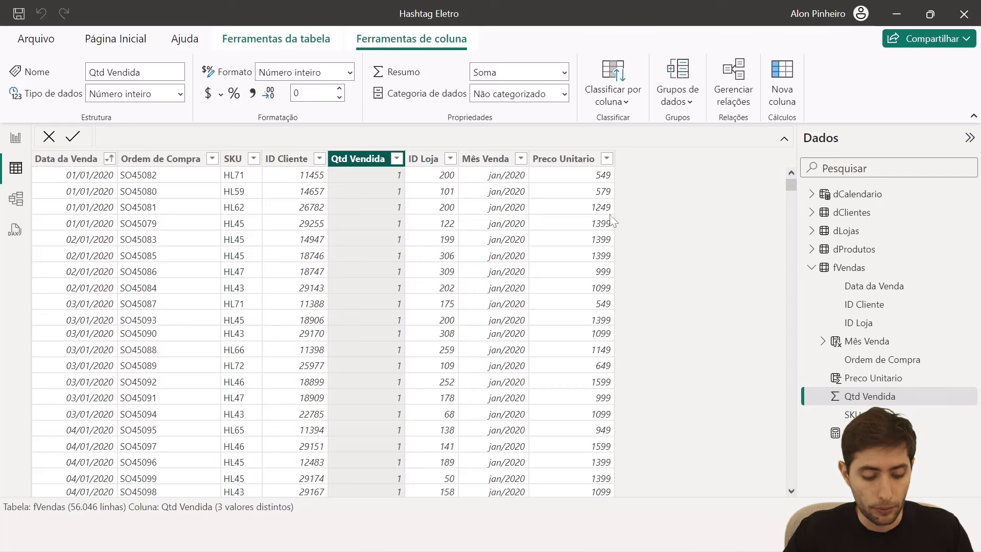
Outline the empty space beside the Preco Unitario column in fVendas and clear the outline.
mouse_move(615, 158)
left_mouse_down()
mouse_move(704, 427)
mouse_move(703, 496)
left_mouse_up()
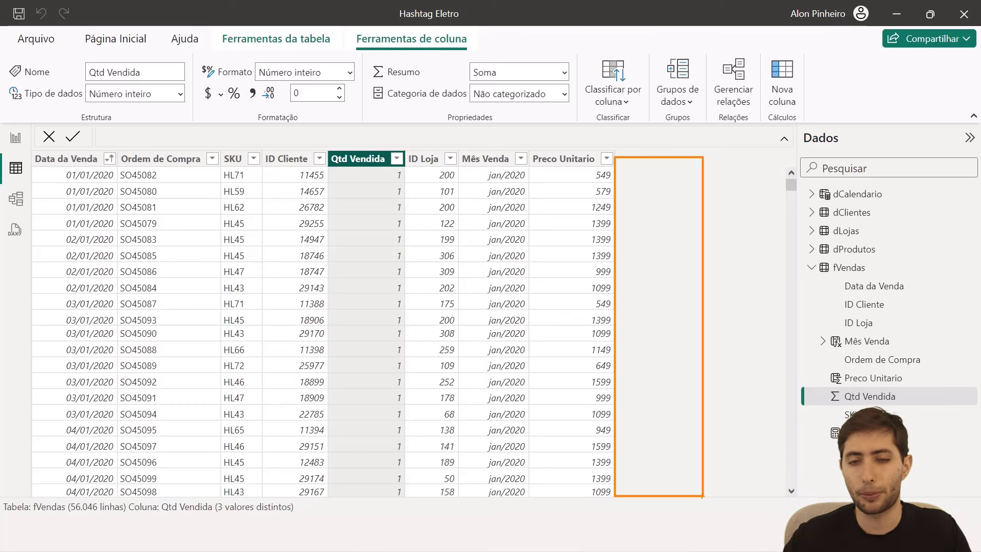
key("Escape")
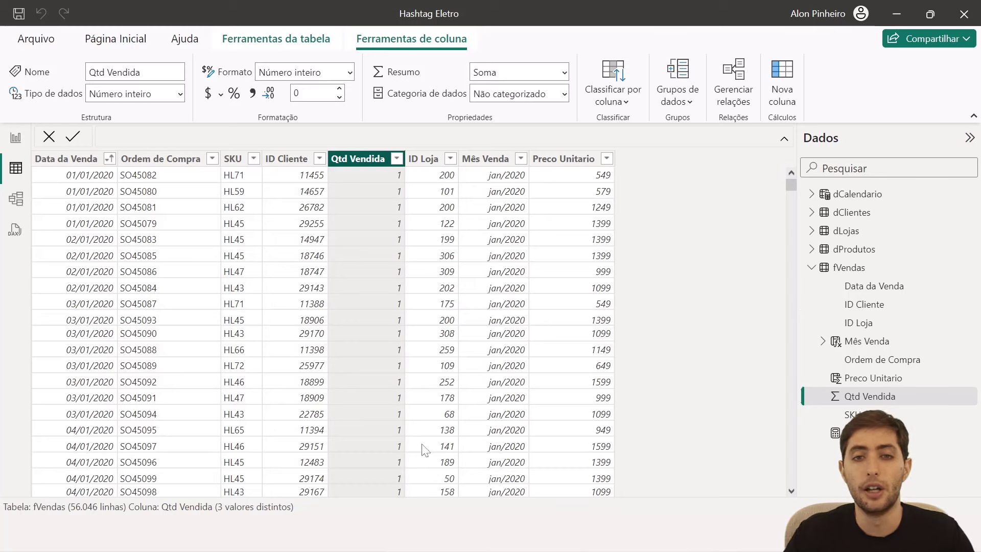
Add a new calculated column to the fVendas table and name it "Fat. Na Venda".
right_click(481, 290)
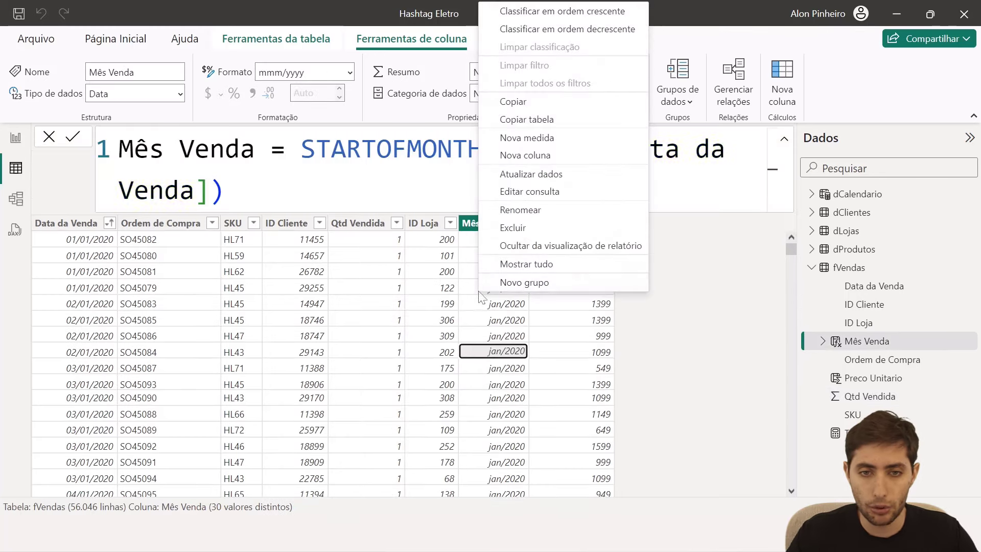
left_click(536, 156)
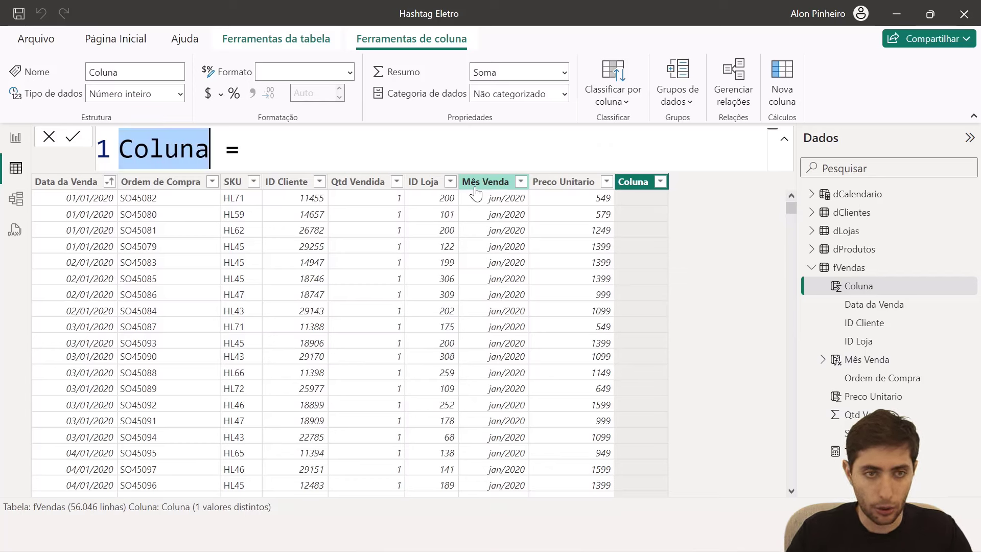
type("Faturam")
key("BackSpace")
key("BackSpace")
key("BackSpace")
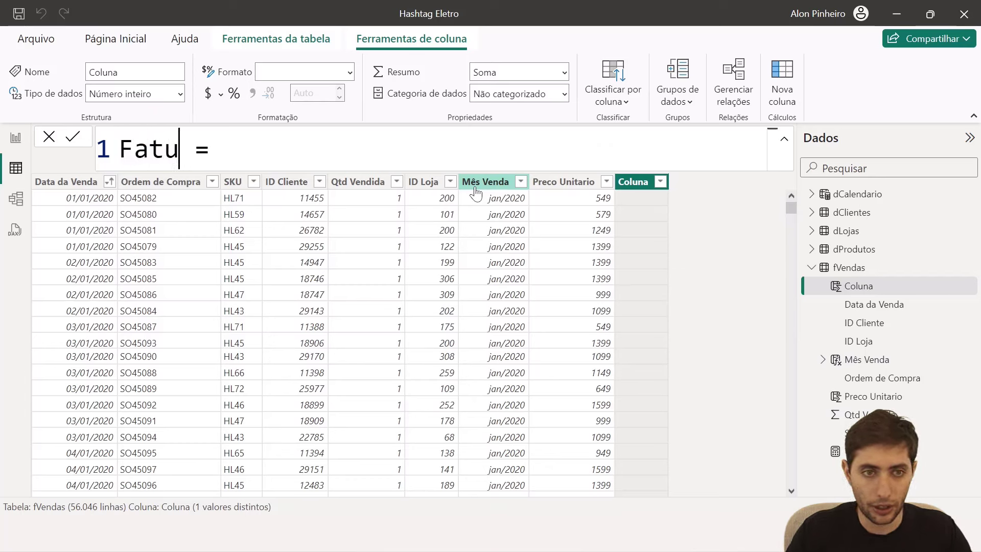
key("BackSpace")
type(". Na Venda")
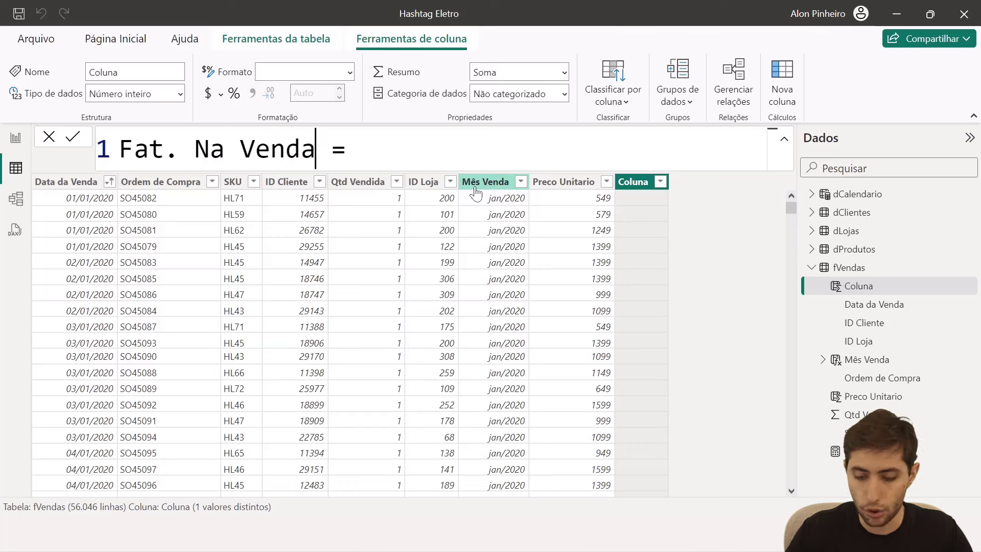
Define the Fat. Na Venda column with the formula fVendas[Qtd Vendida]*fVendas[Preco Unitario].
key("End")
type("qtd")
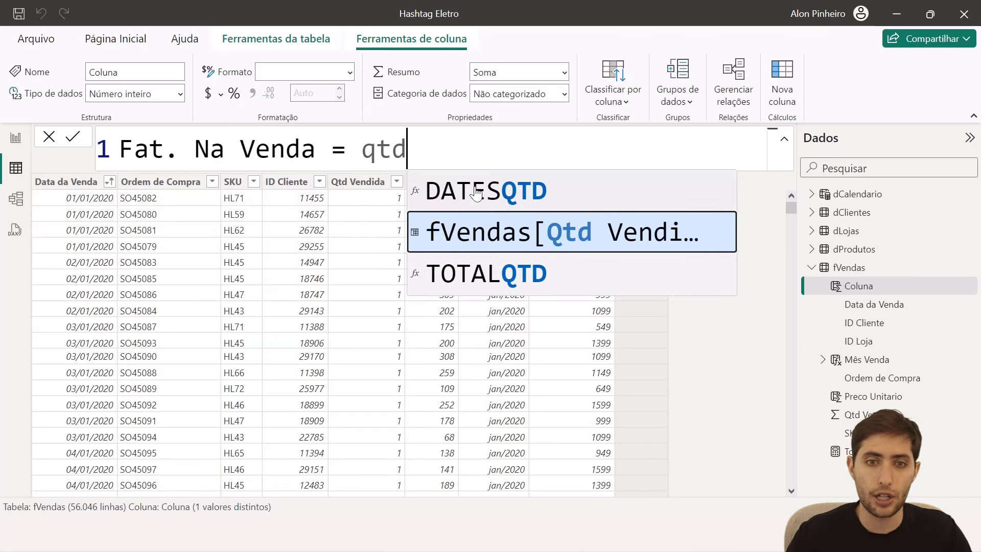
key("Tab")
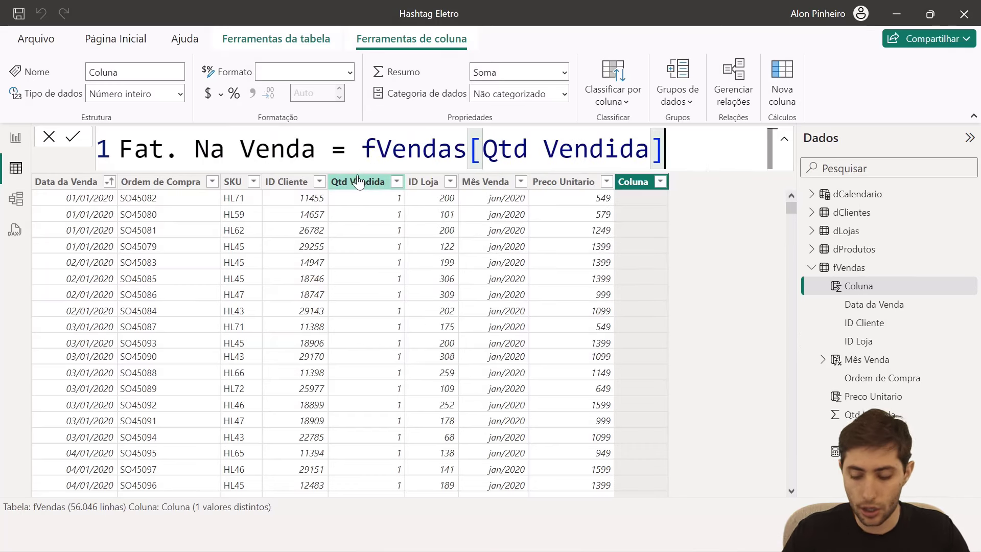
type("*")
scroll(431, 148, "down", 9)
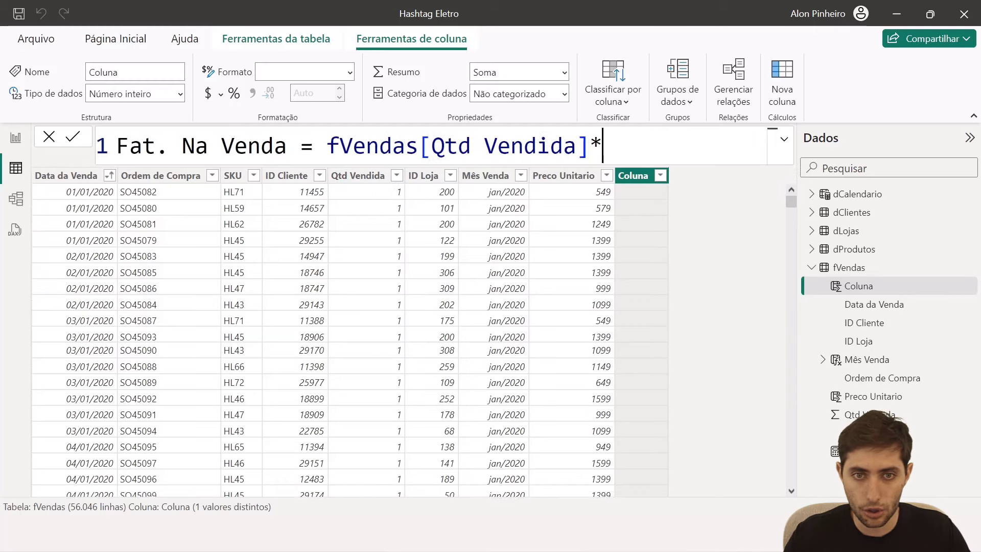
type("prec")
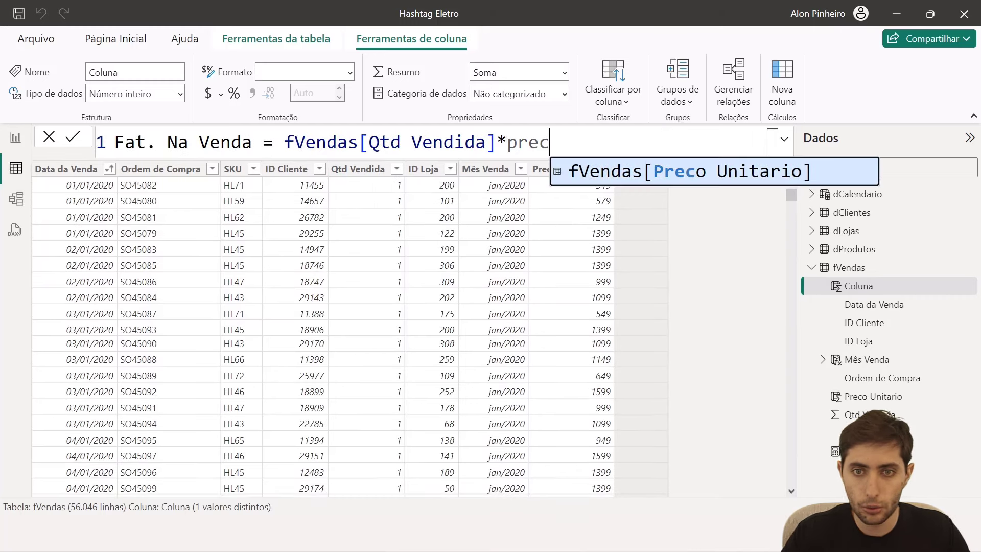
key("Tab")
key("Return")
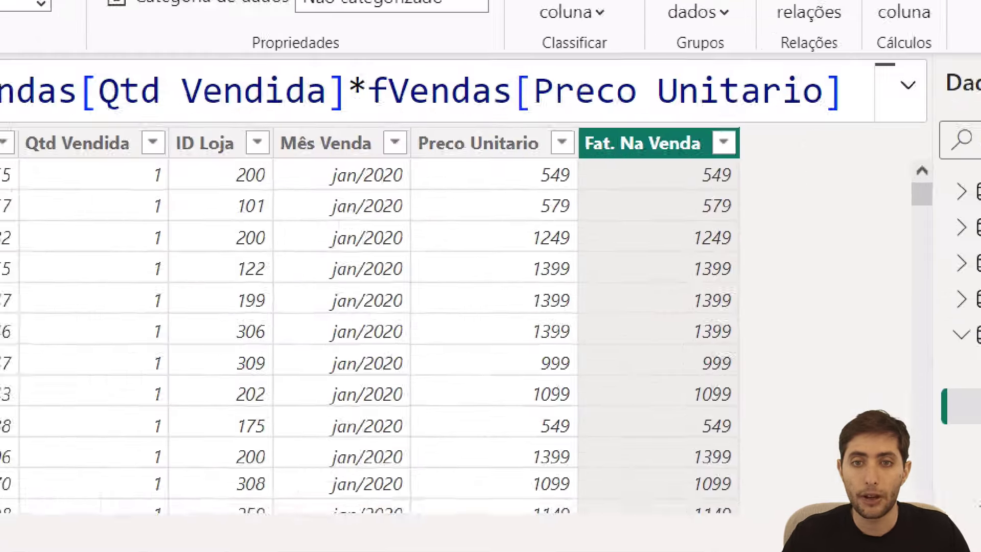
Outline the first row's Qtd Vendida and Preco Unitario, draw an arrow to its Fat. Na Venda value, and clear the drawings.
mouse_move(15, 157)
left_mouse_down()
mouse_move(149, 179)
mouse_move(178, 198)
left_mouse_up()
mouse_move(423, 162)
left_mouse_down()
mouse_move(588, 187)
mouse_move(588, 204)
left_mouse_up()
left_click_drag(768, 168, 898, 158)
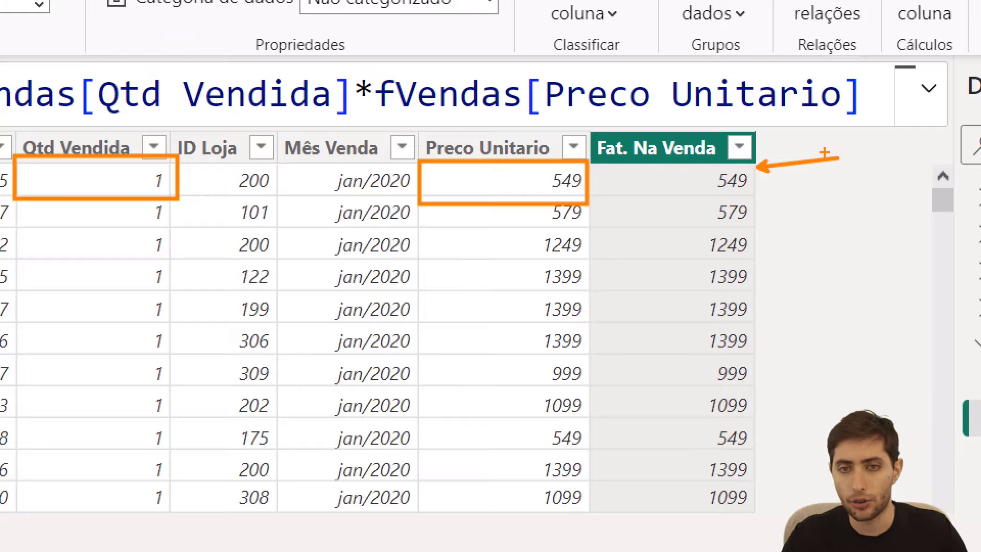
key("Escape")
In the fev/2022 rows, outline the quantity, unit price and Fat. Na Venda of the quantity-3 row and the quantity-2 row below it.
left_click_drag(788, 195, 802, 370)
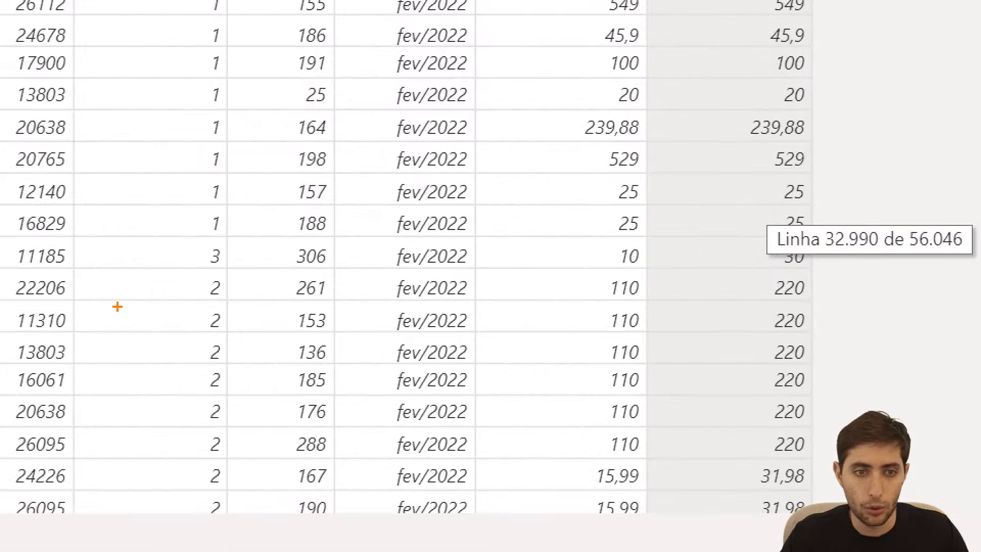
left_click_drag(93, 237, 229, 265)
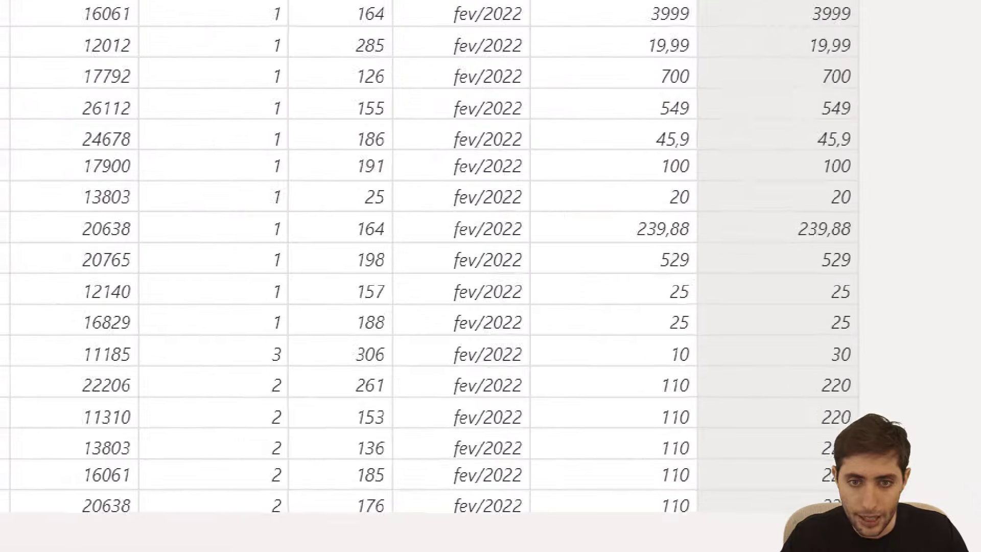
left_click_drag(210, 330, 288, 373)
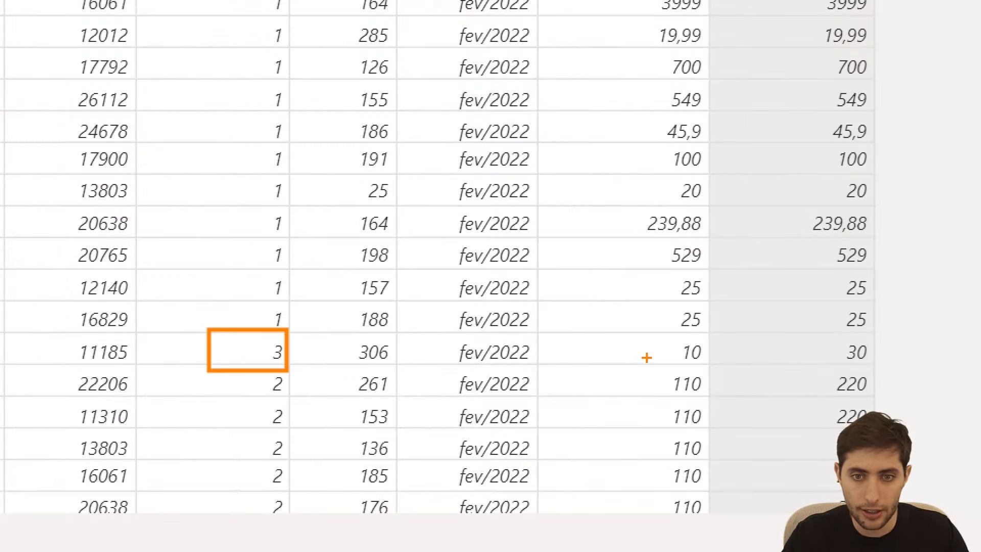
left_click_drag(641, 328, 876, 371)
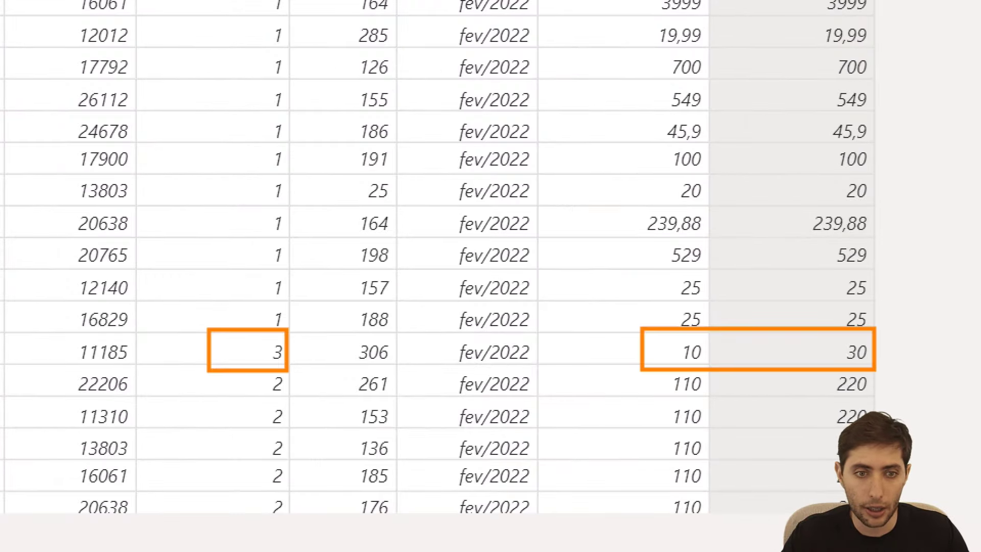
left_click_drag(200, 374, 308, 402)
left_click_drag(633, 364, 702, 402)
left_click_drag(812, 364, 876, 397)
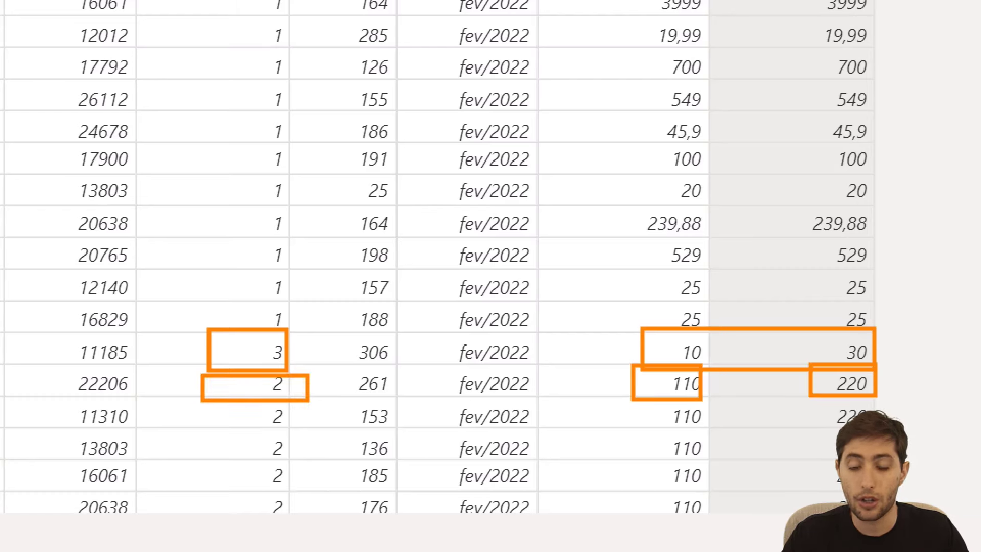
Outline an HL166 row from Qtd Vendida to Fat. Na Venda, cross out the rows around it, add an arrow to it, and clear the drawings.
left_click_drag(792, 363, 792, 364)
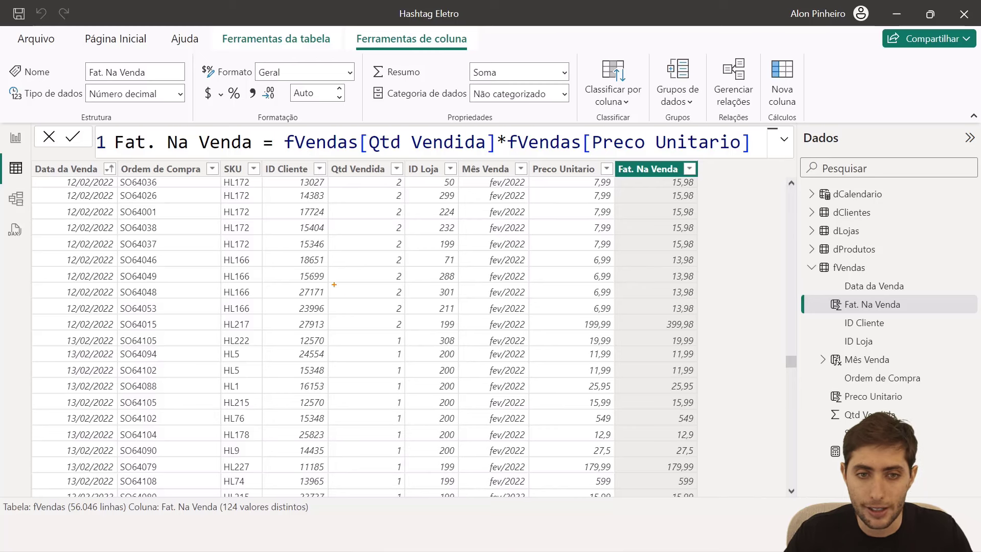
mouse_move(330, 283)
left_mouse_down()
mouse_move(683, 313)
mouse_move(708, 301)
left_mouse_up()
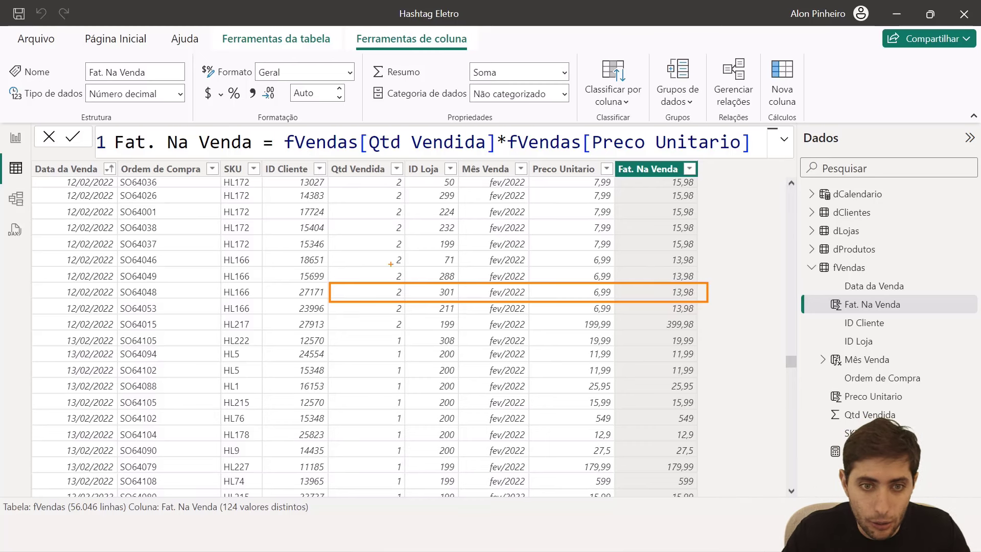
left_click_drag(353, 276, 682, 187)
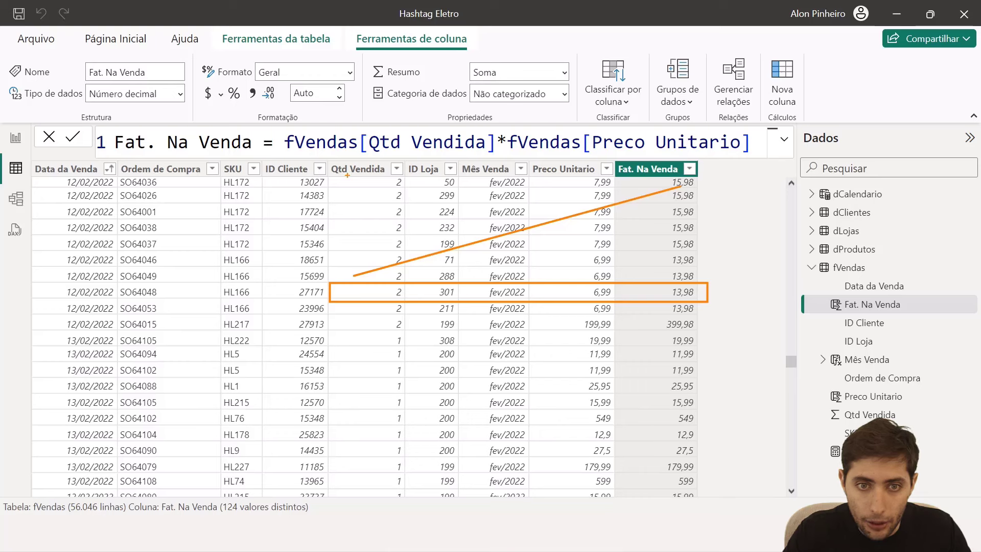
left_click_drag(346, 175, 713, 278)
left_click_drag(370, 309, 674, 473)
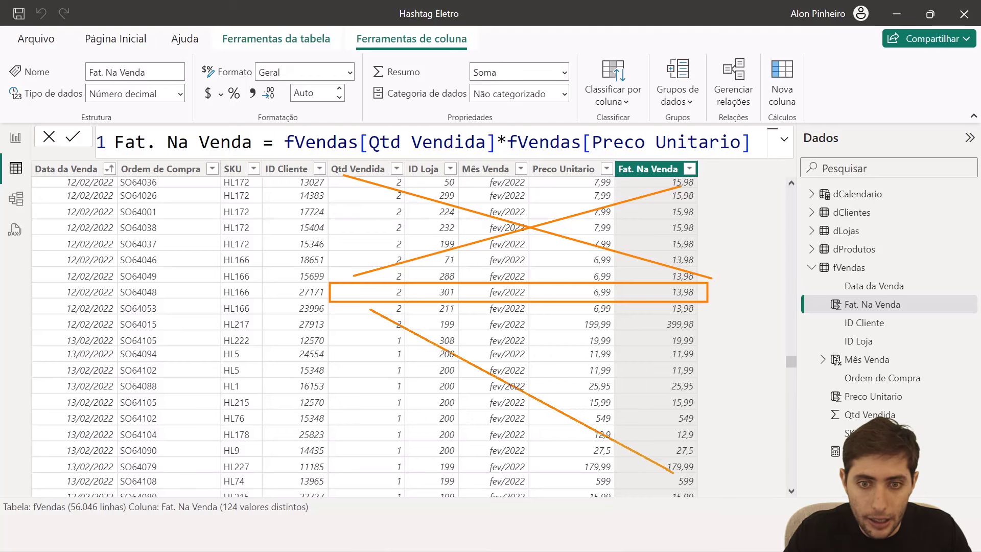
left_click_drag(355, 465, 631, 316)
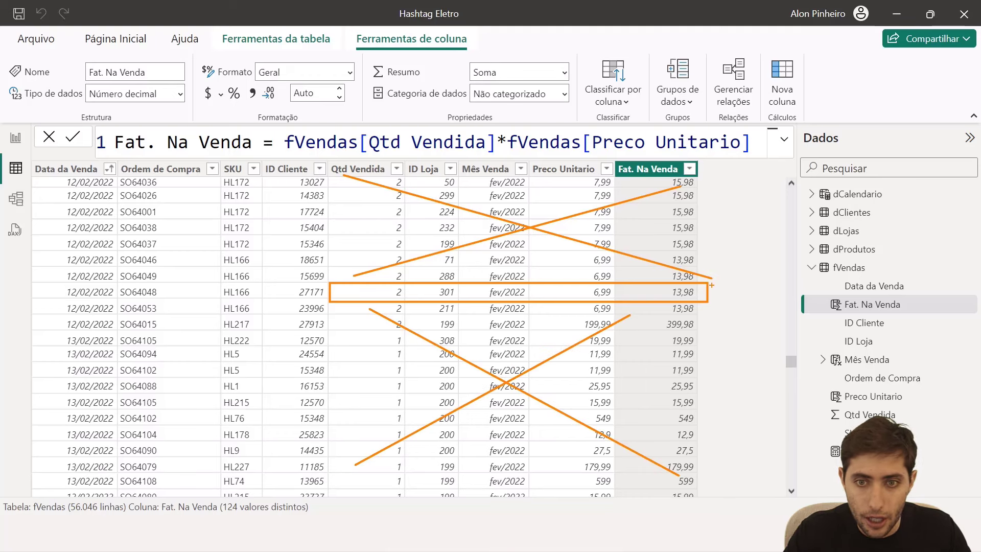
left_click_drag(797, 266, 710, 290)
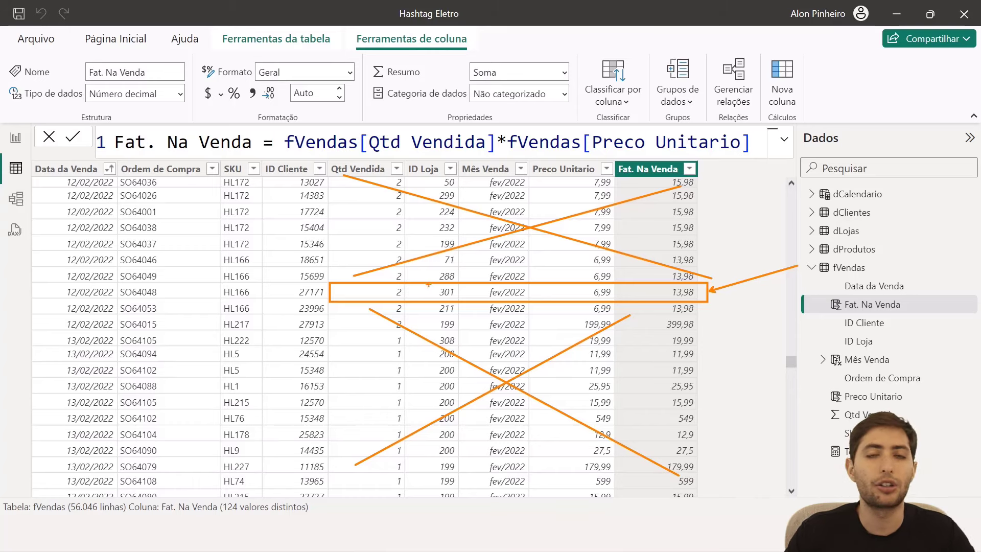
key("Escape")
Go back to the start of the fVendas rows, and open the dProdutos table to examine its product rows.
scroll(625, 332, "down", 10)
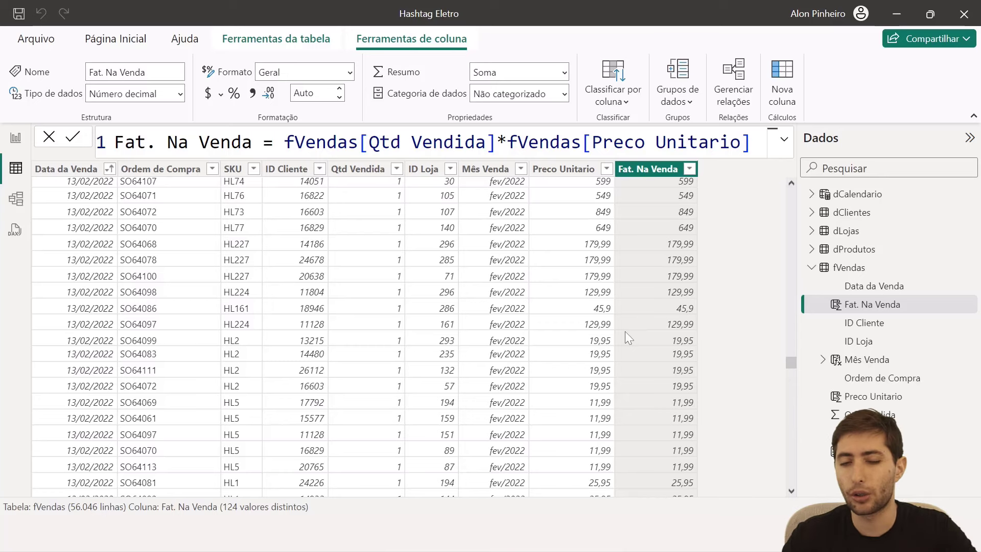
left_click_drag(792, 364, 777, 192)
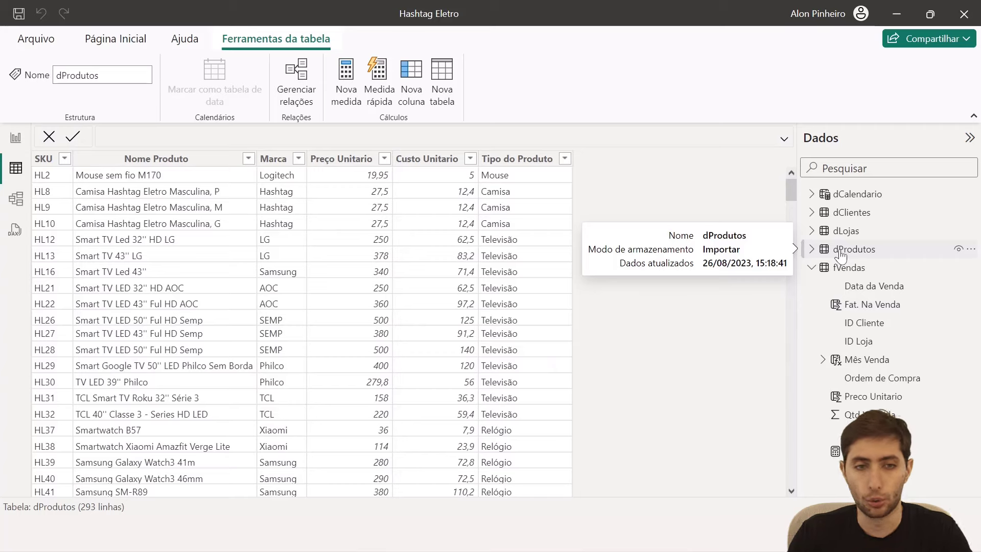
scroll(714, 353, "down", 10)
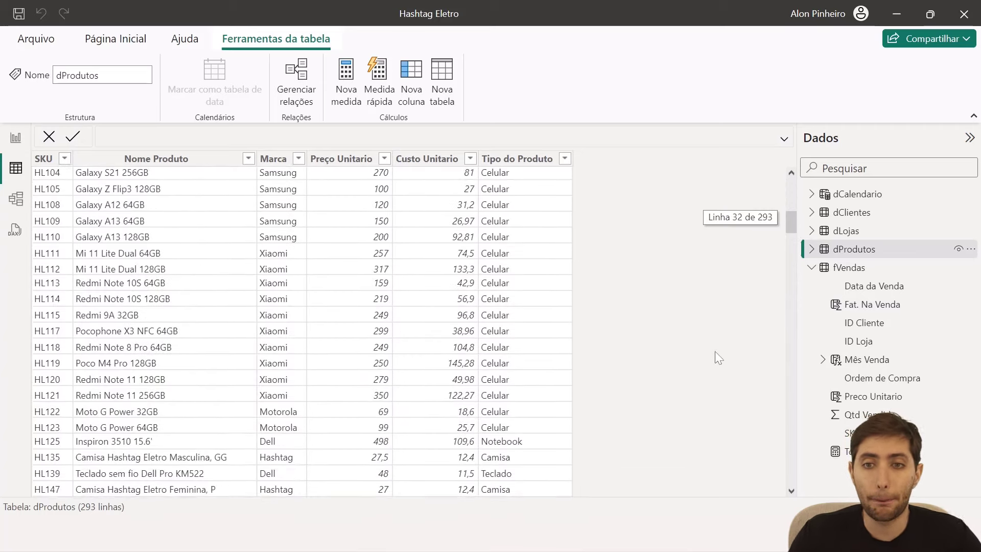
scroll(716, 351, "up", 10)
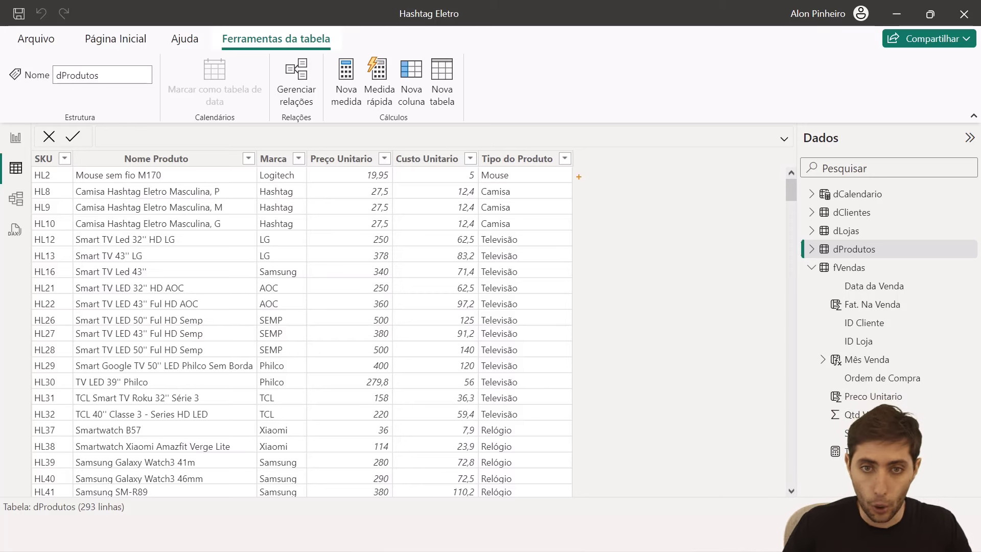
Outline the empty space beside Tipo do Produto, draw arrows to SKUs HL2, HL8 and HL9, and clear the drawings.
left_click_drag(573, 156, 662, 497)
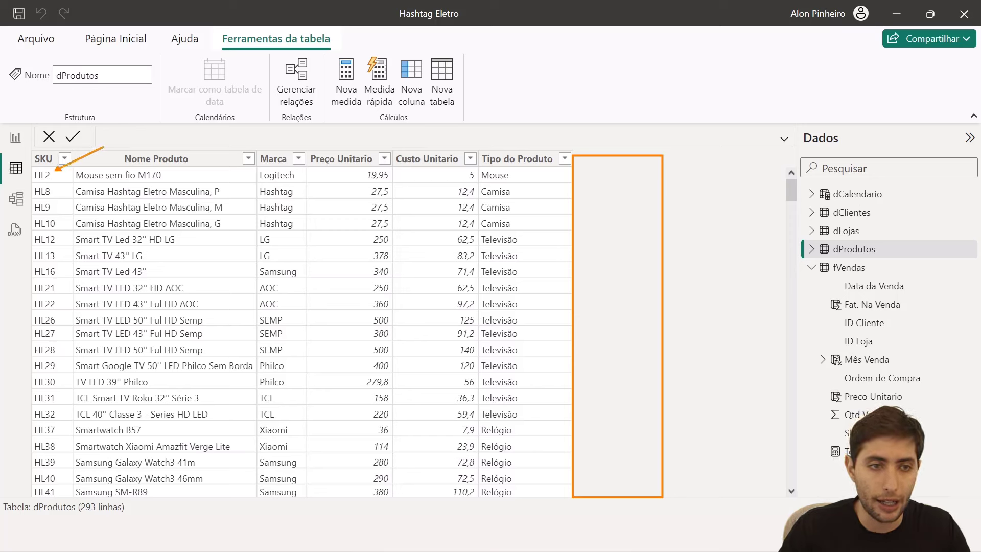
mouse_move(103, 147)
left_mouse_down()
mouse_move(57, 170)
mouse_move(56, 189)
mouse_move(87, 190)
left_mouse_up()
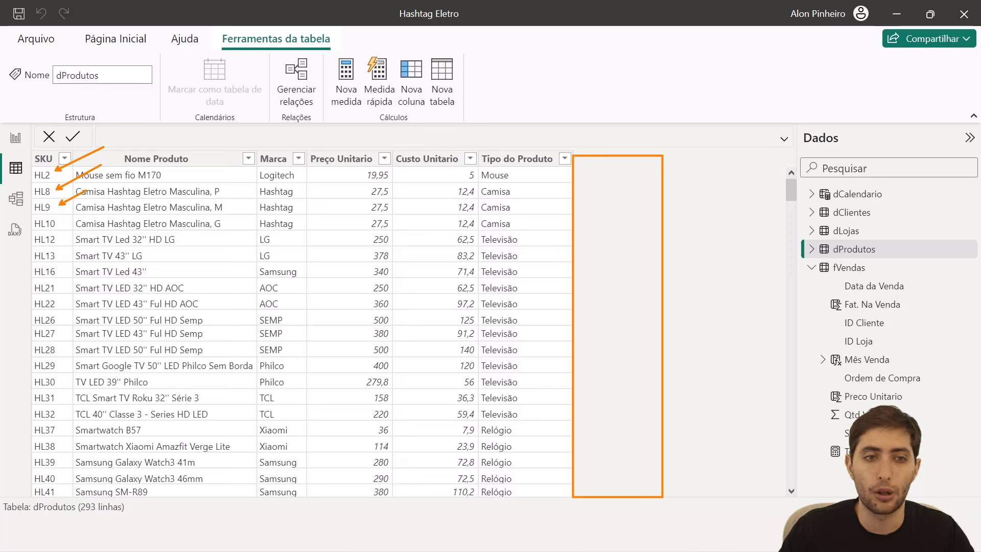
key("Escape")
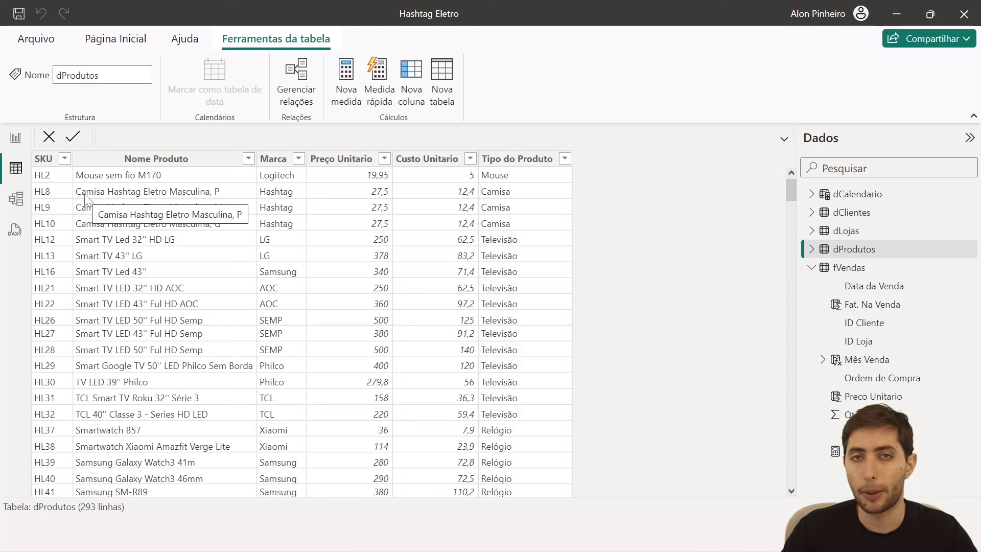
Look at the Qtd Vendida column in fVendas and compare it with the product rows in dProdutos.
left_click(849, 268)
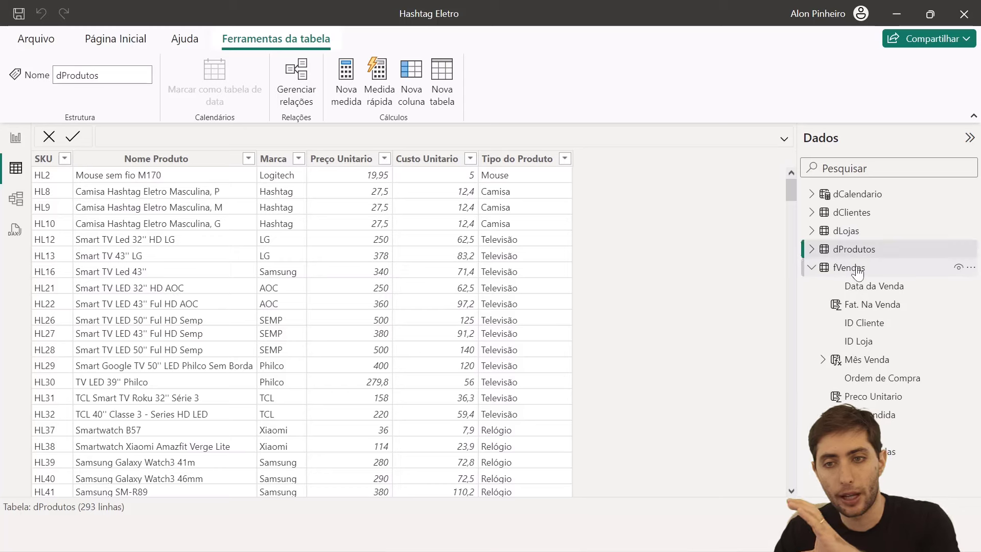
left_click(383, 161)
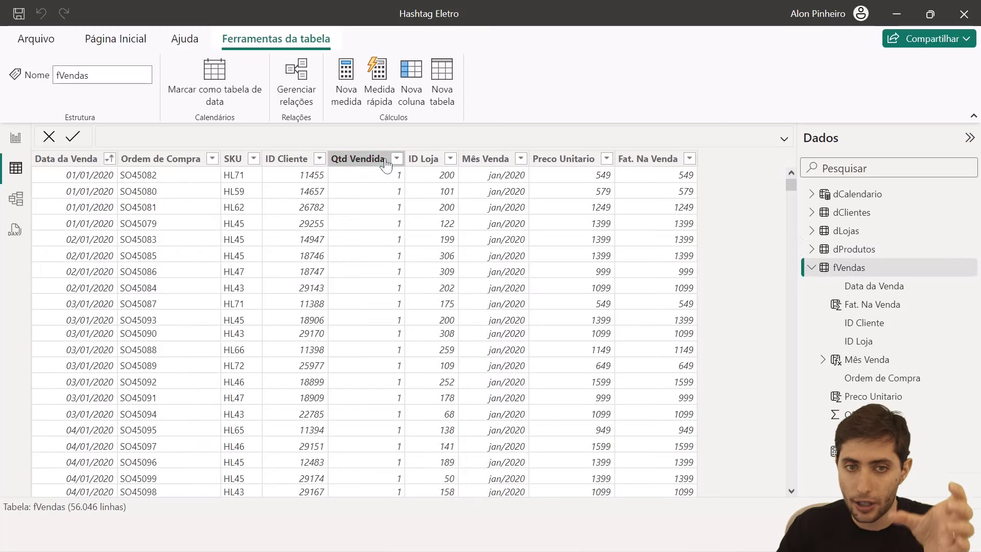
left_click(851, 249)
scroll(79, 219, "down", 2)
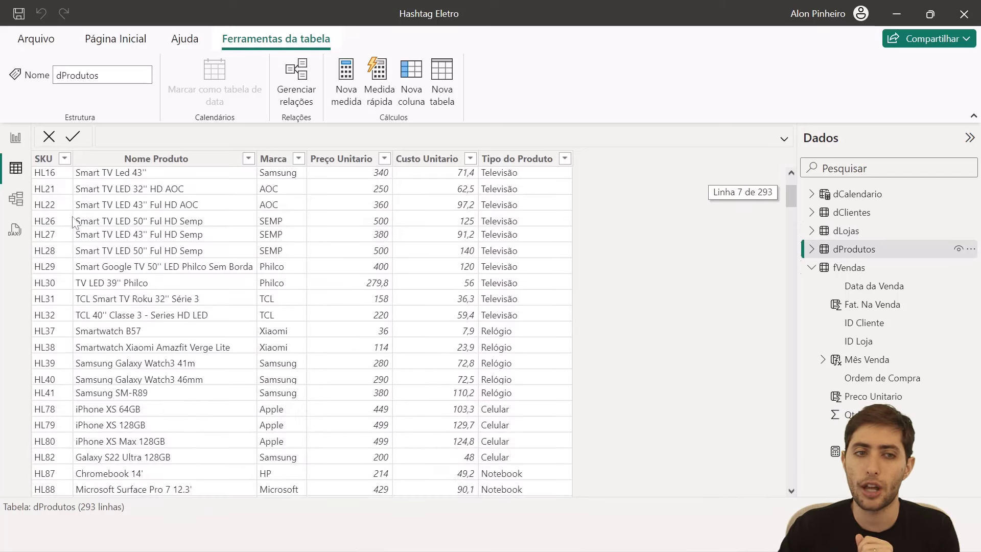
Open the model diagram and examine the relationship between the fVendas and dProdutos tables.
left_click(15, 210)
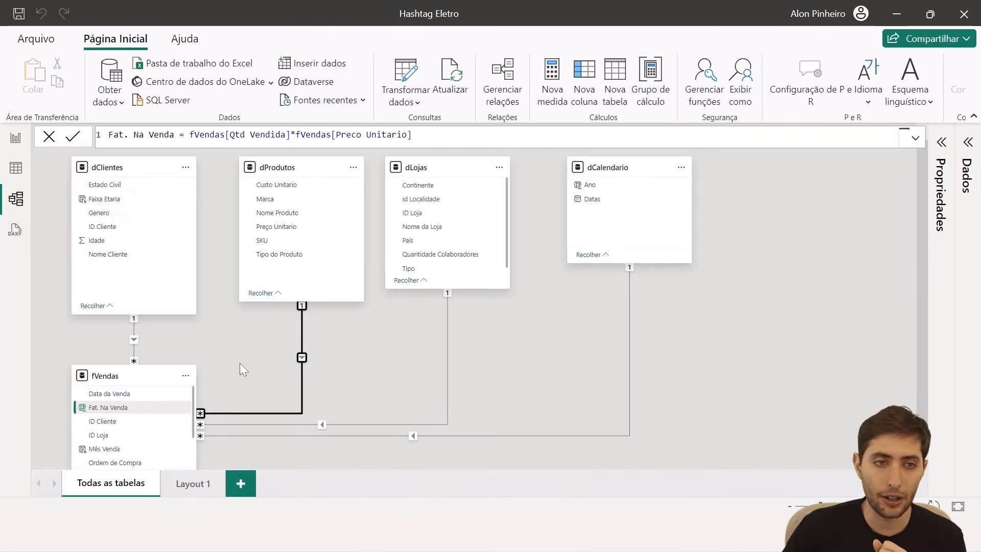
left_click(138, 378)
left_click(274, 167)
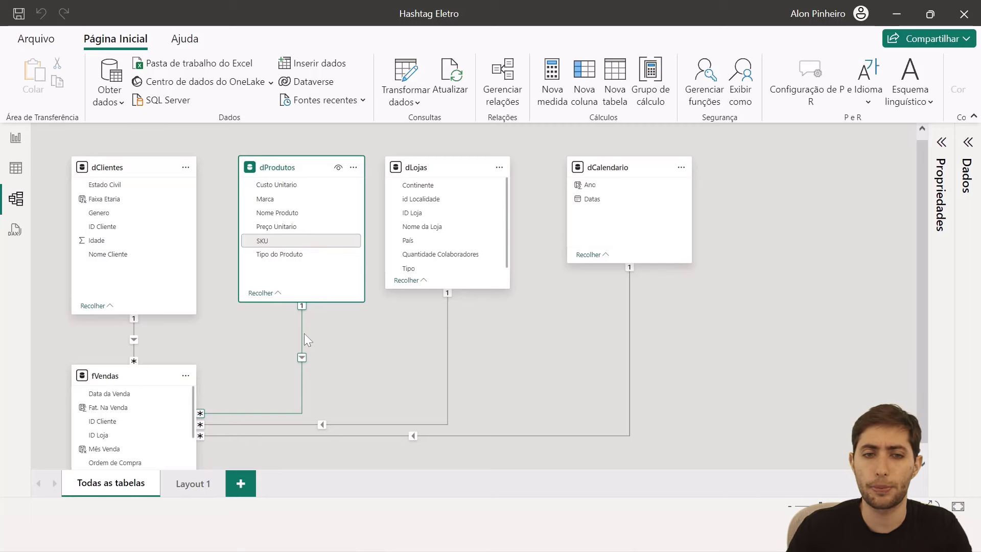
Add a calculated column to the dProdutos table and name it Soma Vendas.
left_click(16, 168)
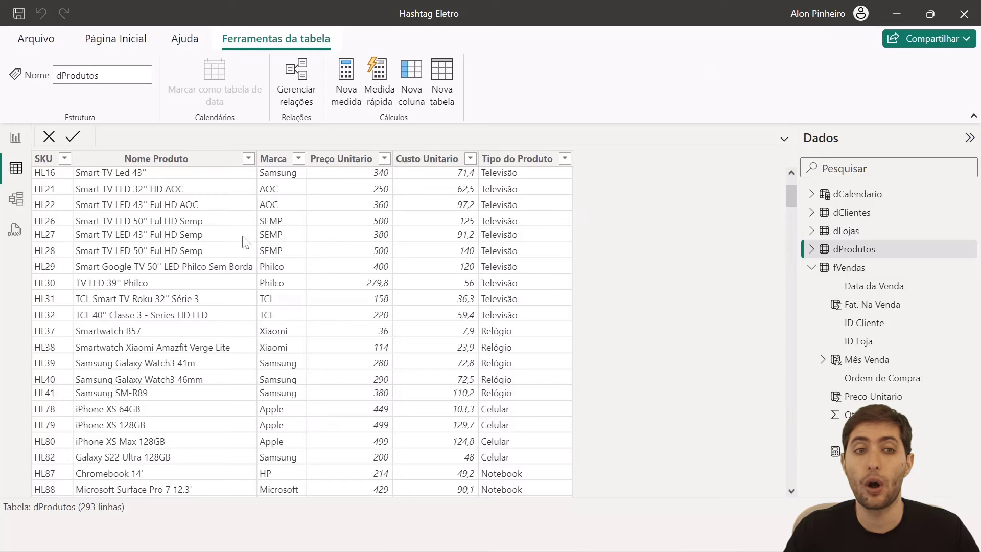
scroll(245, 238, "up", 2)
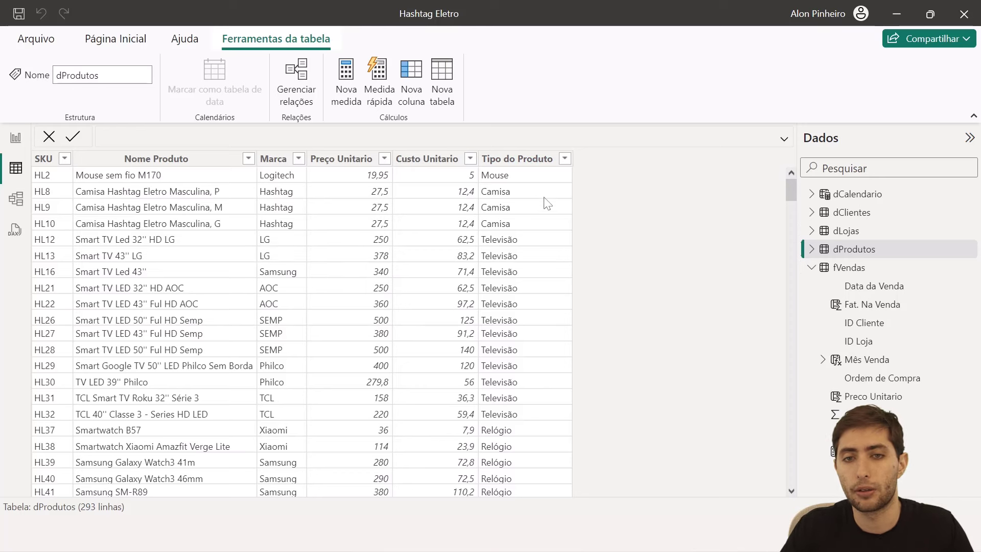
right_click(436, 293)
left_click(481, 156)
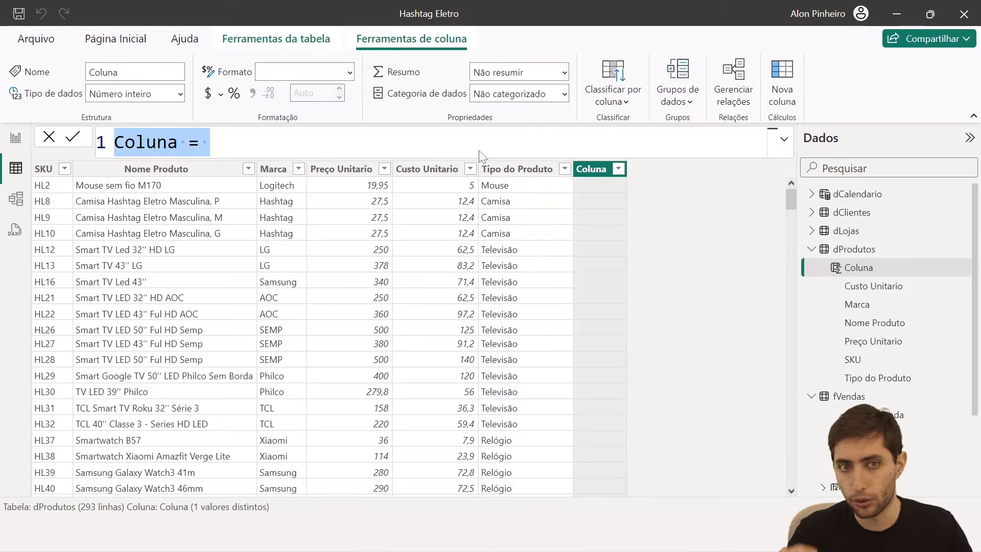
key("Home")
key("ctrl+shift+Right")
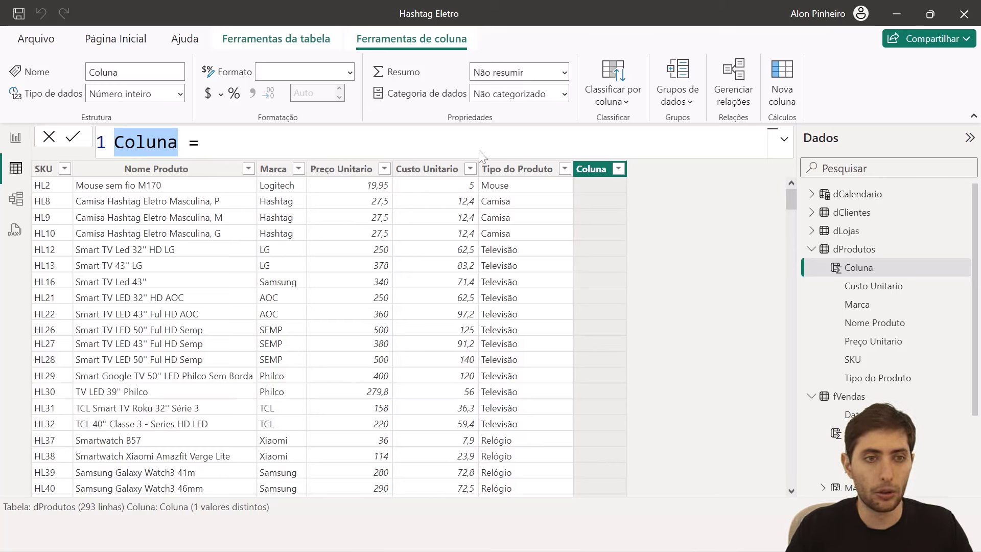
type("Soma Vendas")
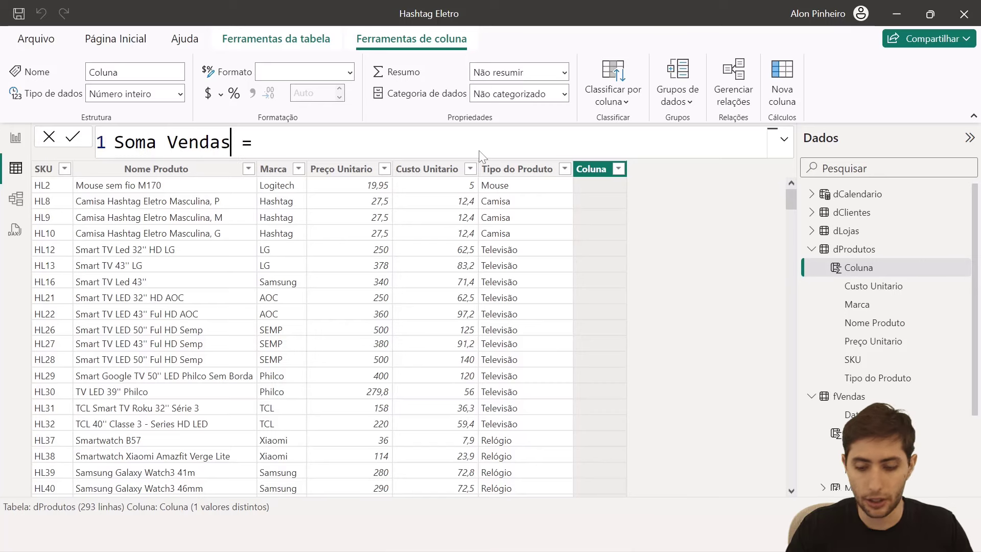
Define the Soma Vendas column as SUM(fVendas[Qtd Vendida]) and commit the formula.
key("End")
type("sum")
key("Tab")
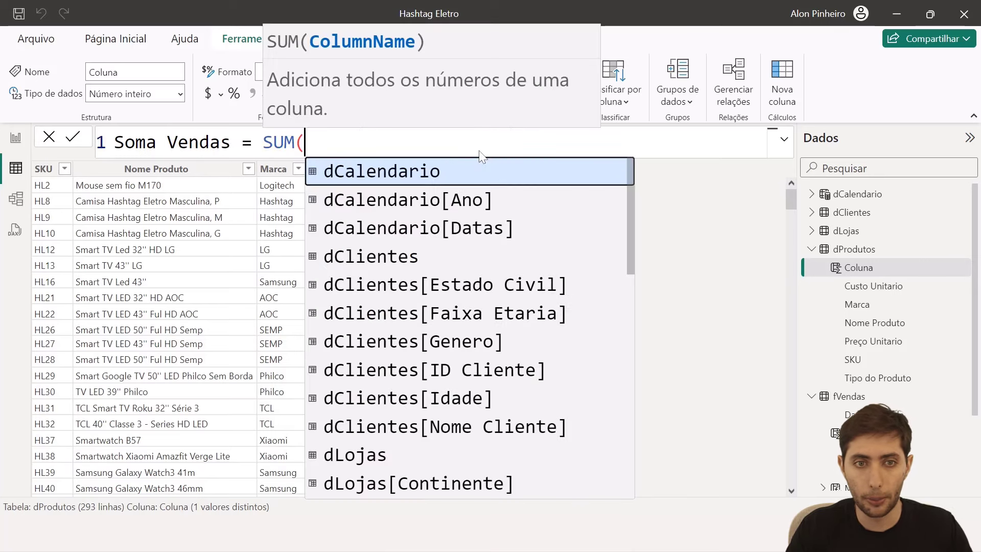
type("qtd")
key("Tab")
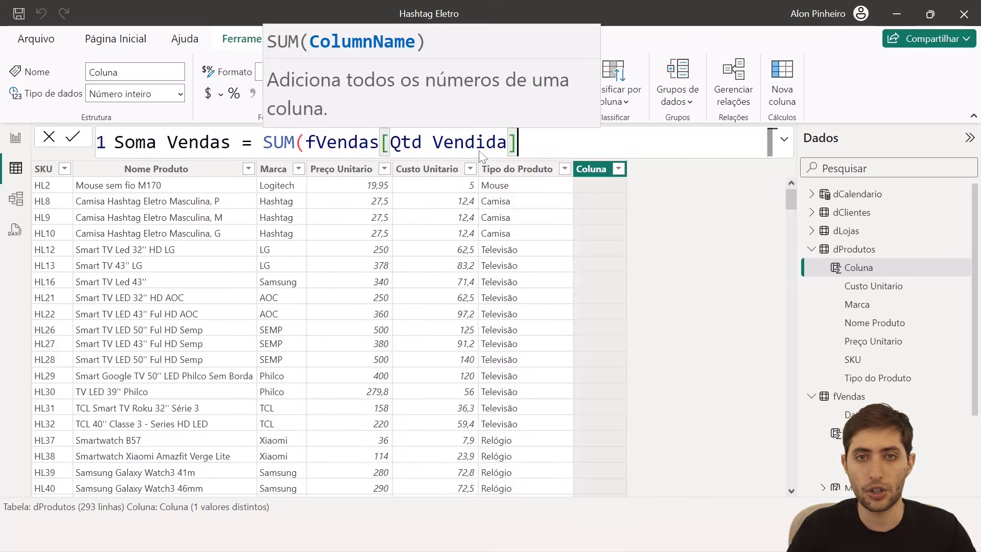
type(")")
key("Return")
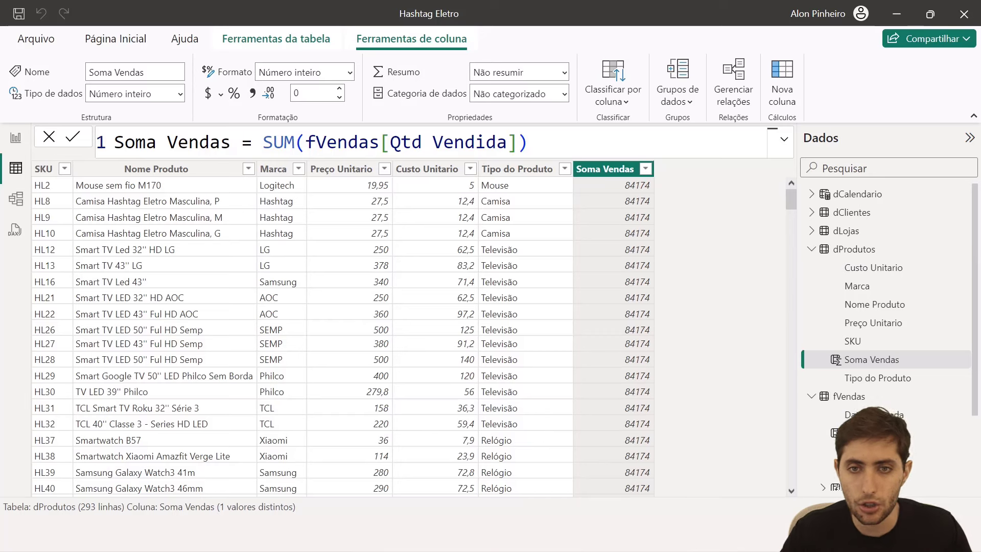
Draw arrows to the first five Soma Vendas values, outline the Total Vendas matrix's grand total on Página 2, and clear the drawings.
mouse_move(690, 167)
left_mouse_down()
mouse_move(658, 181)
mouse_move(664, 251)
left_mouse_up()
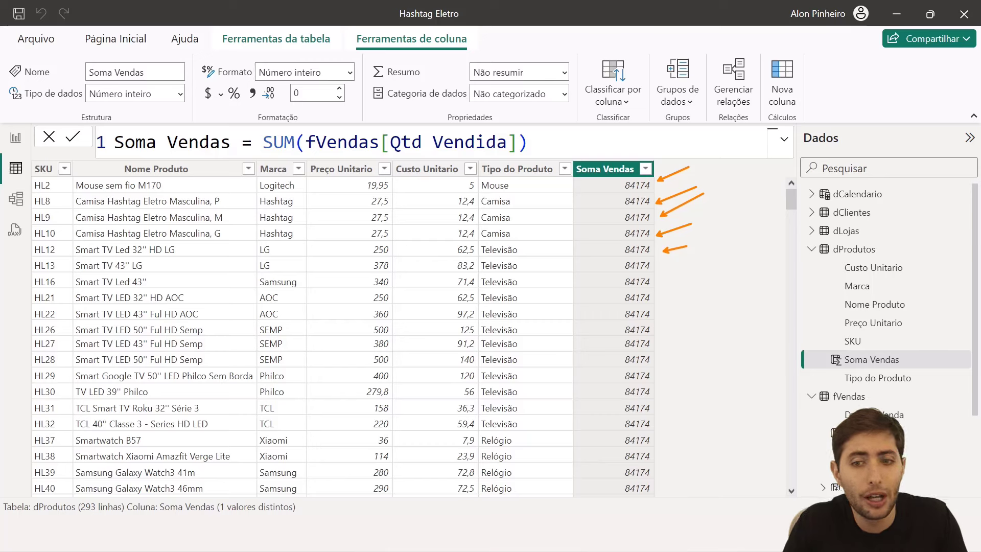
key("Escape")
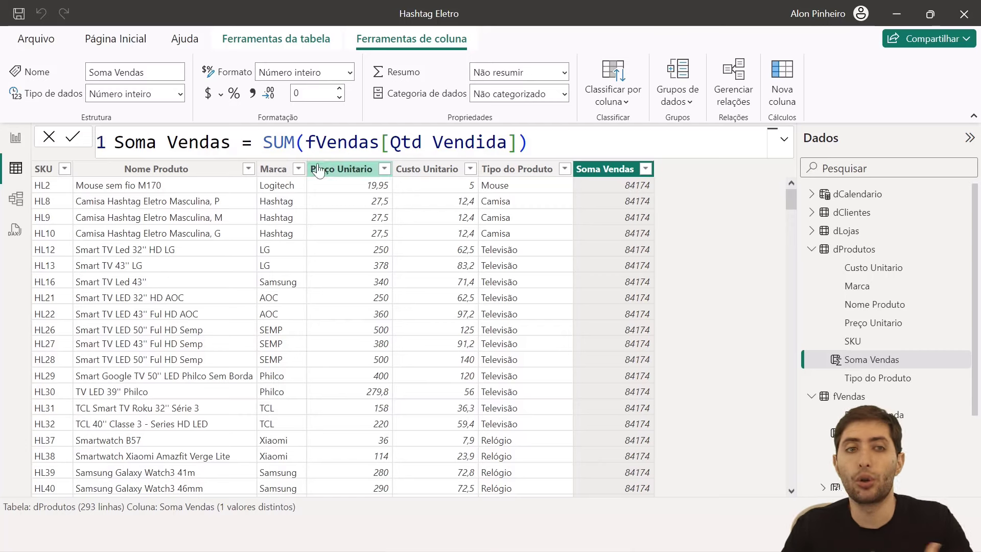
left_click(15, 137)
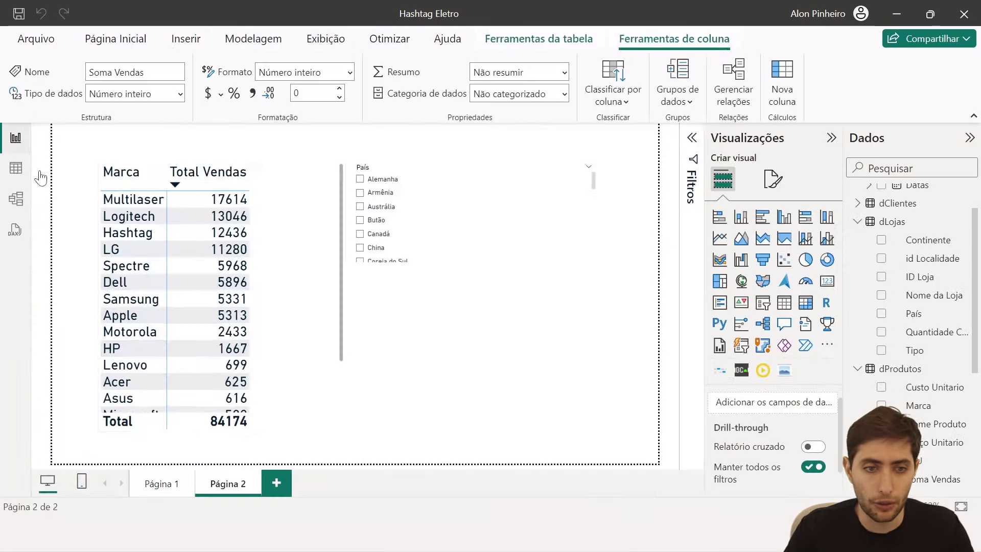
key("ctrl+1")
left_click(215, 436)
left_click_drag(178, 392, 294, 424)
key("Escape")
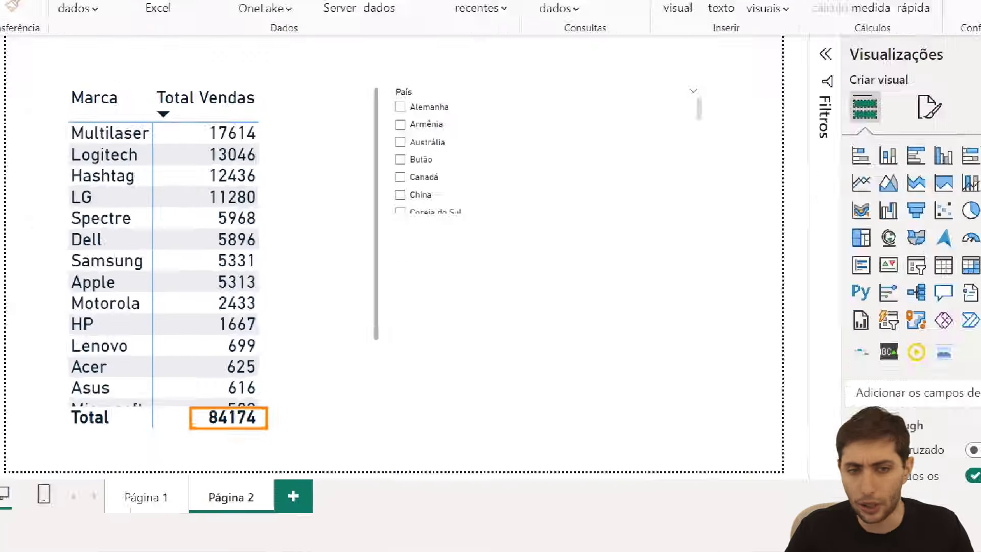
Return to the dProdutos table and highlight the SUM(fVendas[Qtd Vendida]) expression in the Soma Vendas formula.
left_click(23, 173)
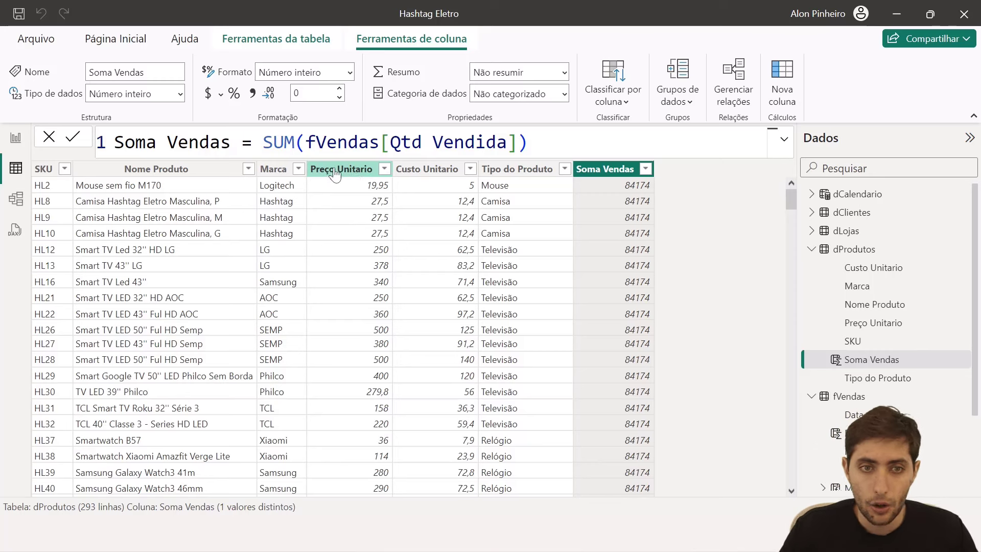
left_click_drag(263, 143, 529, 143)
left_click(542, 142)
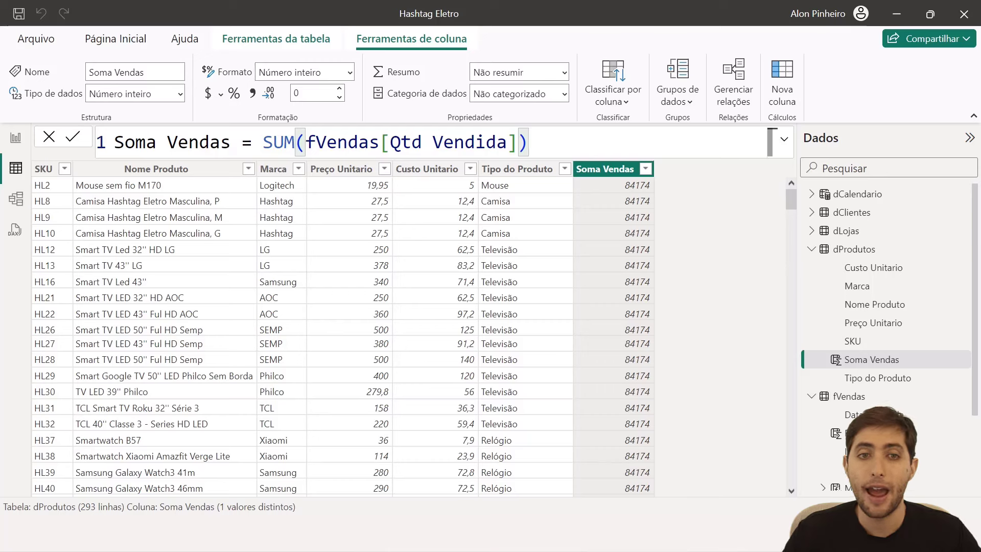
left_click_drag(262, 142, 528, 143)
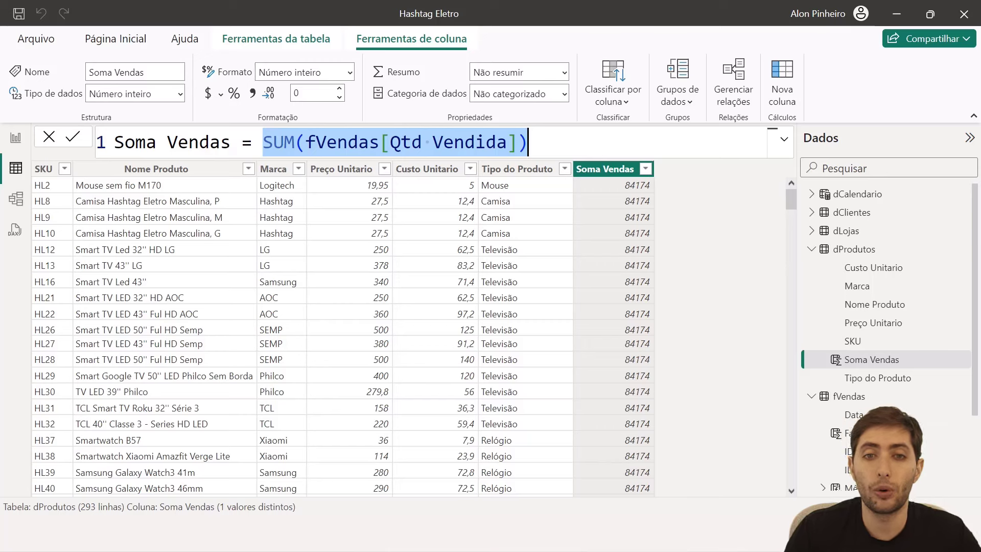
left_click(531, 143)
left_click_drag(263, 142, 529, 141)
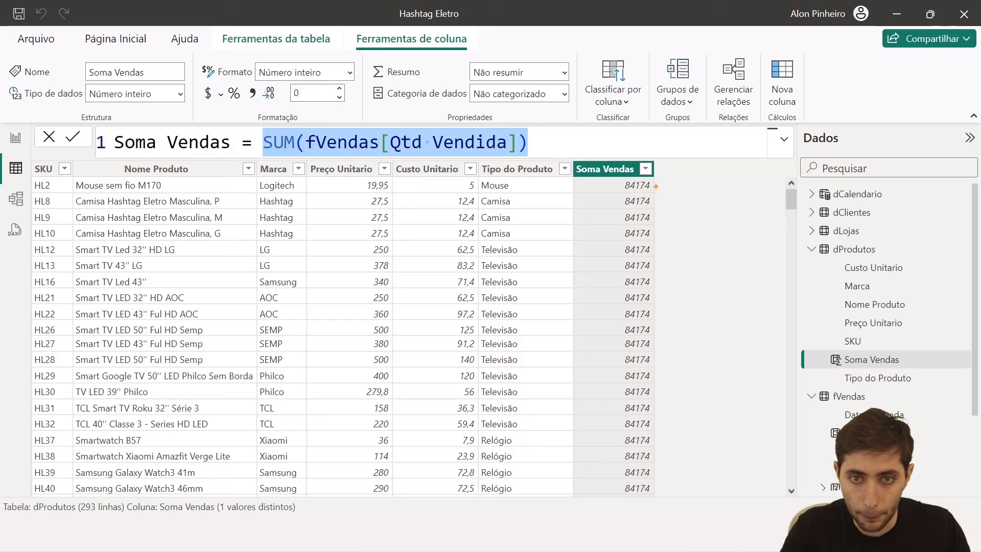
Draw an arrow to the first Soma Vendas value, outline SKU HL2, and highlight the SUM expression again after clearing the drawings.
left_click_drag(656, 187, 693, 168)
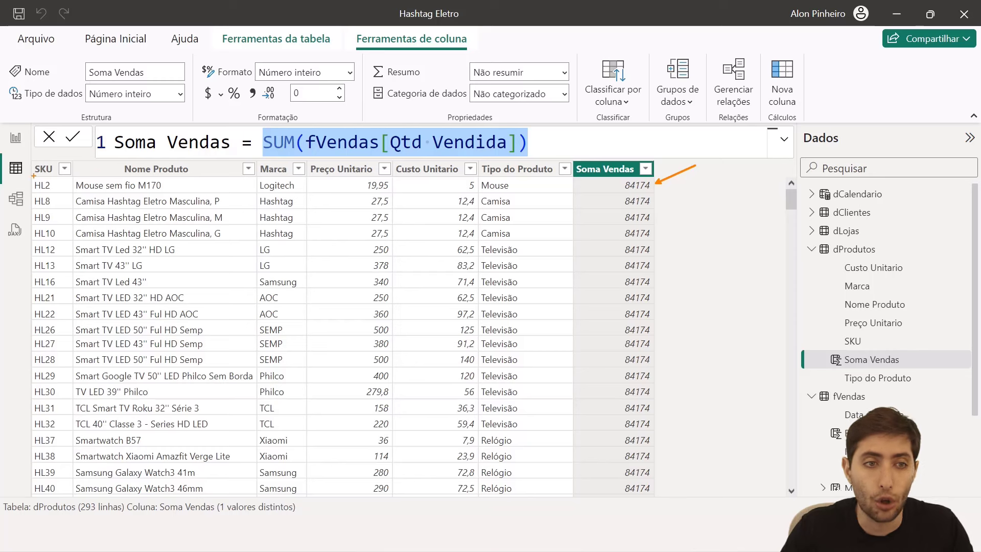
left_click_drag(30, 178, 79, 195)
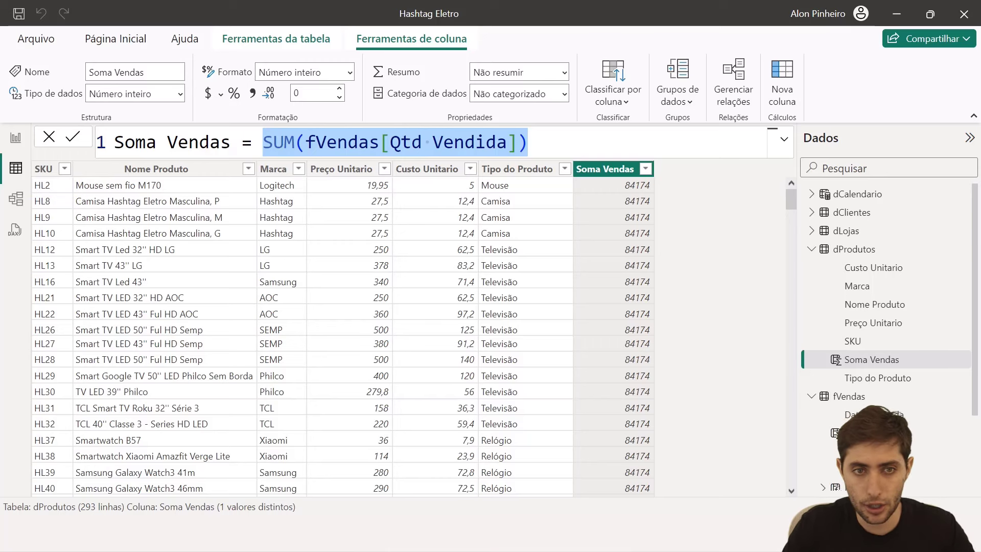
left_click(529, 142)
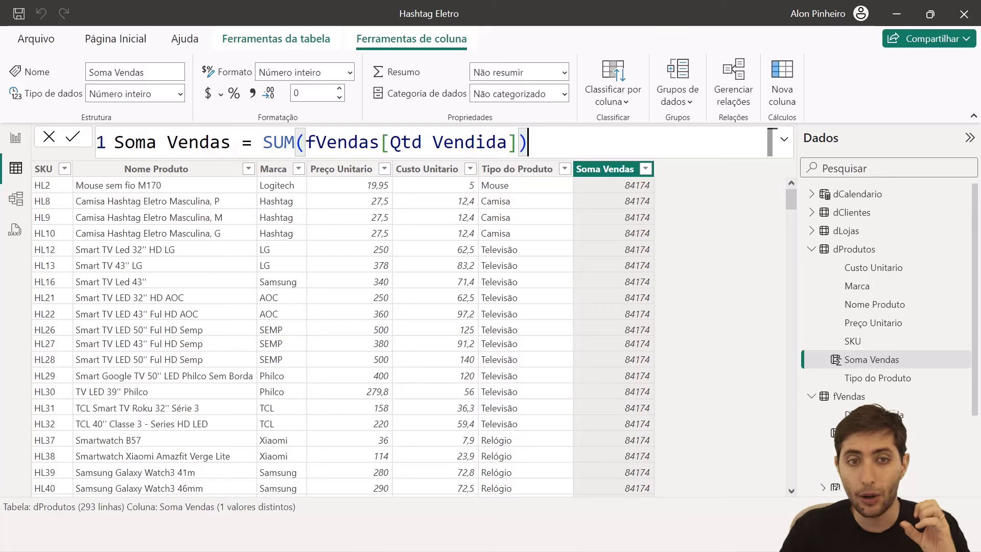
left_click_drag(263, 142, 528, 142)
left_click(528, 142)
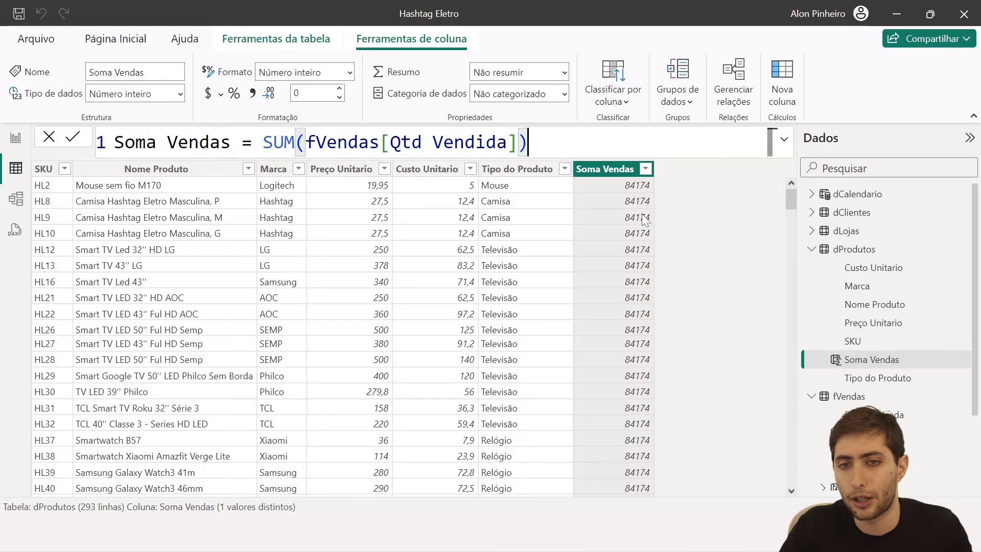
Look through the Total Vendas by Marca matrix on Página 2 and convert it to a stacked column chart.
left_click(15, 138)
left_click(240, 269)
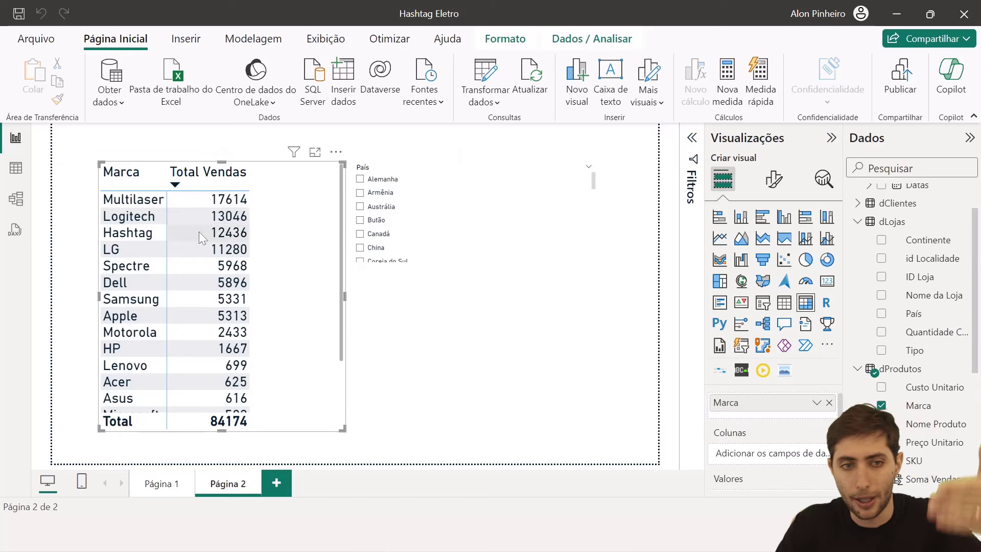
scroll(169, 296, "down", 3)
scroll(161, 300, "up", 3)
scroll(160, 301, "down", 3)
scroll(160, 286, "up", 3)
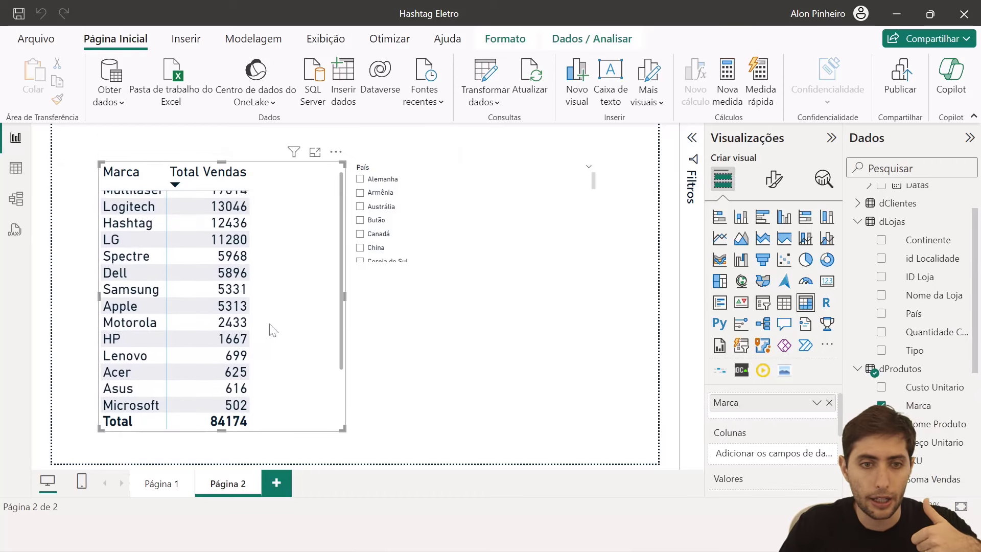
left_click(742, 217)
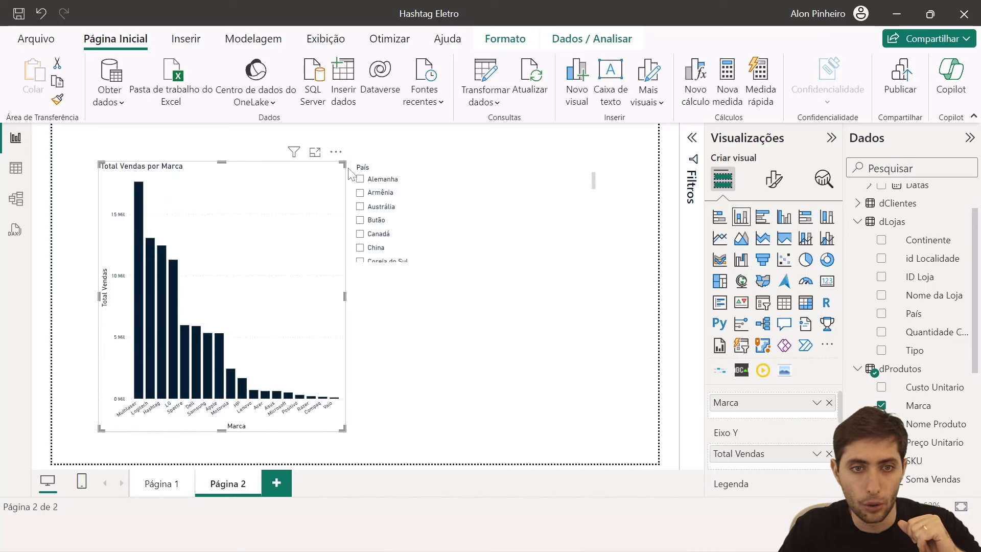
Make the Total Vendas por Marca chart shorter and slightly wider so it sits below the País slicer, and select the slicer.
left_click_drag(343, 162, 389, 280)
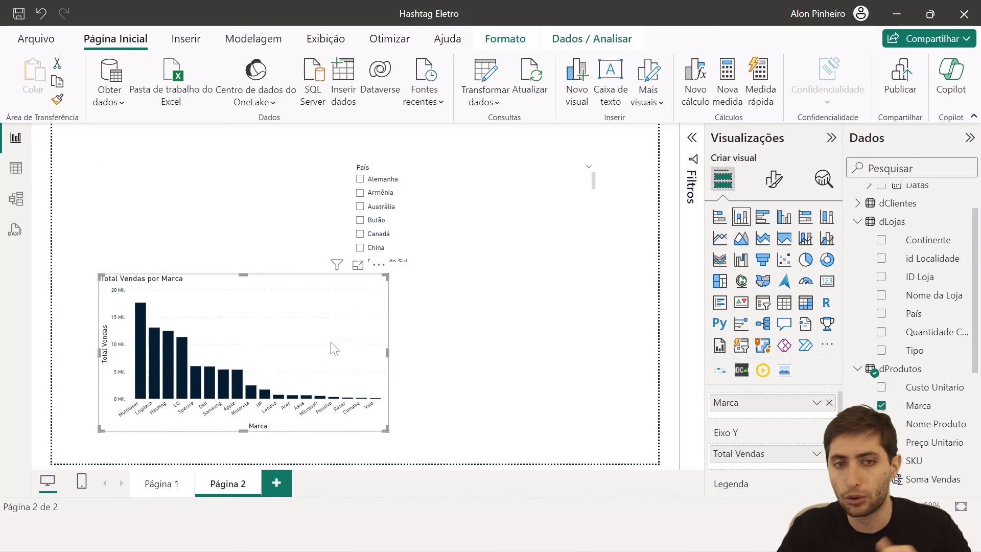
left_click(525, 223)
left_click(526, 224)
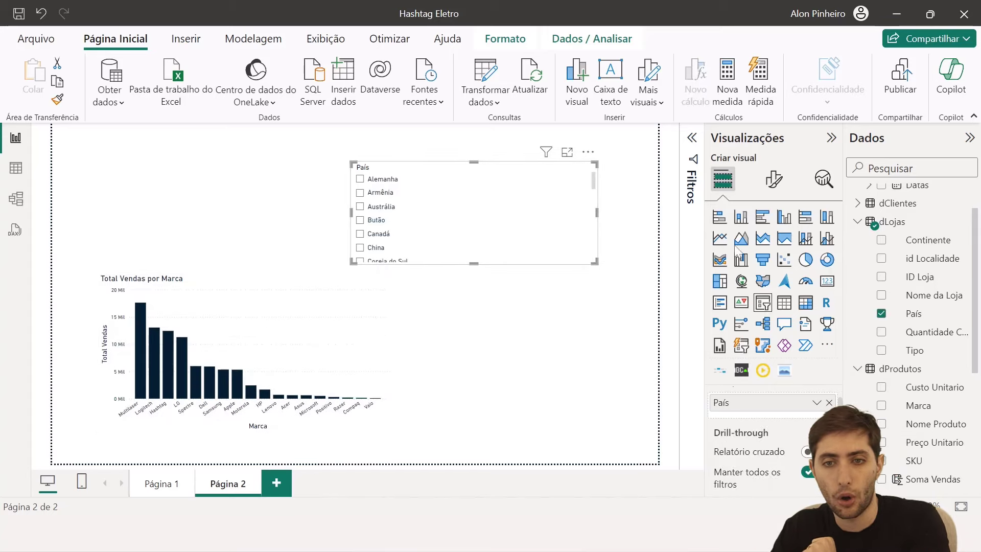
Return to the dProdutos table and insert CALCULATE( before SUM(fVendas[Qtd Vendida]) in the Soma Vendas formula.
left_click(5, 180)
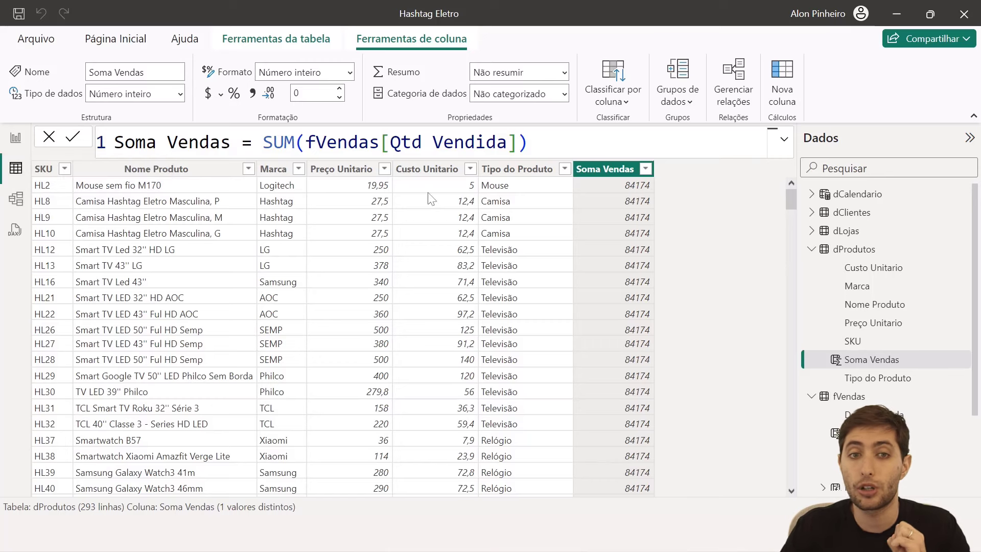
left_click_drag(263, 142, 528, 142)
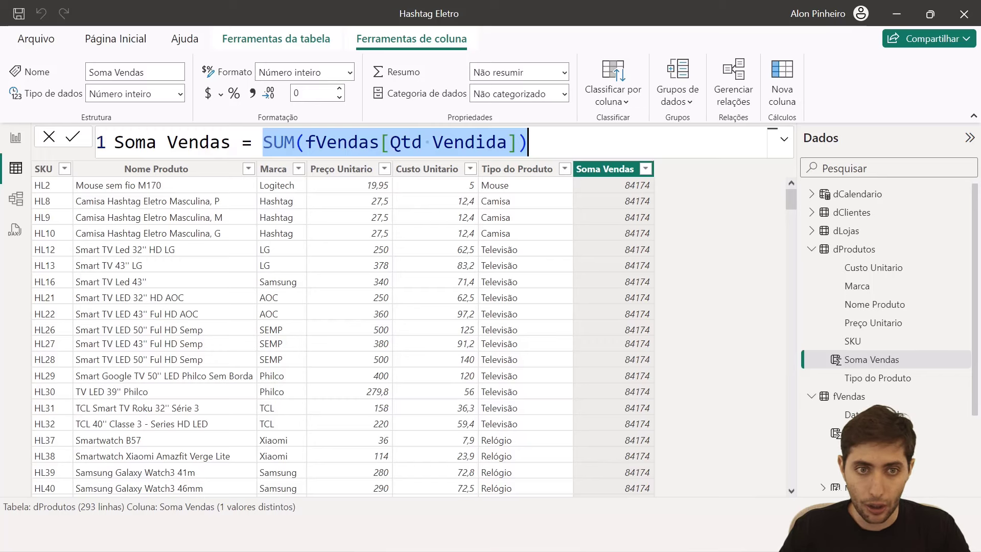
left_click(263, 142)
type("ca")
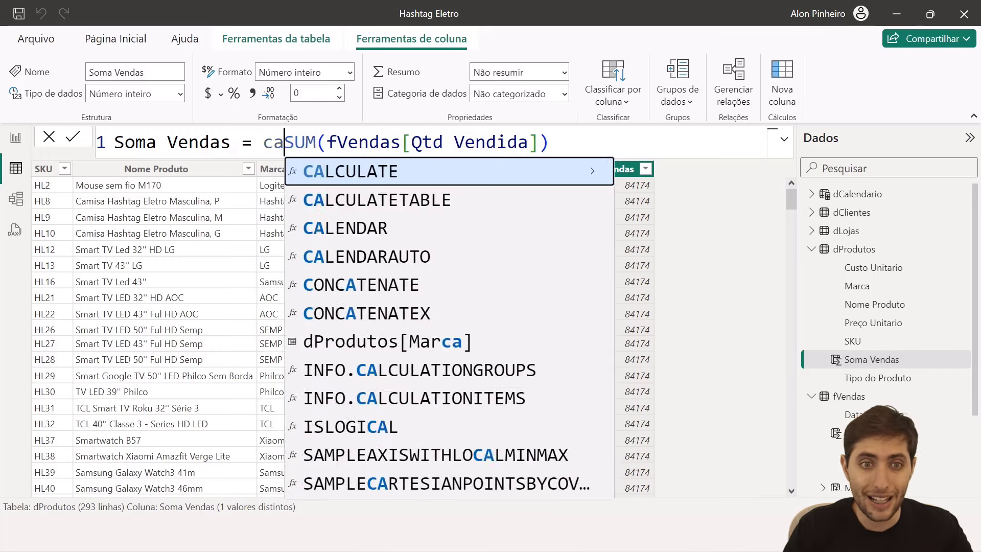
type("lcu")
key("Tab")
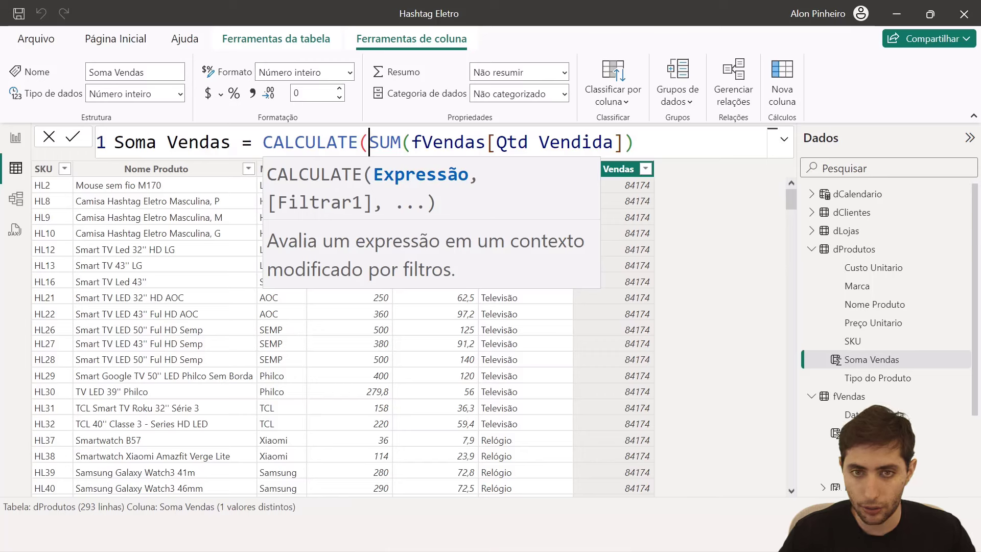
key("End")
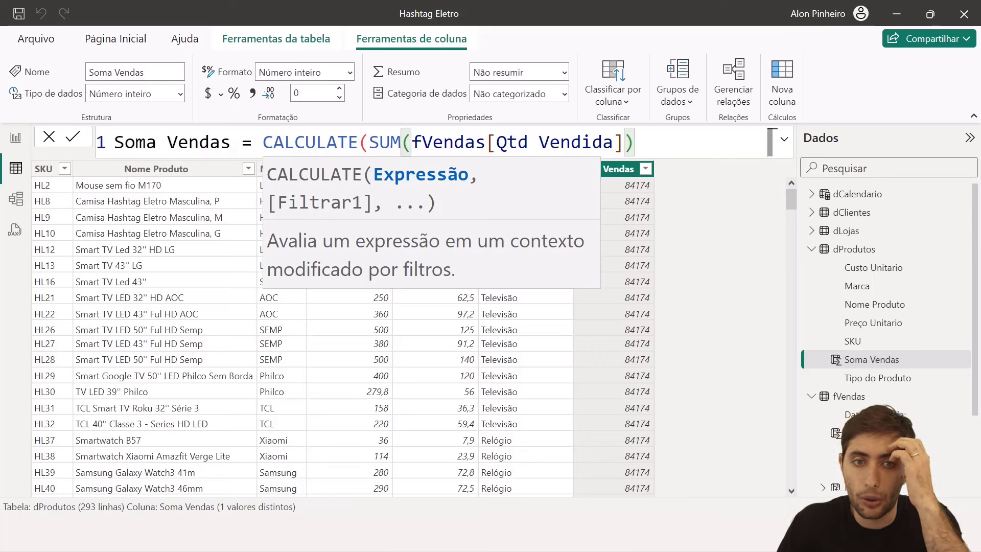
Close CALCULATE without a filter argument and commit Soma Vendas = CALCULATE(SUM(fVendas[Qtd Vendida])).
left_click_drag(369, 142, 624, 142)
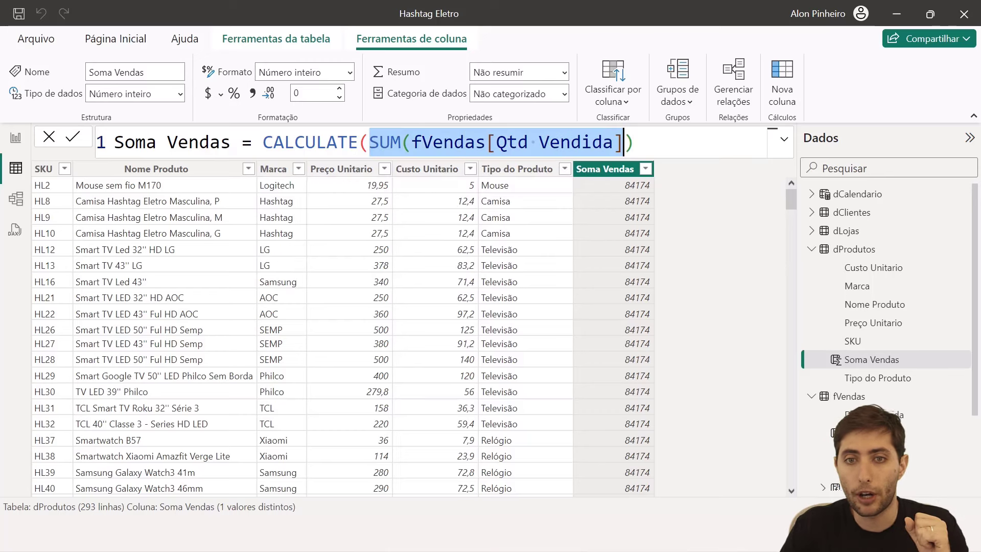
key("shift+Right")
key("Right")
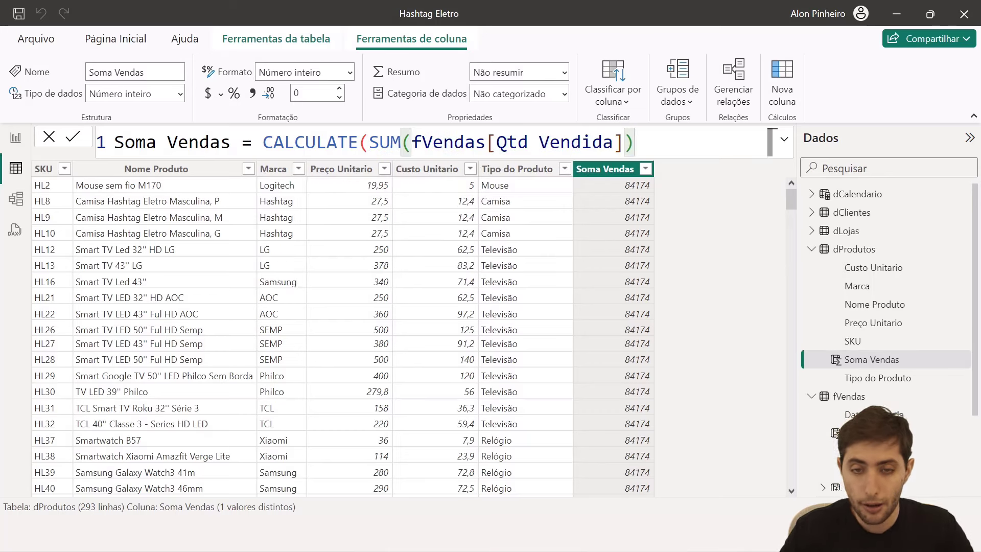
type(",")
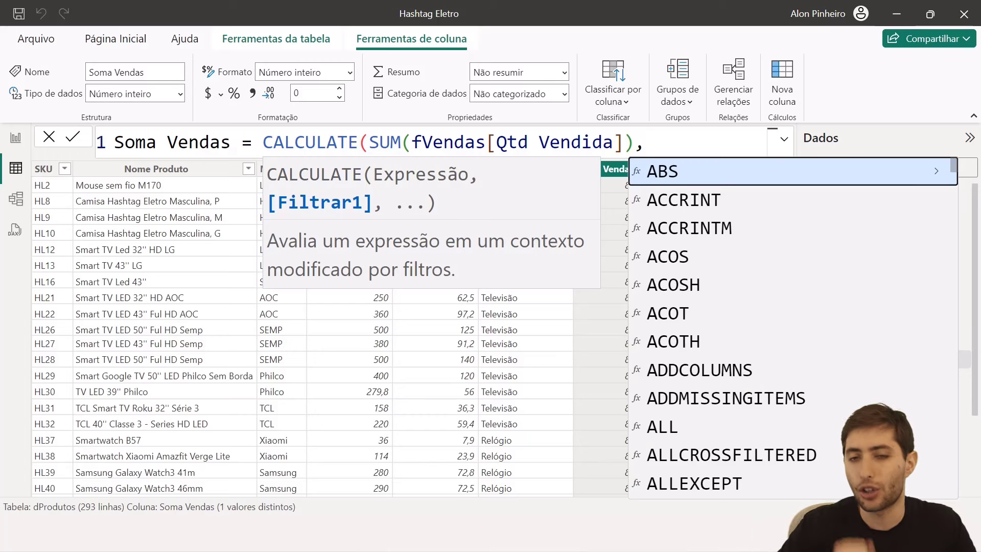
key("BackSpace")
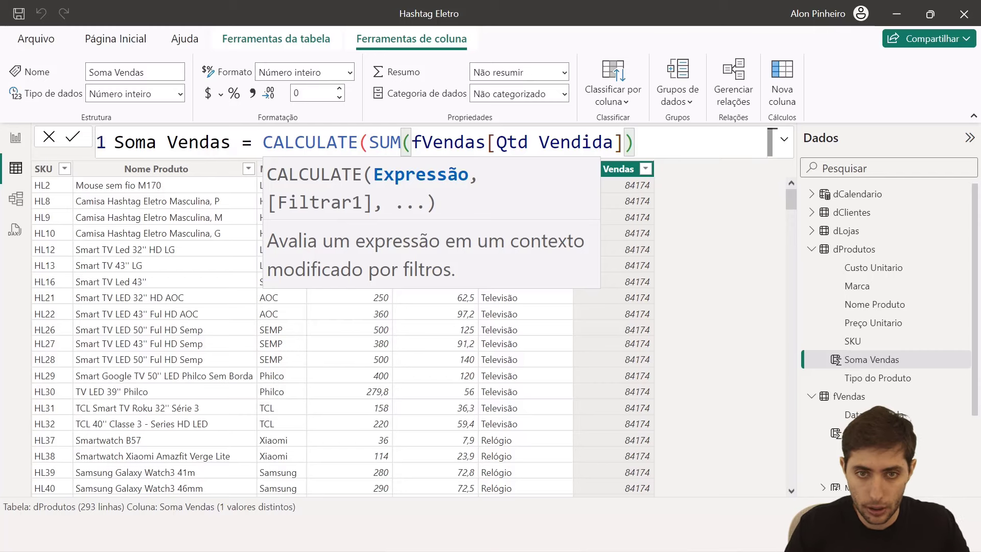
type(")")
key("Return")
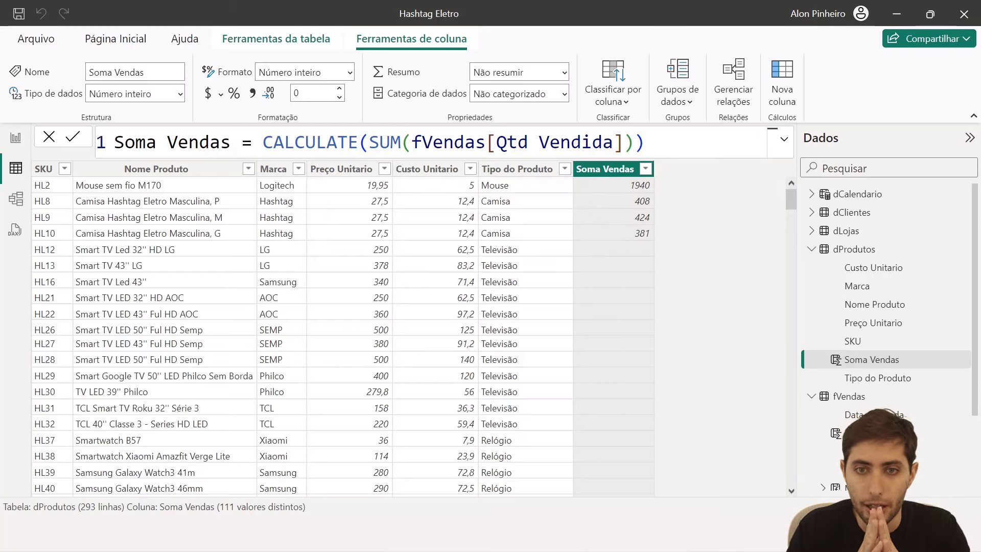
Look through the Soma Vendas column in dProdutos and highlight the CALCULATE function in its formula.
scroll(670, 290, "down", 20)
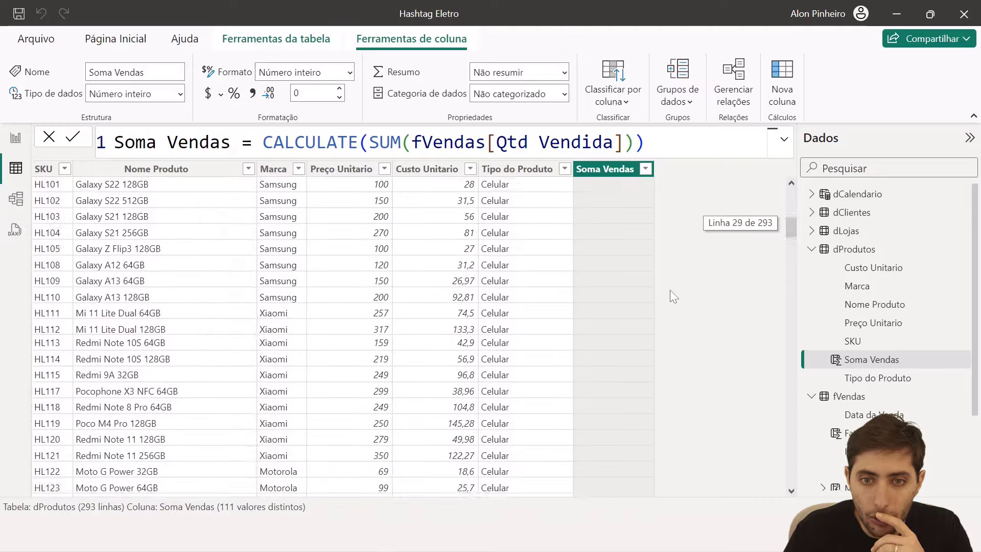
scroll(670, 290, "up", 20)
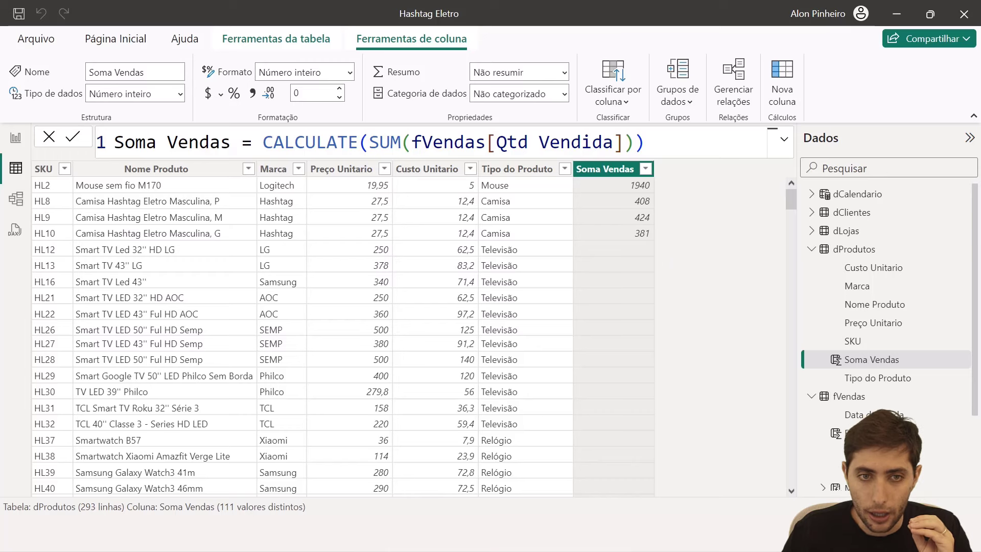
double_click(310, 142)
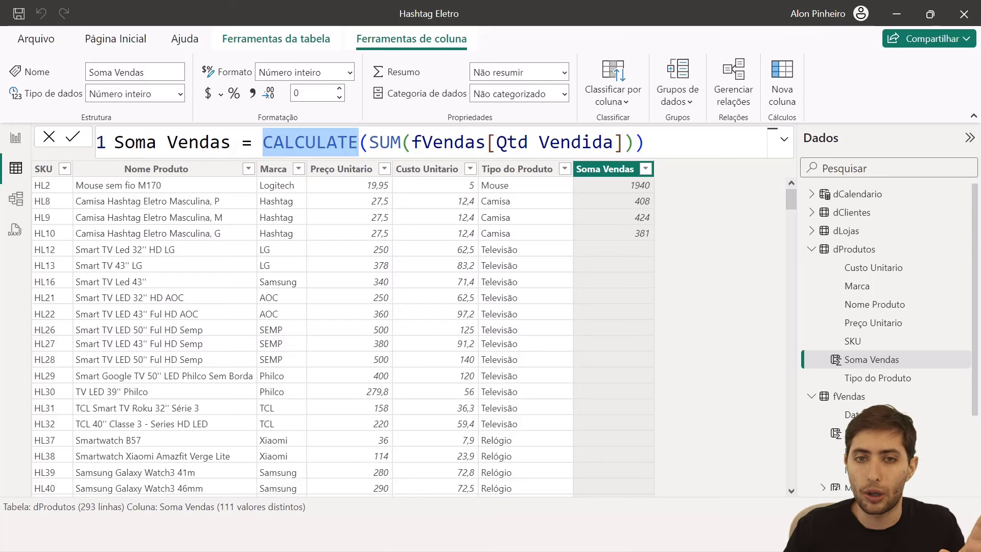
left_click(696, 188)
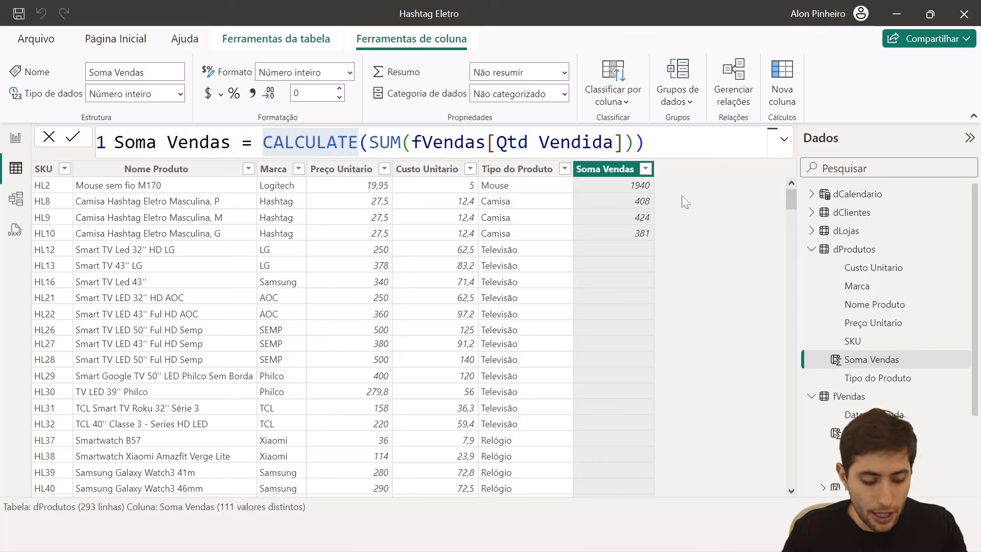
Point out the SKU and Soma Vendas cells of rows HL2, HL8 and HL9, and the blank cells below HL10.
left_click_drag(656, 186, 719, 220)
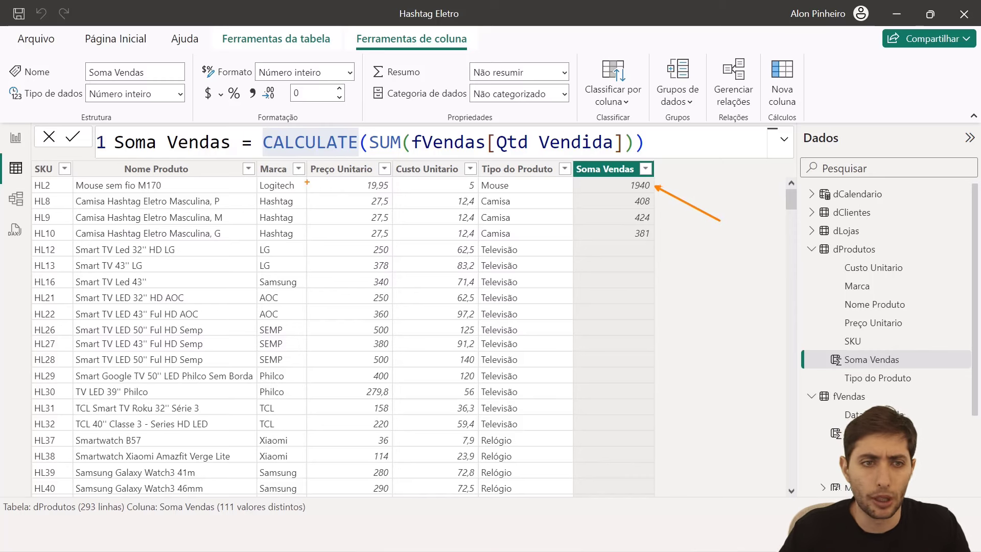
left_click_drag(24, 174, 74, 193)
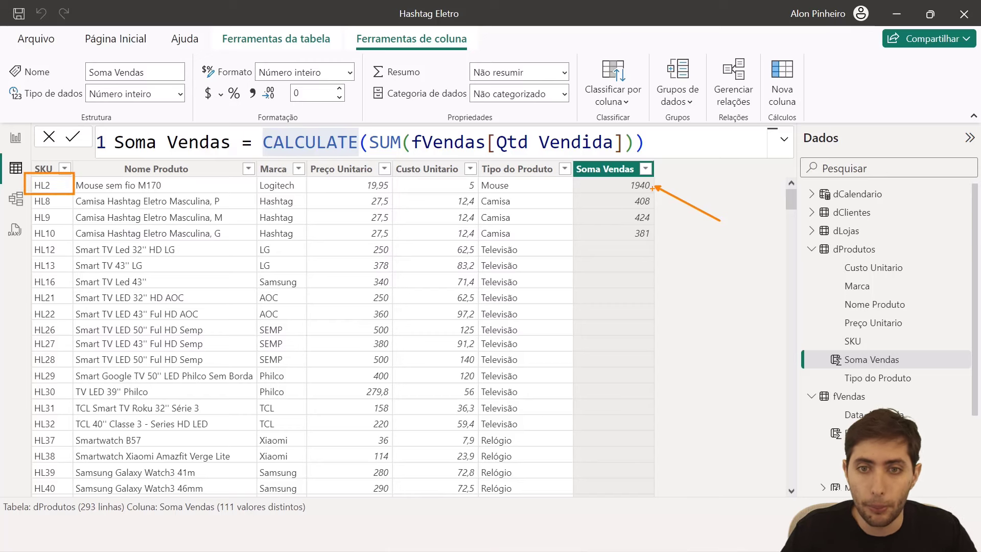
key("ctrl+z")
key("ctrl+z")
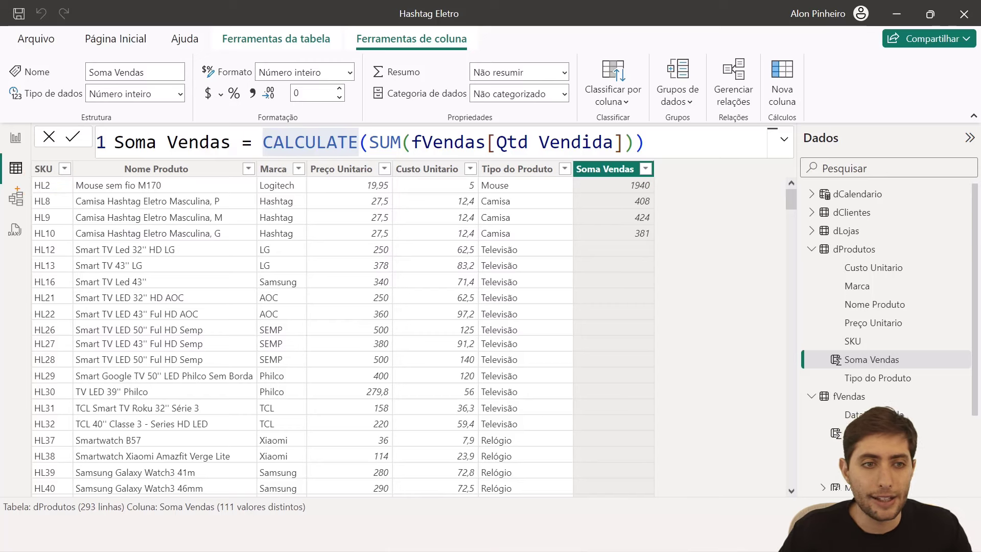
left_click_drag(27, 193, 74, 208)
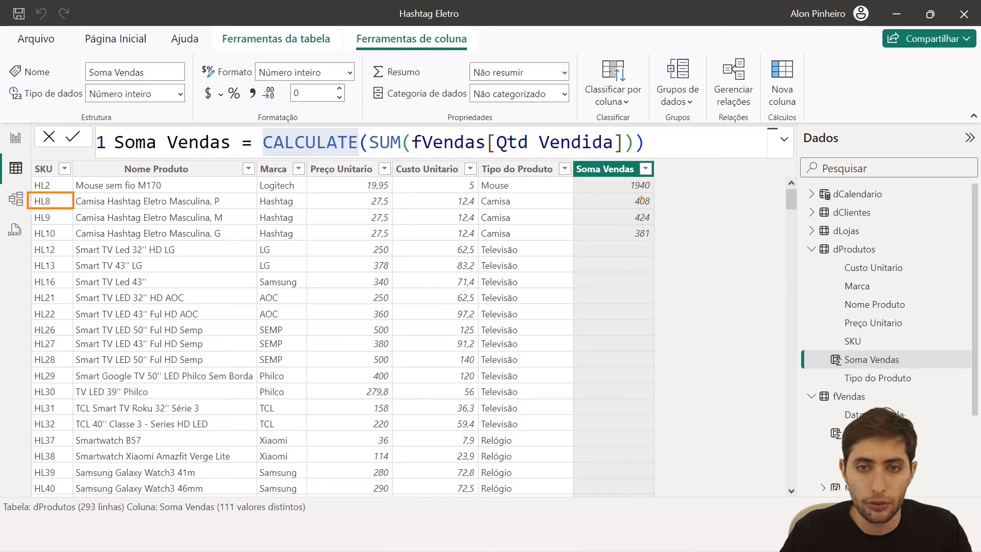
left_click_drag(656, 199, 700, 225)
key("ctrl+z")
key("ctrl+z")
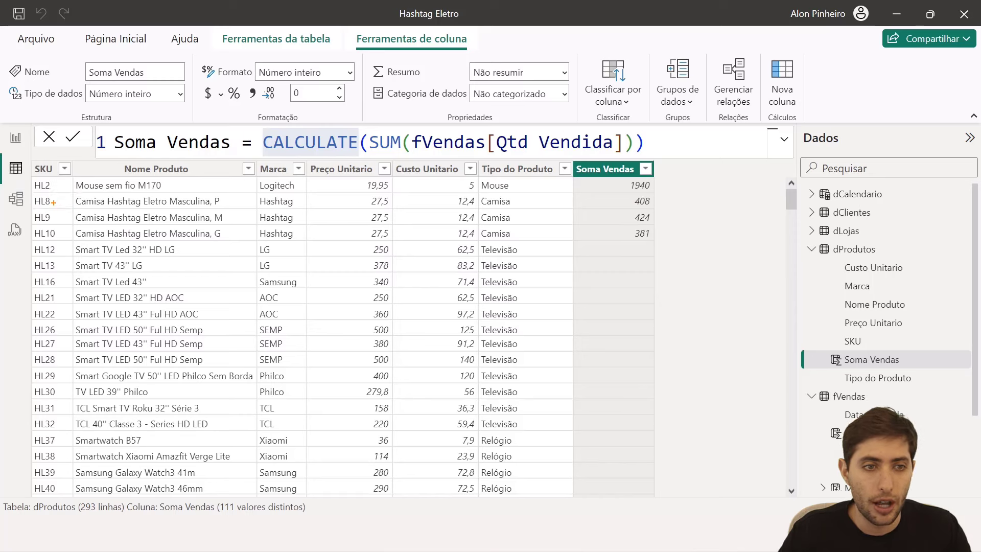
left_click_drag(25, 207, 71, 225)
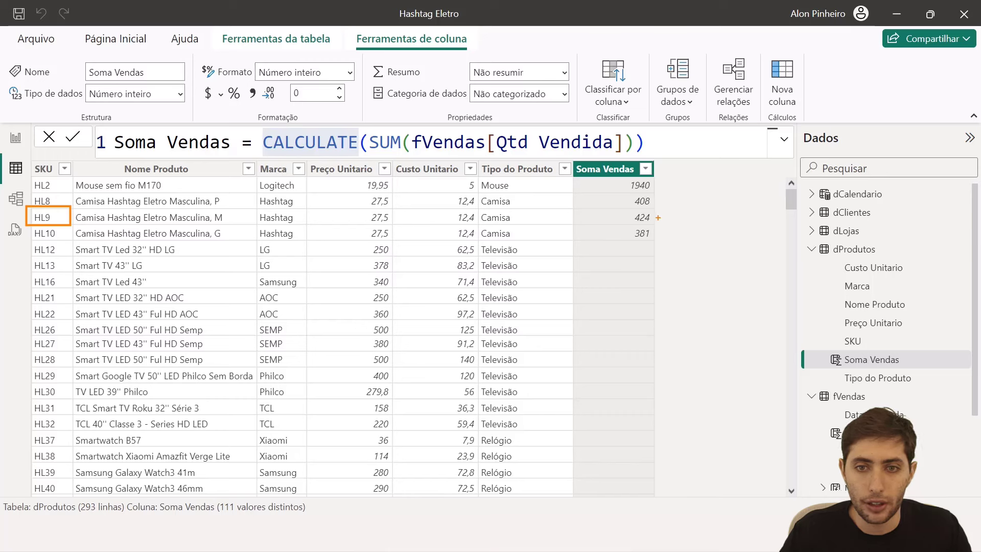
left_click_drag(658, 218, 692, 235)
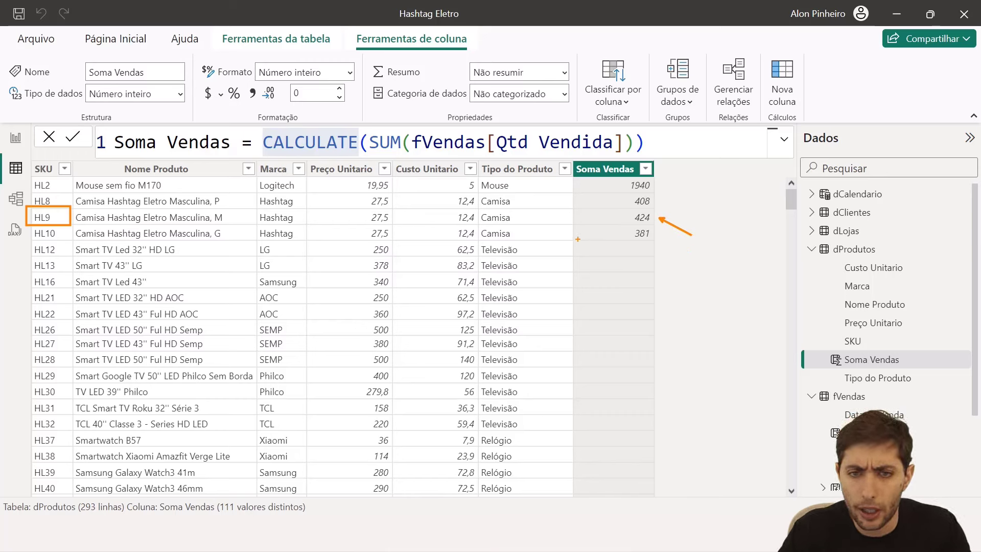
mouse_move(578, 239)
left_mouse_down()
mouse_move(680, 397)
mouse_move(682, 498)
mouse_move(666, 497)
left_mouse_up()
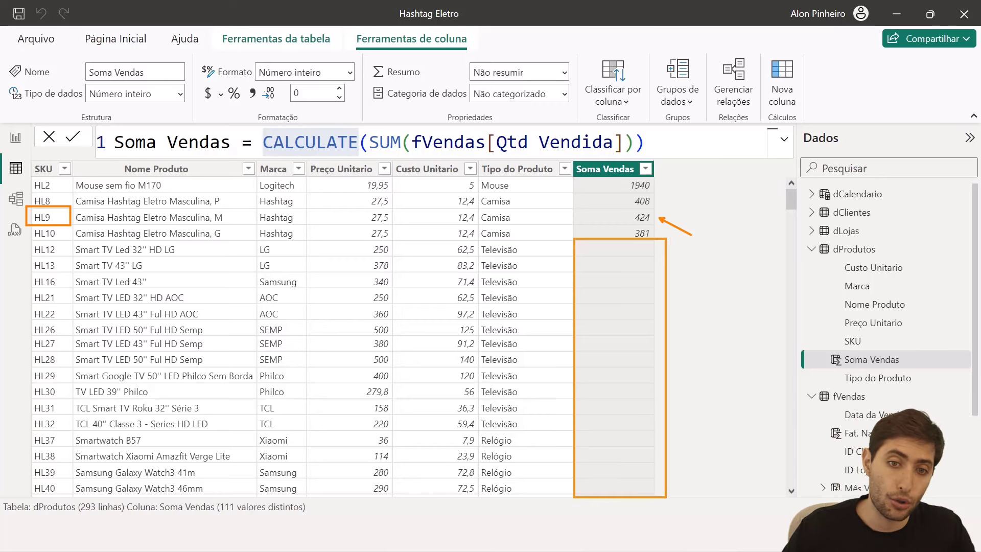
key("Escape")
Examine the Soma Vendas values further down the dProdutos table, comparing products with and without sales, and return to the first row.
scroll(674, 432, "down", 6)
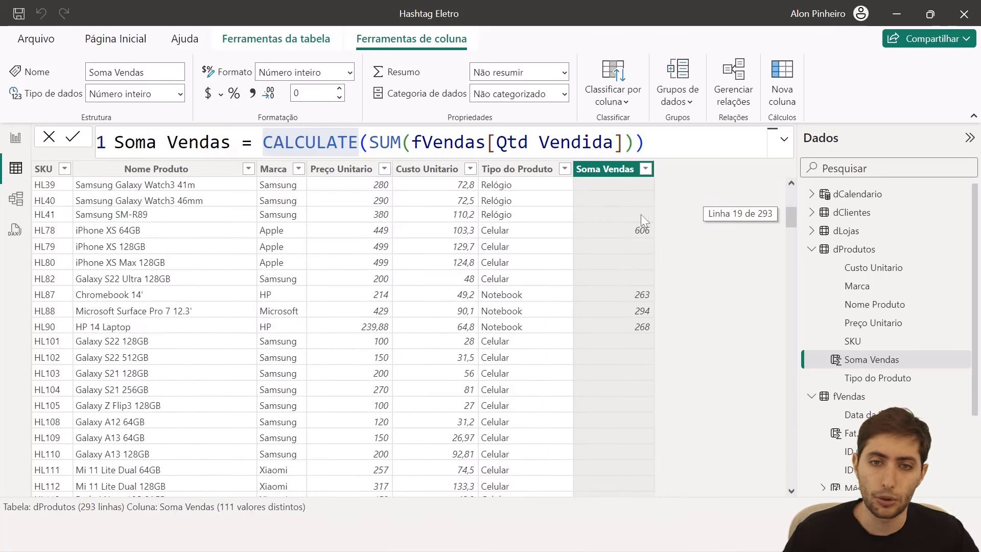
scroll(638, 311, "down", 14)
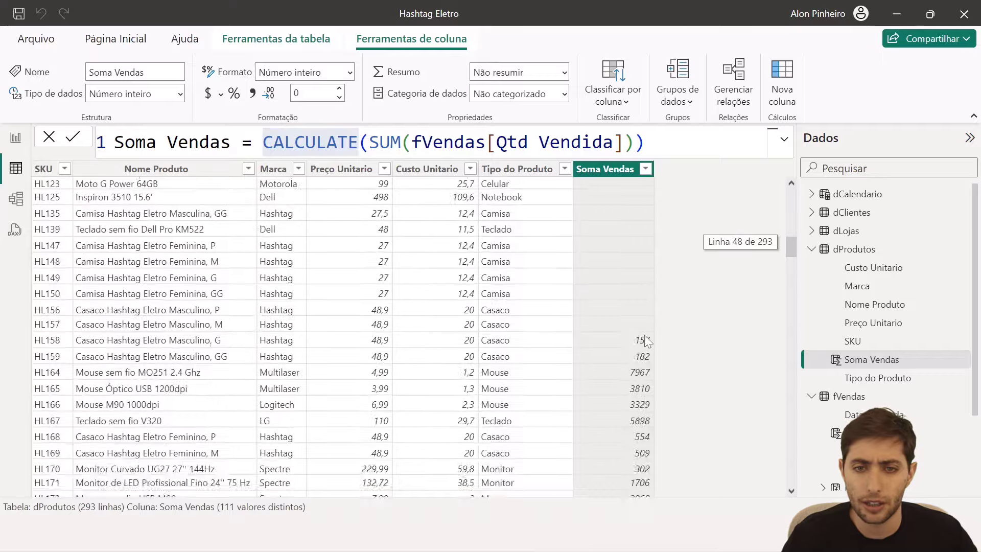
scroll(646, 333, "up", 2)
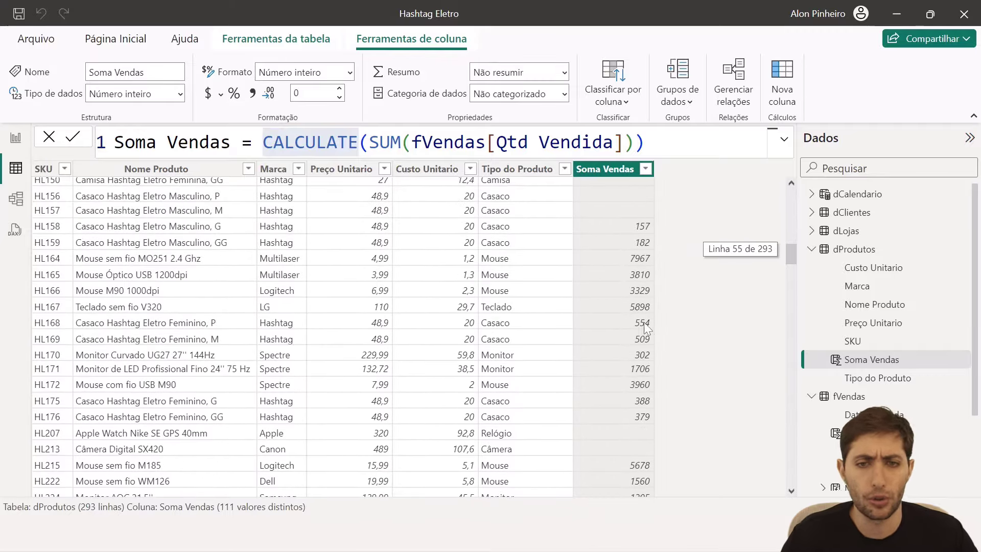
scroll(646, 340, "down", 3)
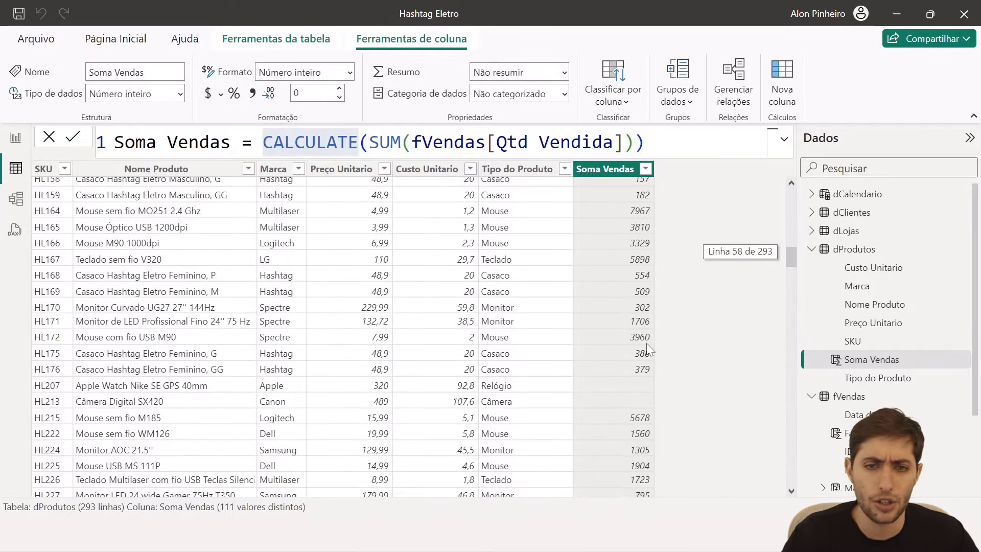
scroll(642, 341, "down", 11)
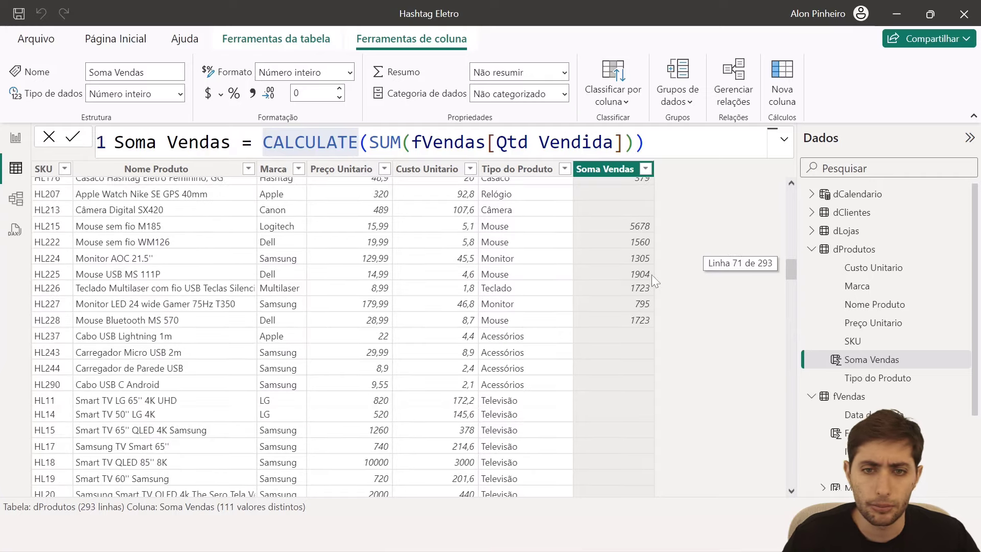
scroll(650, 288, "down", 15)
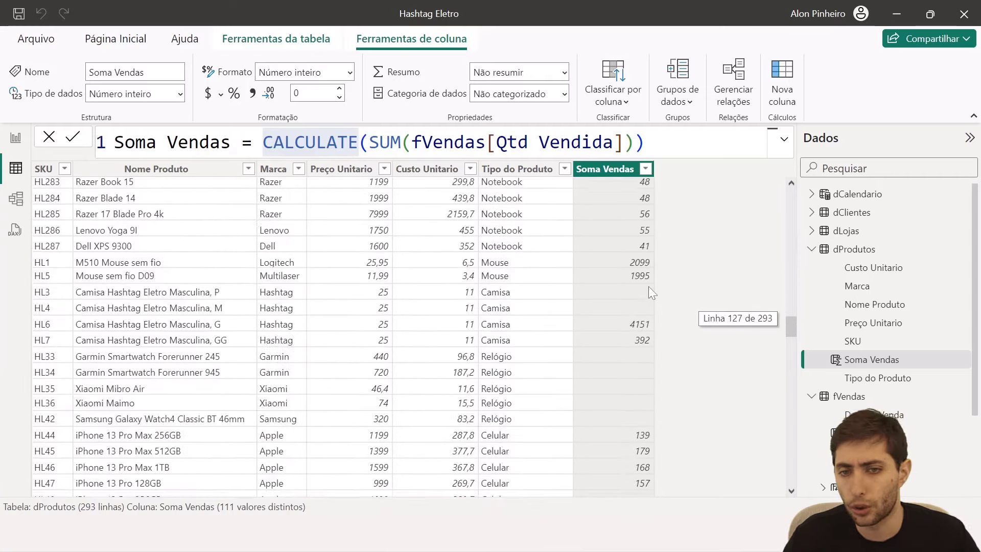
scroll(648, 289, "up", 20)
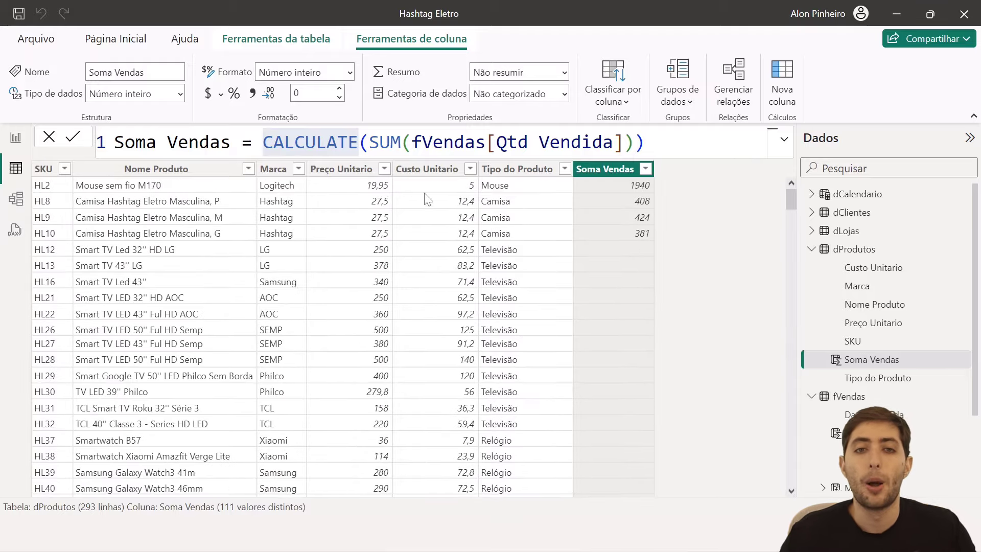
Highlight the CALCULATE( wrapper before SUM in the Soma Vendas formula, without changing it.
left_click(369, 142)
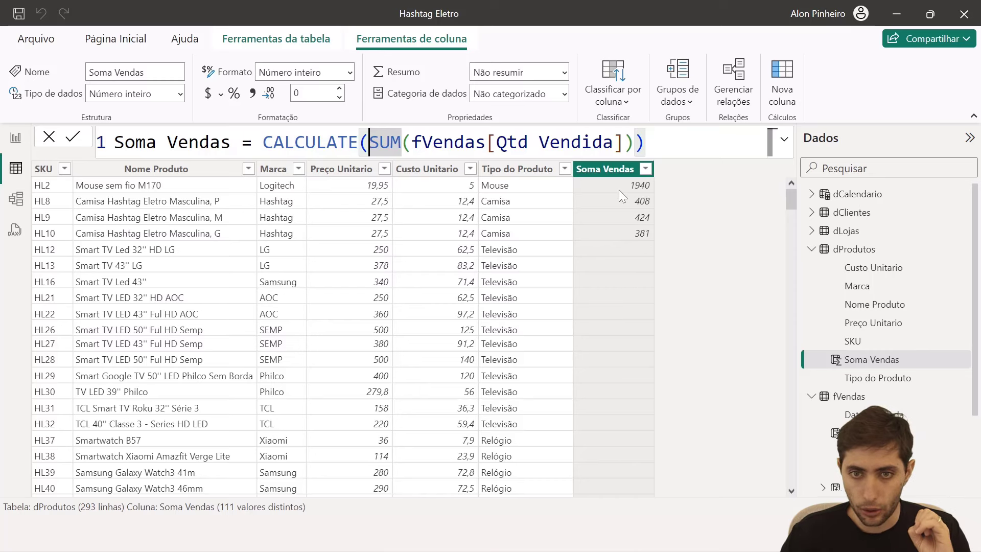
key("shift+Left")
key("shift+Left")
key("shift+Left")
key("shift+Left")
key("shift+Left")
key("shift+Left")
key("shift+Left")
key("shift+Left")
key("shift+Left")
key("shift+Left")
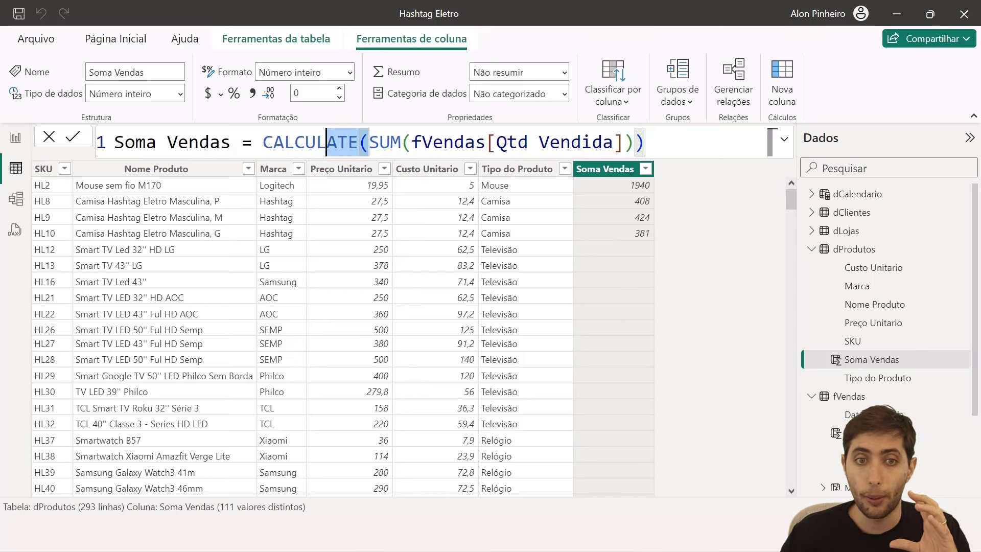
key("shift+Right")
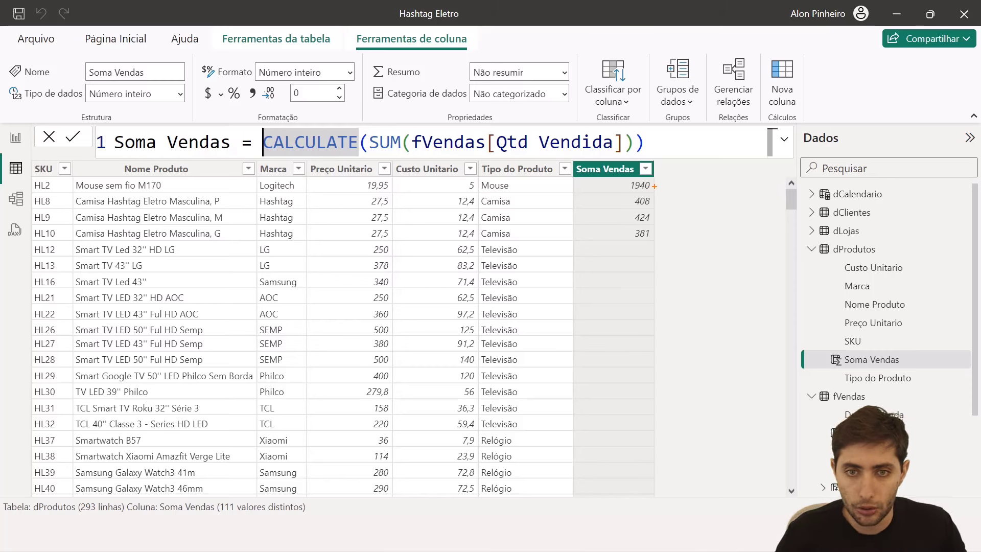
Trace the HL2 row from its SKU to its Soma Vendas value, and inspect the SKU and Soma Vendas columns.
left_click_drag(654, 185, 700, 165)
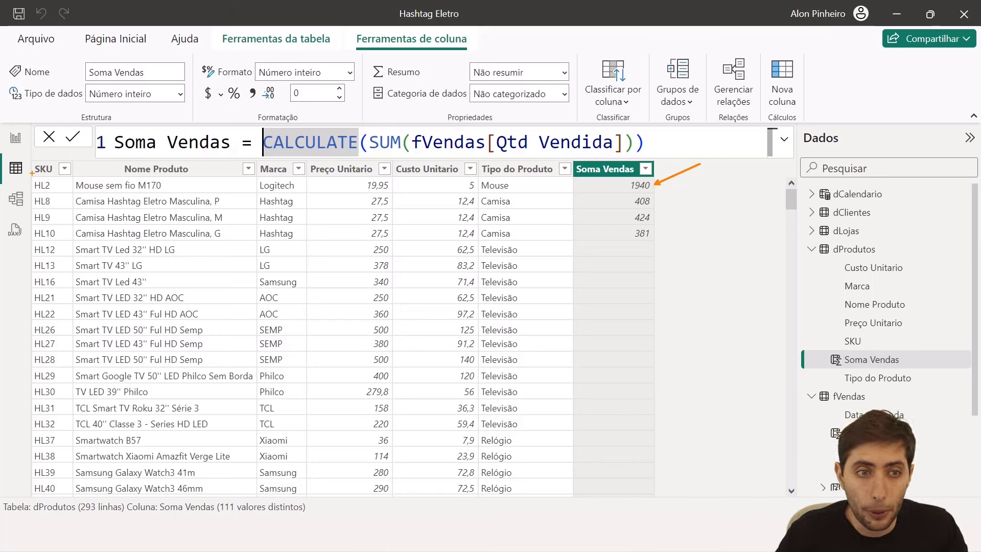
mouse_move(32, 174)
left_mouse_down()
mouse_move(380, 214)
mouse_move(560, 198)
left_mouse_up()
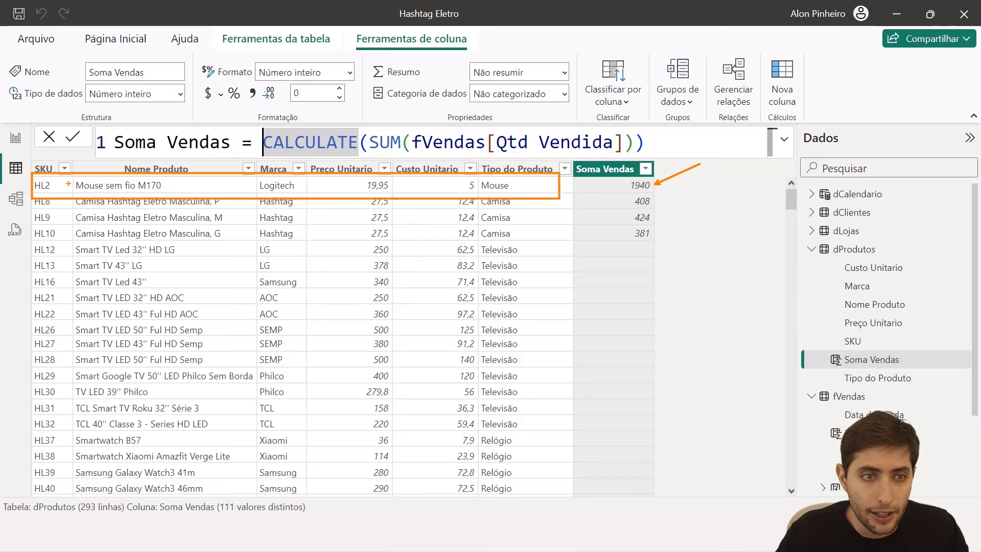
left_click_drag(59, 183, 88, 170)
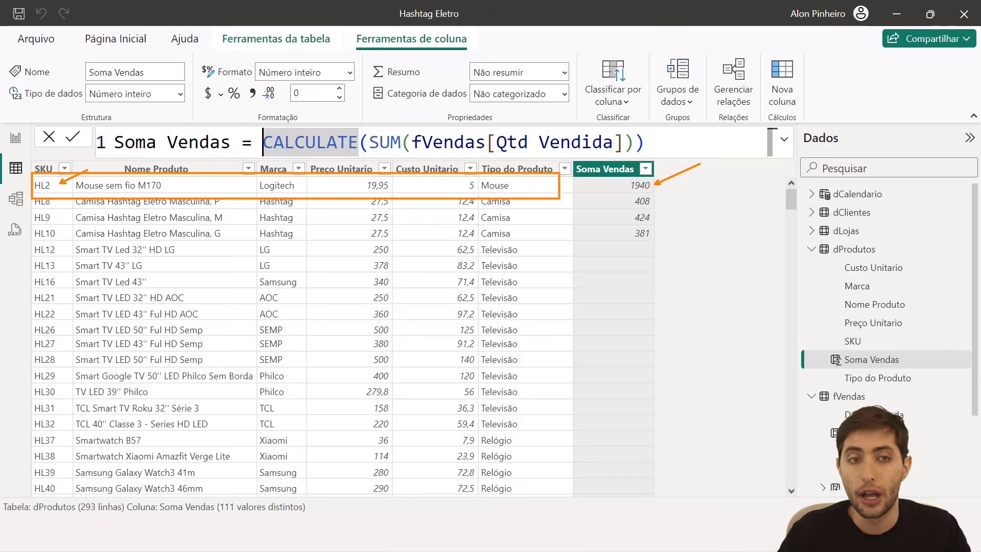
left_click(55, 170)
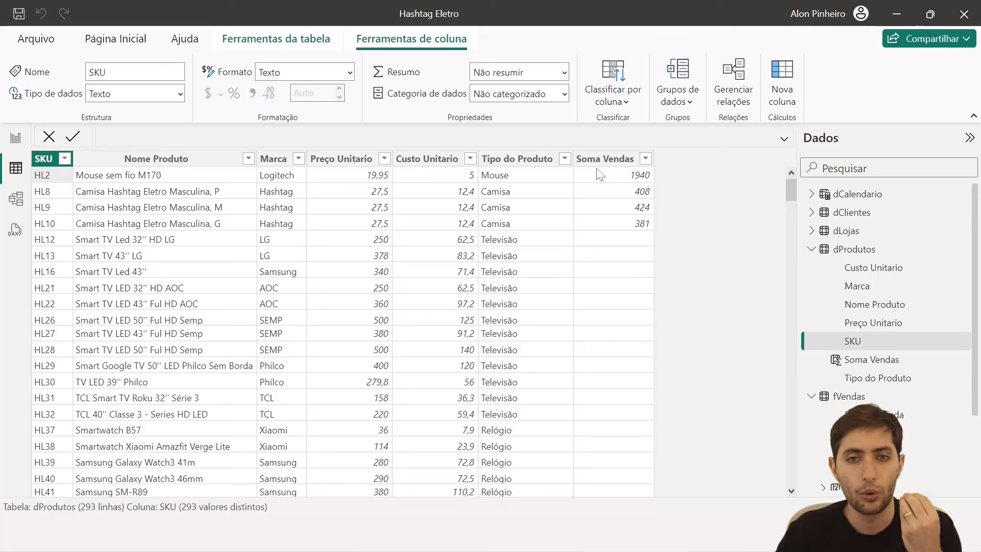
left_click(618, 178)
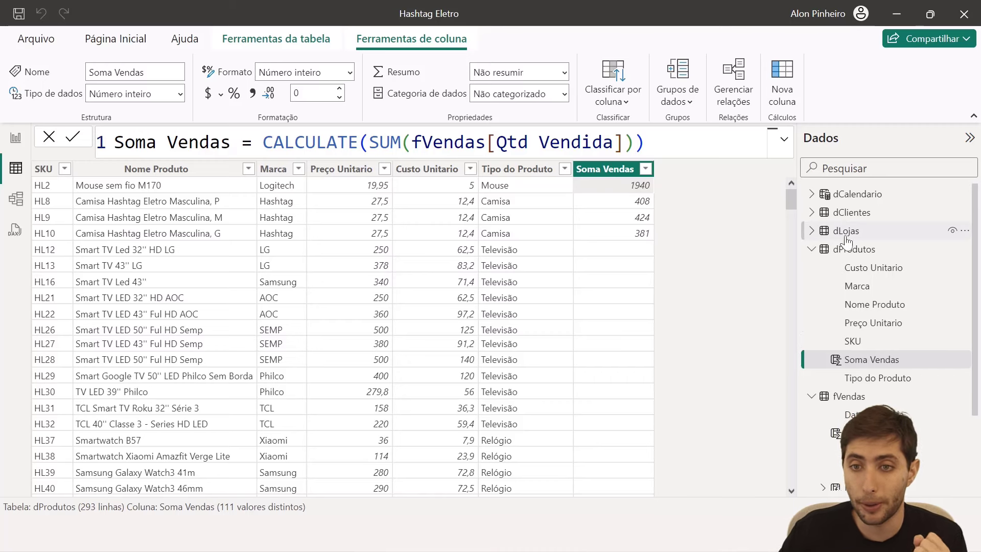
View the fVendas table and inspect its relationship with dProdutos in the model diagram.
left_click(812, 250)
left_click(825, 267)
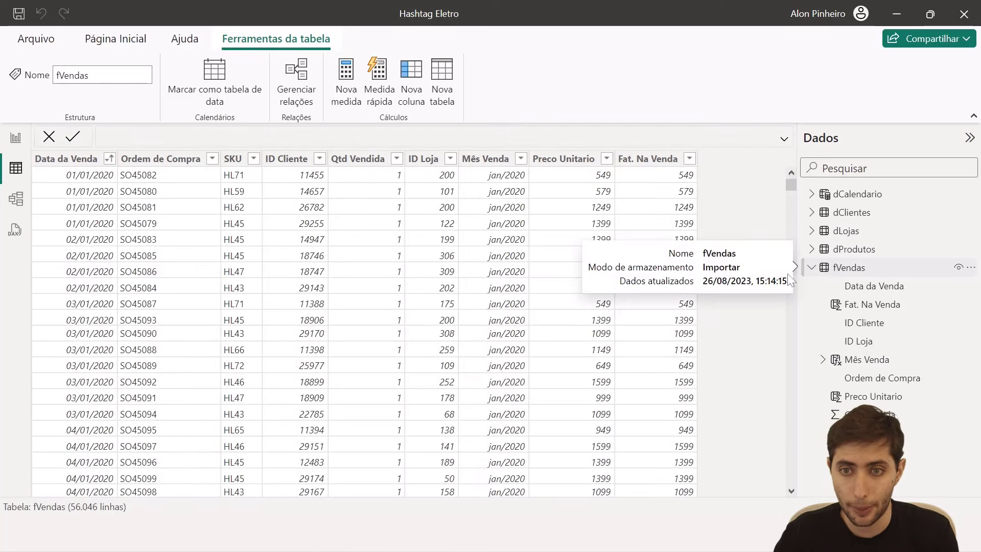
left_click(14, 207)
scroll(240, 312, "down", 1)
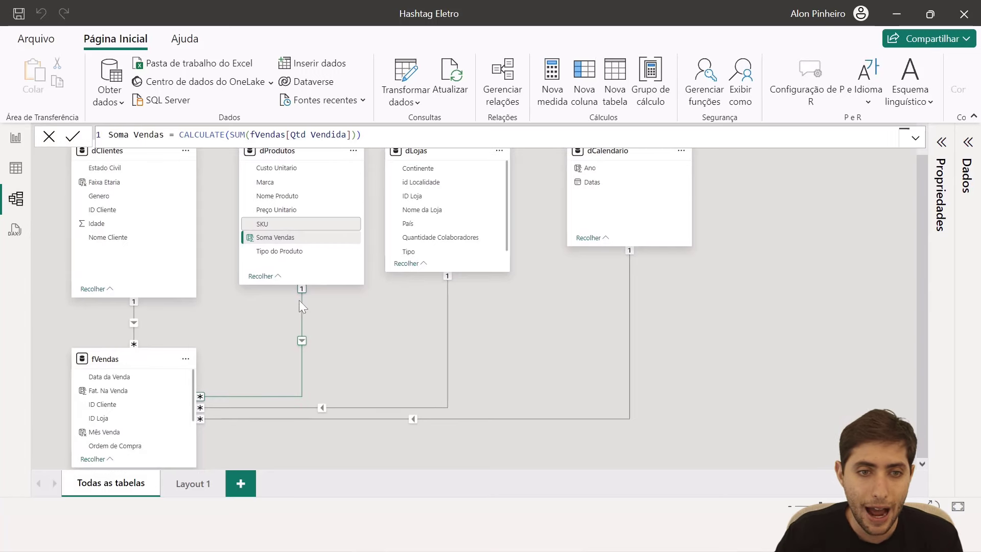
scroll(138, 415, "down", 3)
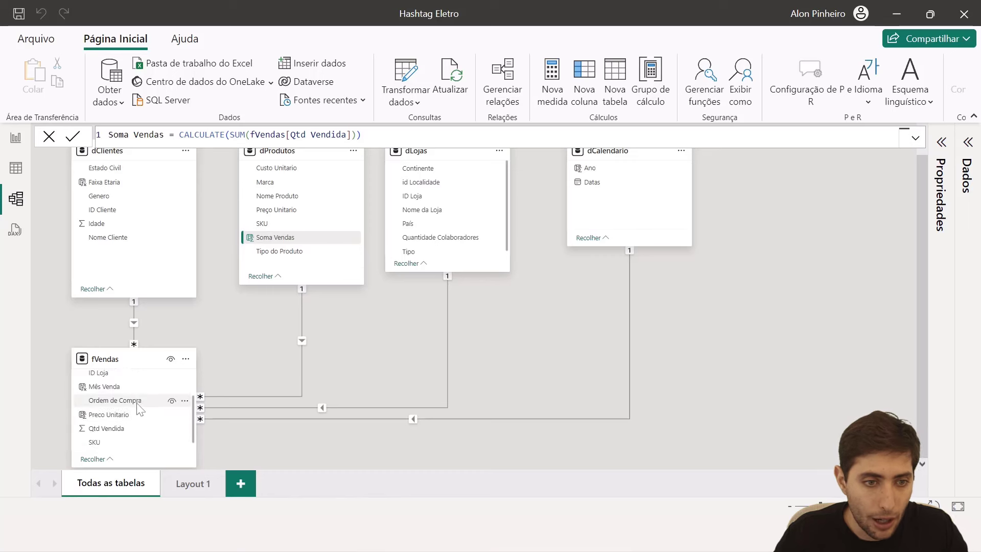
left_click(302, 360)
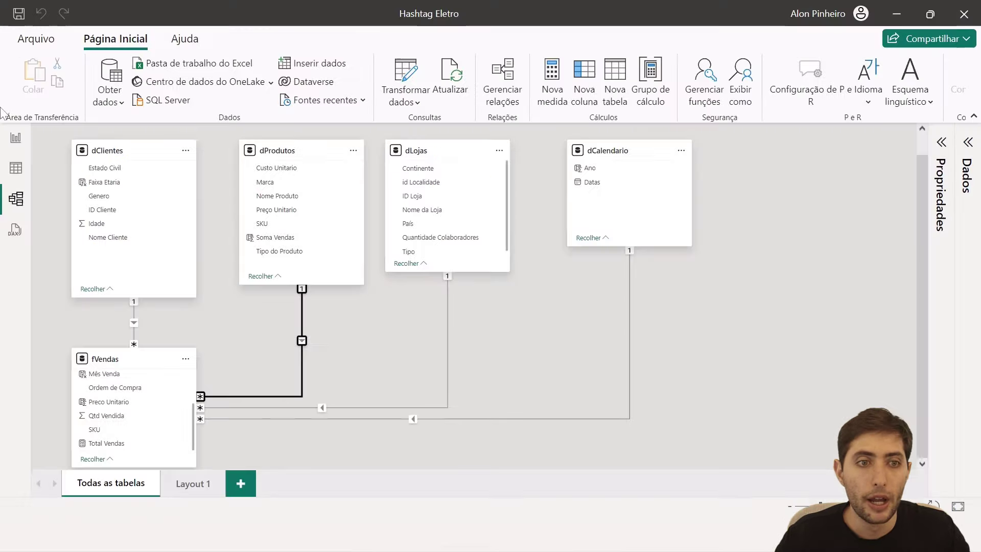
Return to the dProdutos table data, show the Soma Vendas formula and highlight CALCULATE in it.
left_click(16, 169)
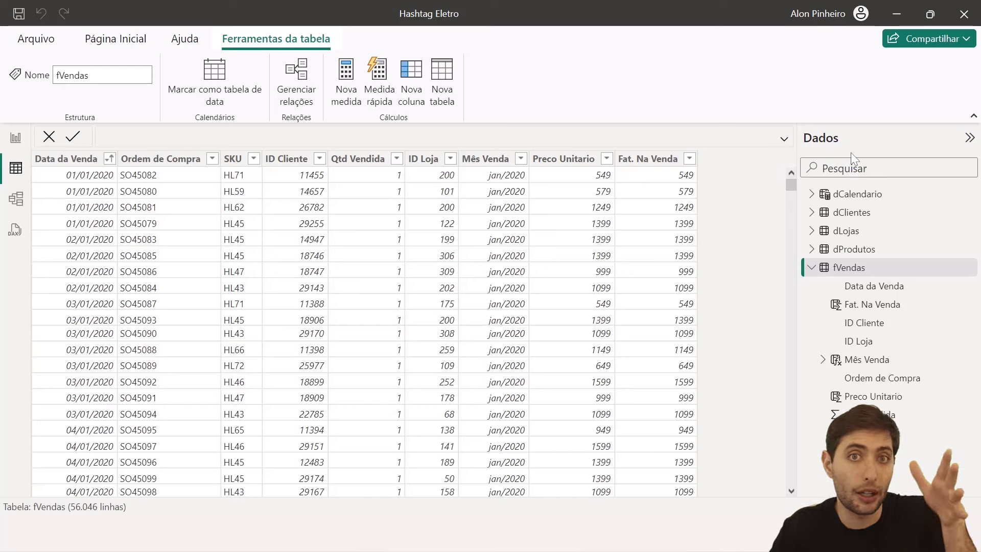
left_click(839, 250)
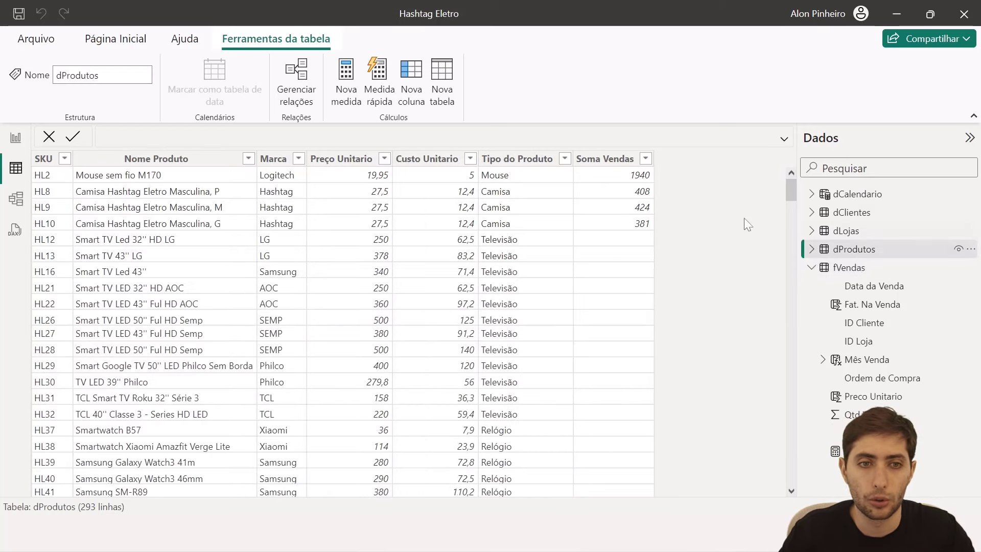
left_click(608, 158)
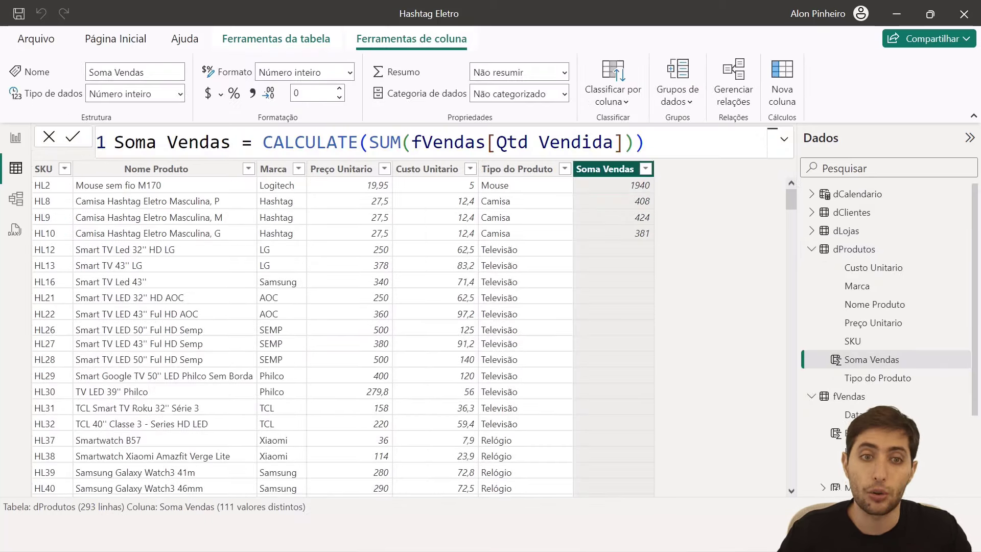
double_click(310, 142)
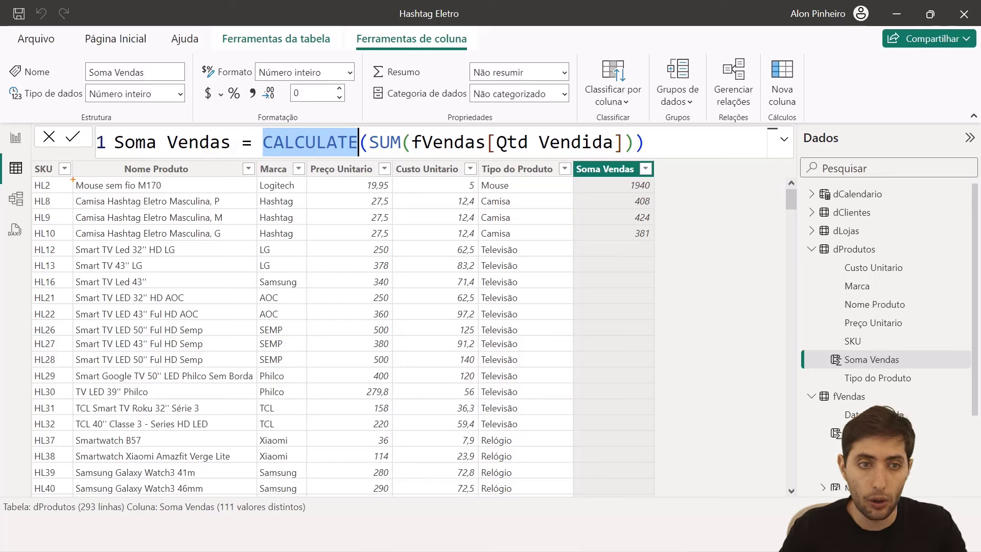
Mark the HL2 SKU in dProdutos, and inspect the HL8 row's Soma Vendas value and SKU.
mouse_move(30, 180)
left_mouse_down()
mouse_move(68, 195)
mouse_move(71, 186)
left_mouse_up()
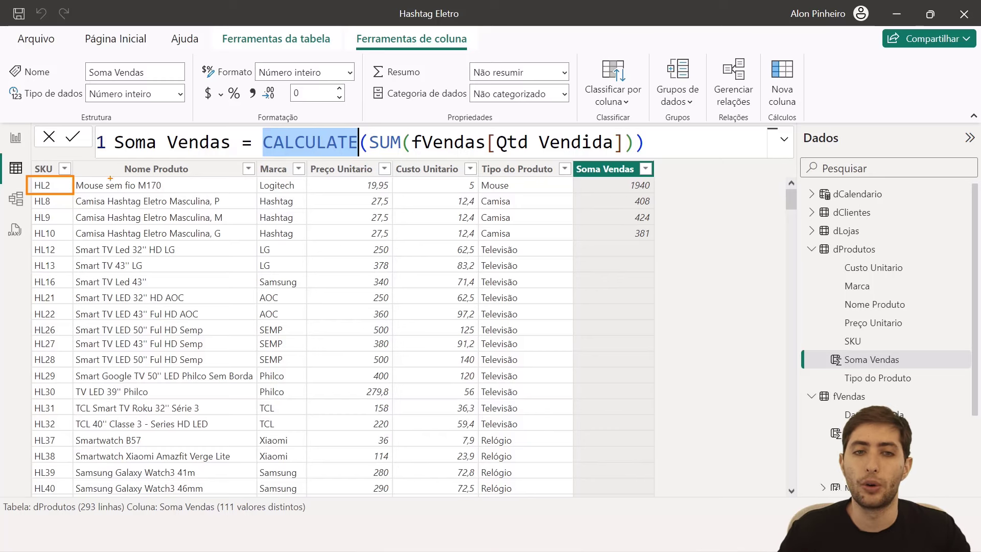
key("Escape")
left_click(610, 202)
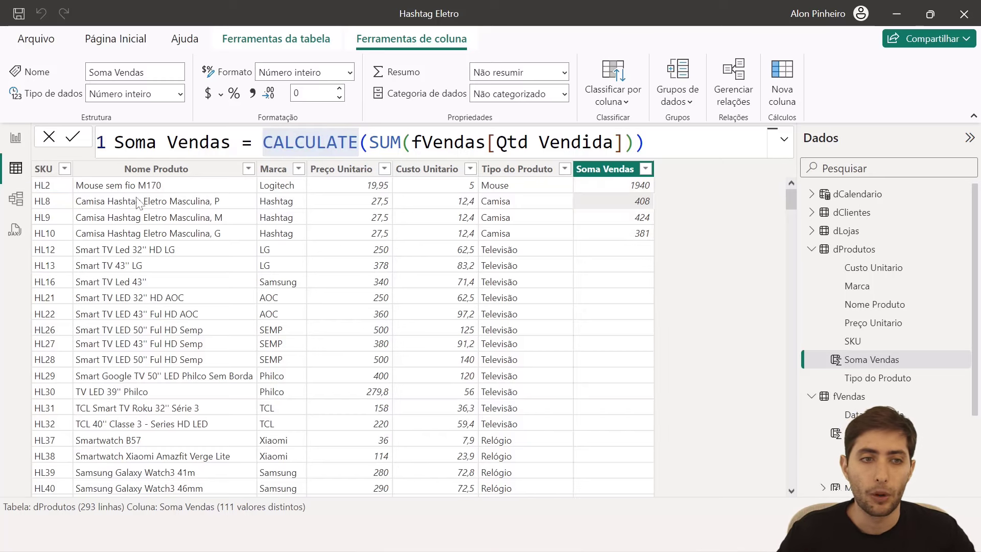
left_click(37, 204)
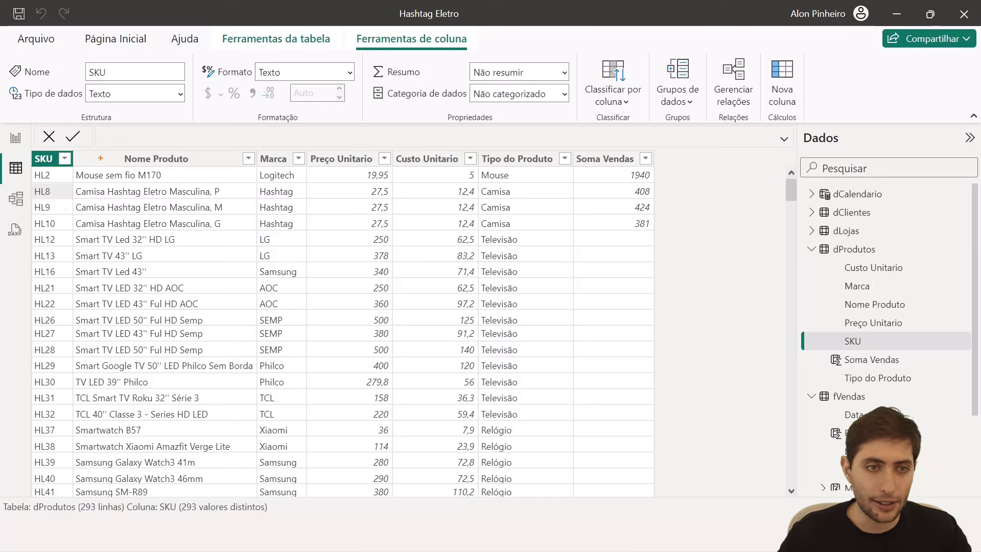
Cross out the columns beside SKU with annotation lines, outline the SKU column, and clear the markings.
left_click_drag(79, 151, 544, 507)
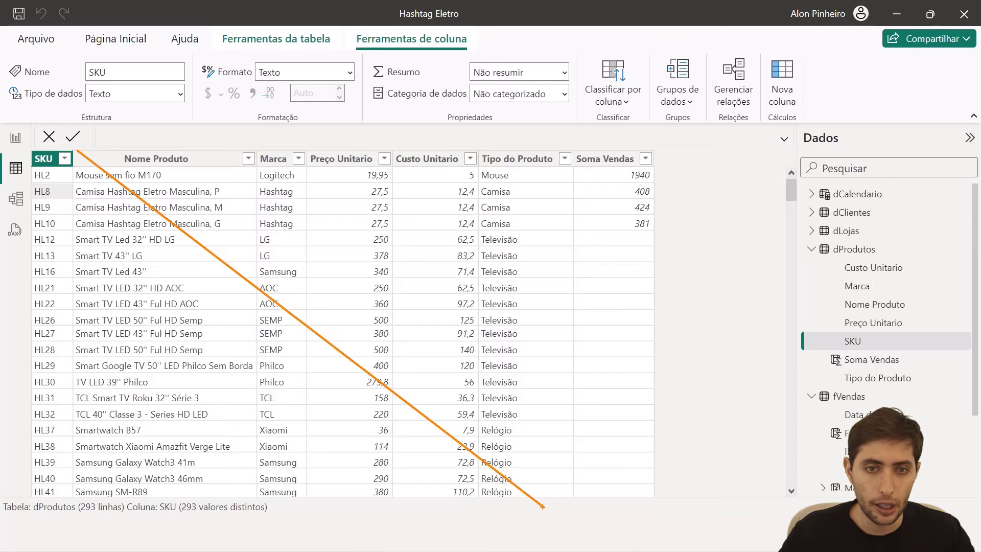
left_click_drag(538, 149, 71, 483)
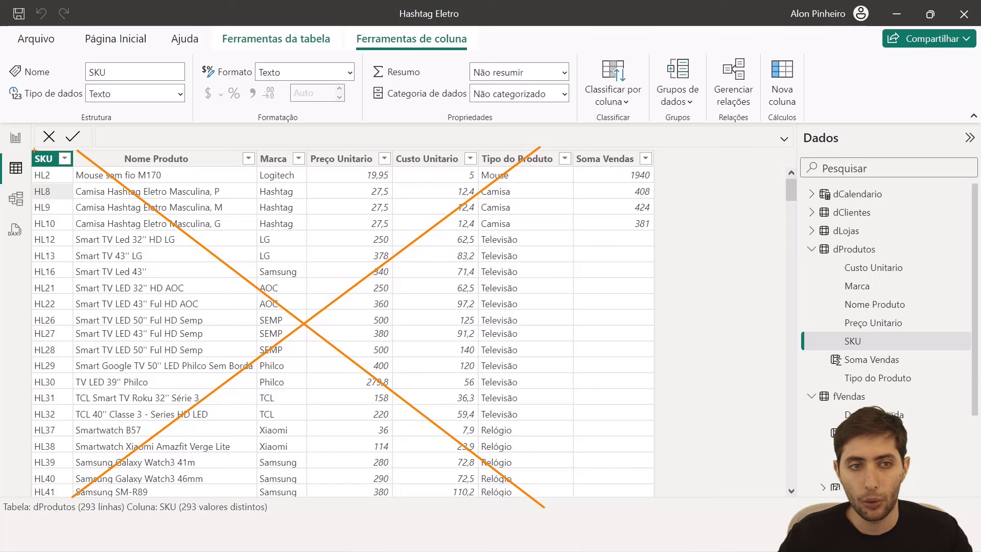
left_click_drag(34, 149, 73, 509)
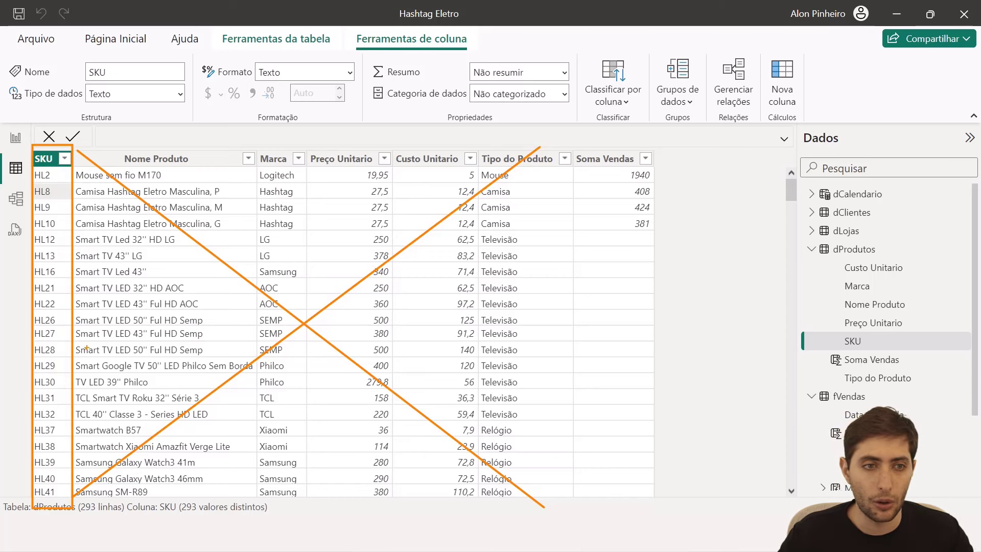
left_click_drag(657, 171, 704, 157)
key("Escape")
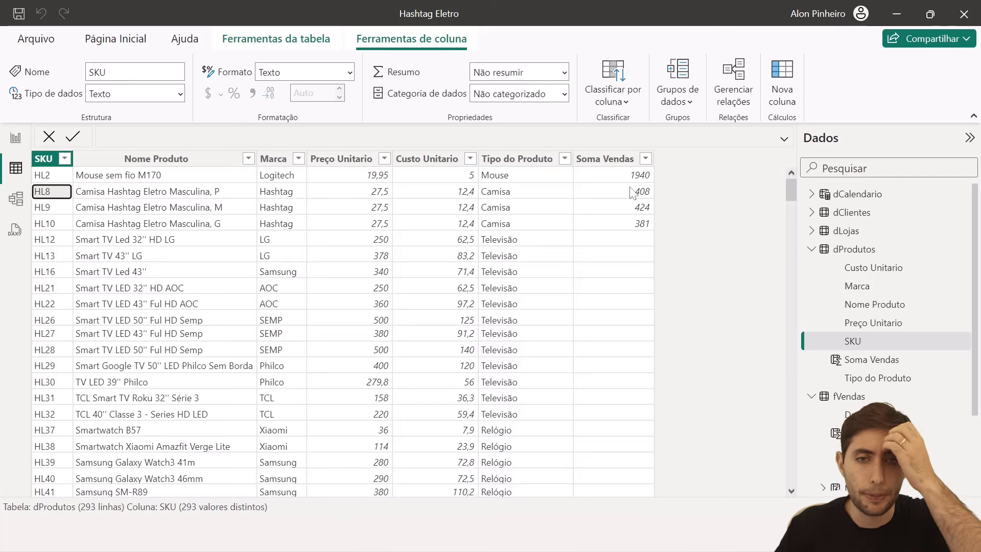
Show the Soma Vendas formula and try adding a filter argument after the SUM inside CALCULATE.
left_click(609, 159)
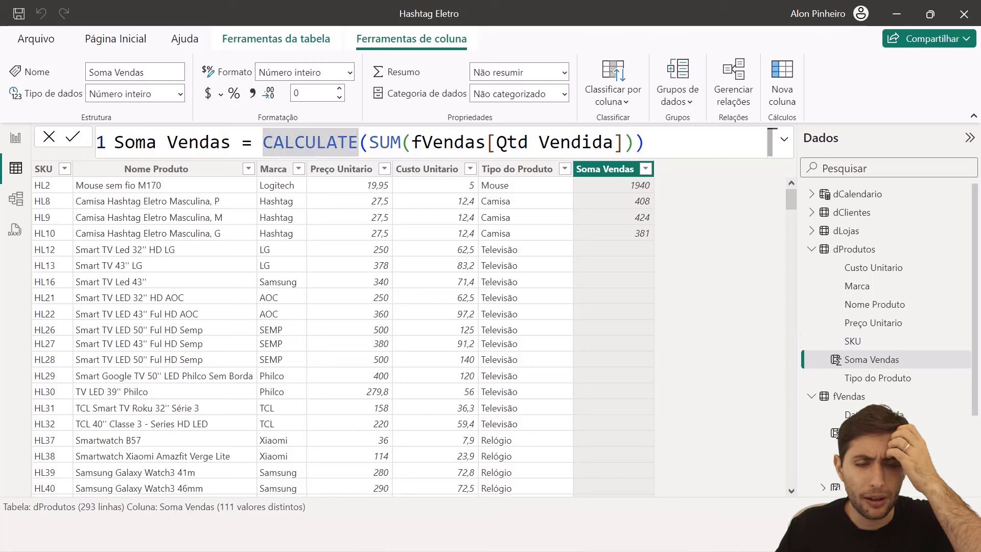
left_click(677, 145)
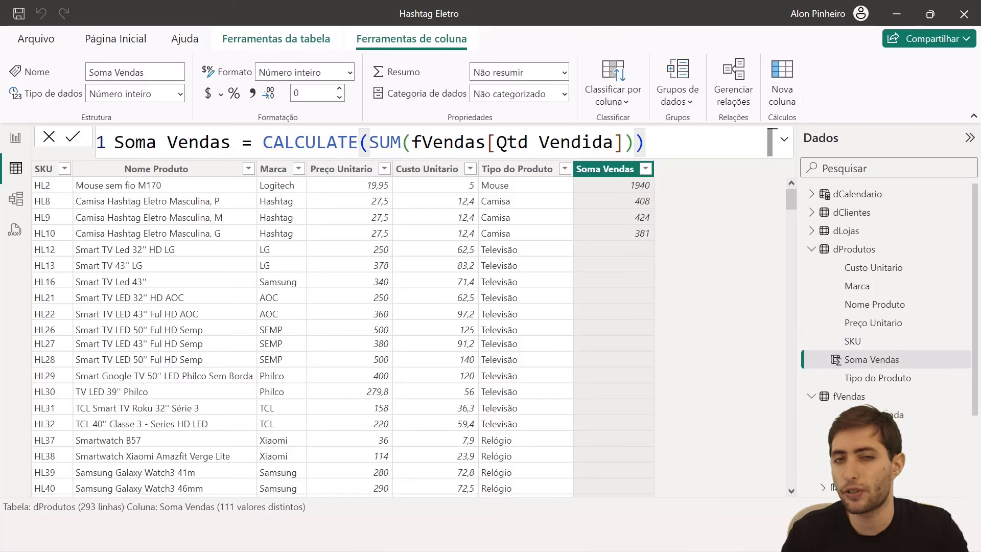
double_click(305, 142)
left_click(635, 143)
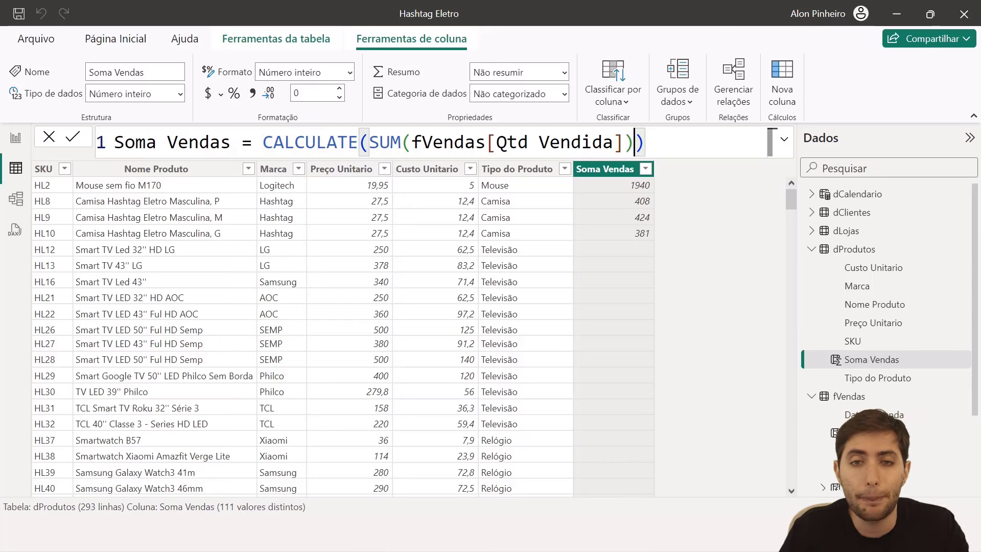
type(",")
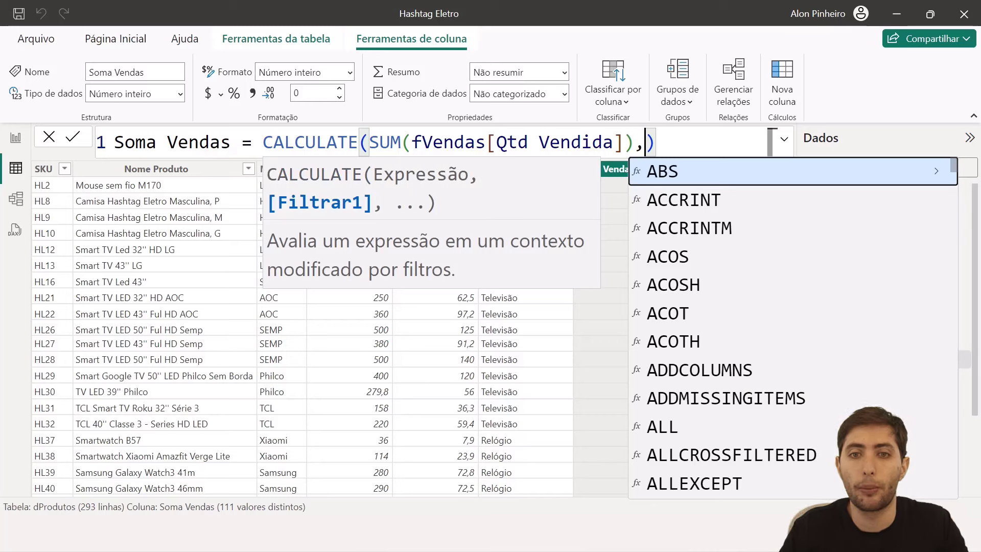
key("BackSpace")
key("Return")
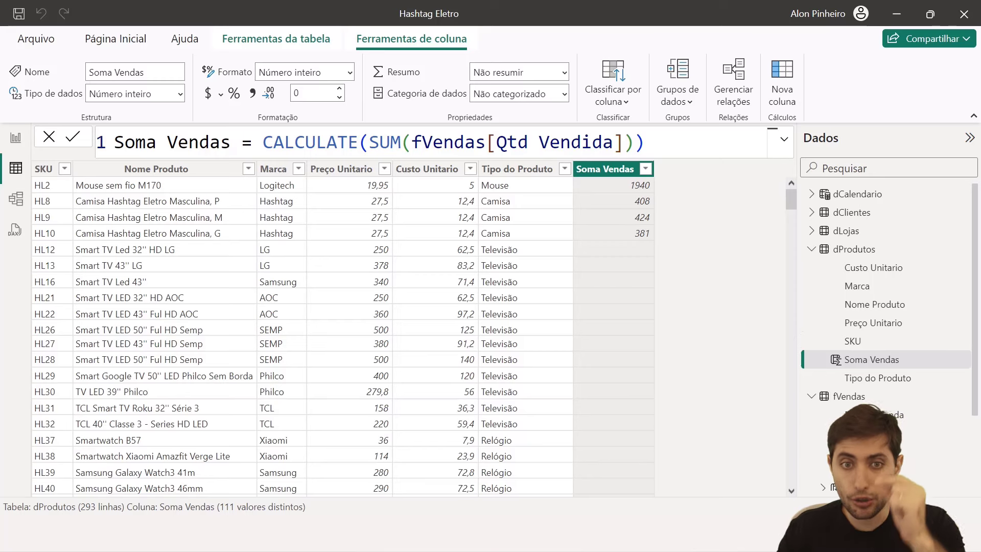
Rewrite the Total Vendas measure in fVendas as SUM(fVendas[Qtd Vendida]).
scroll(882, 396, "down", 2)
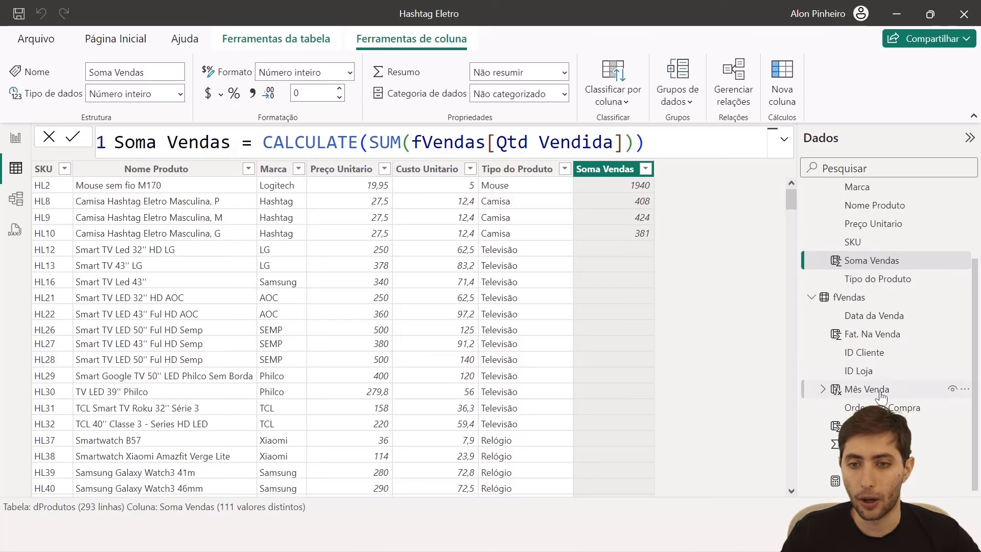
left_click(868, 480)
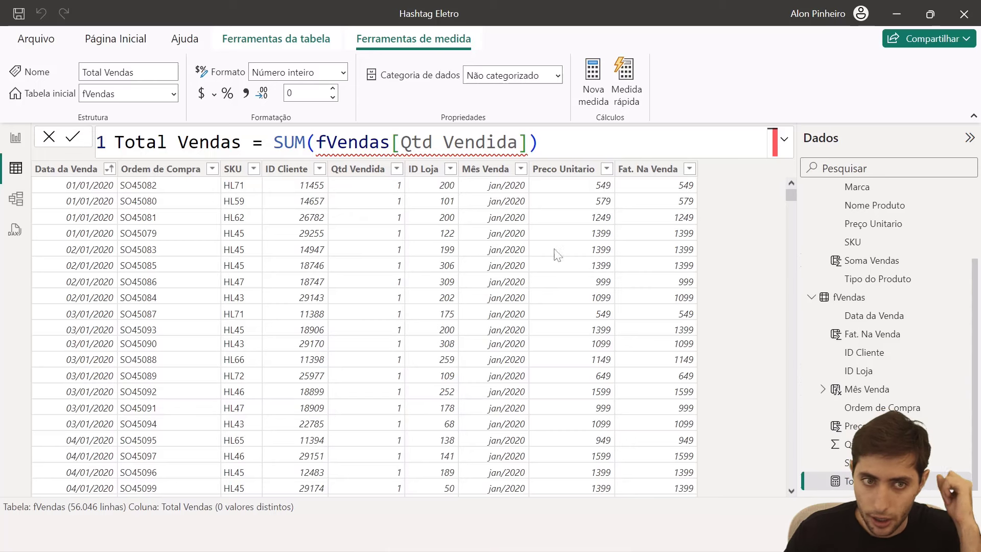
left_click(518, 142)
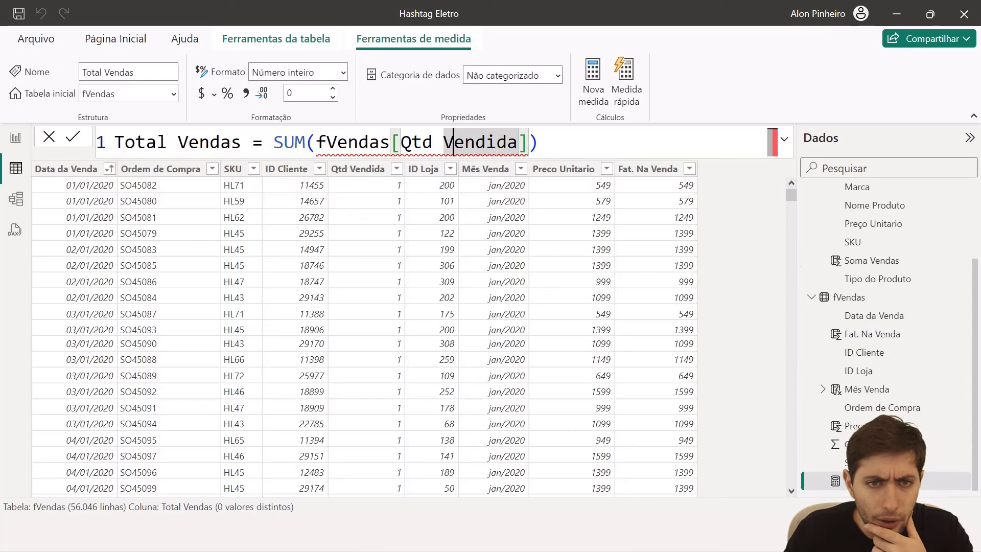
left_click_drag(540, 142, 274, 144)
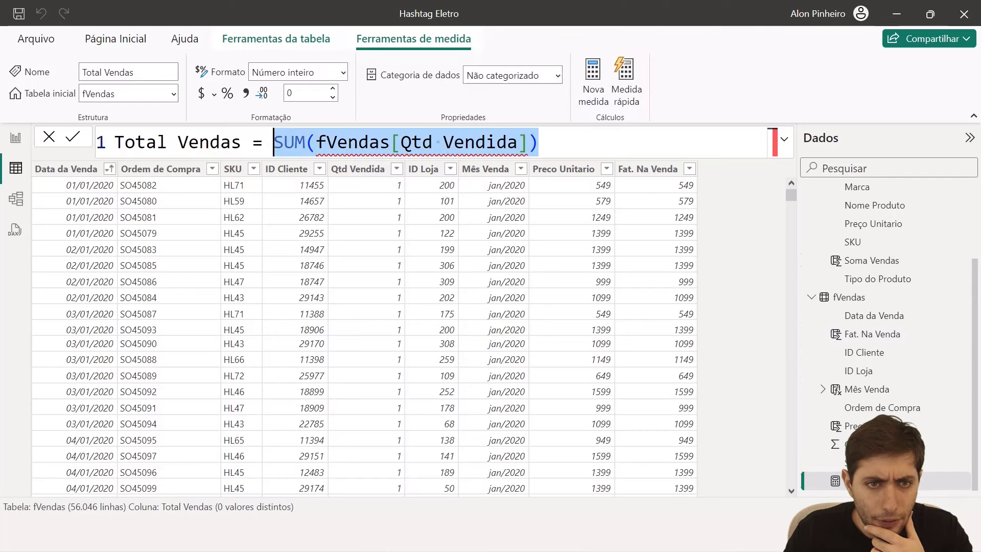
type("sum(qtd")
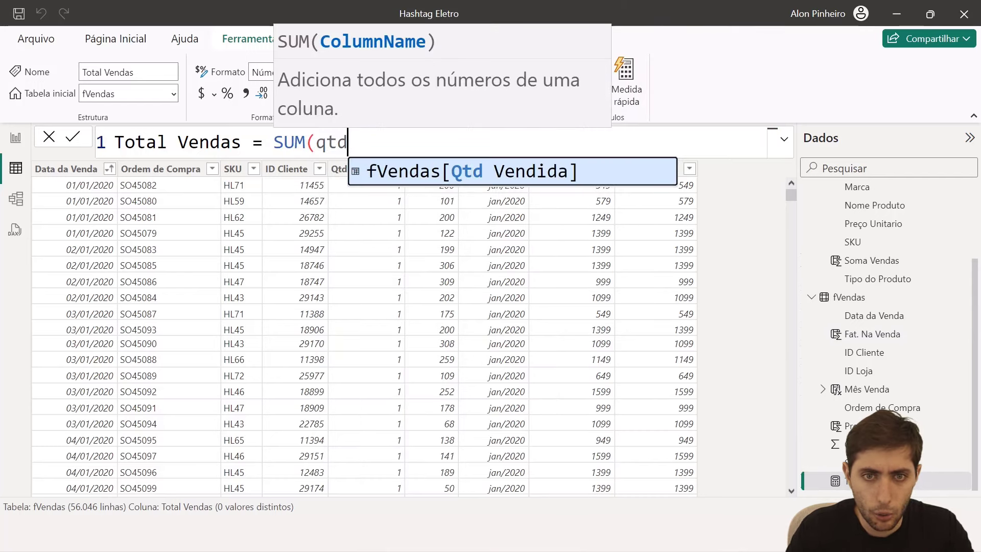
key("Tab")
type(")")
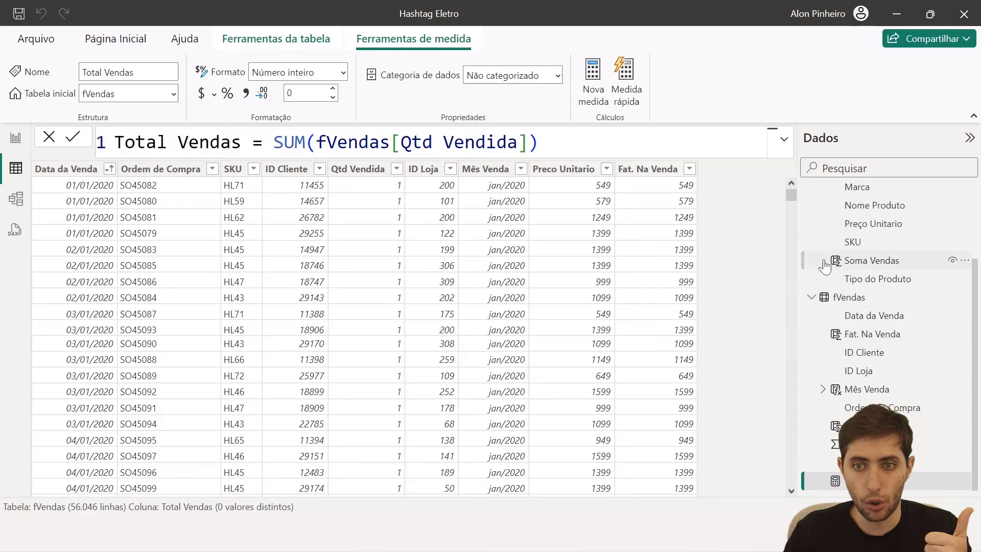
Return to the dProdutos table, highlight the SUM in the Soma Vendas formula, and delete that column.
scroll(825, 265, "up", 3)
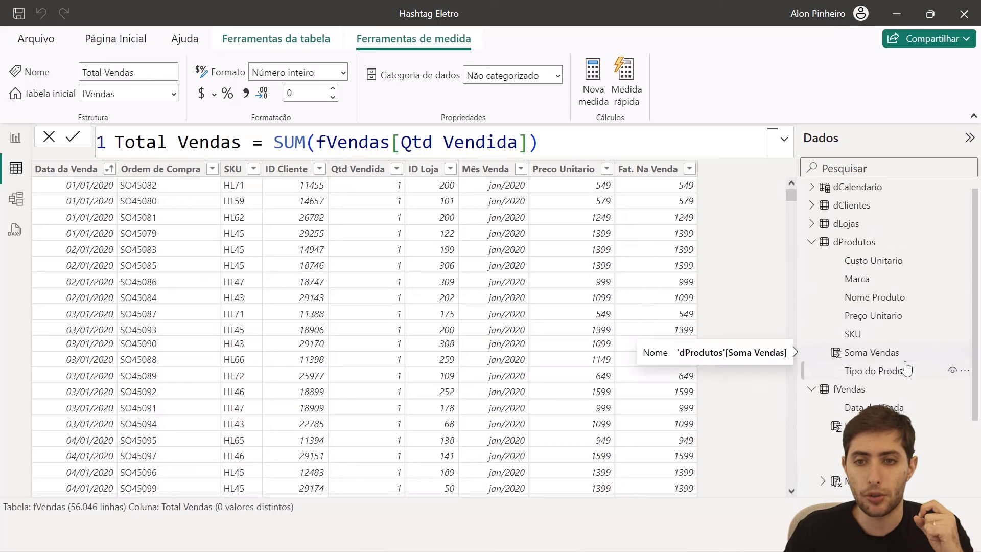
left_click(866, 243)
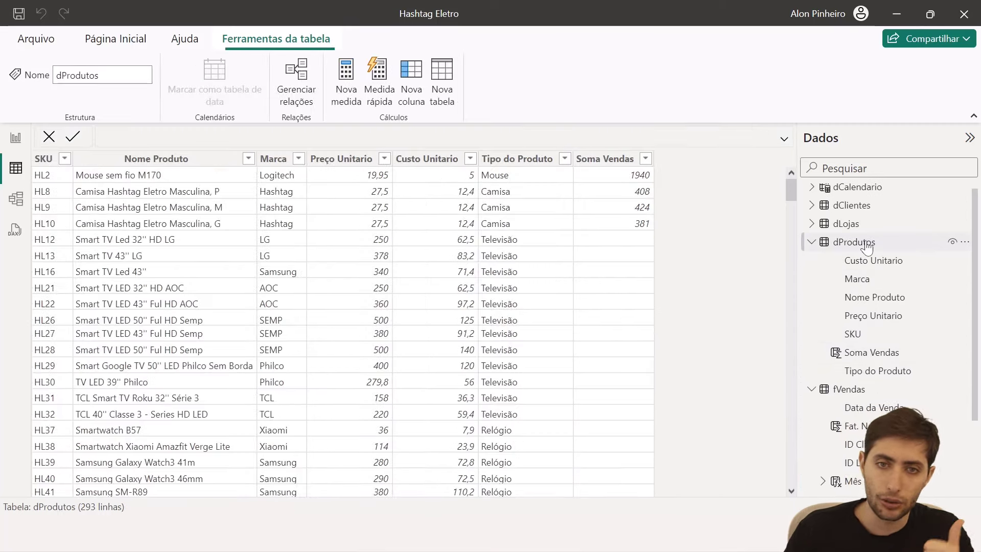
left_click(613, 159)
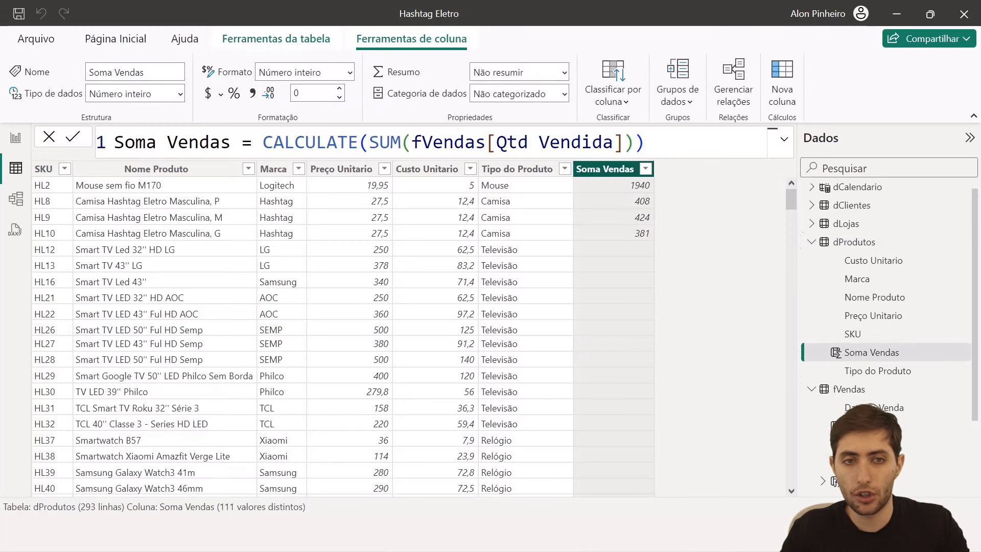
left_click_drag(263, 142, 624, 143)
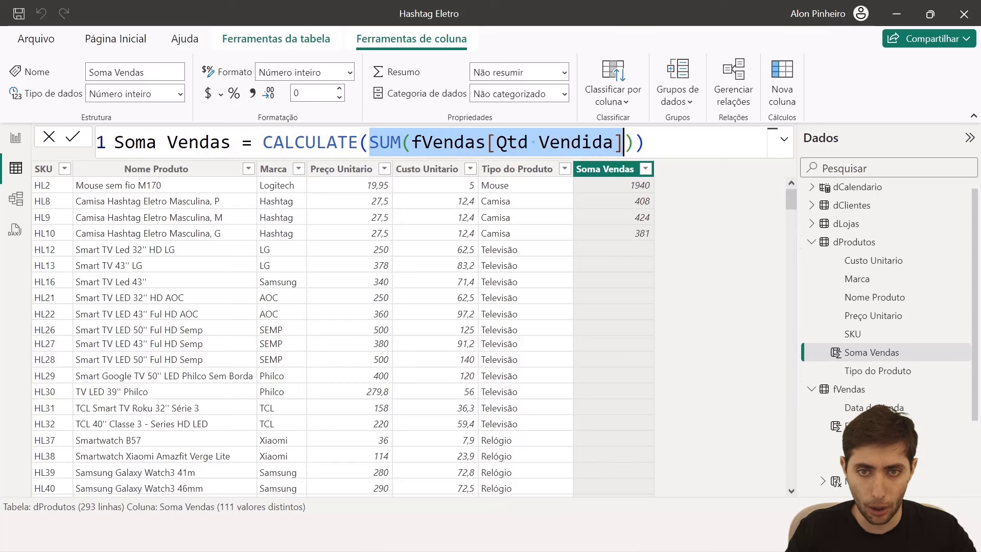
right_click(593, 172)
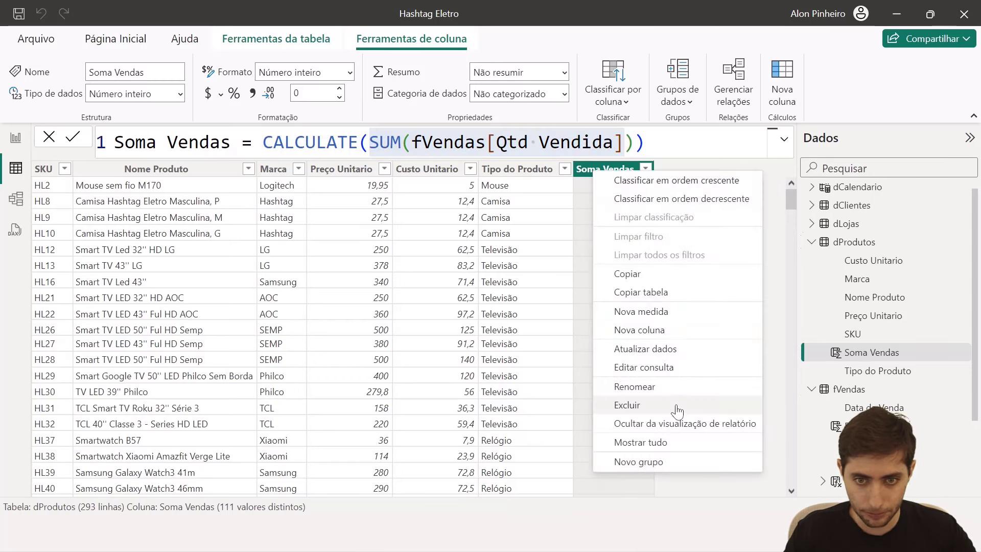
left_click(675, 410)
left_click(568, 300)
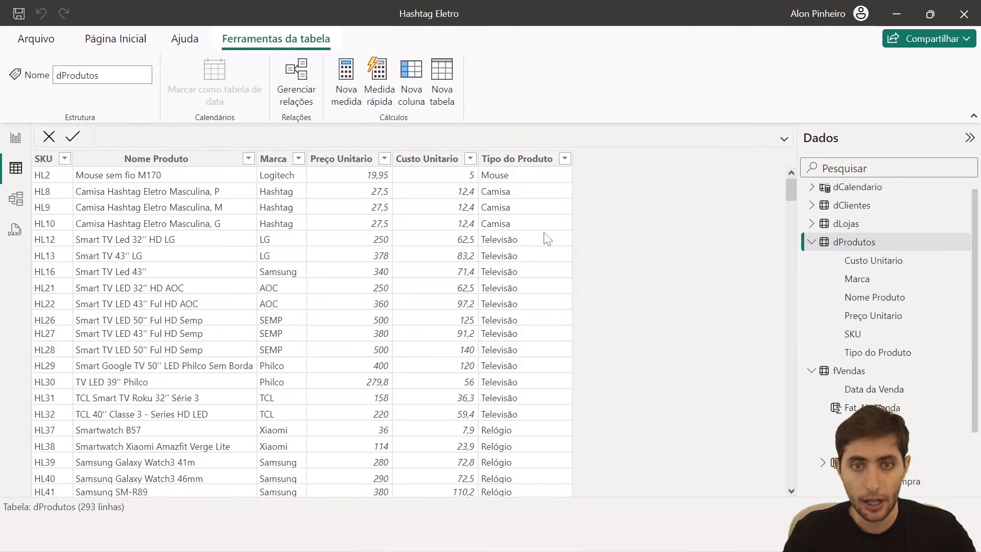
Add a new calculated column to dProdutos and name it Soma Vendas in its formula.
right_click(517, 253)
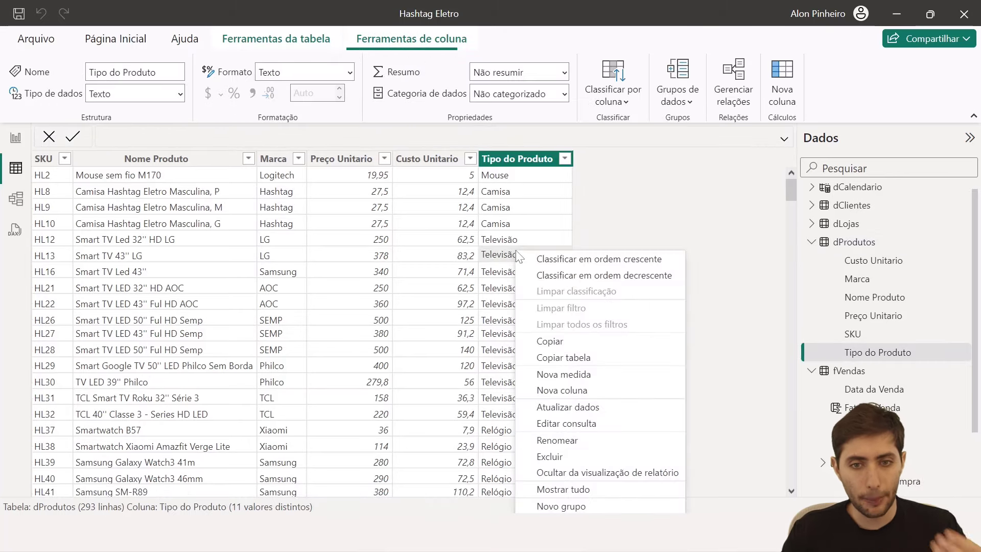
left_click(579, 392)
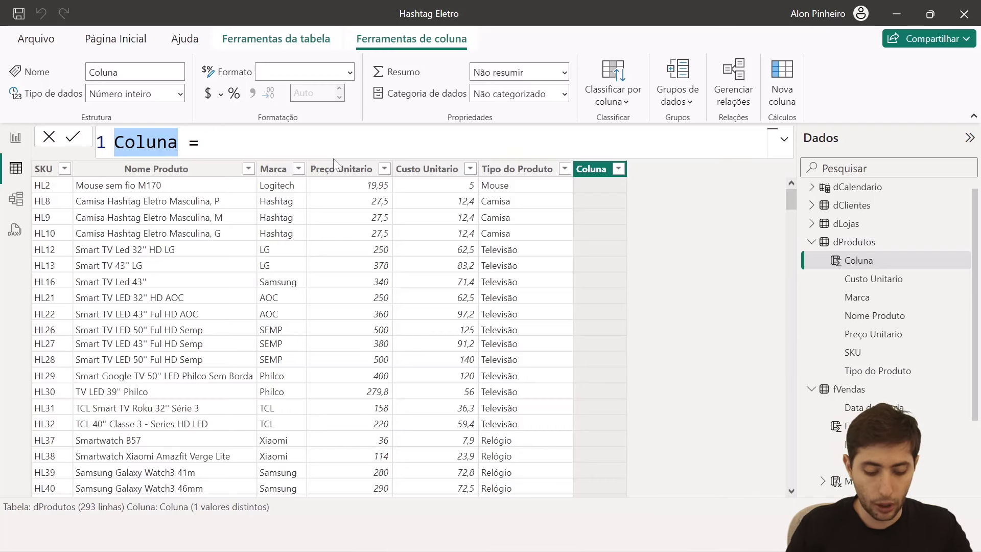
type("Soma Vendas")
key("End")
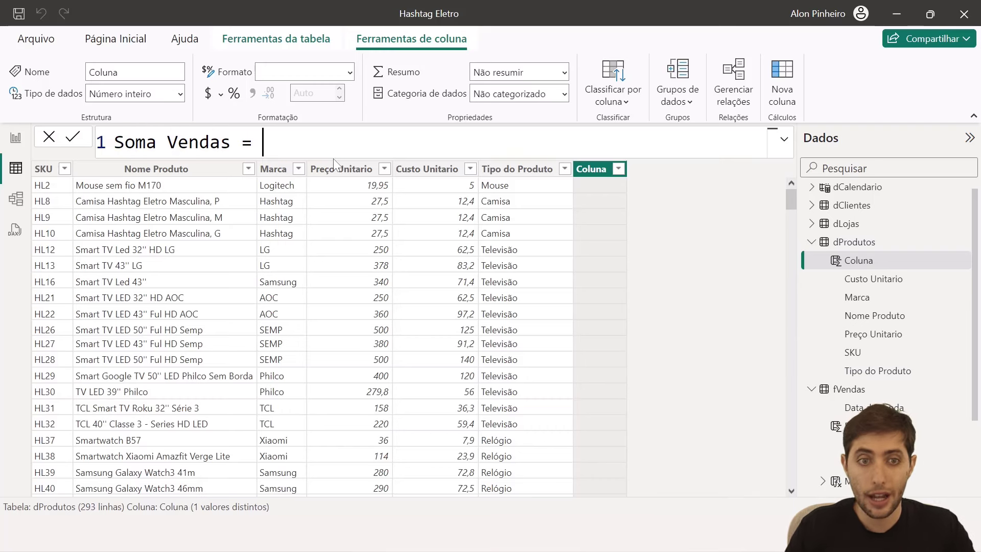
type("calc")
key("Tab")
type("s")
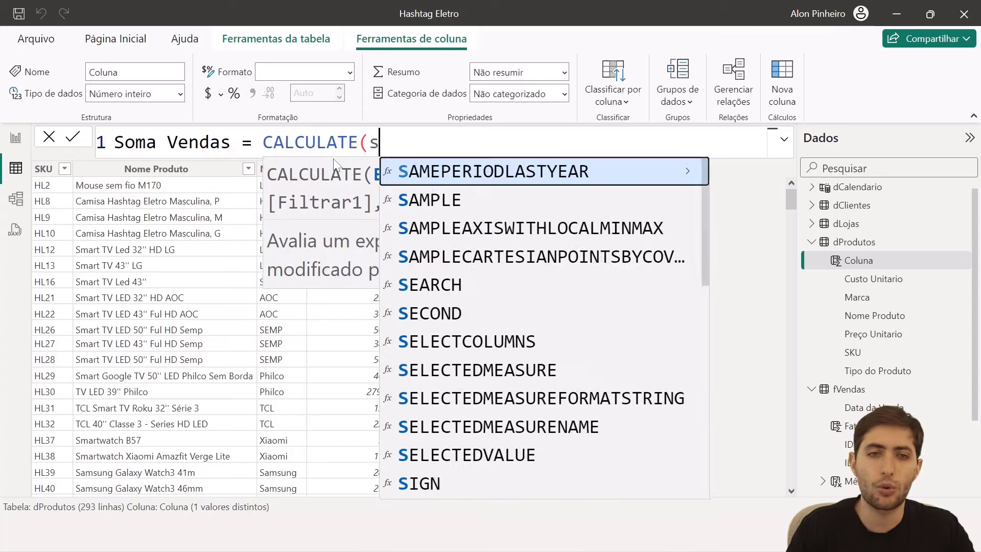
type("u")
key("BackSpace")
key("BackSpace")
key("BackSpace")
key("BackSpace")
key("BackSpace")
key("BackSpace")
key("BackSpace")
key("BackSpace")
key("BackSpace")
key("BackSpace")
key("BackSpace")
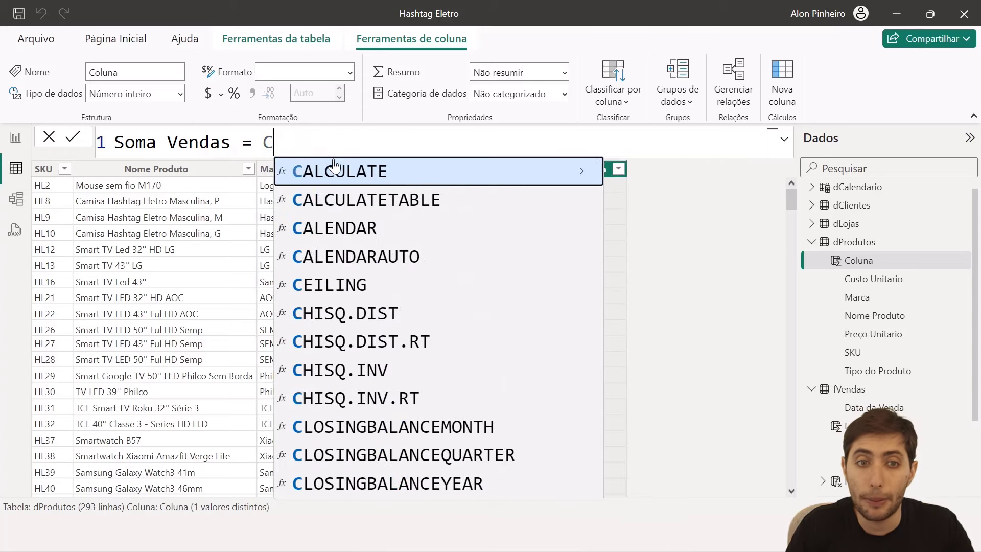
key("BackSpace")
Define the new Soma Vendas column as the [Total Vendas] measure and commit the formula.
type("total v")
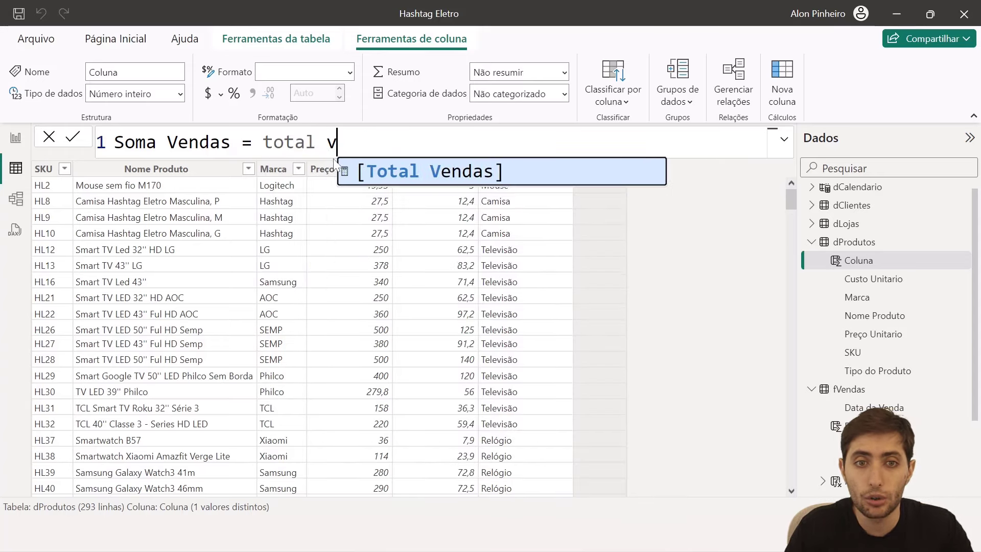
type("e")
key("Tab")
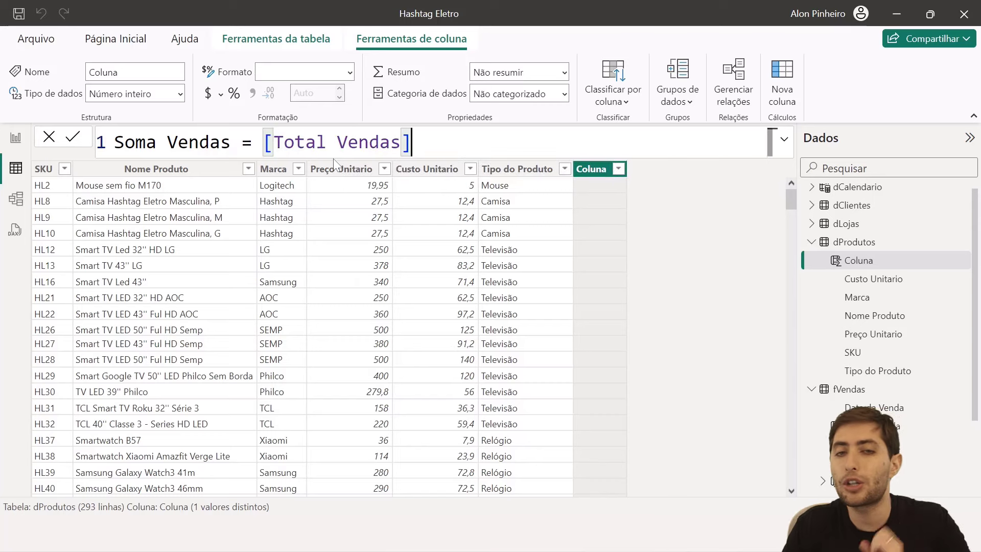
key("Return")
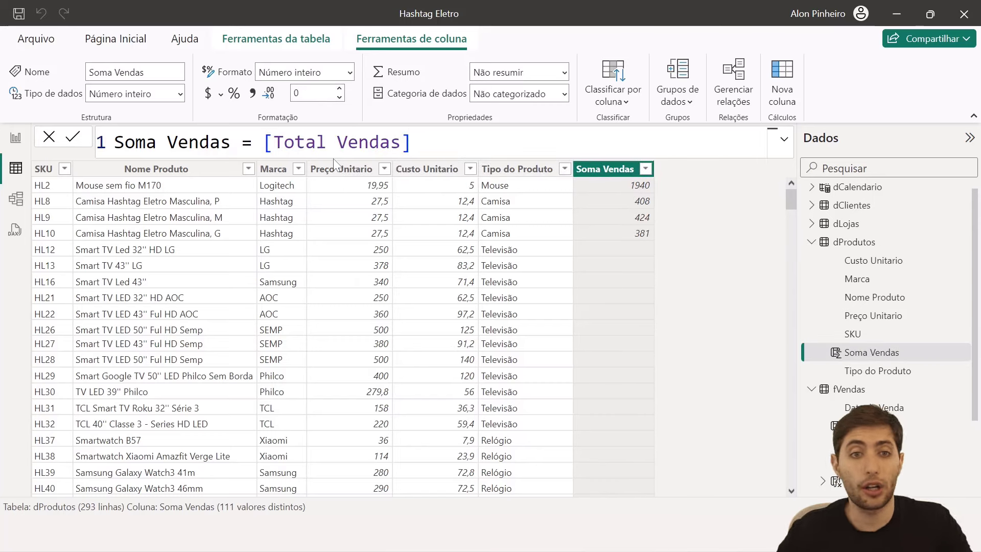
View the Total Vendas measure in fVendas and highlight its SUM(fVendas[Qtd Vendida]) expression.
scroll(901, 488, "down", 3)
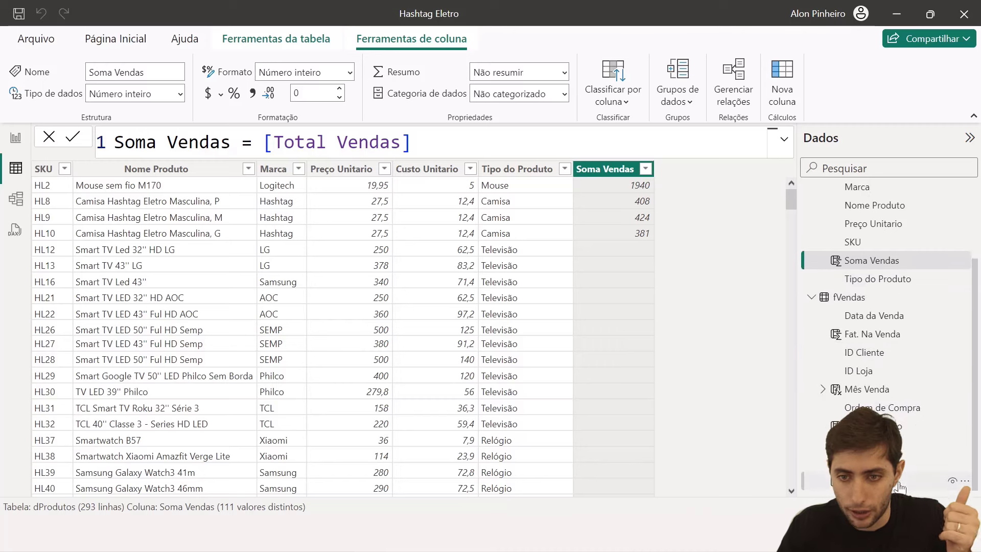
left_click(869, 481)
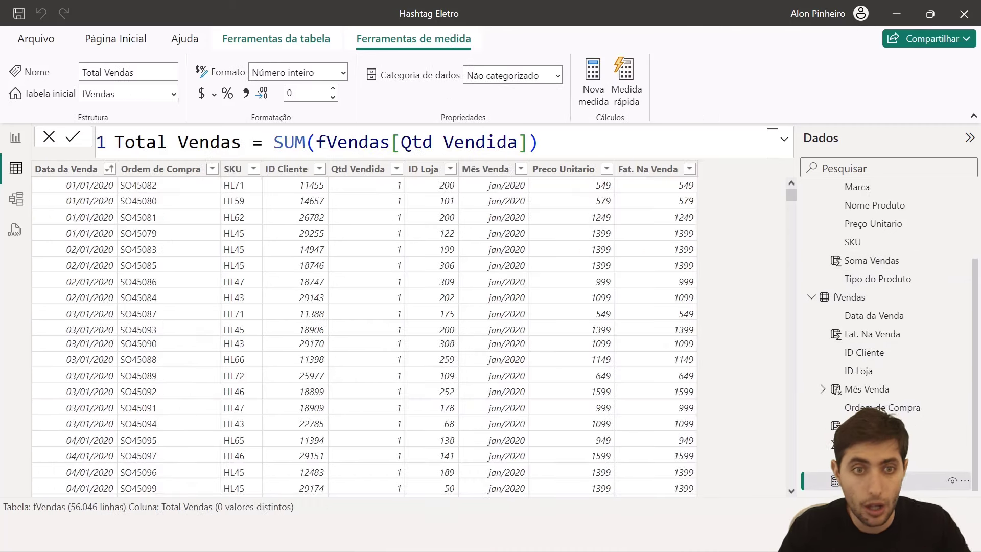
left_click_drag(264, 142, 539, 142)
scroll(828, 293, "up", 3)
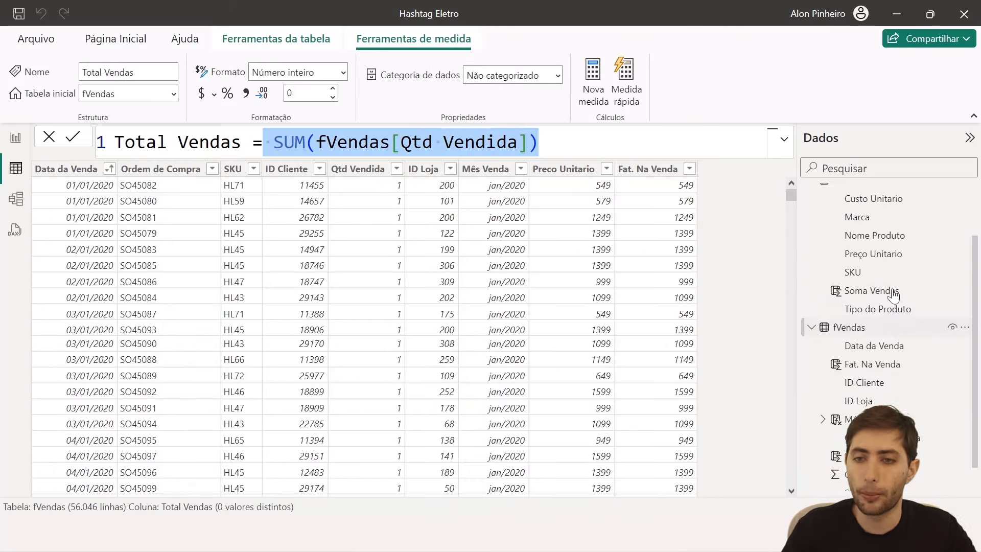
Open the Soma Vendas column in dProdutos and highlight the [Total Vendas] reference in its formula.
left_click(841, 250)
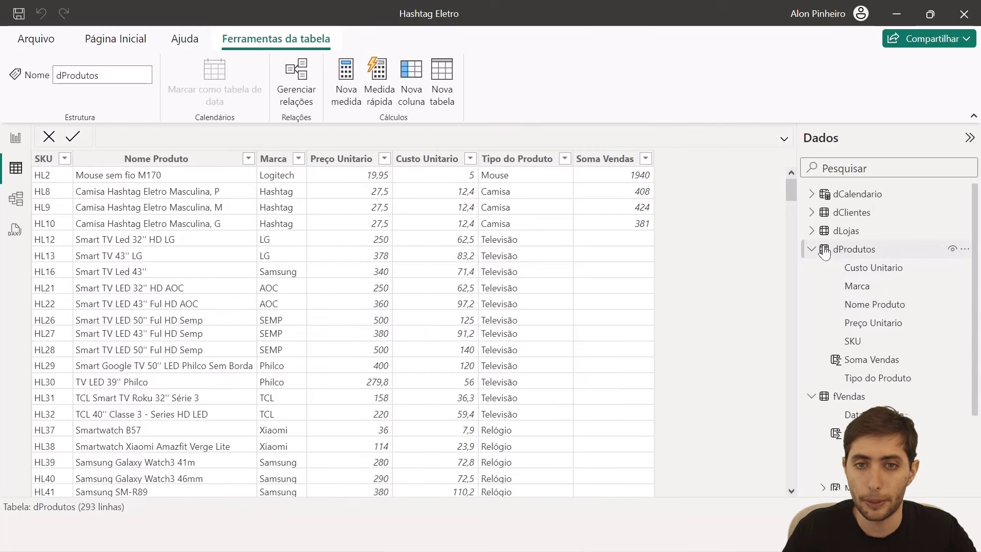
left_click(593, 168)
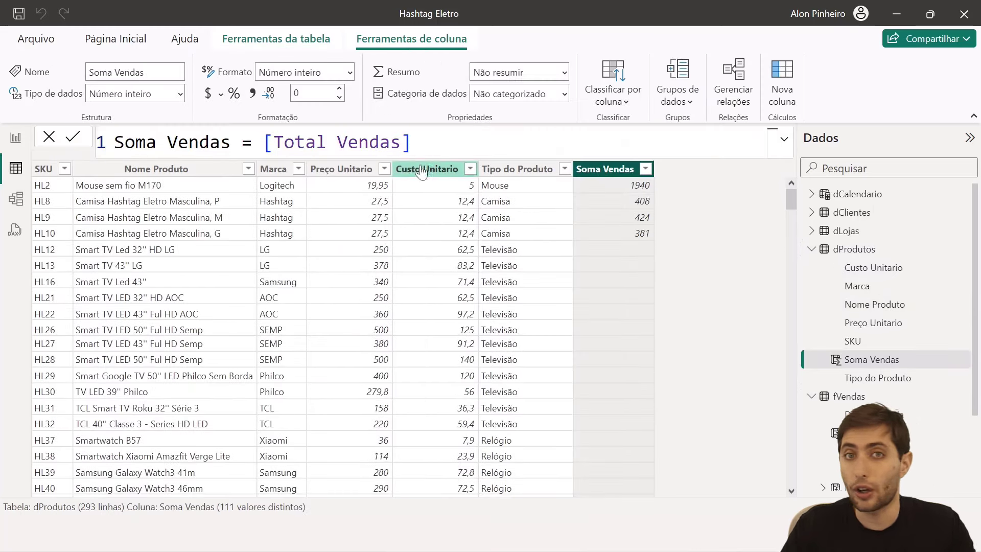
left_click_drag(263, 143, 412, 142)
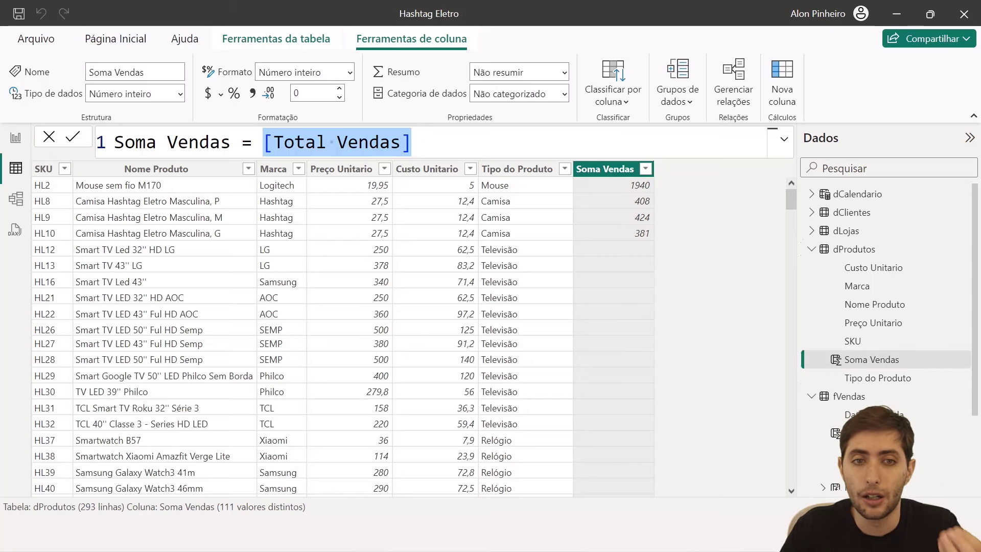
left_click(415, 143)
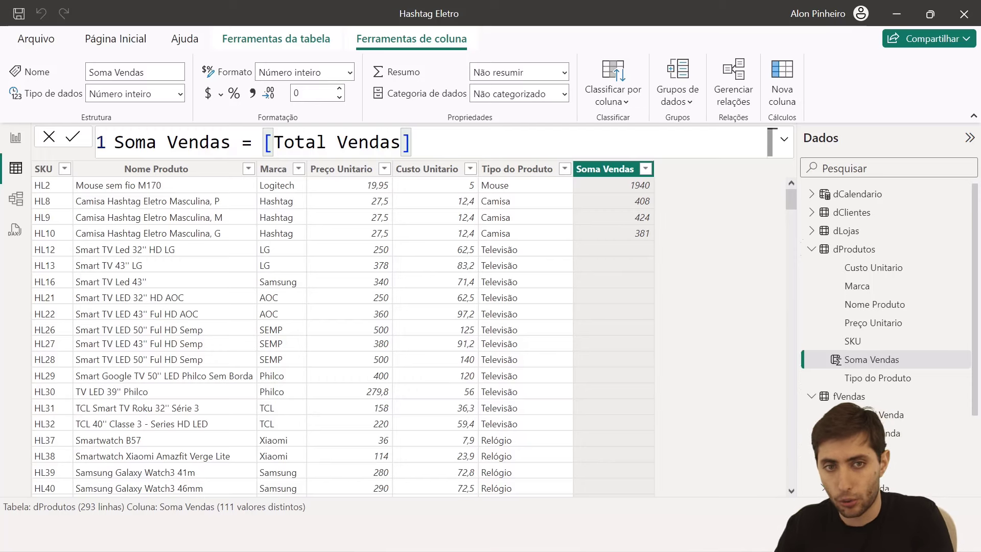
Replace the Soma Vendas column expression with SUM(fVendas[Qtd Vendida]) and commit the formula.
key("shift+End")
type("su")
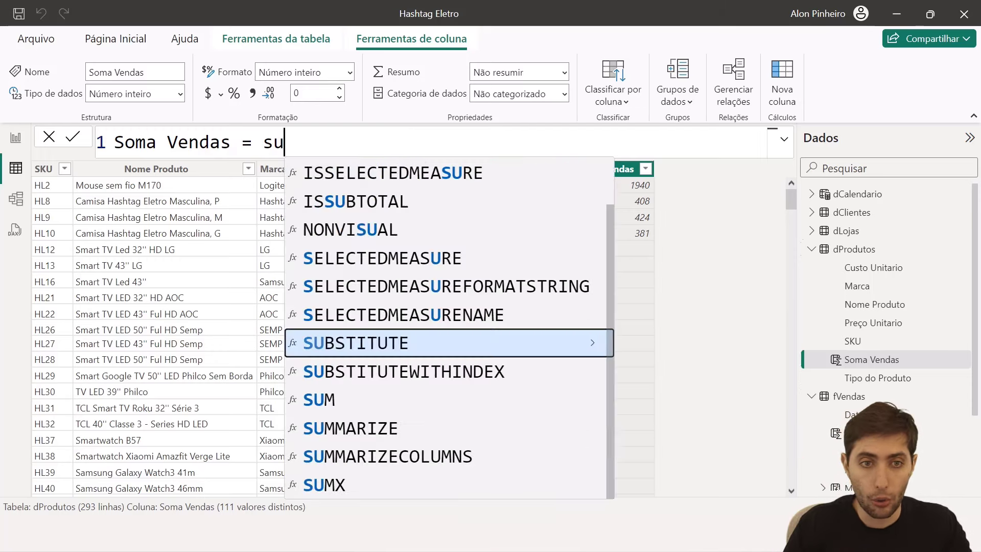
type("m(")
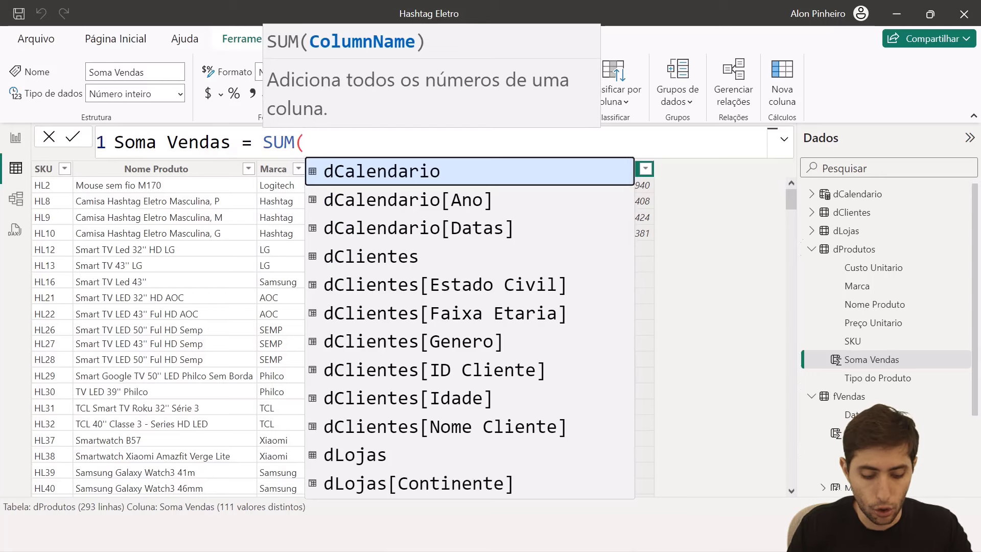
type("qt")
key("Tab")
type(")")
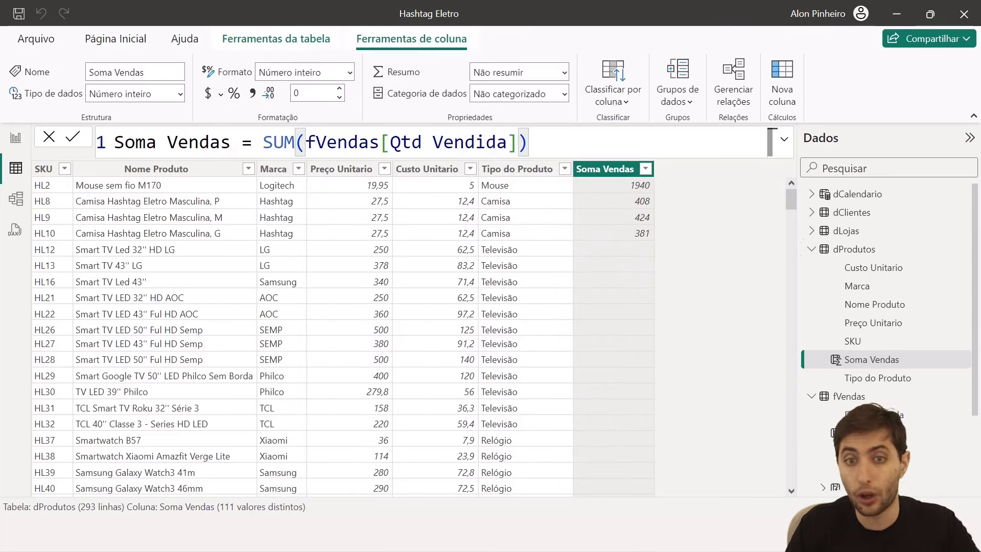
key("Return")
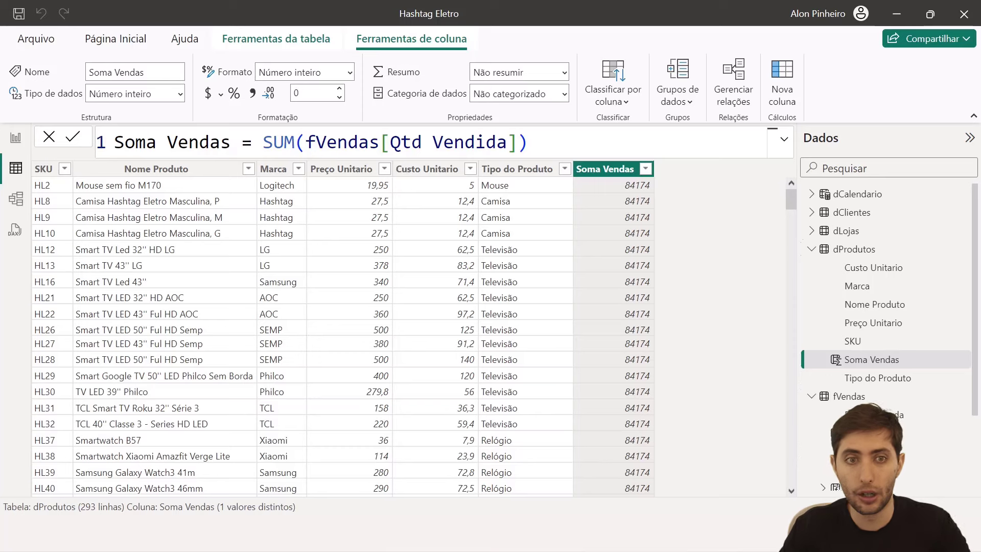
Wrap the SUM expression of the Soma Vendas column in CALCULATE and commit the formula.
type("calc")
key("Tab")
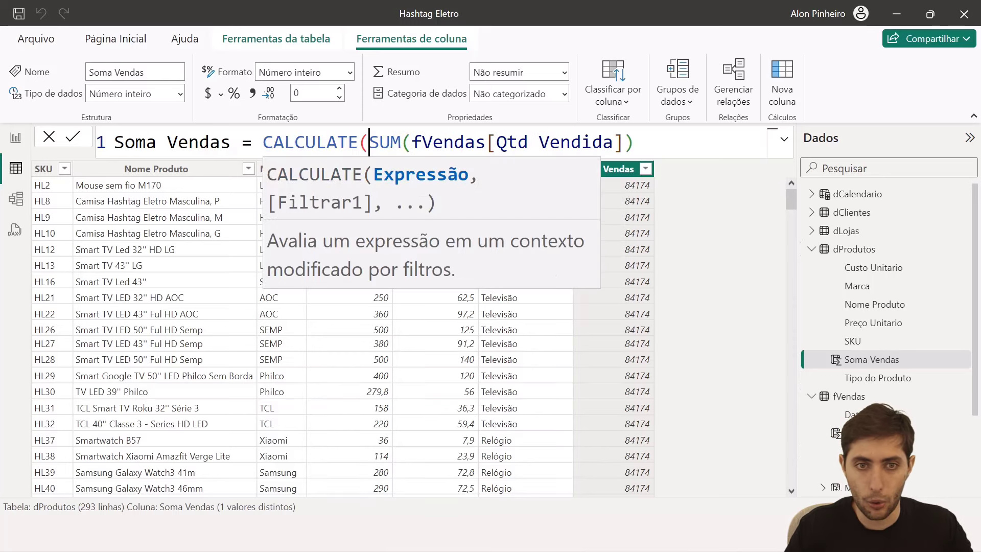
key("End")
type(")")
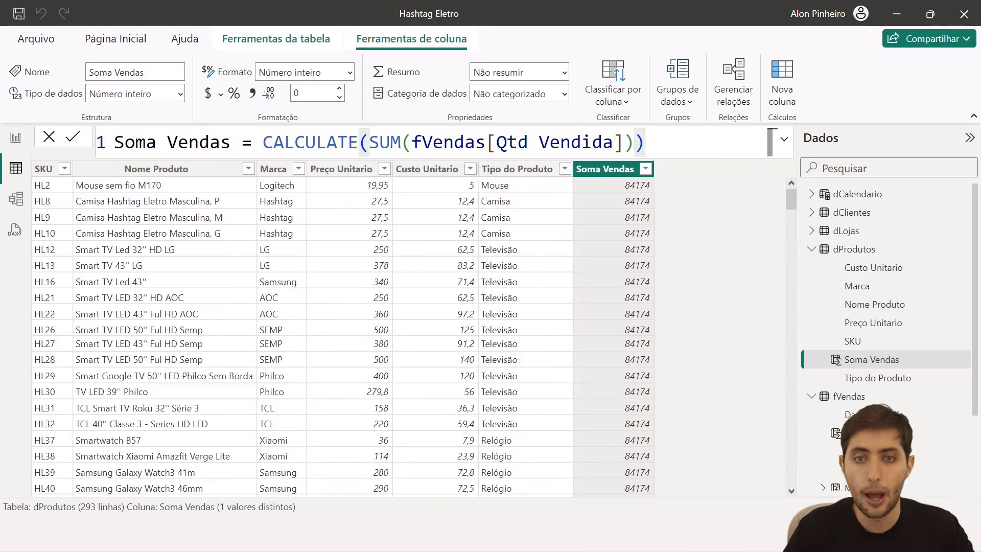
key("Return")
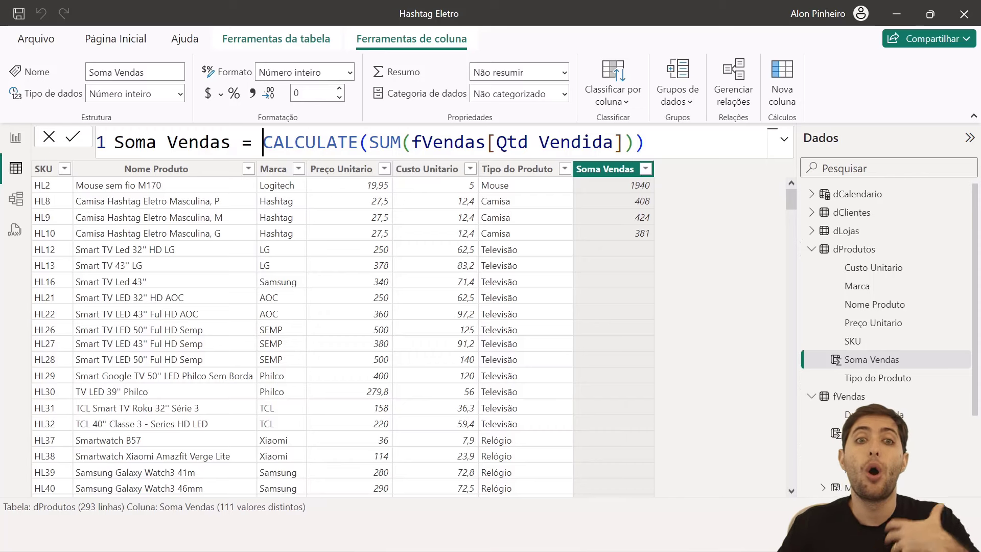
Set the Soma Vendas column back to the [Total Vendas] measure and highlight that reference in the formula.
key("shift+End")
type("total ven")
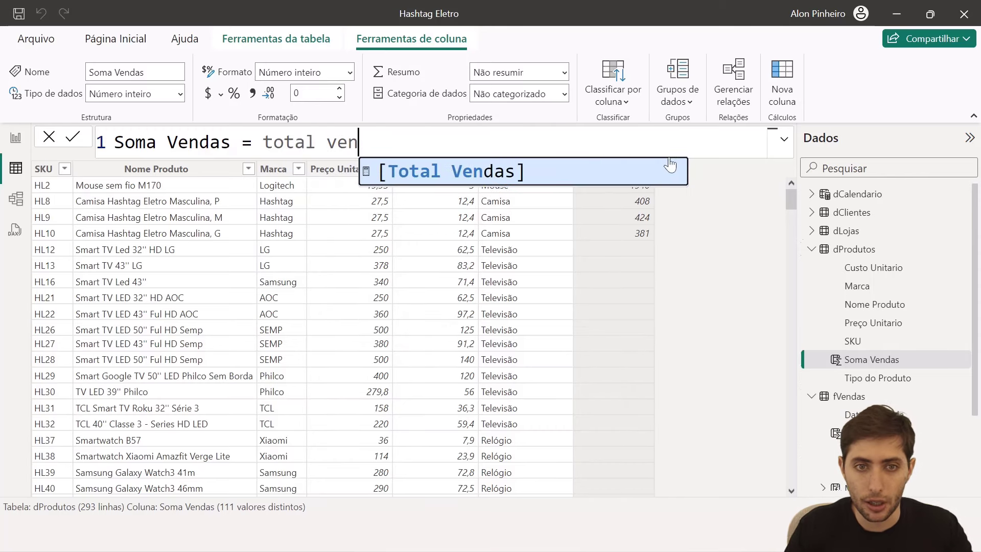
key("Tab")
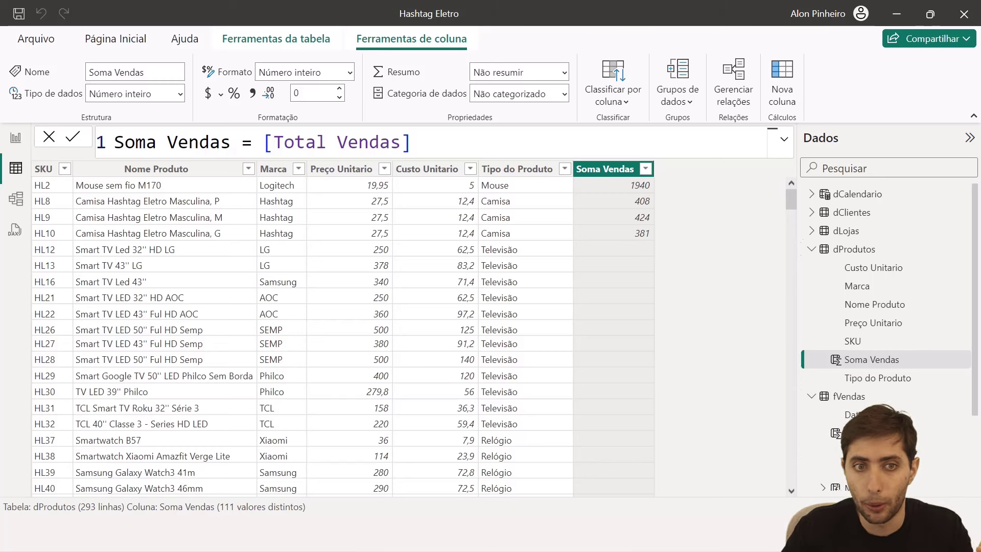
left_click_drag(263, 142, 412, 142)
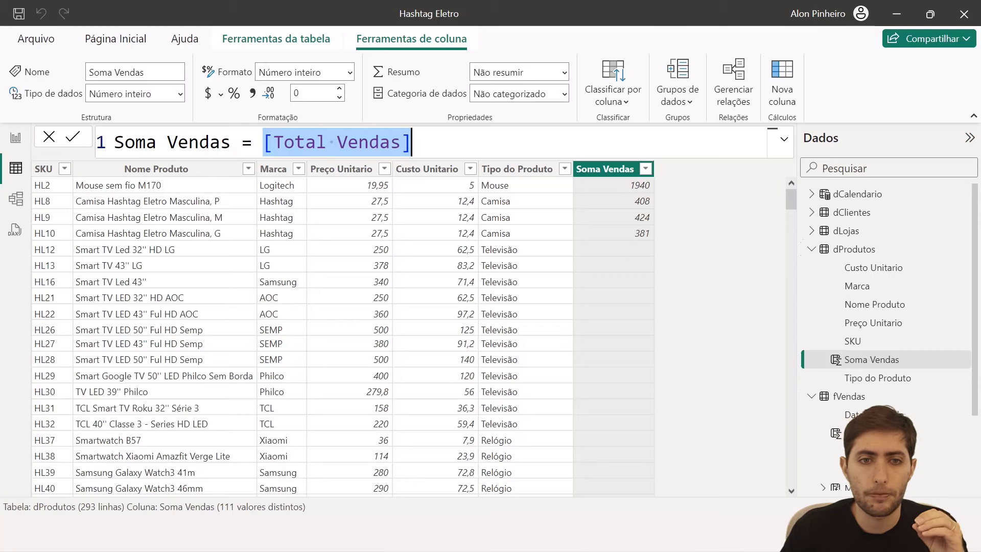
left_click(415, 142)
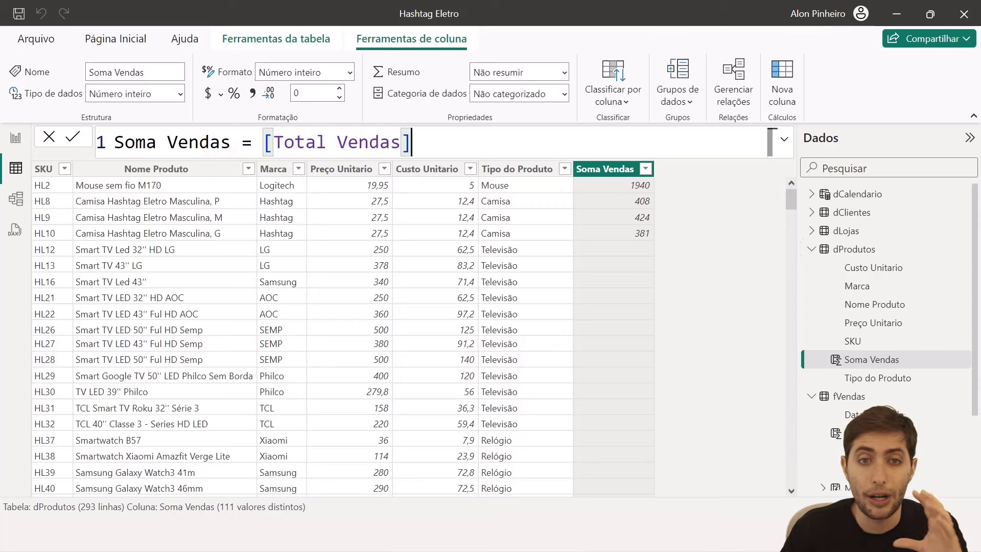
View the rows of the dClientes table, compare them with fVendas, and return to dClientes.
left_click(877, 231)
left_click(873, 217)
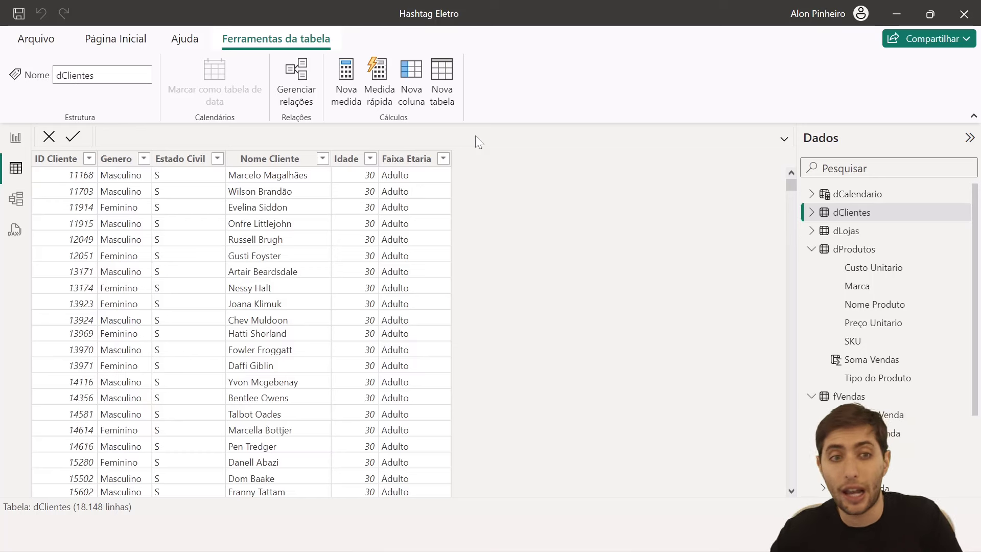
scroll(887, 322, "down", 2)
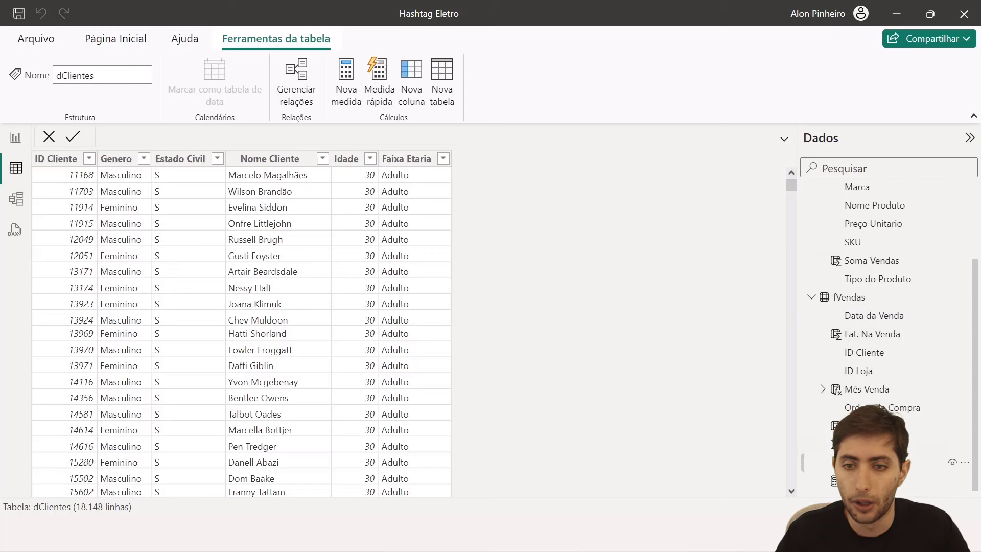
left_click(875, 302)
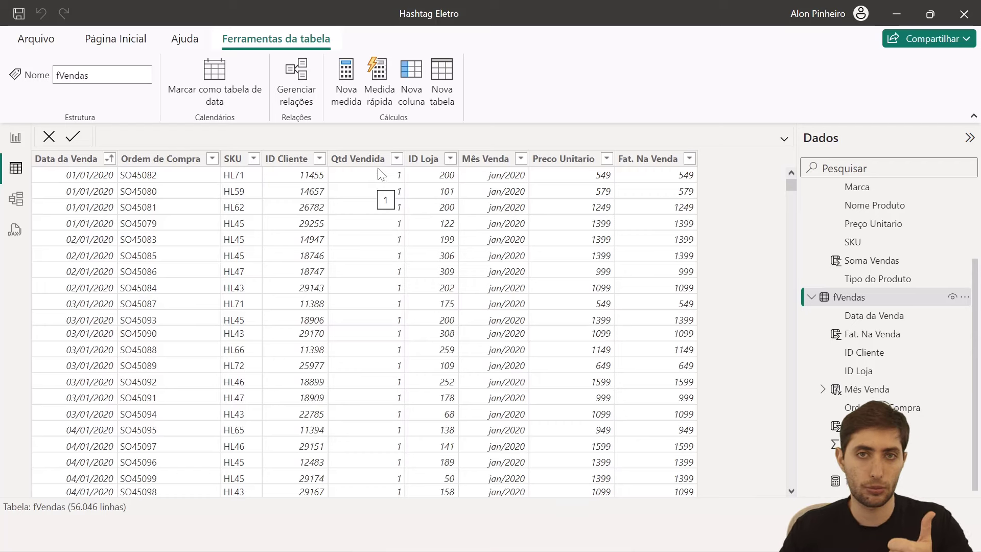
scroll(866, 255, "up", 3)
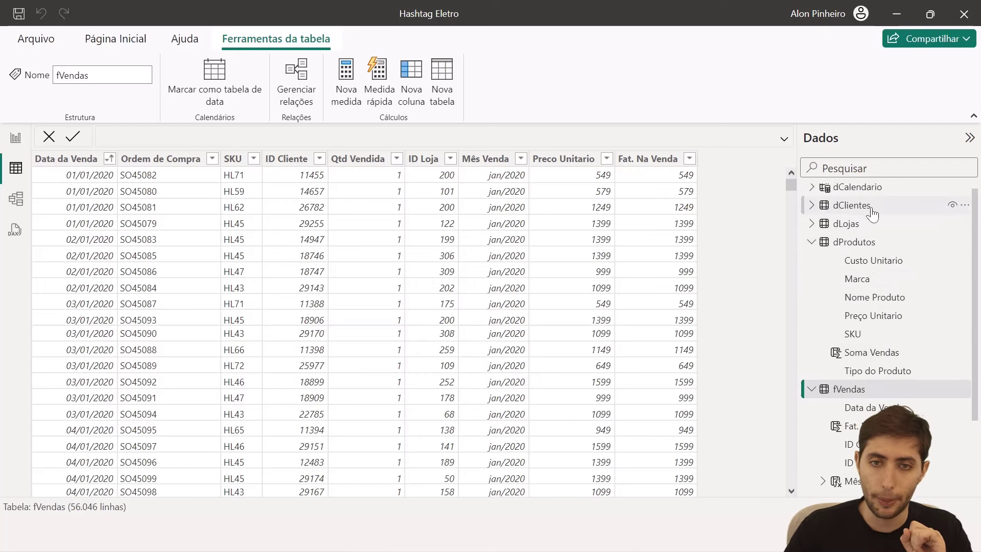
left_click(843, 205)
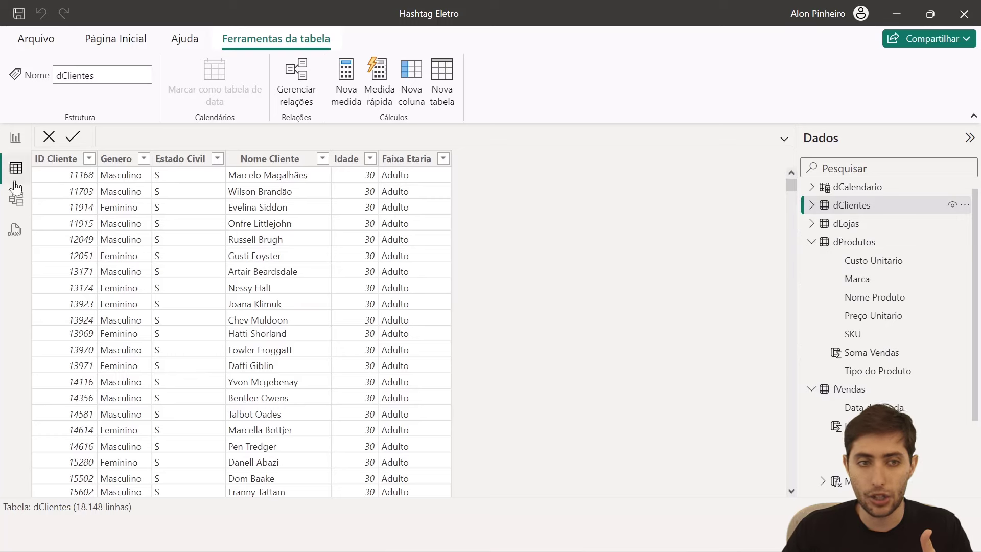
Inspect the relationship between dClientes and fVendas in the model, and select the ID Cliente column in the fVendas data.
left_click(17, 198)
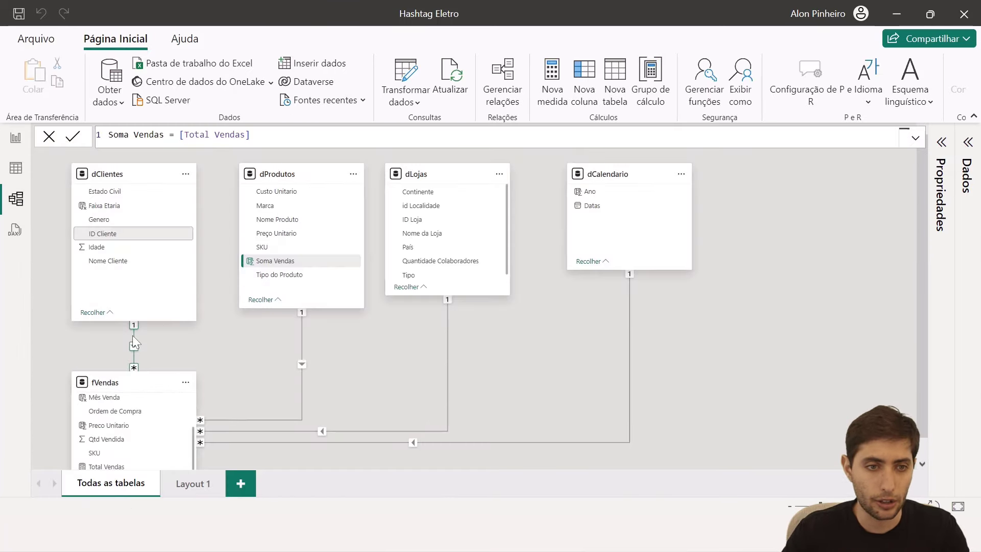
left_click(16, 168)
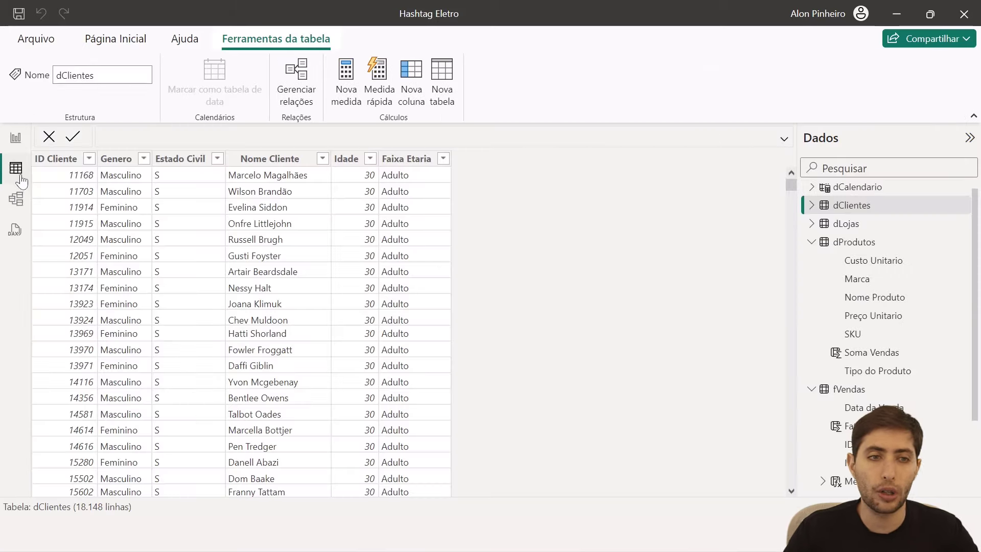
left_click(812, 242)
left_click(849, 267)
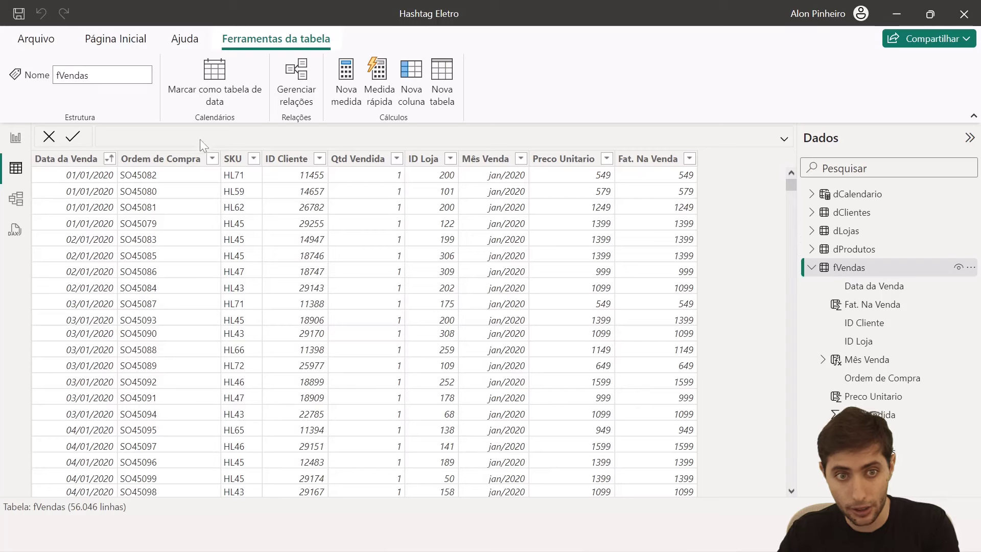
left_click(292, 158)
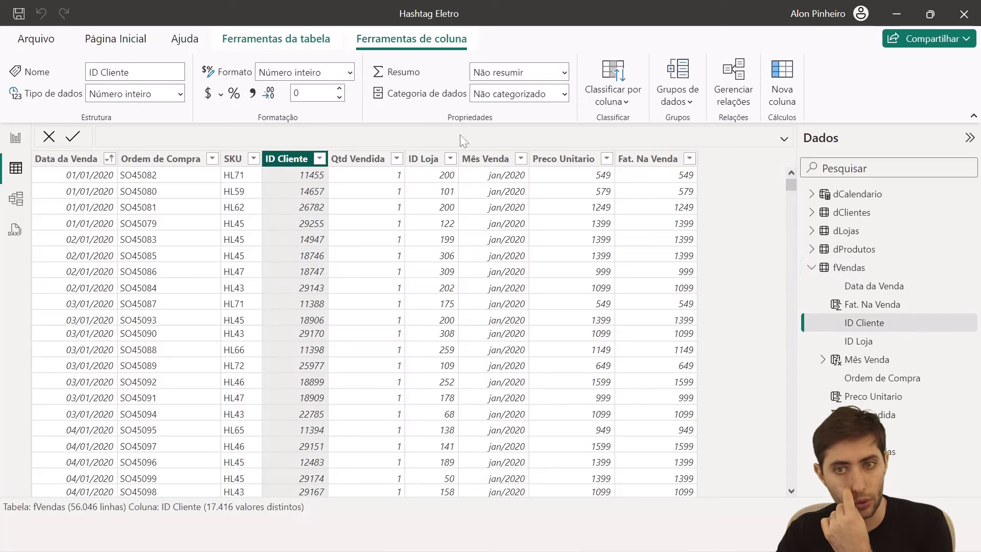
Add a new calculated column to the dClientes table and name it Qtd Transações in its formula.
left_click(875, 213)
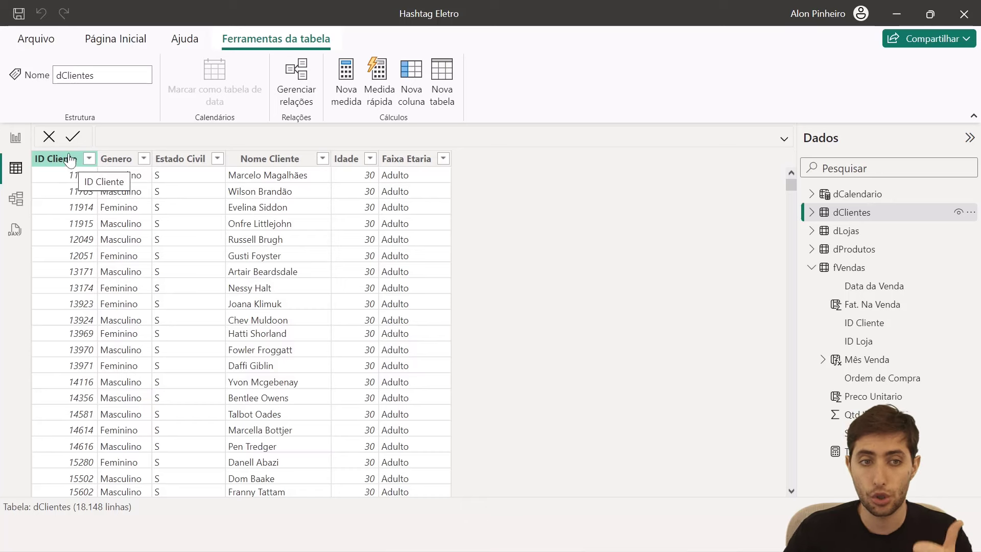
right_click(404, 210)
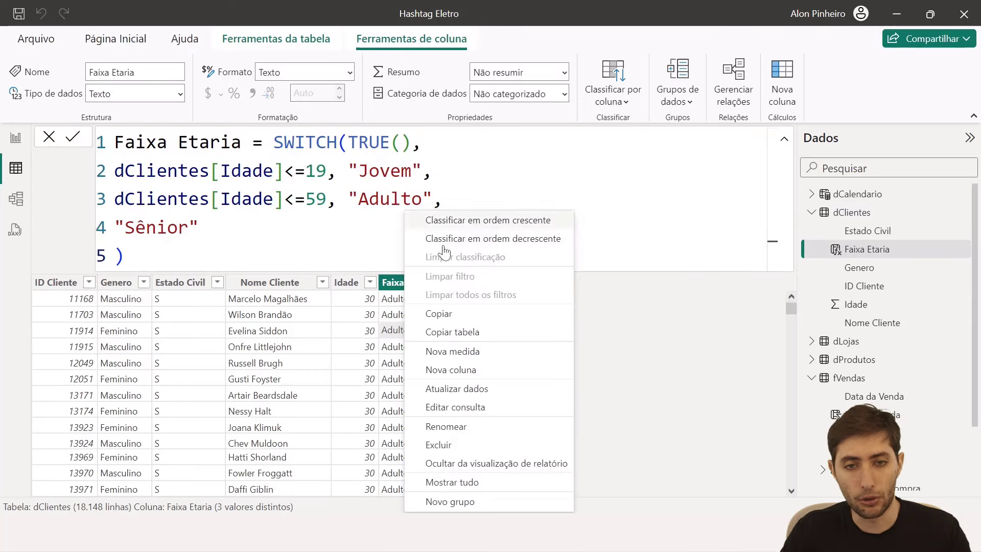
left_click(498, 373)
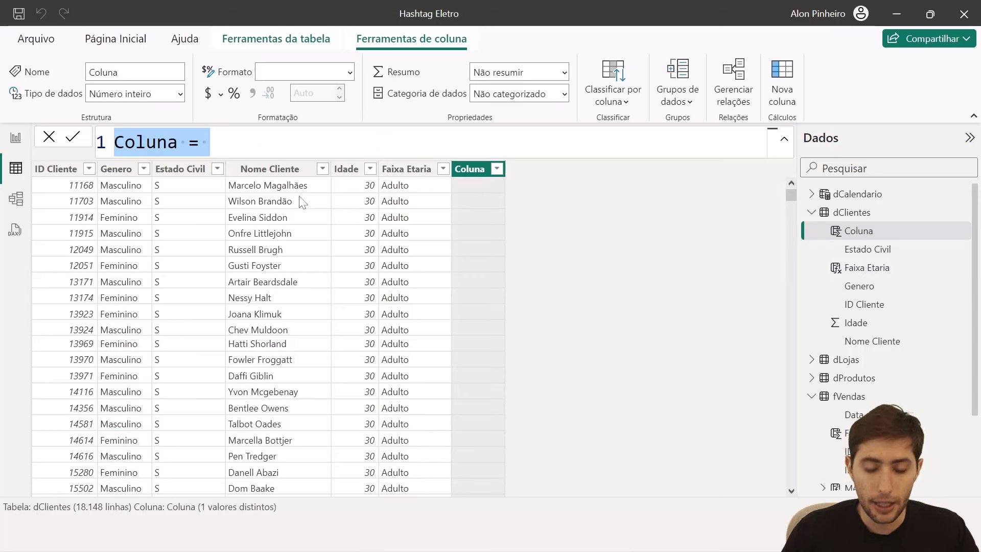
key("ctrl+shift+Right")
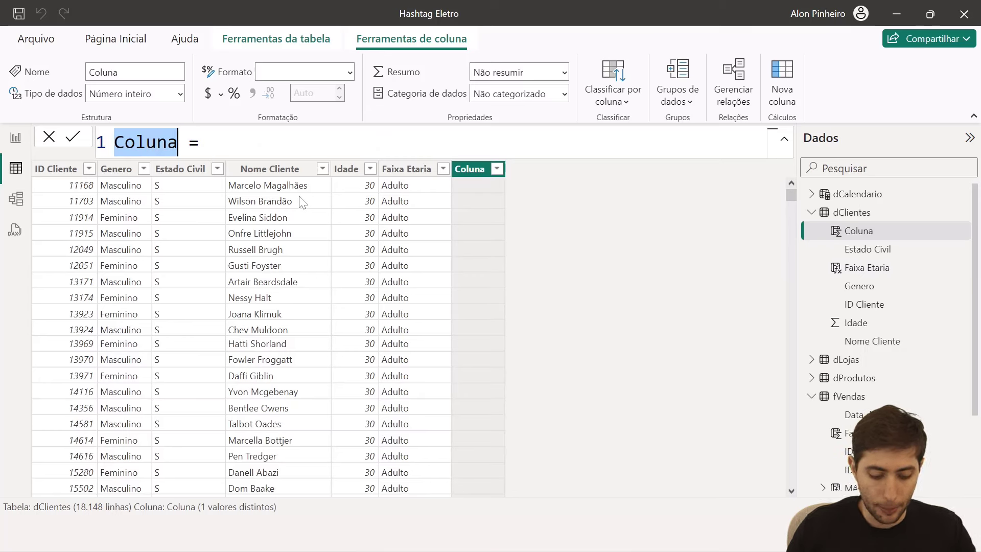
type("Qtd Vendas")
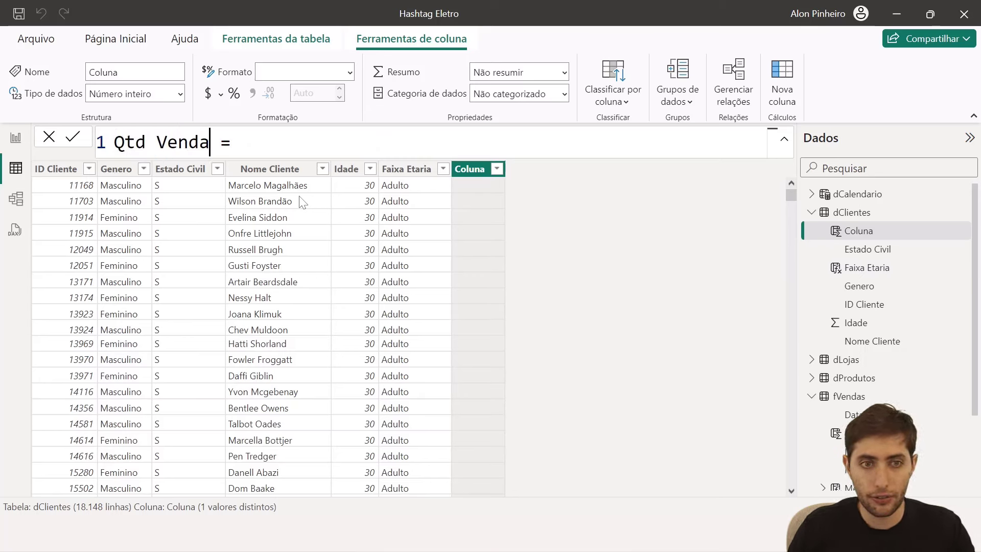
key("ctrl+shift+Left")
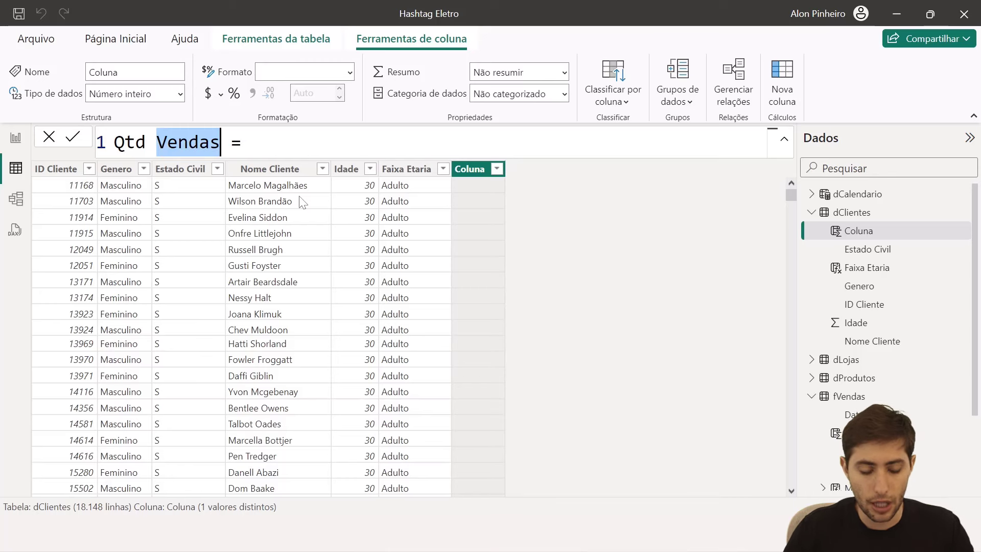
type("Transações")
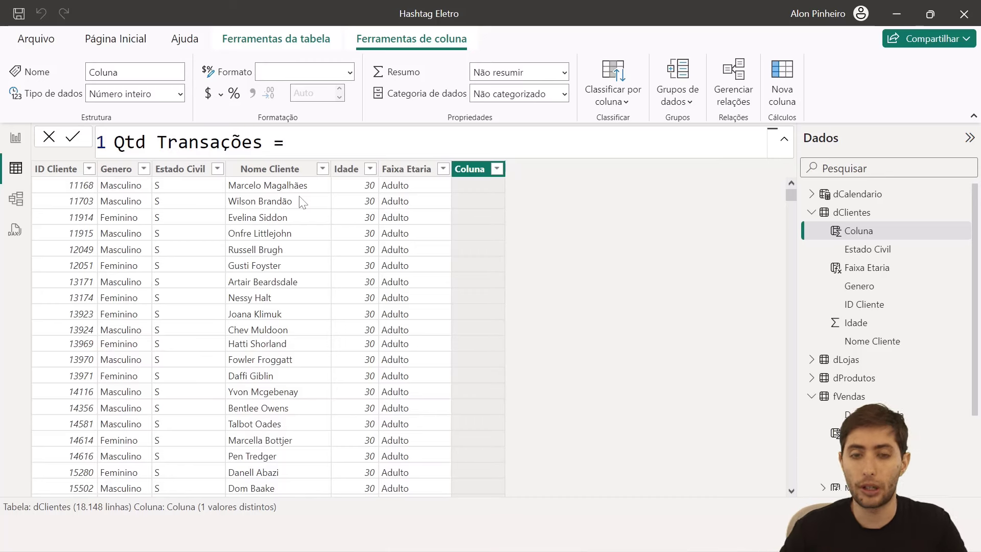
Define the Qtd Transações column as COUNTROWS(fVendas), commit the formula, and highlight the expression.
key("End")
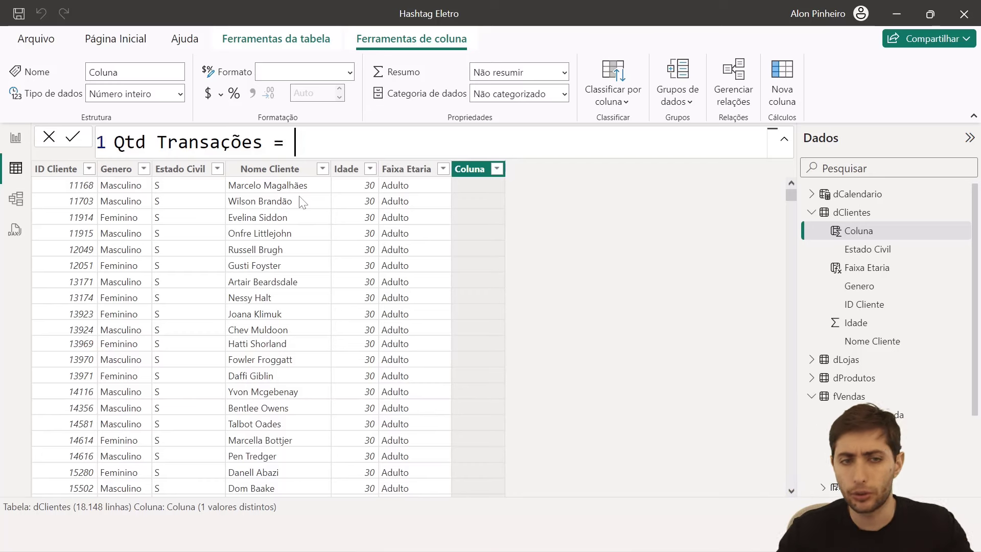
type("countrows")
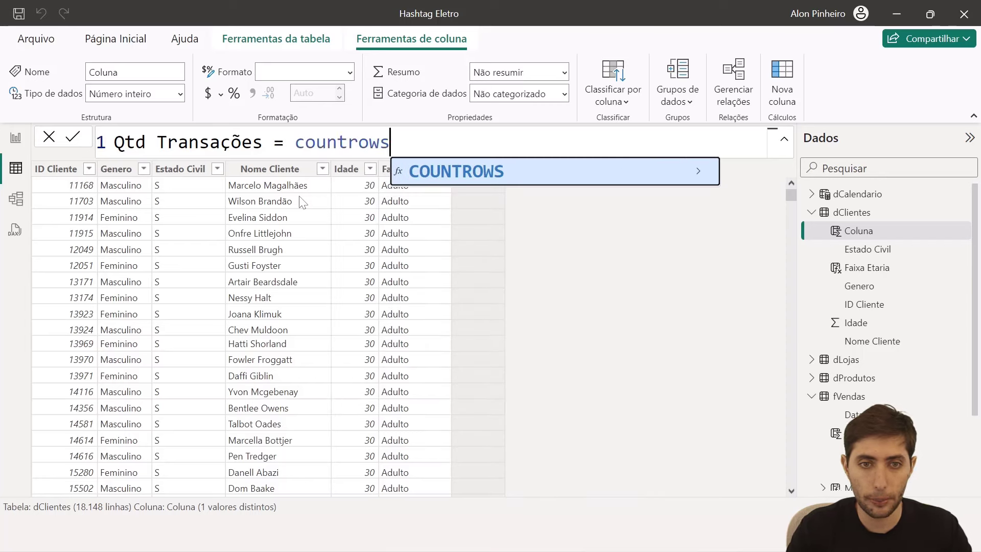
key("Tab")
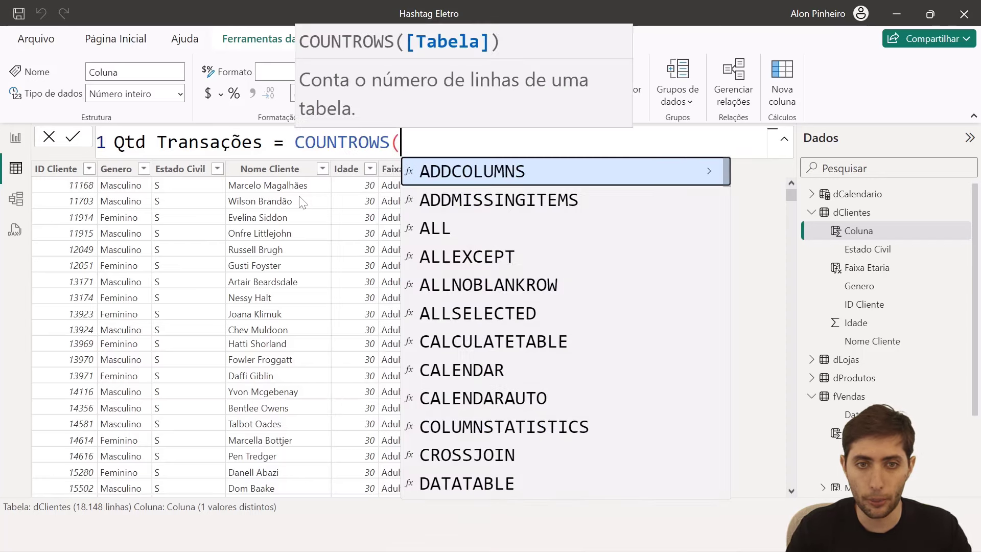
type("base")
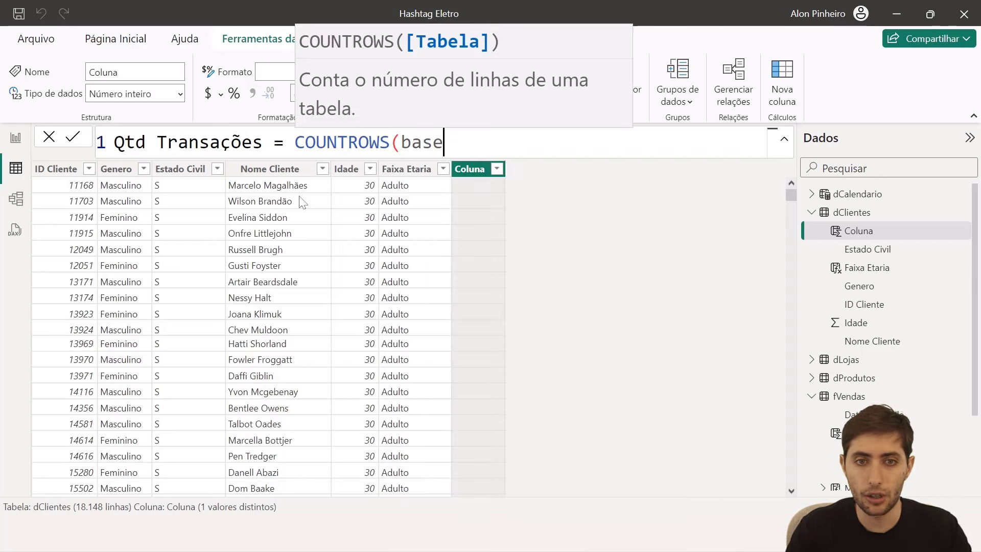
key("BackSpace")
key("BackSpace")
key("BackSpace")
key("BackSpace")
type("fve")
key("Tab")
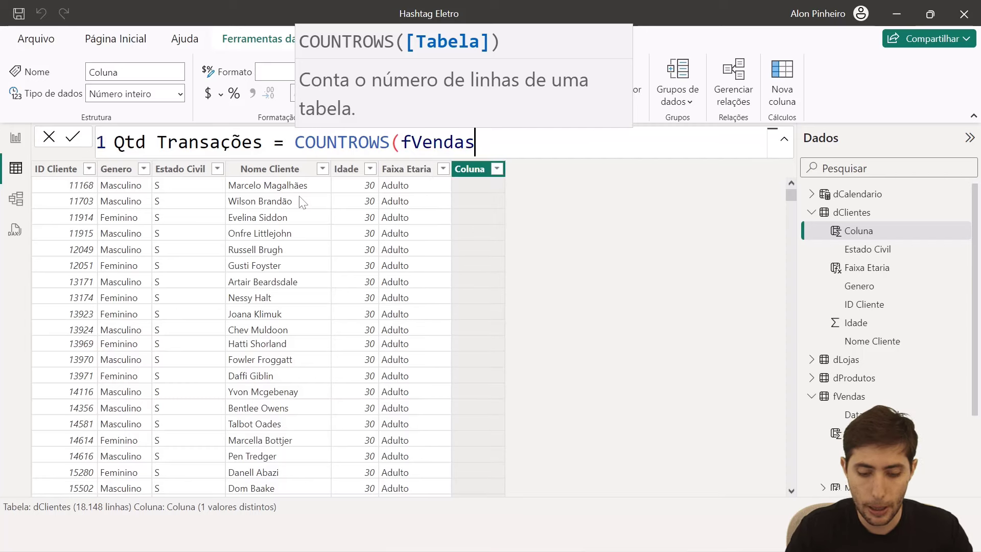
type(")")
key("Return")
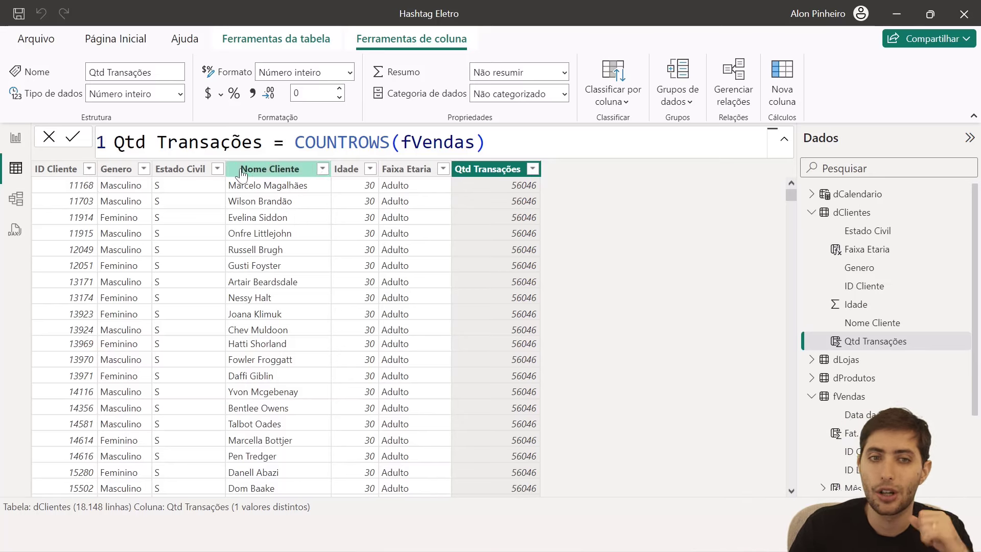
left_click_drag(295, 142, 486, 142)
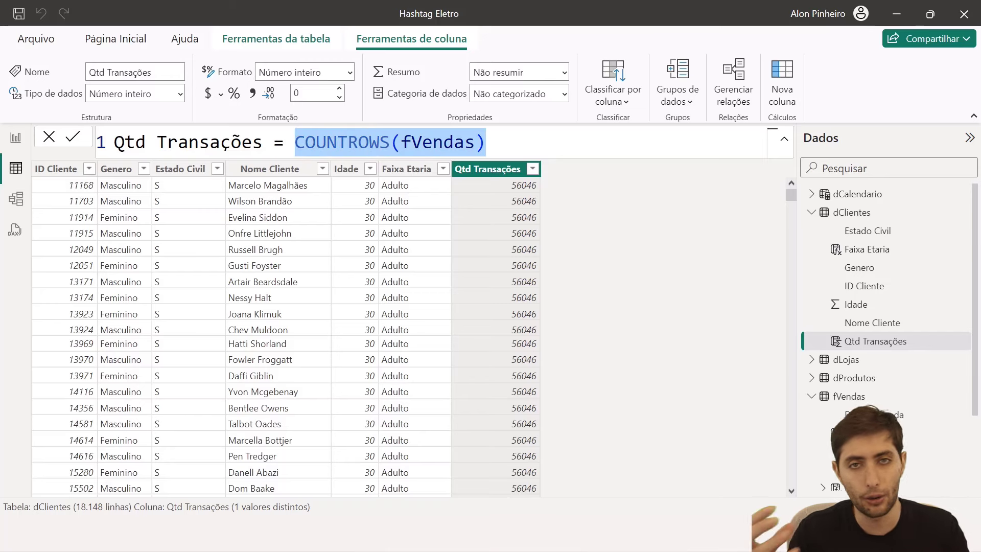
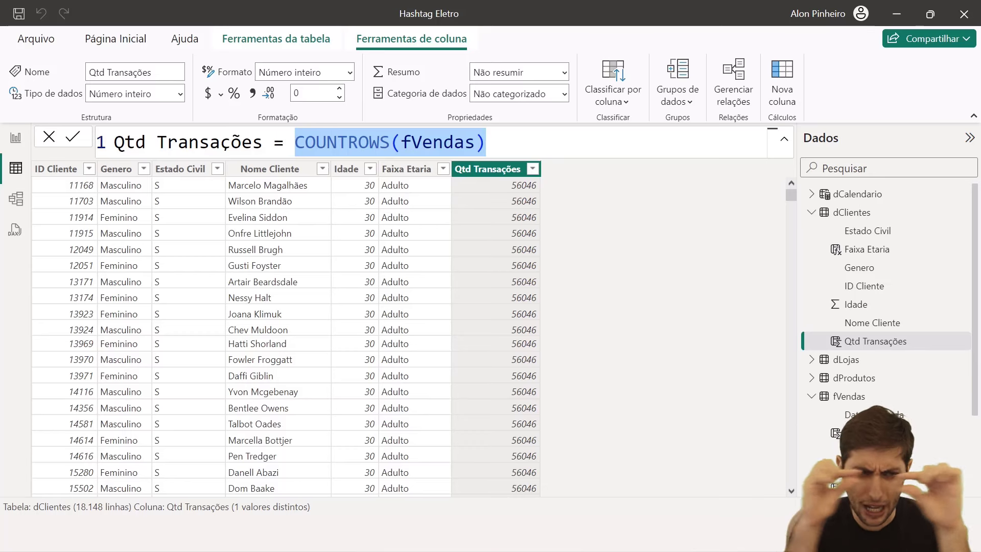
Wrap the Qtd Transações column formula in CALCULATE so it reads CALCULATE(COUNTROWS(fVendas)), and apply it.
key("Left")
type("ca")
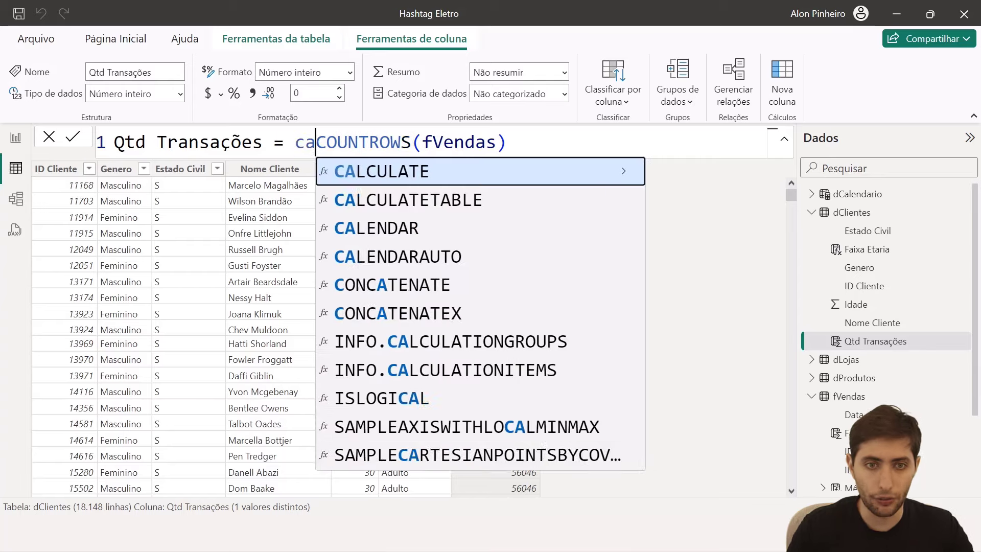
key("Tab")
key("End")
type(")")
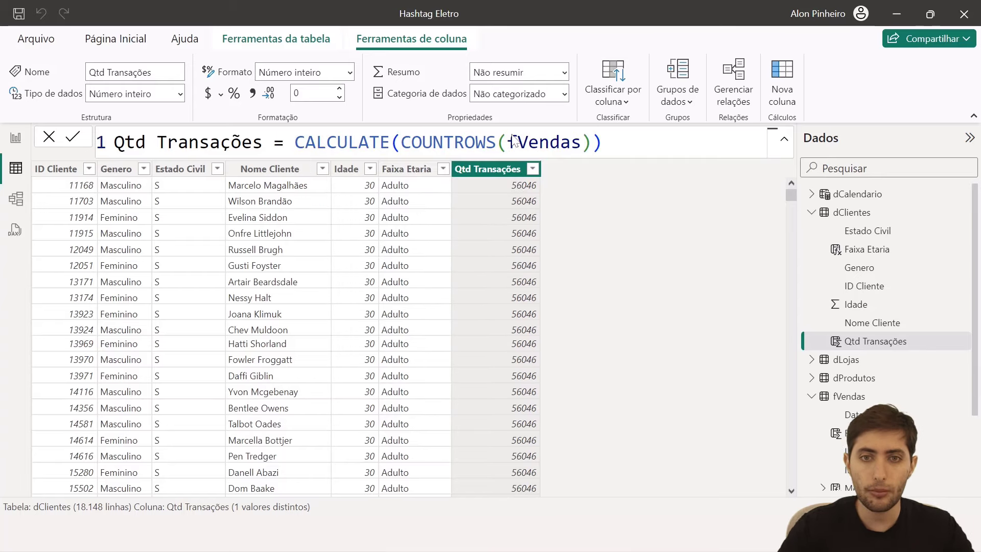
key("Return")
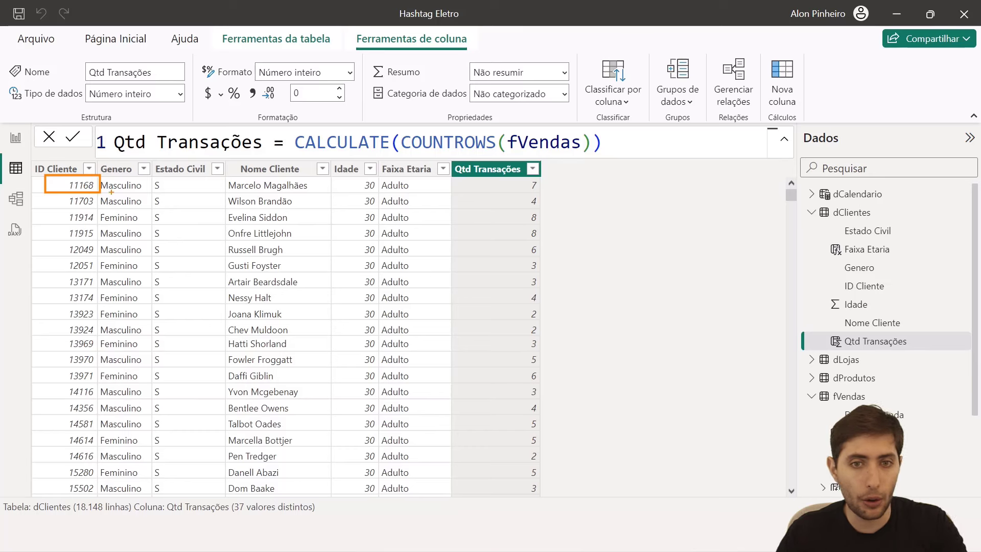
left_click_drag(544, 187, 608, 175)
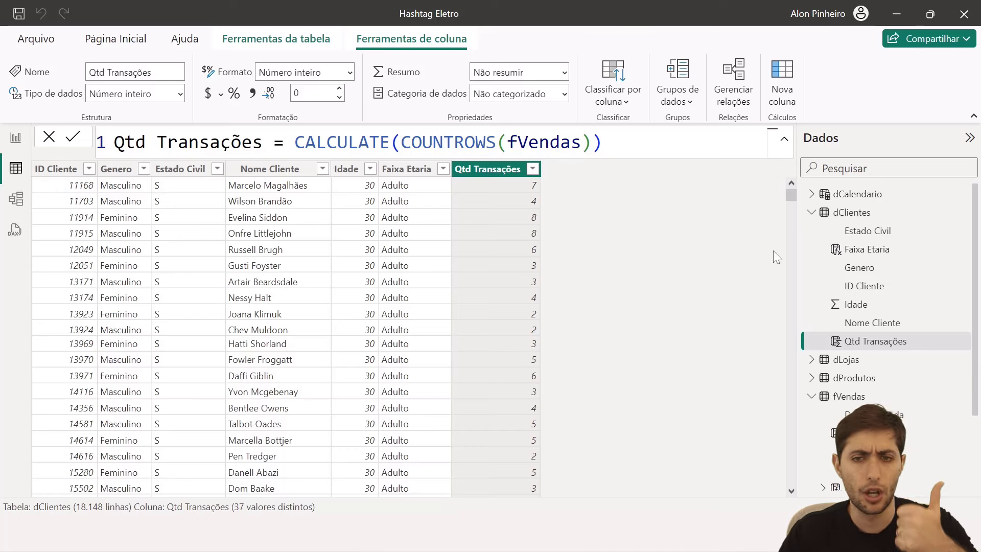
Filter the fVendas table's ID Cliente column to the ID of the first customer listed in dClientes.
scroll(812, 278, "down", 2)
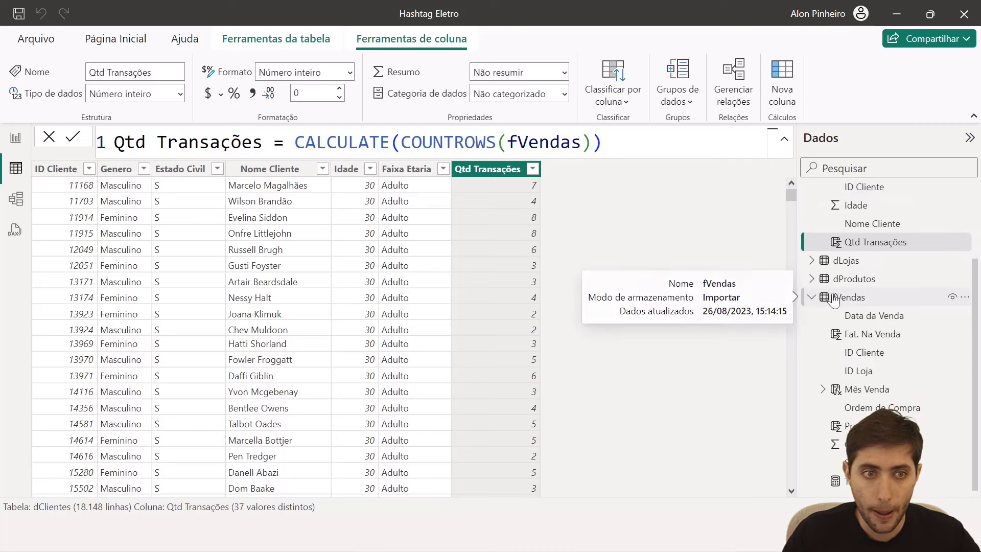
left_click(848, 297)
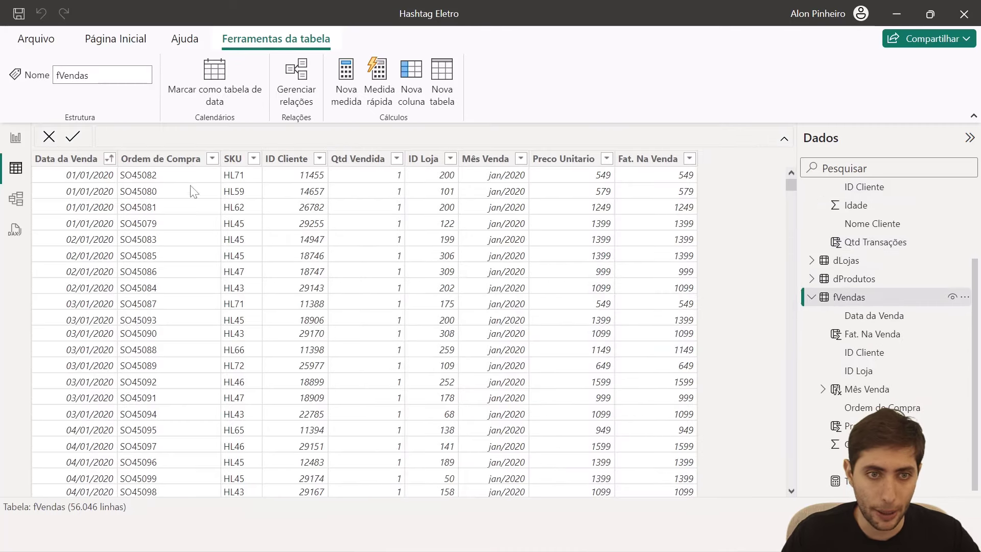
left_click(319, 159)
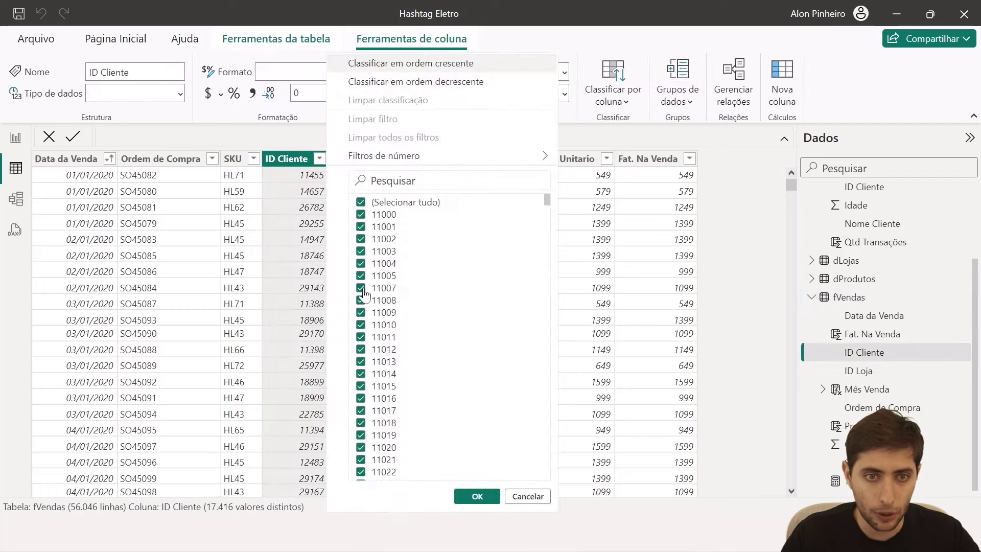
left_click(394, 181)
type("116")
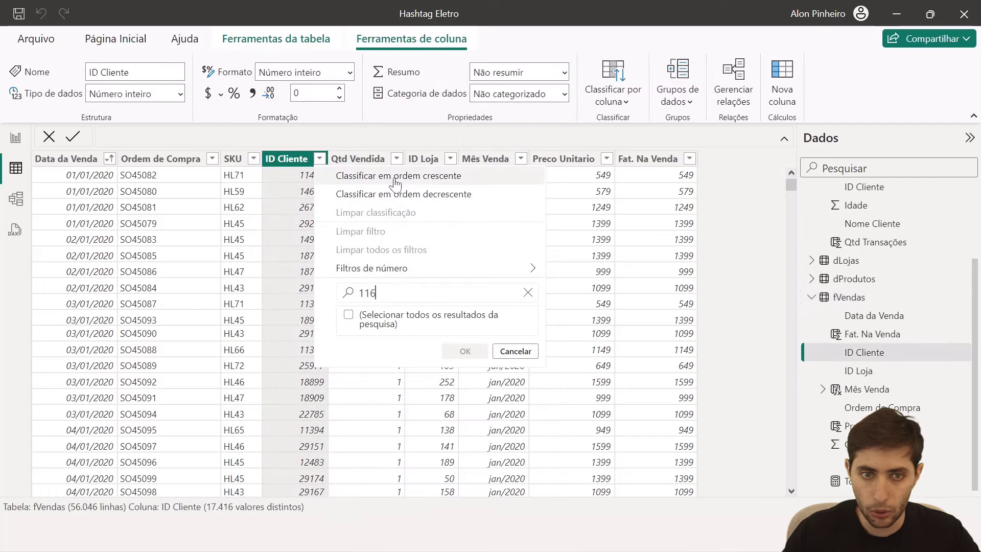
key("BackSpace")
type("1")
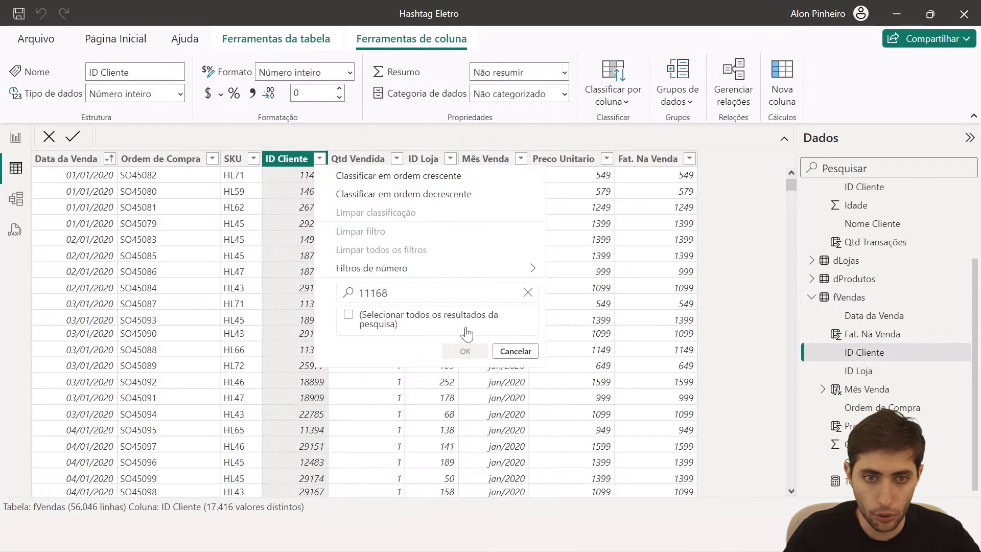
left_click(466, 360)
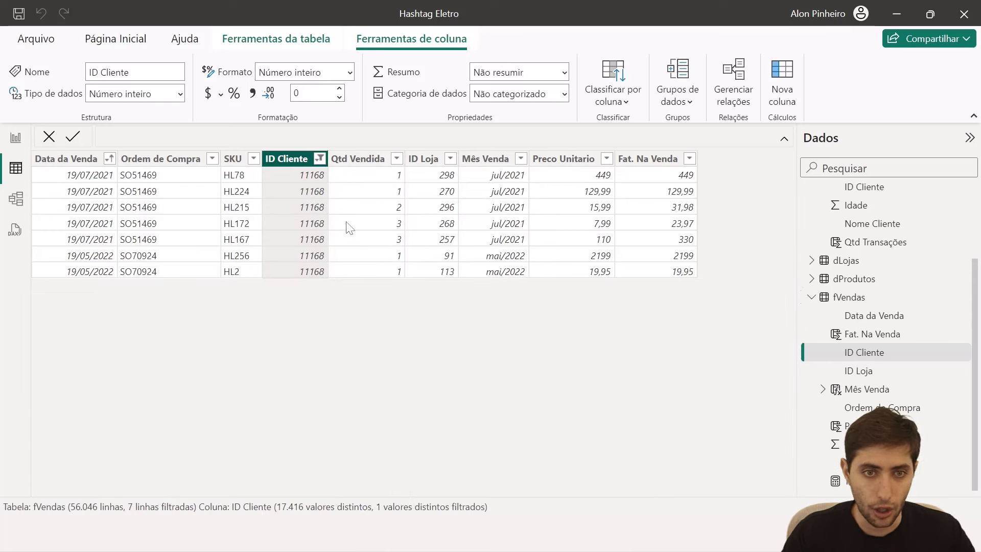
Go through the filtered fVendas rows one by one to count that customer's transactions.
left_click(308, 178)
left_click(311, 196)
left_click(311, 209)
left_click(311, 228)
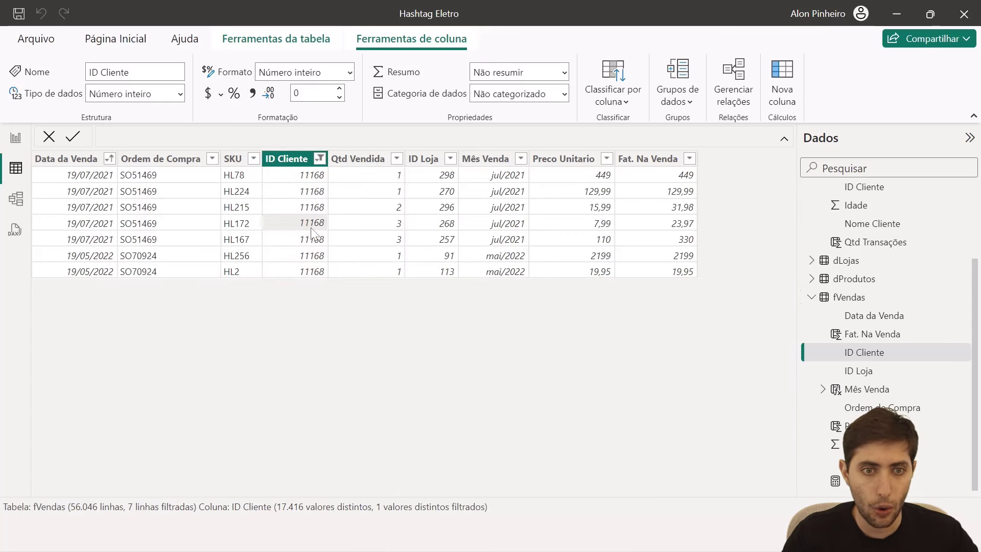
left_click(314, 241)
left_click(316, 255)
left_click(317, 271)
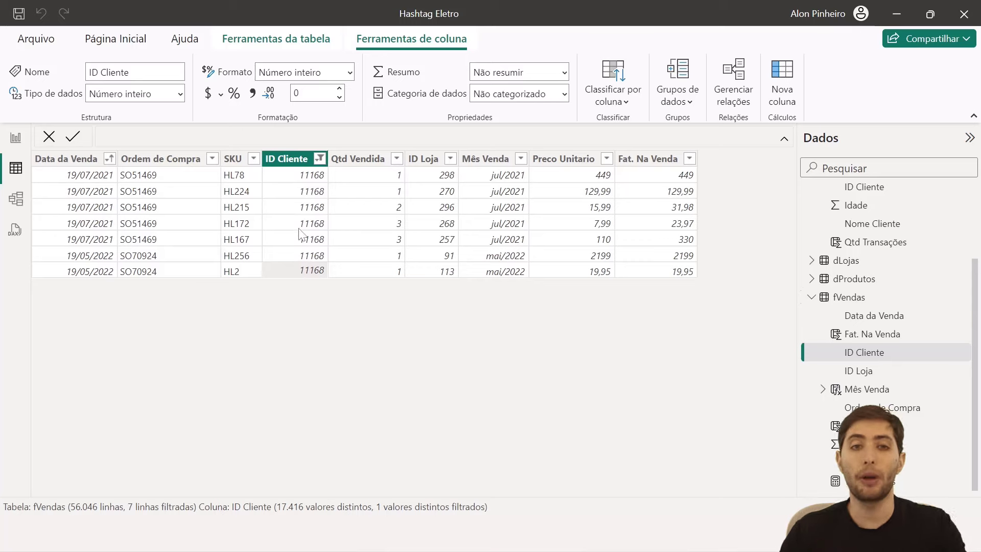
Clear the ID Cliente filter in fVendas and review the COUNTROWS(fVendas) part of the Qtd Transações formula in dClientes.
left_click(320, 158)
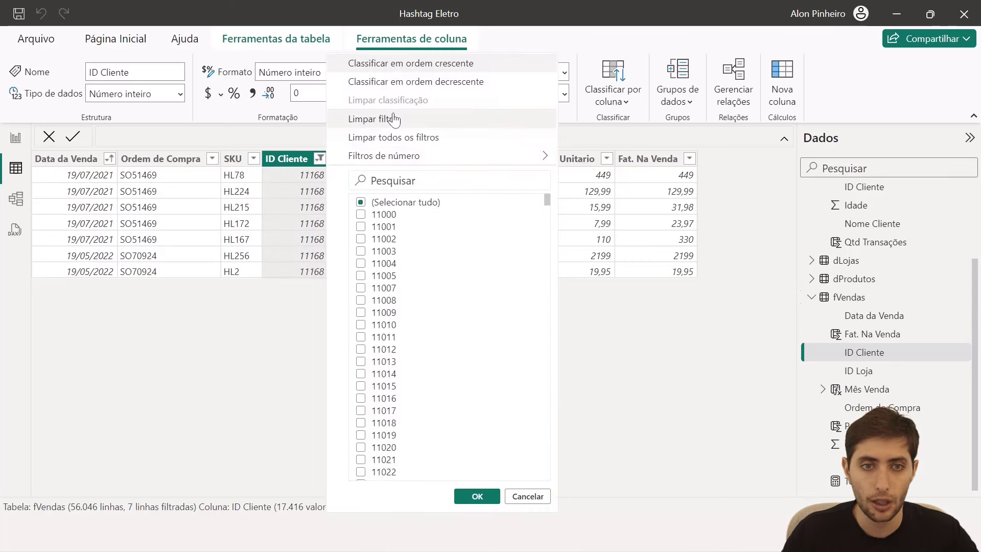
left_click(393, 119)
scroll(889, 230, "up", 2)
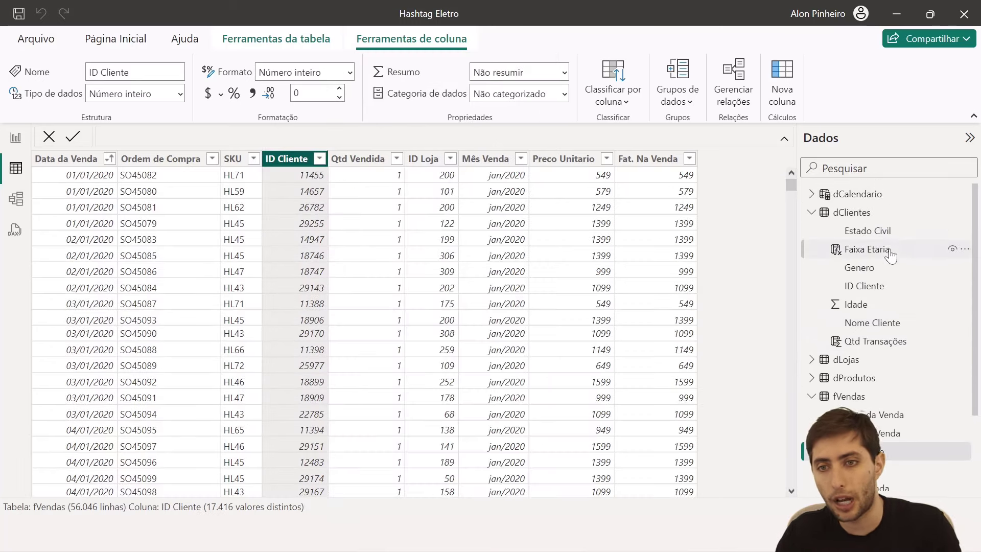
left_click(880, 217)
left_click(476, 159)
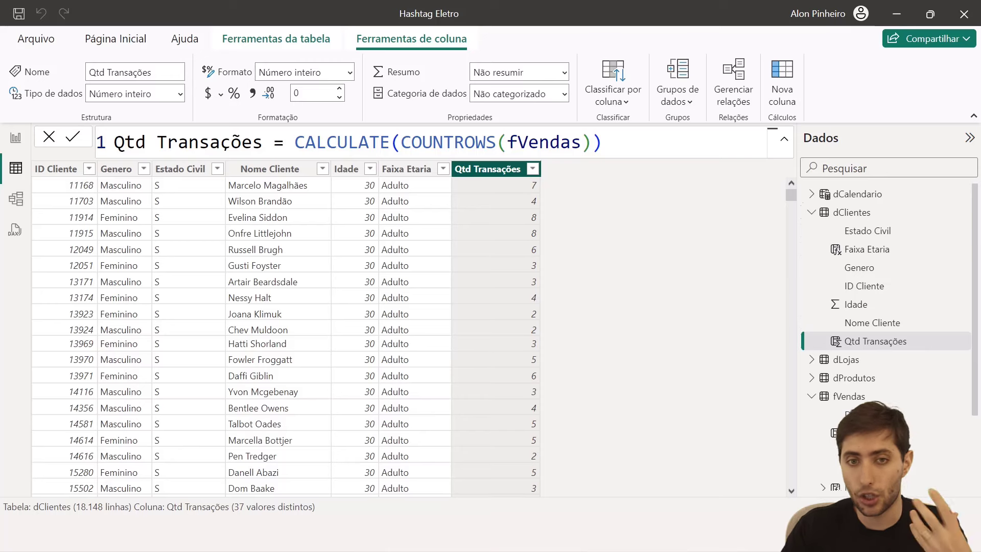
left_click_drag(401, 142, 591, 141)
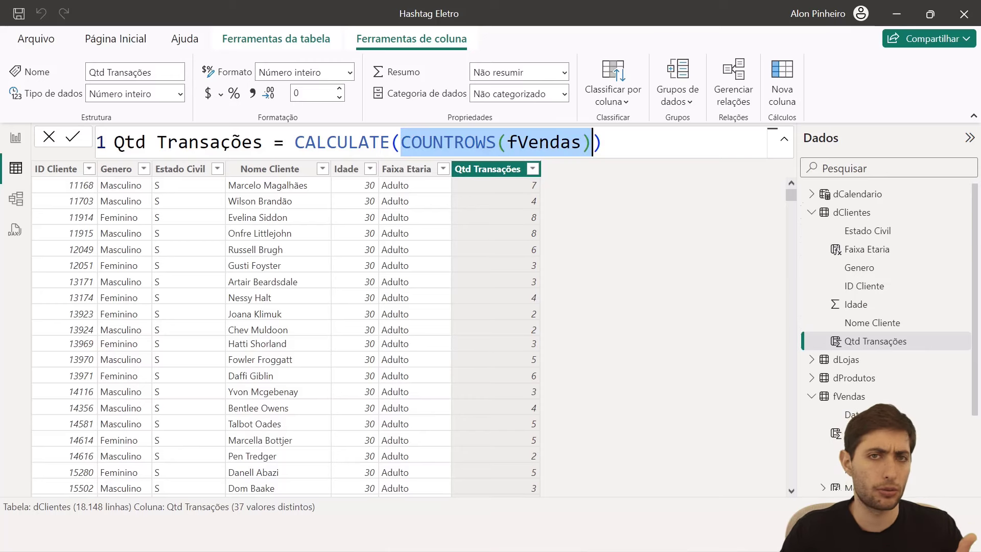
Create a new measure in the fVendas table and name it Qtd Transações.
scroll(851, 381, "down", 3)
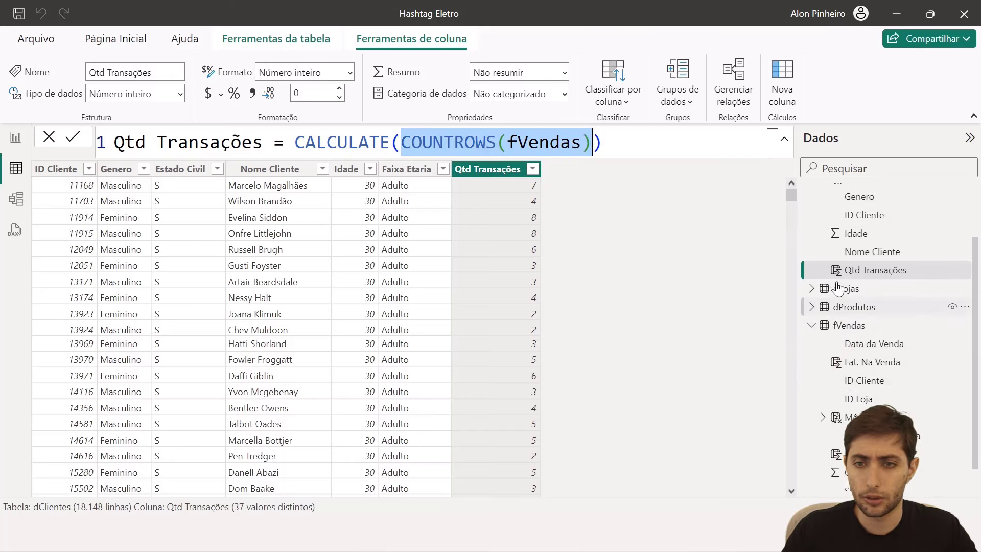
scroll(853, 348, "up", 2)
scroll(858, 305, "down", 3)
left_click(858, 306)
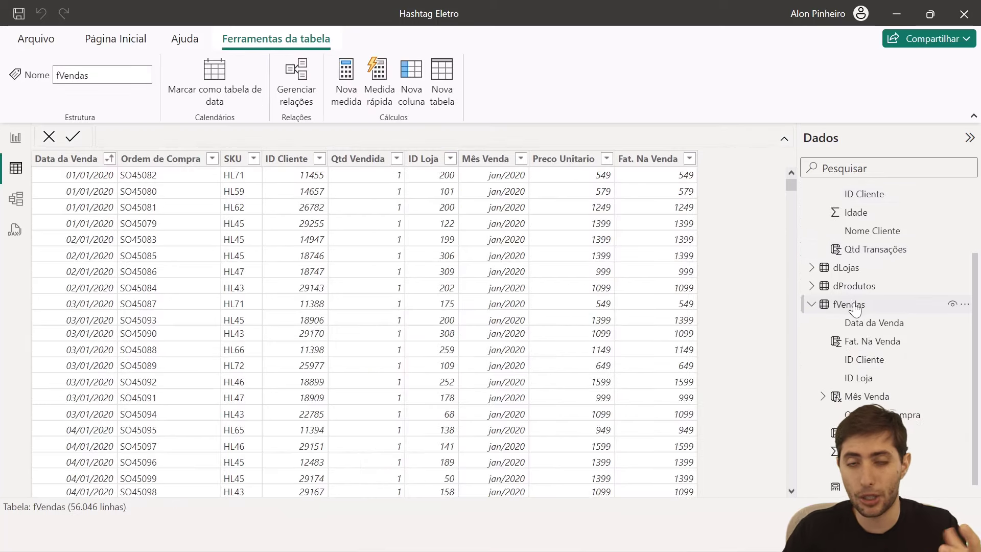
right_click(849, 305)
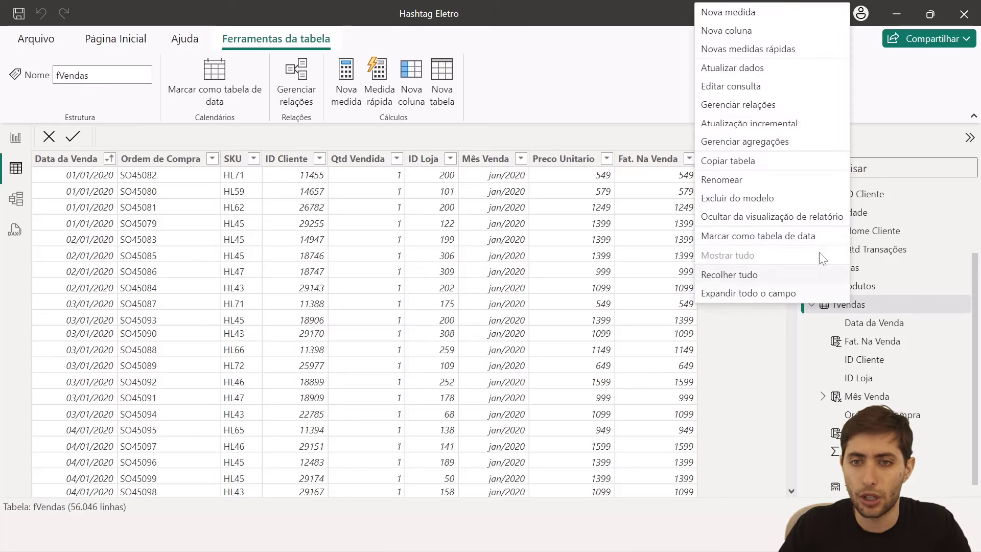
left_click(757, 12)
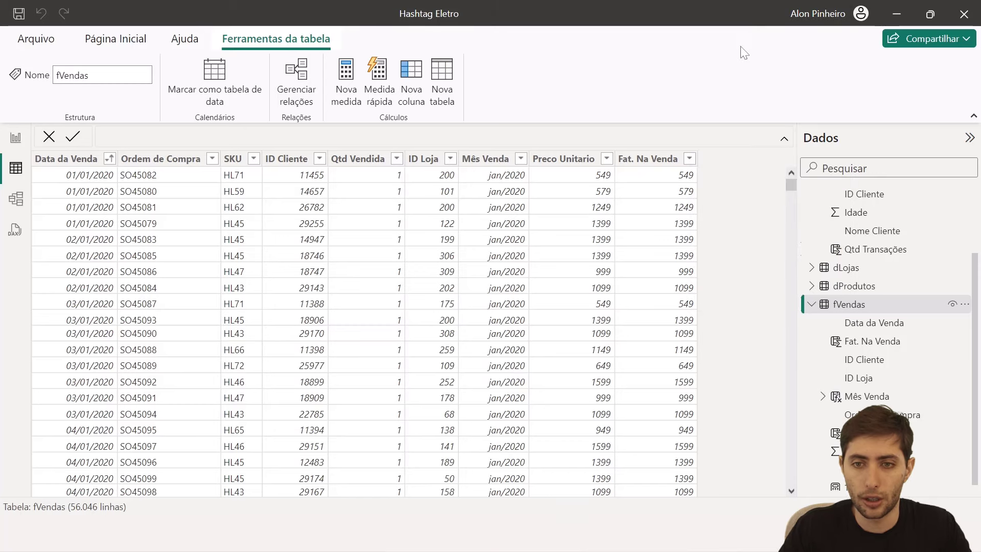
key("Left")
key("ctrl+shift+Right")
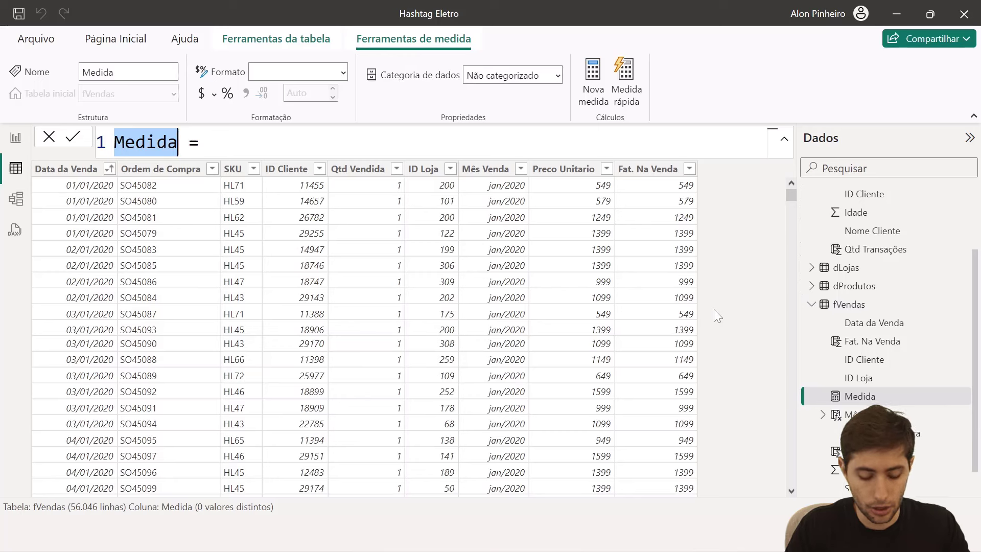
type("Qtd Transações")
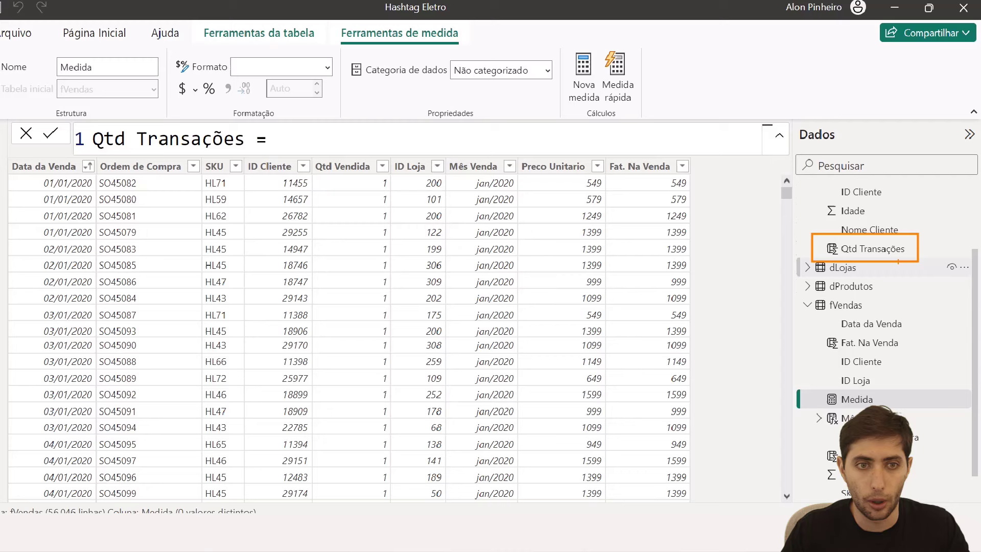
Change the new measure's name to Quant. Transações so it differs from the dClientes column.
key("ctrl+Left")
key("ctrl+Left")
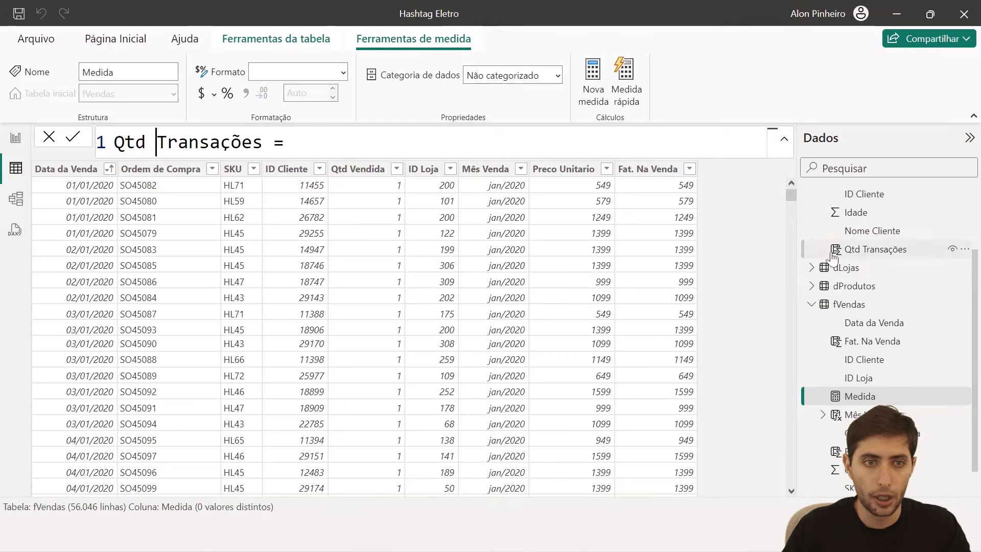
type("Quant.")
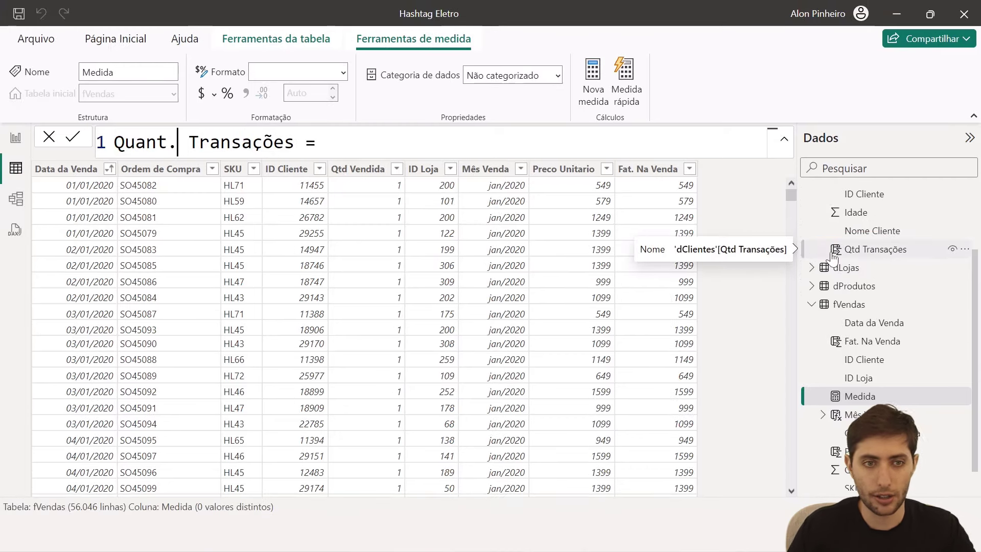
Define the Quant. Transações measure as COUNTROWS(fVendas) and apply it.
key("End")
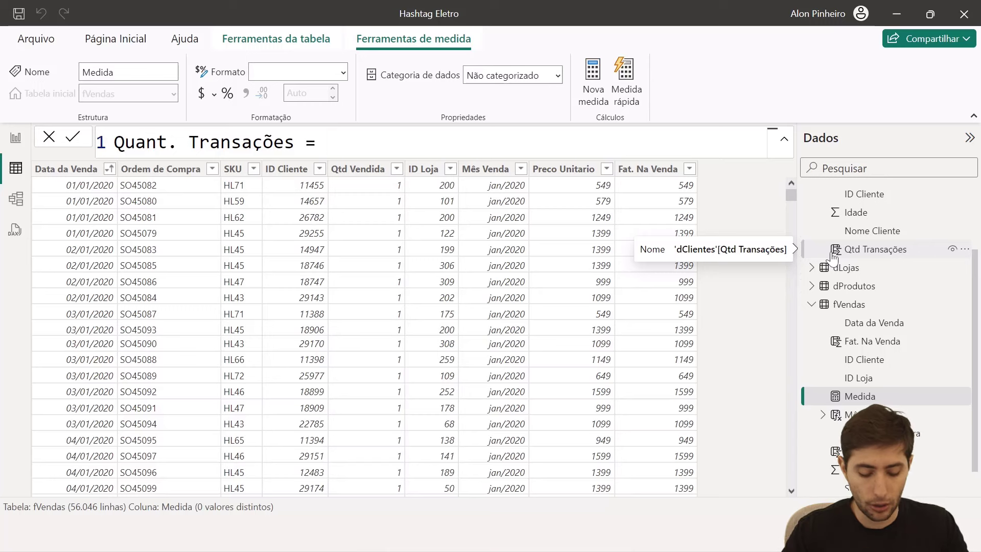
type("countrows(")
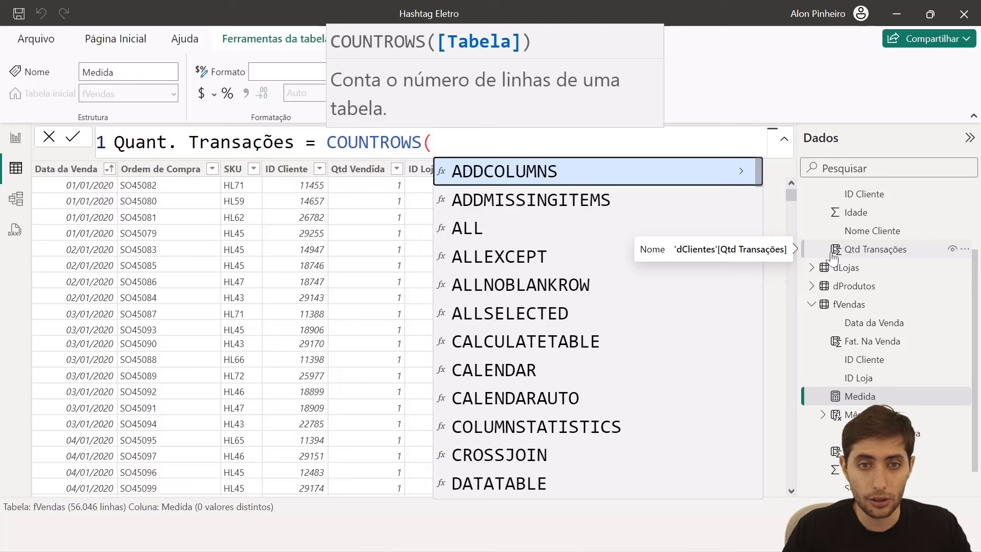
type("fve")
key("Tab")
type(")")
key("Return")
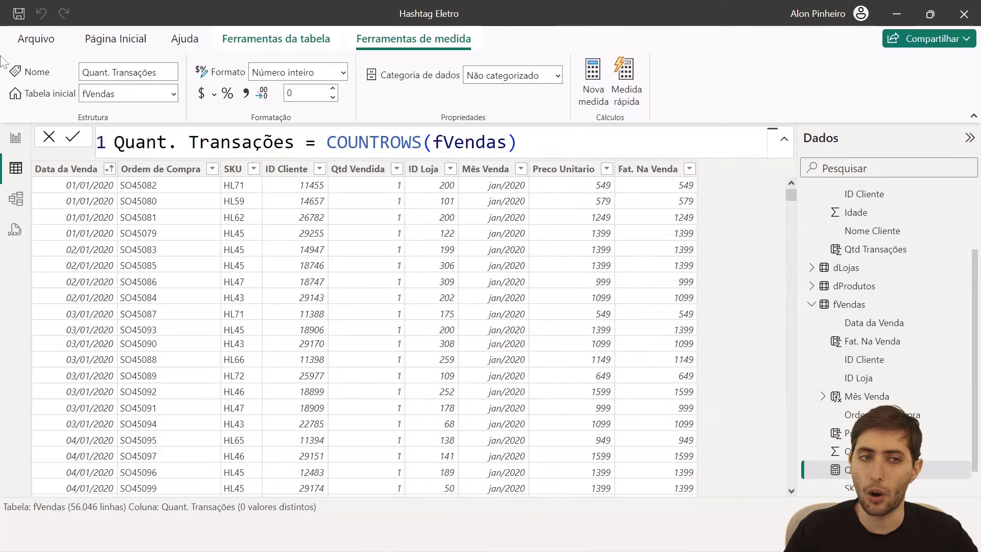
Add a card visual to Página 2 beside the Total Vendas por Marca chart, showing the Quant. Transações measure.
left_click(16, 138)
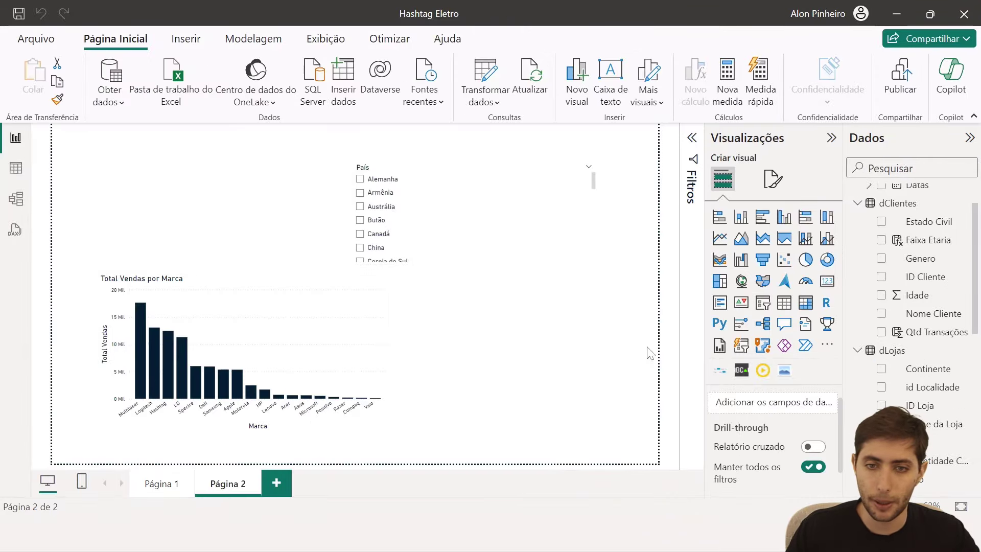
left_click(826, 286)
left_click_drag(217, 260, 534, 404)
left_click(899, 168)
type("Quant")
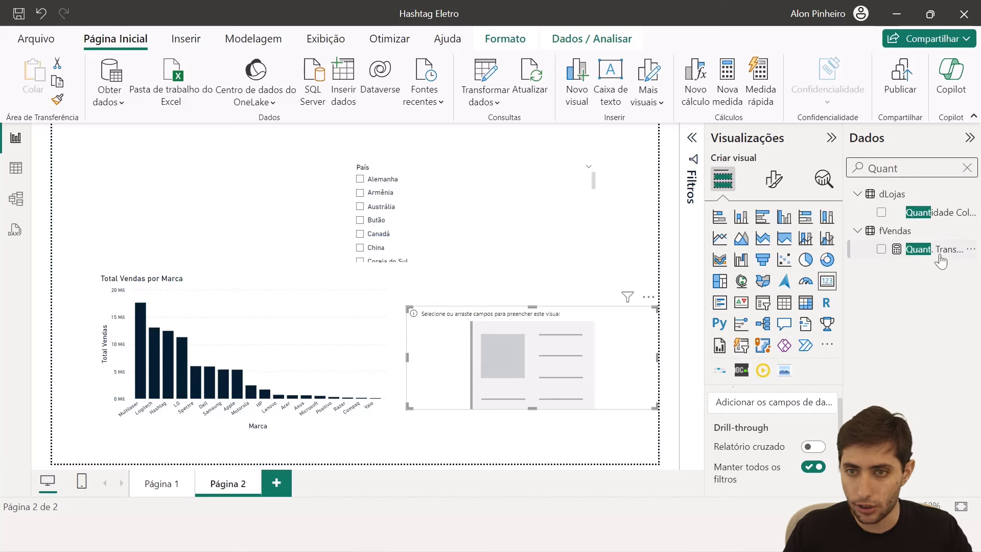
left_click_drag(935, 249, 766, 402)
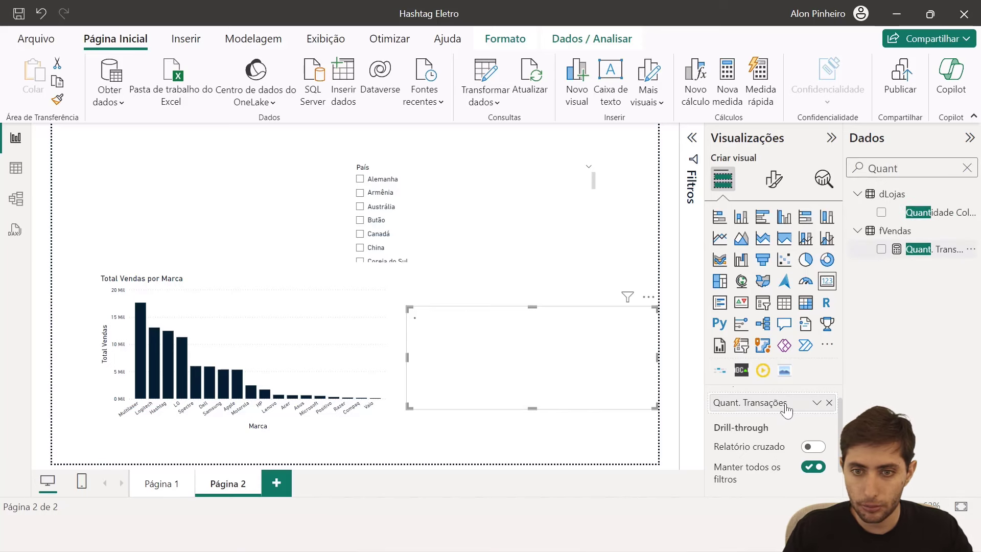
Set the display units of the card's callout value to Nenhum.
left_click(774, 179)
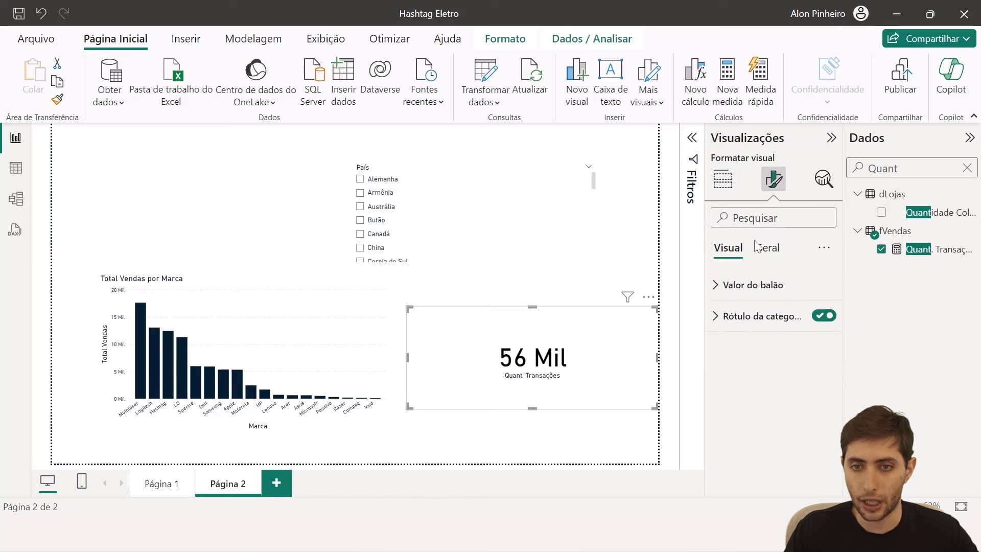
left_click(739, 285)
left_click(745, 446)
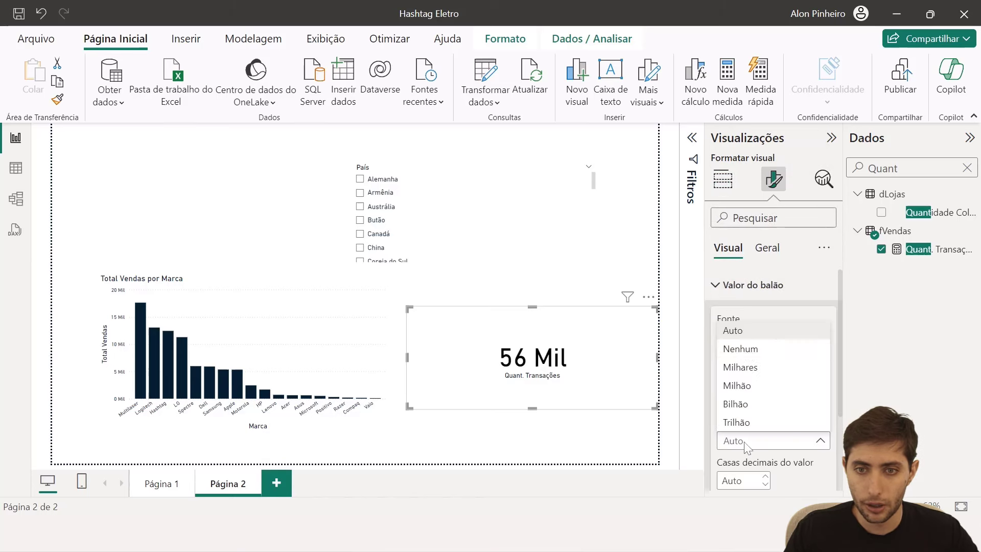
left_click(741, 348)
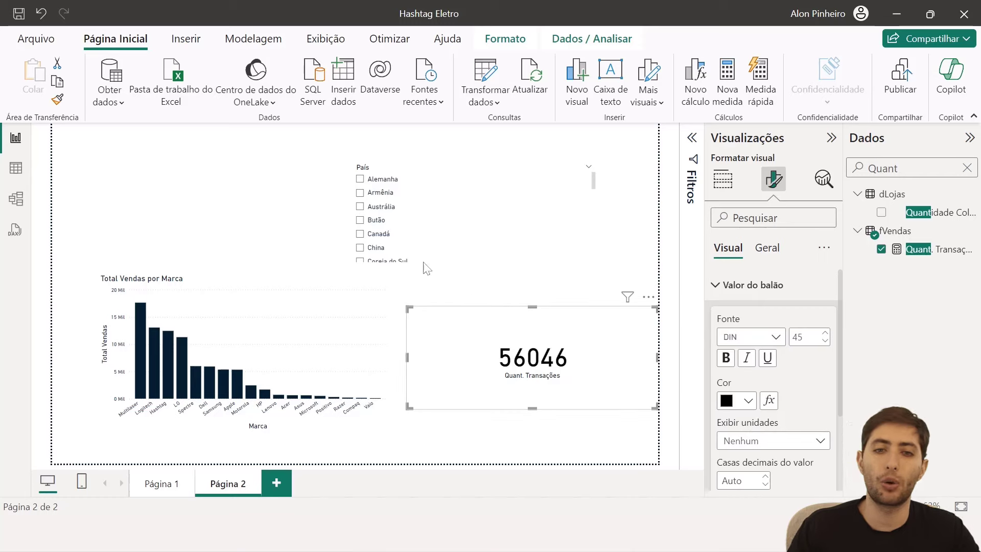
Delete the Qtd Transações calculated column from the dClientes table.
left_click(16, 168)
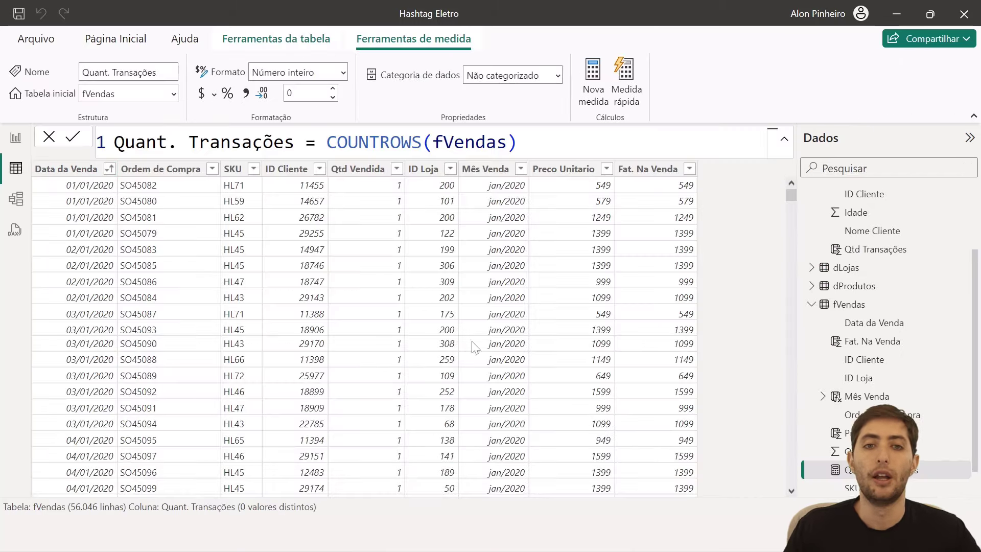
scroll(910, 276, "up", 3)
left_click(892, 213)
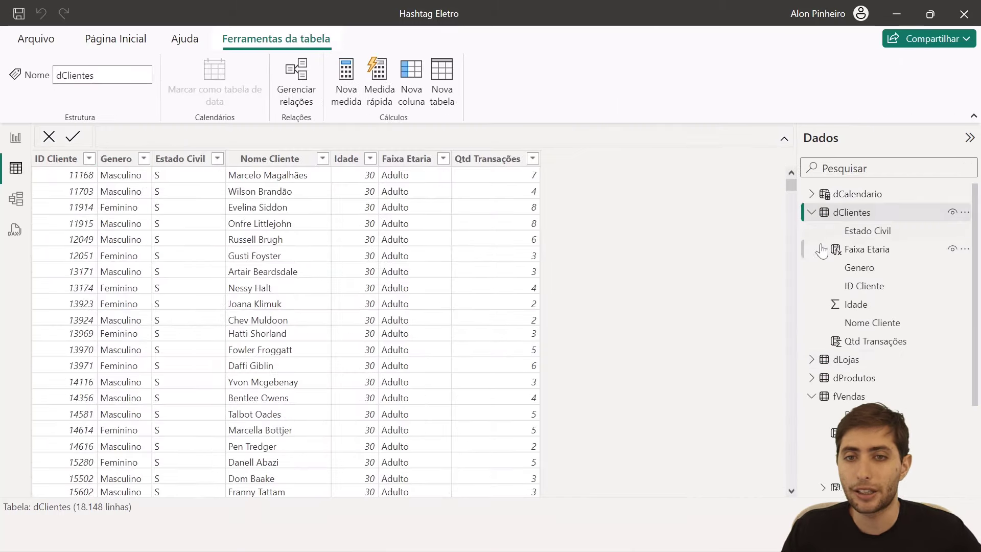
left_click(465, 159)
left_click_drag(295, 142, 603, 143)
right_click(513, 172)
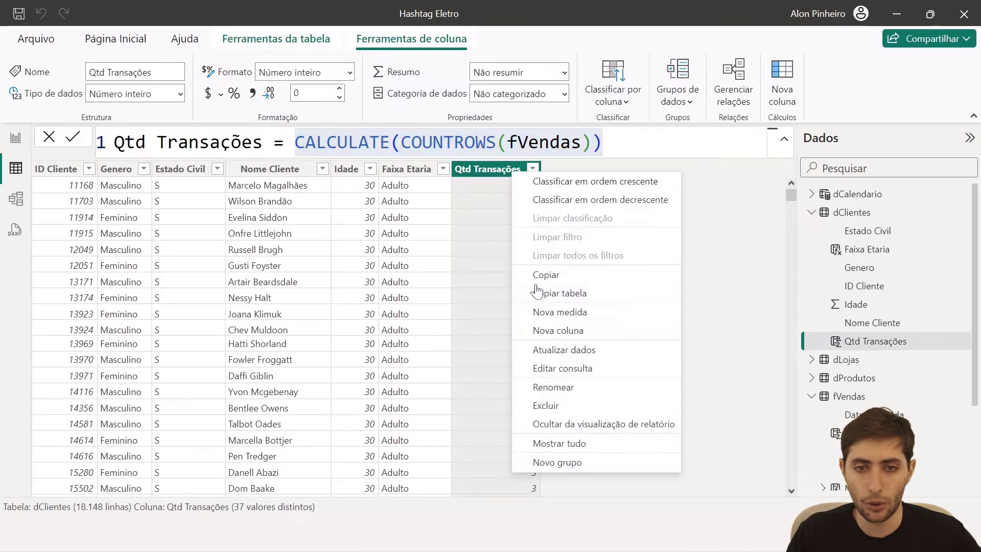
left_click(545, 405)
left_click(561, 298)
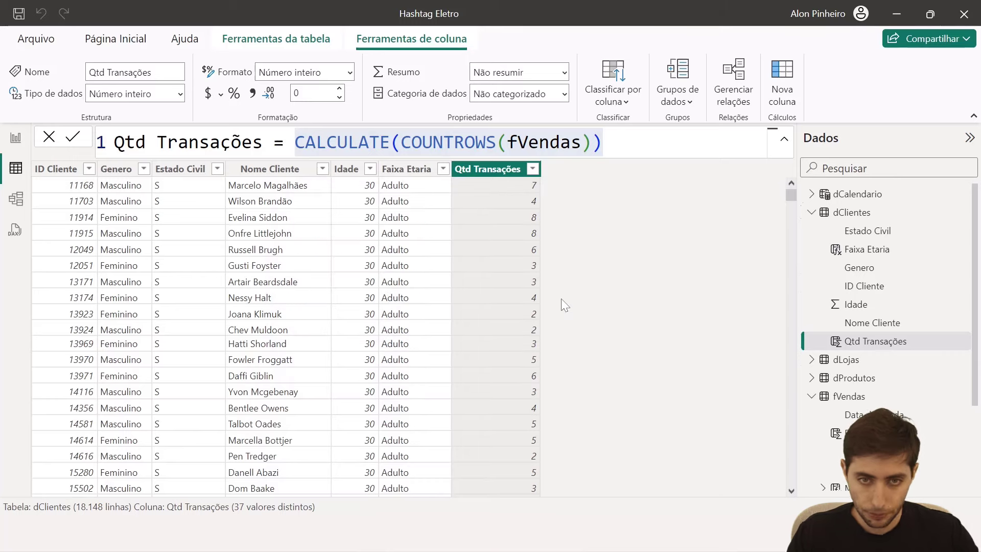
Create a calculated column in dClientes defined as Qtd Transações = [Quant. Transações].
right_click(409, 224)
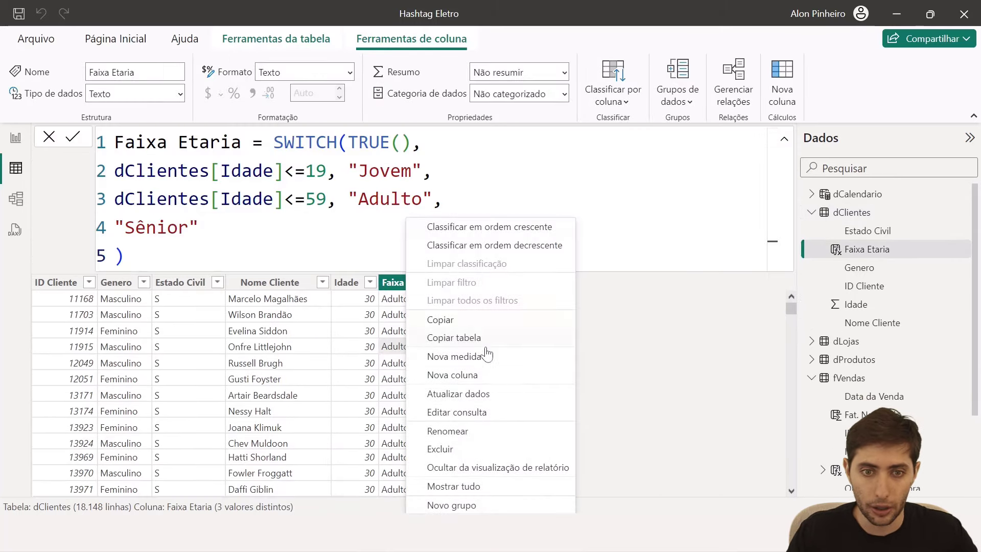
left_click(486, 373)
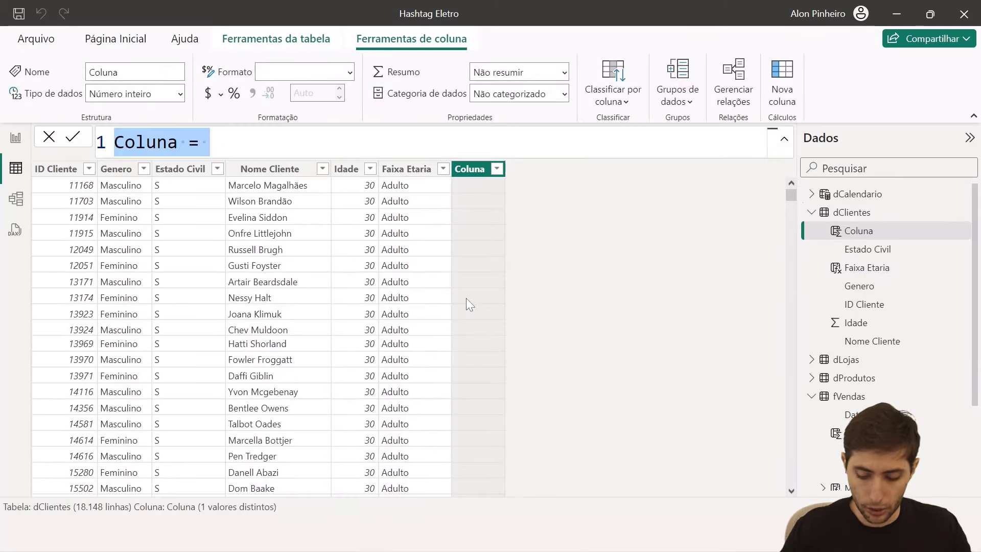
type("Qtd Tr")
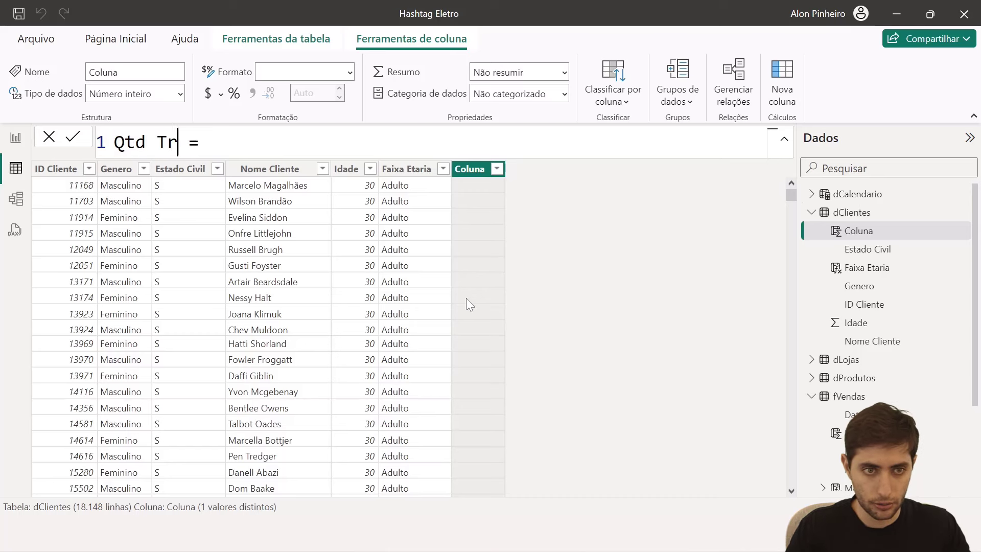
type("ansações")
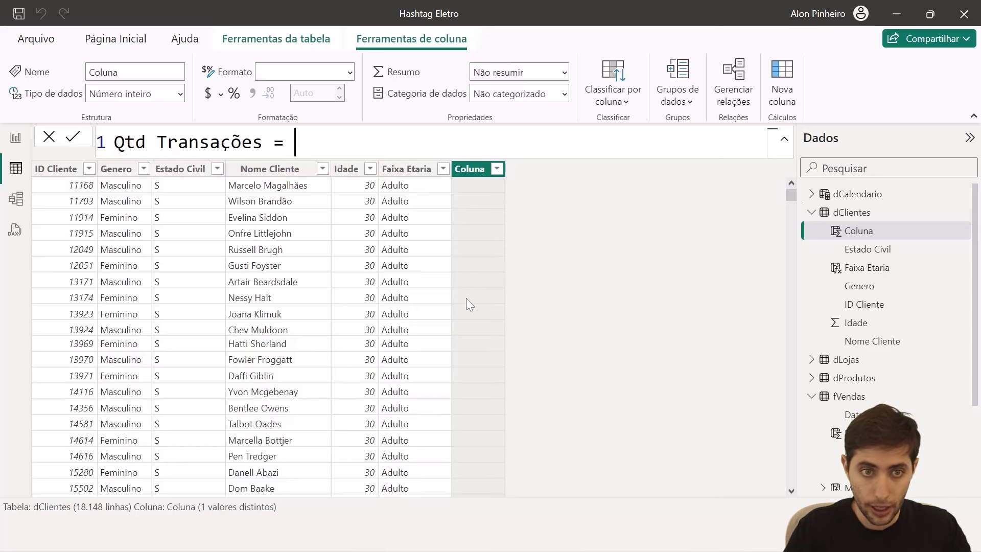
type("quan")
key("Tab")
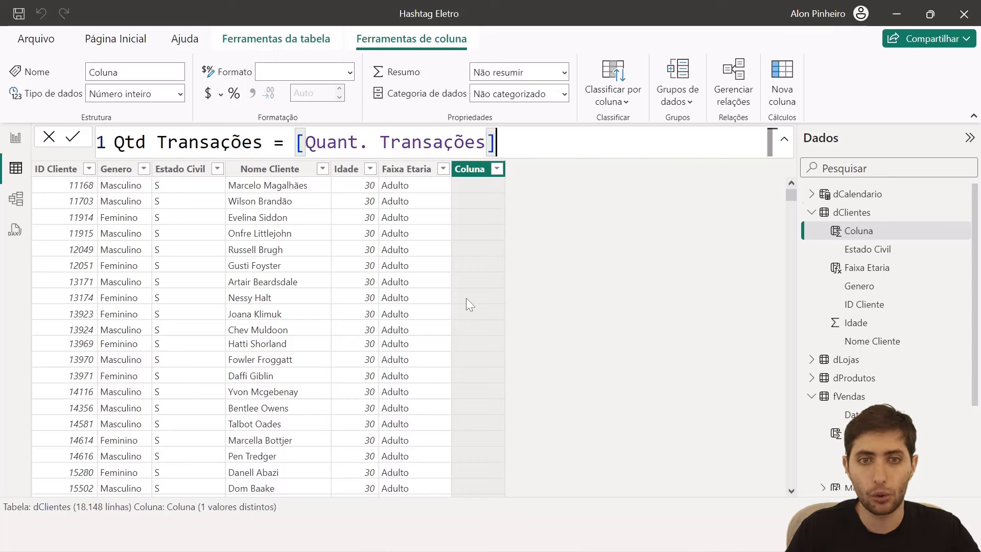
key("Return")
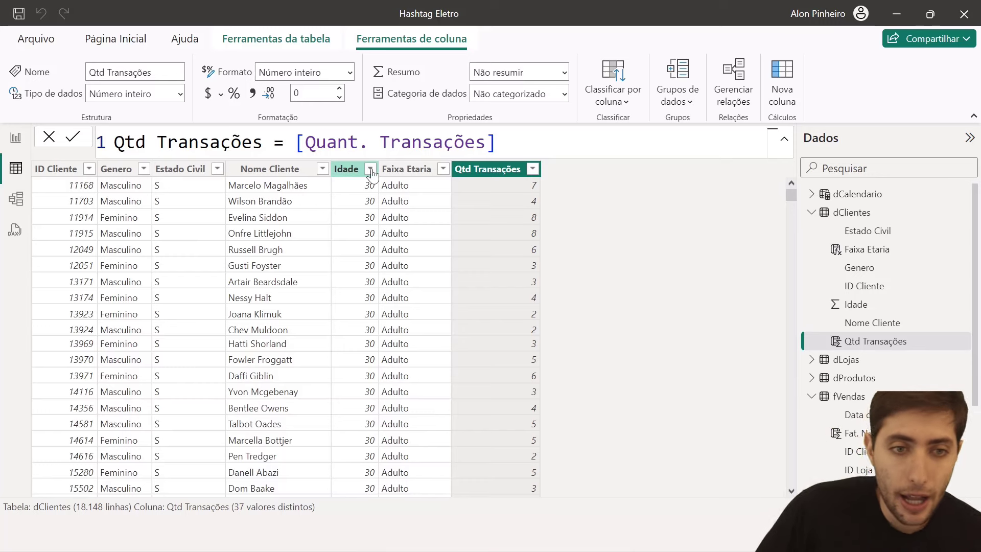
Add a new blank page to the report after Página 2.
left_click(16, 138)
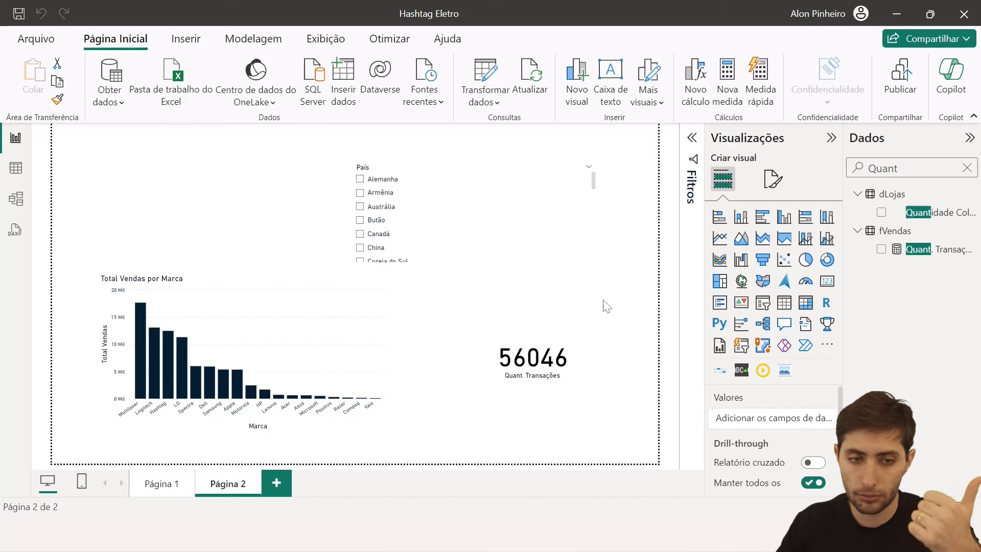
left_click(278, 485)
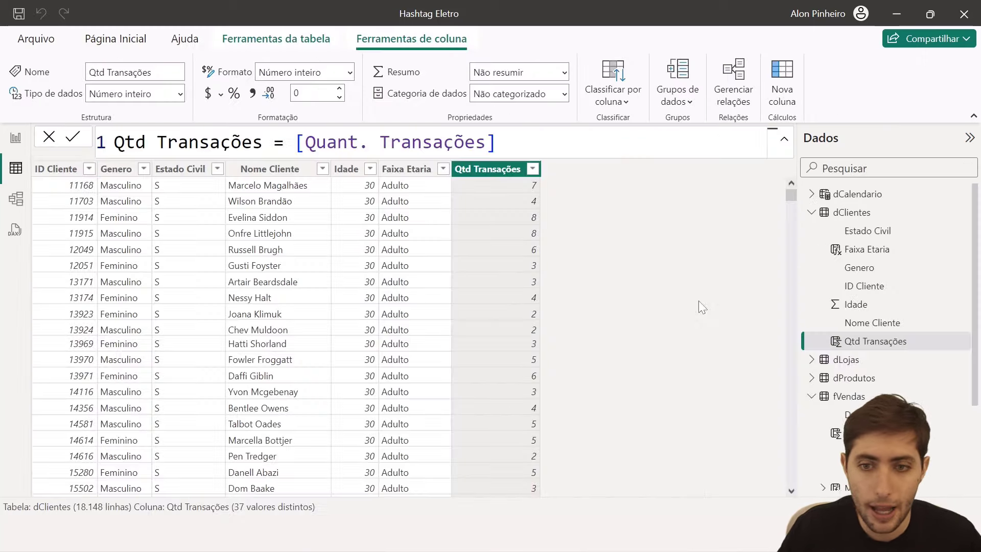
Examine the STARTOFMONTH formula of the Mês Venda column in the fVendas table and compare its values with the sale dates.
left_click(811, 212)
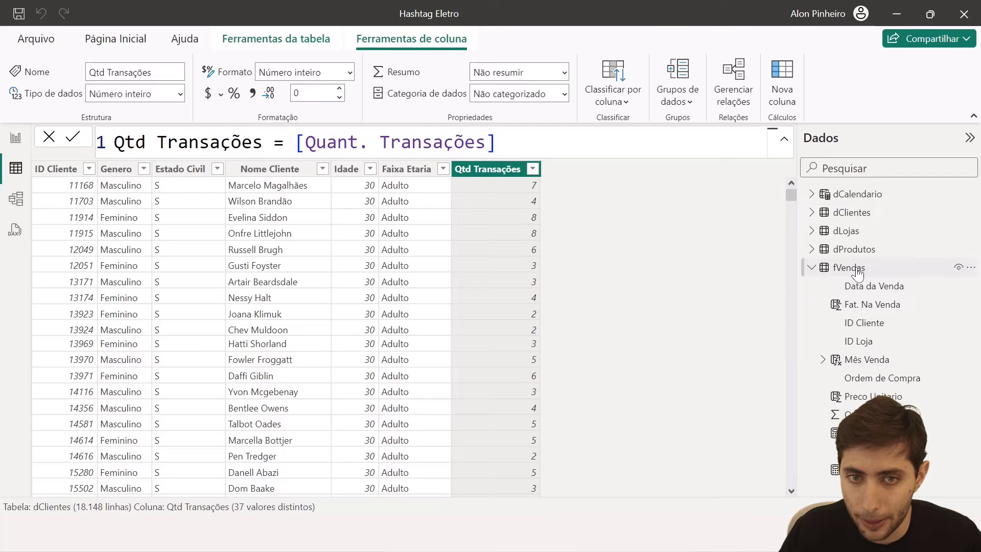
left_click(850, 267)
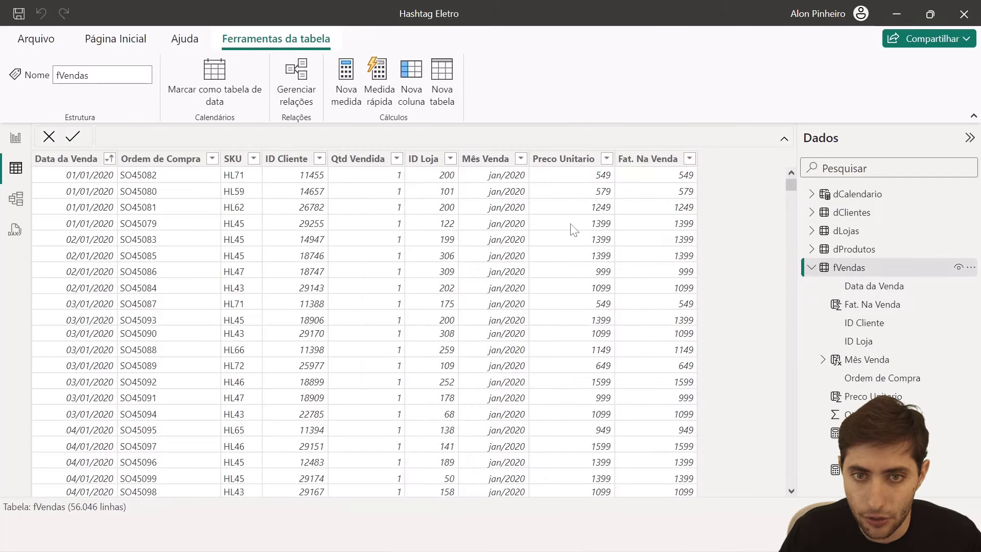
left_click(498, 162)
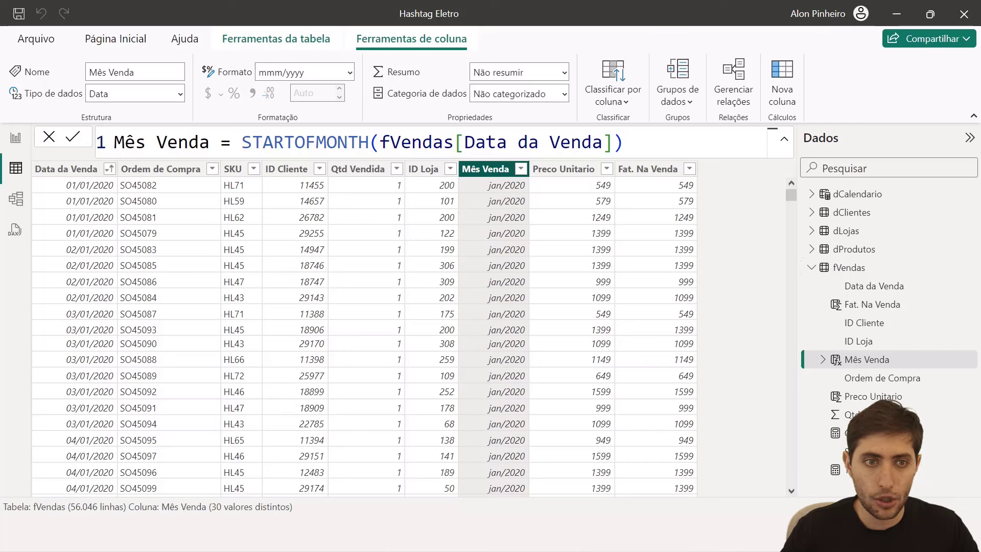
left_click_drag(242, 142, 369, 142)
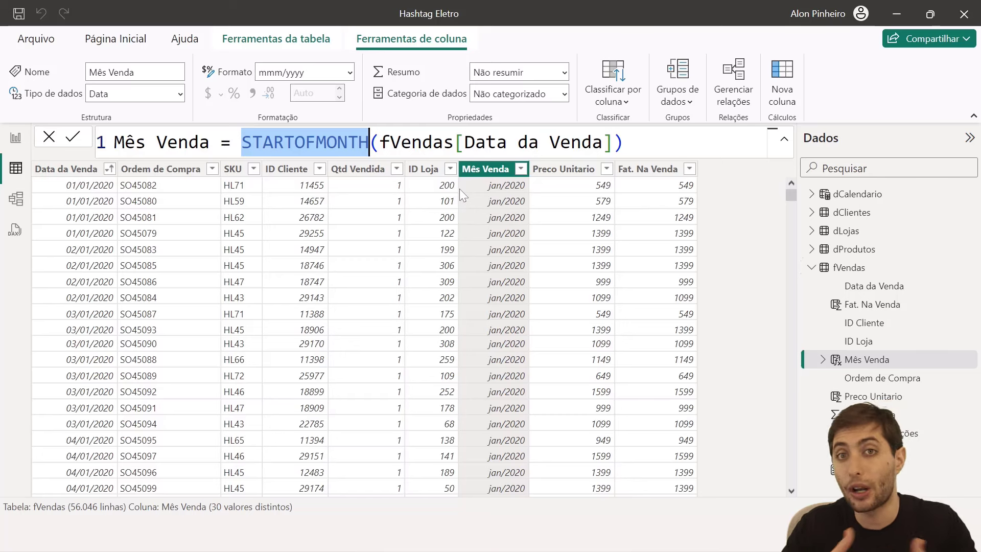
left_click(509, 193)
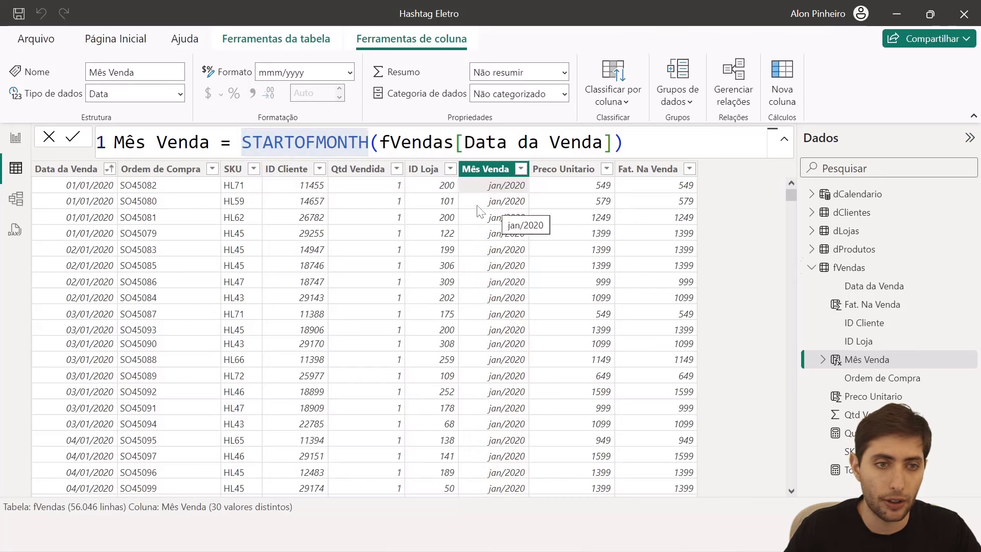
scroll(179, 328, "down", 2)
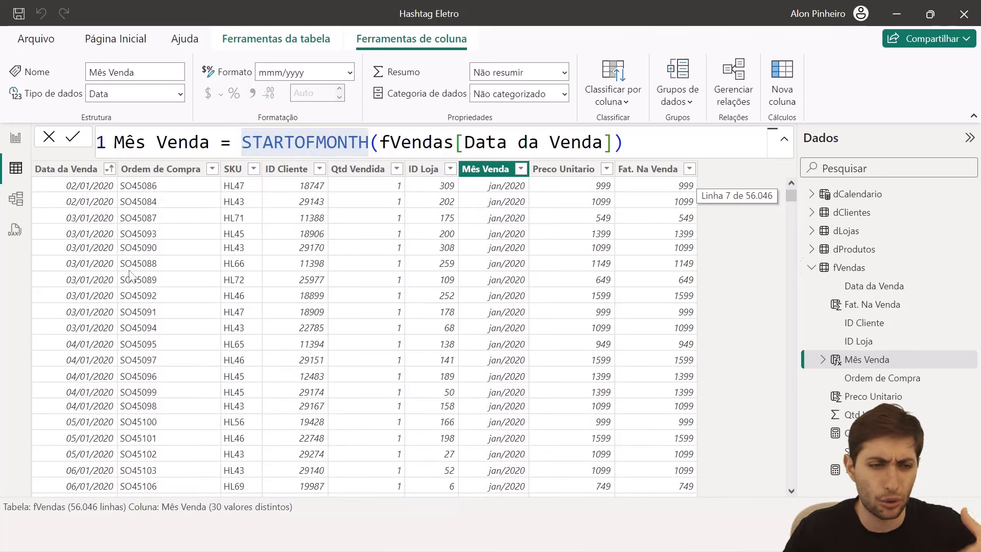
scroll(134, 286, "down", 1)
scroll(154, 291, "up", 4)
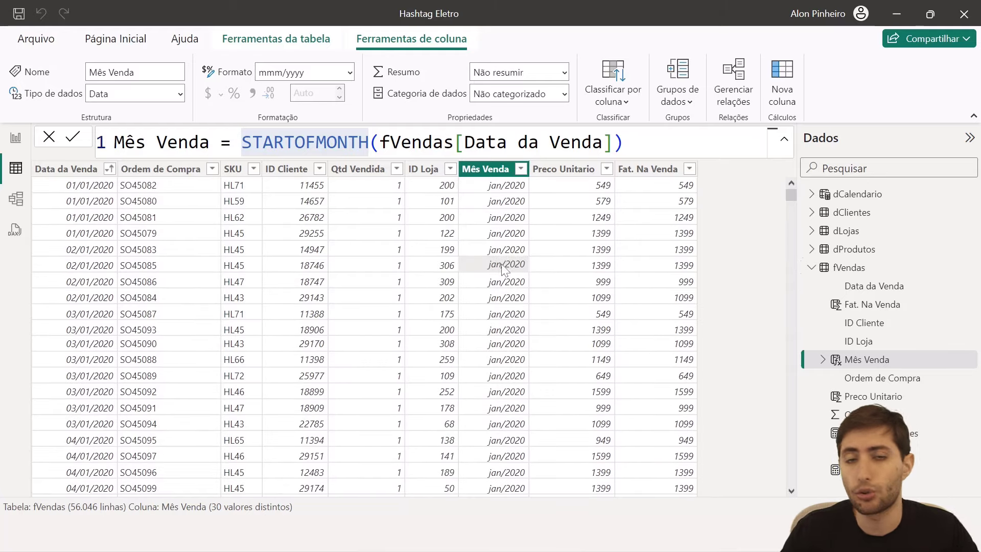
left_click(498, 181)
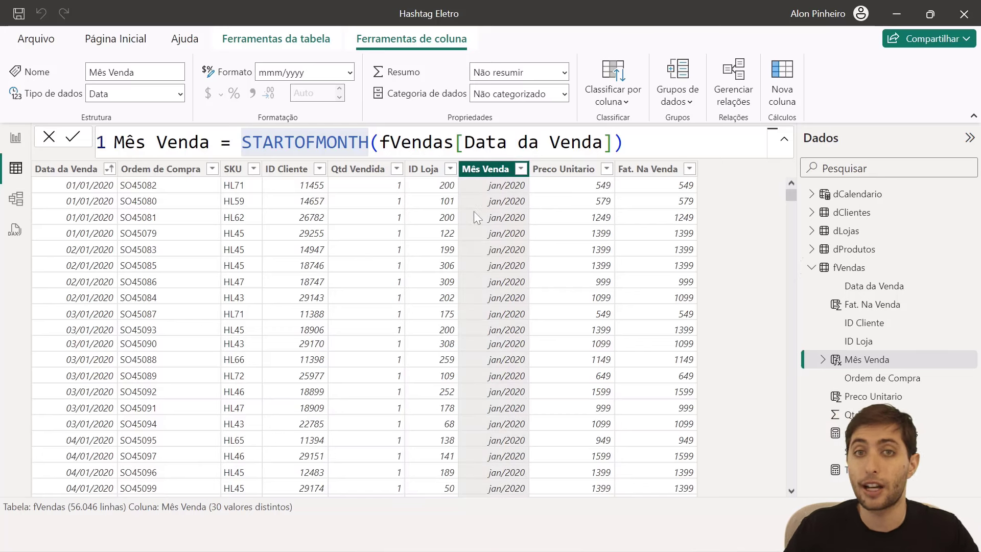
Add an enlarged matrix visual to Página 3 with the Mês Venda field of fVendas as its rows.
left_click(16, 137)
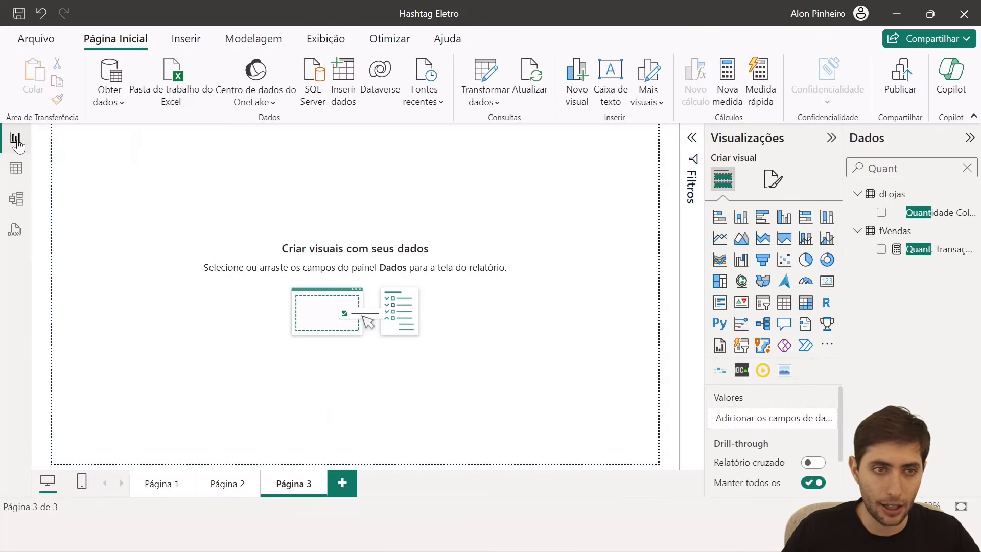
left_click(806, 302)
left_click_drag(133, 243, 199, 276)
left_click_drag(254, 289, 366, 400)
left_click(967, 169)
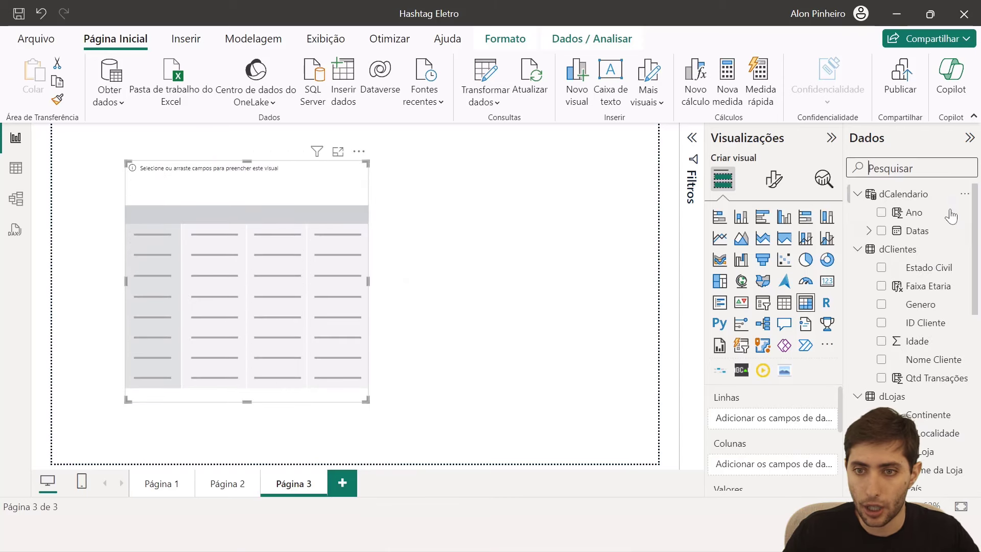
scroll(920, 345, "down", 10)
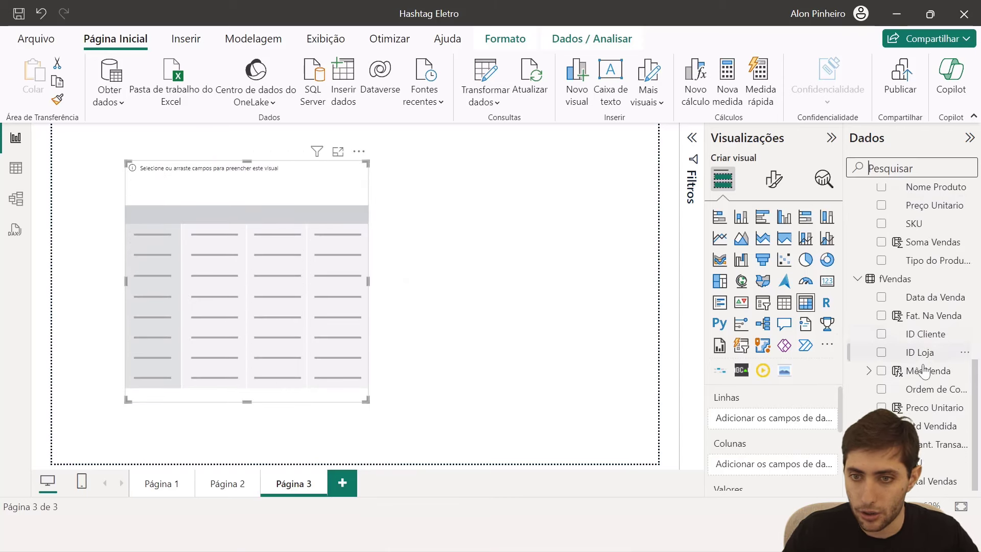
left_click_drag(928, 372, 789, 418)
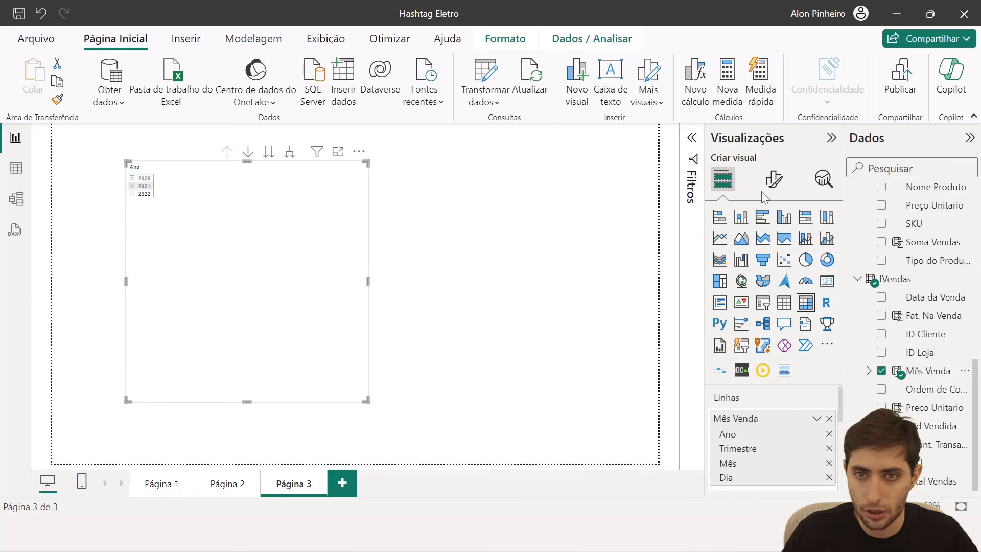
Set the matrix's global font size to 24 and enlarge the visual on the page.
left_click(774, 179)
type("fonte")
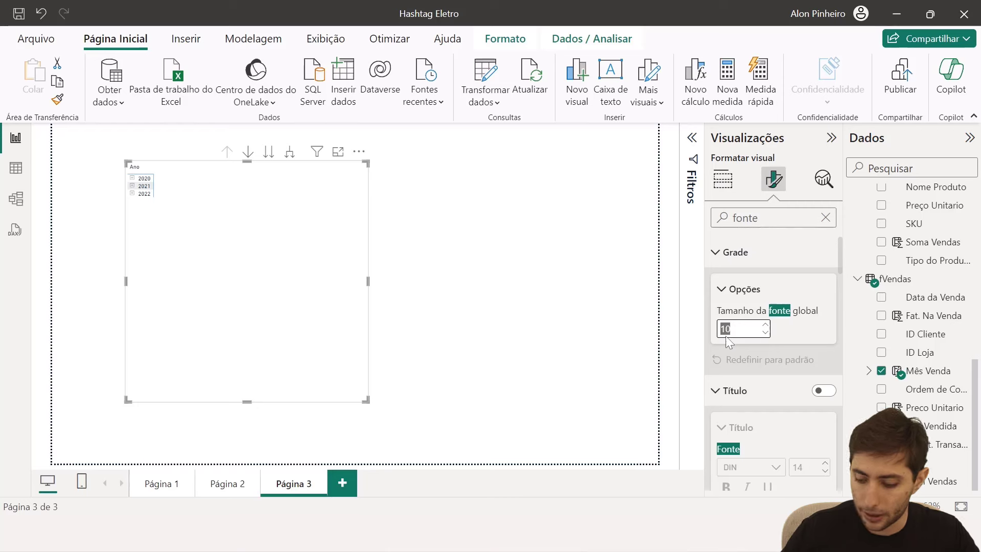
type("24")
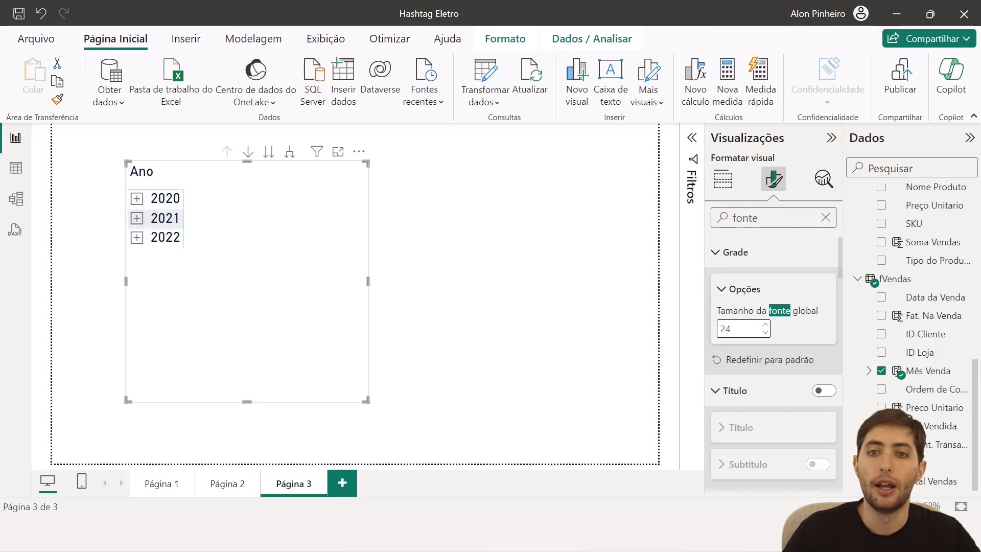
left_click(723, 179)
left_click_drag(366, 400, 420, 436)
Add the Total Vendas measure to the matrix's values.
scroll(732, 475, "down", 1)
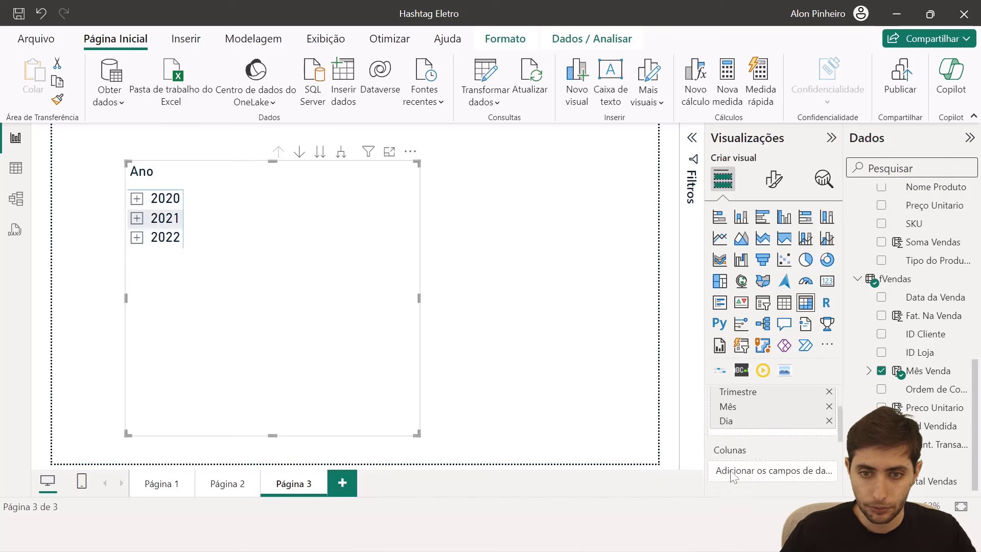
scroll(746, 449, "down", 1)
left_click(868, 168)
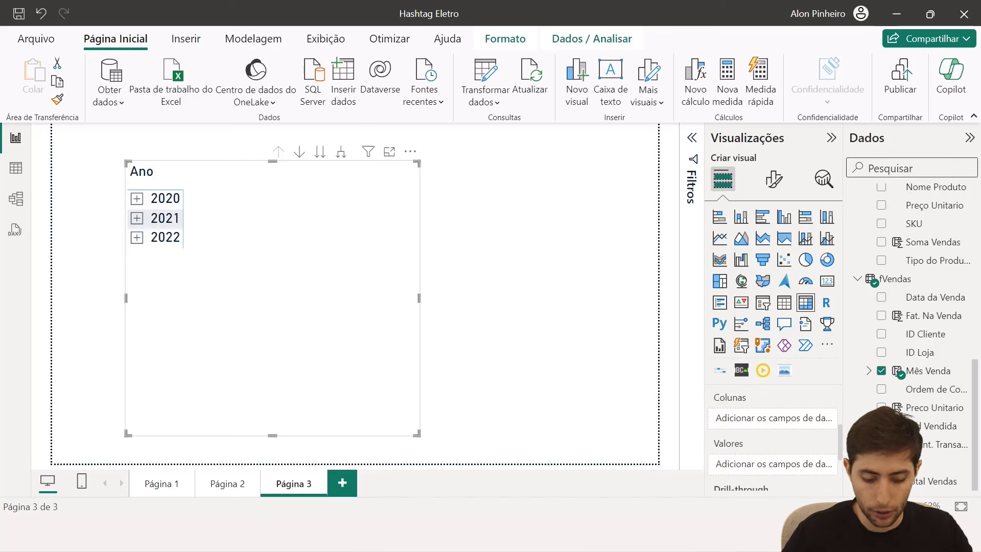
type("Total")
scroll(803, 444, "down", 1)
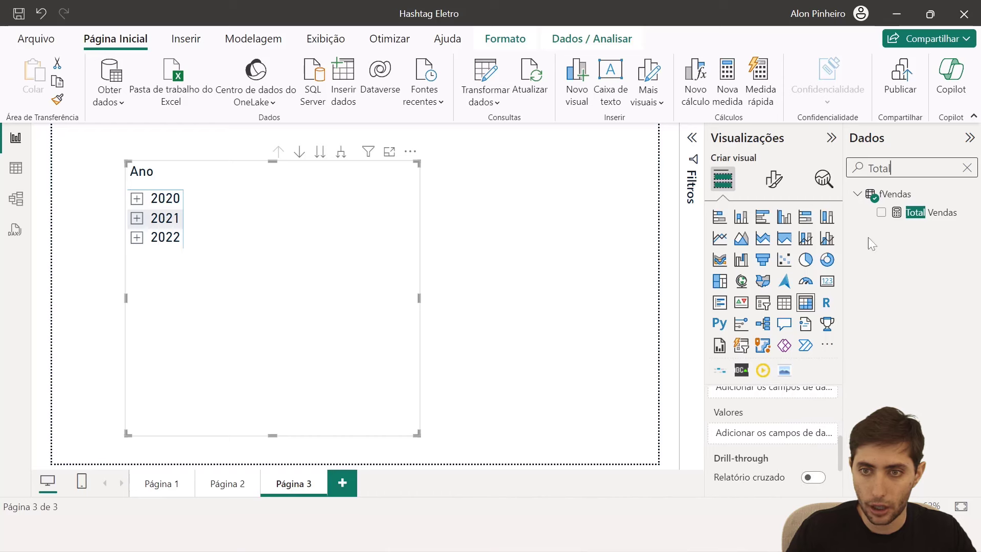
left_click_drag(898, 211, 754, 426)
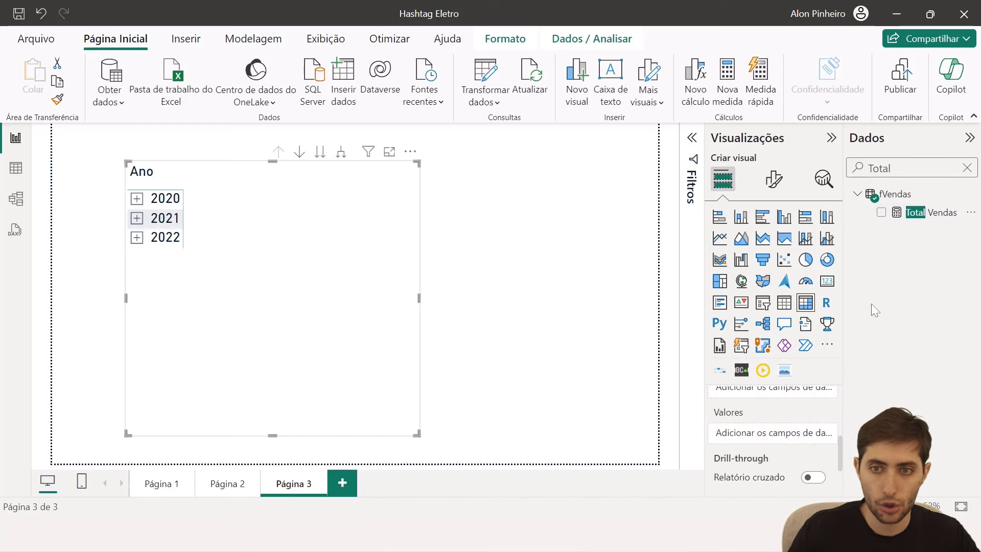
left_click_drag(931, 215, 805, 452)
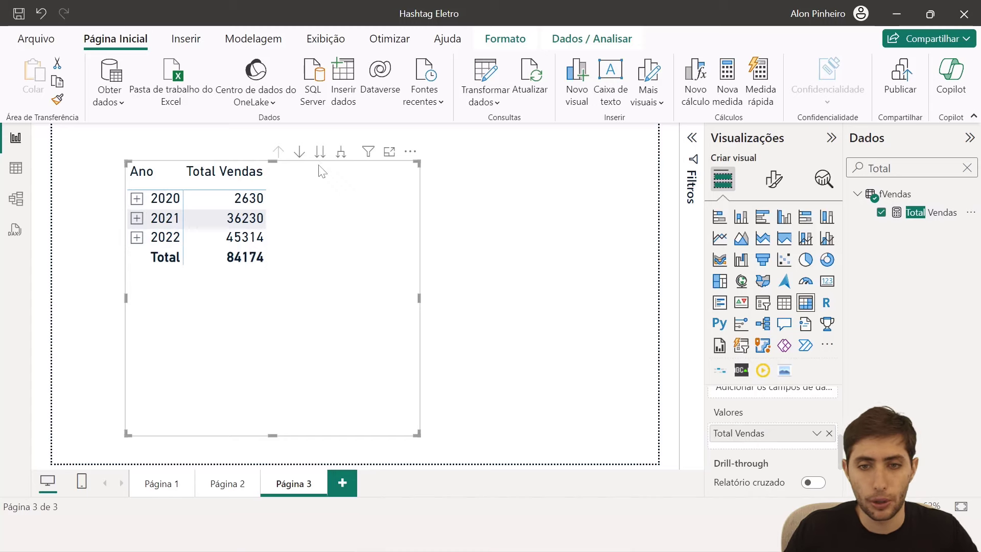
Remove the Trimestre and Dia levels from the Mês Venda hierarchy in the matrix's rows.
scroll(811, 430, "up", 3)
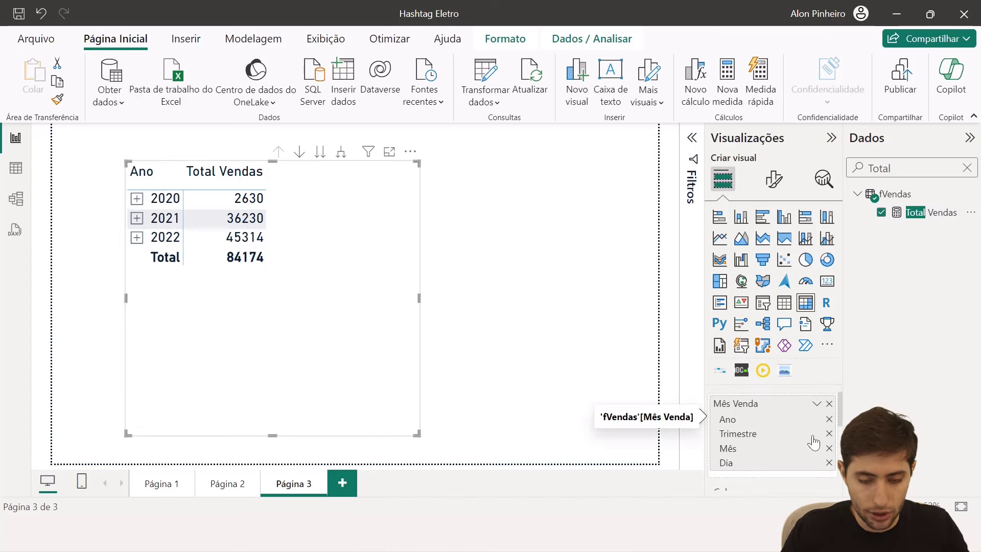
scroll(810, 438, "down", 1)
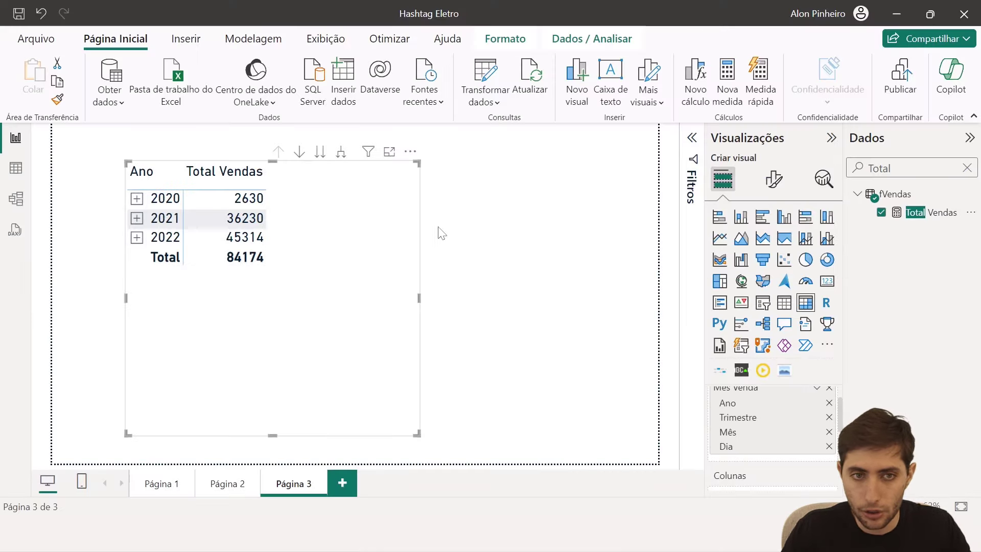
left_click(829, 418)
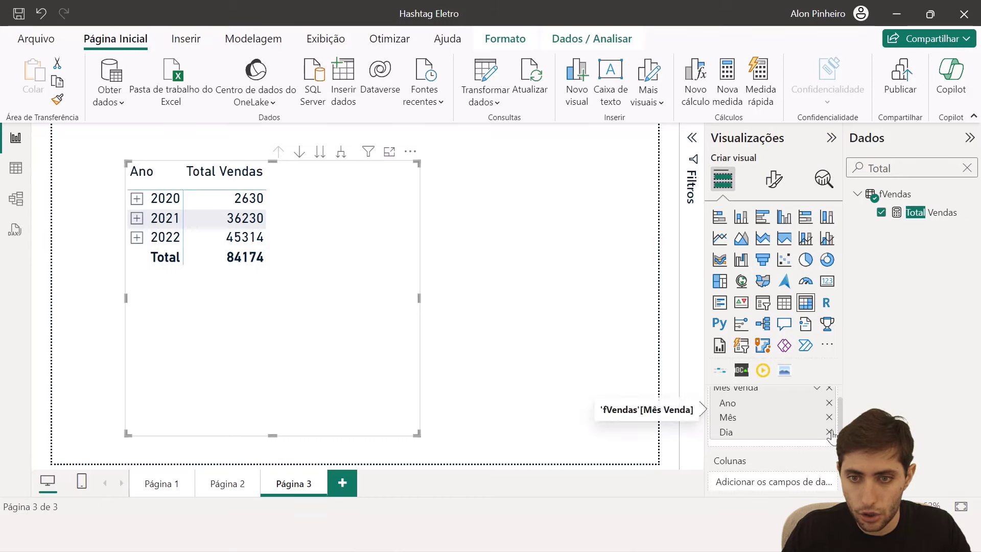
left_click(829, 433)
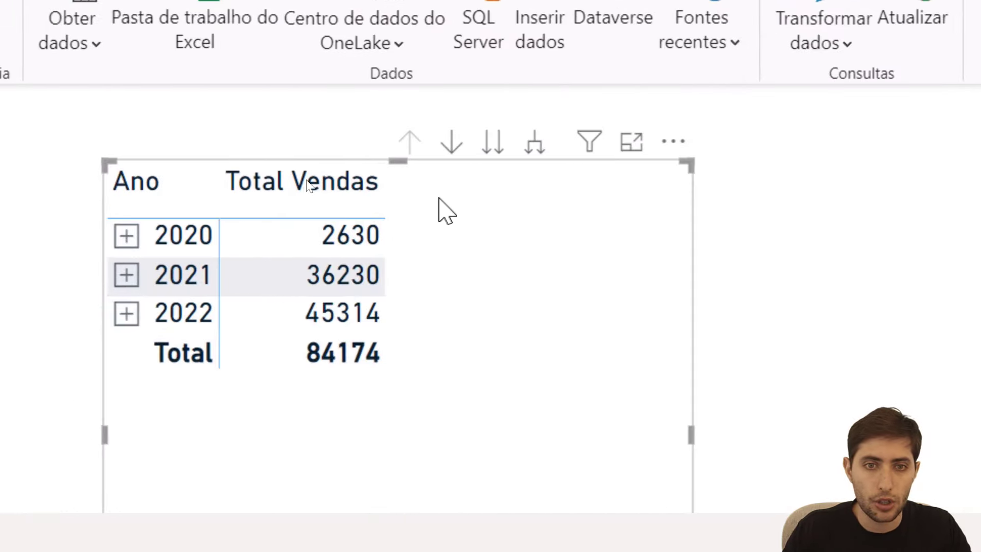
Expand all years in the matrix to their months and move the visual slightly higher on the page.
left_click(541, 165)
scroll(338, 270, "down", 2)
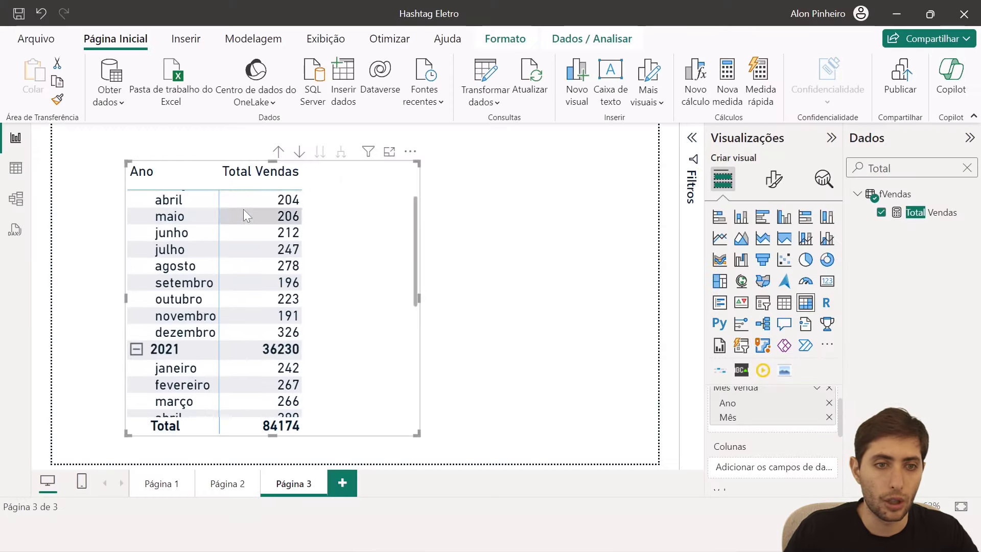
left_click_drag(346, 188, 347, 165)
scroll(176, 177, "up", 2)
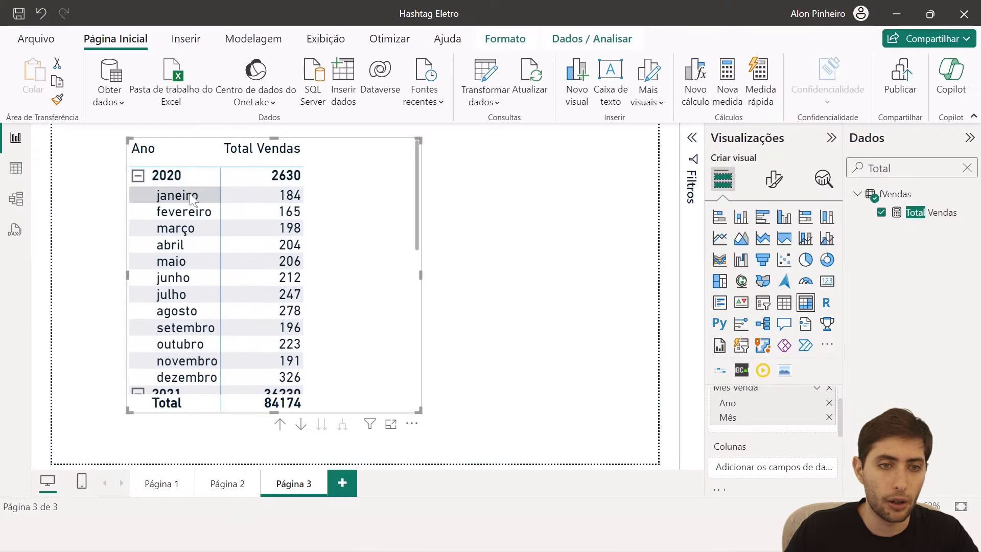
Look through the monthly Total Vendas values for all years and move the matrix near the left edge of the page.
scroll(153, 290, "down", 2)
scroll(196, 287, "down", 5)
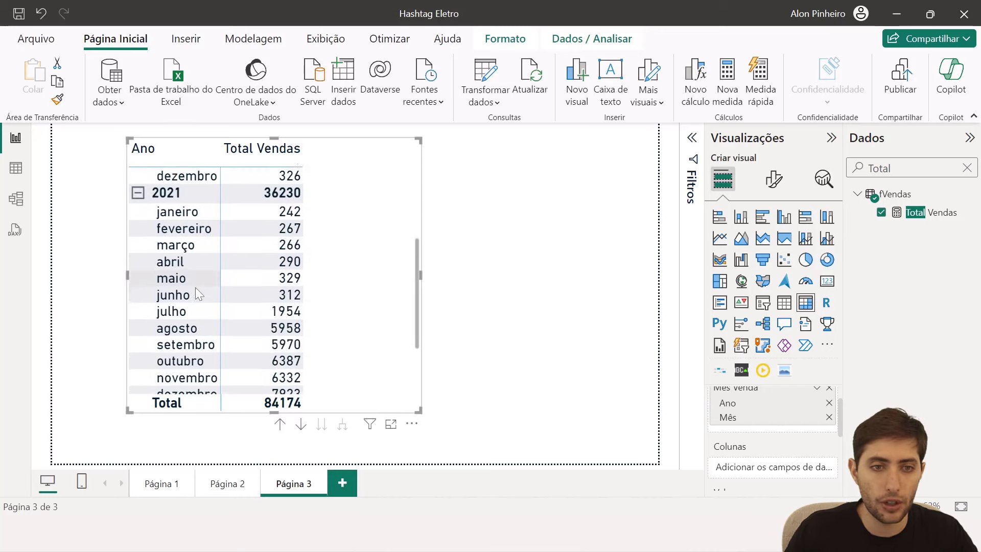
scroll(258, 308, "up", 6)
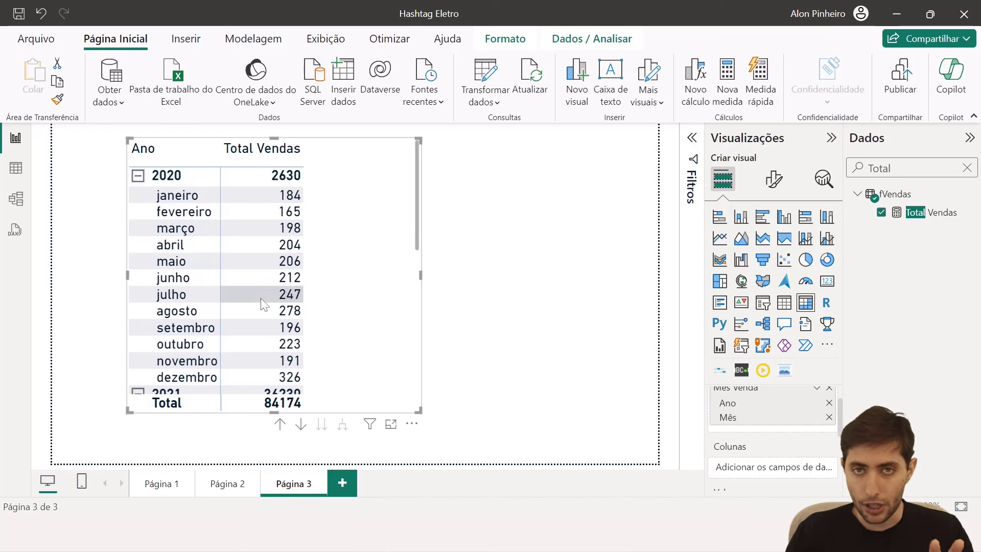
scroll(262, 303, "down", 6)
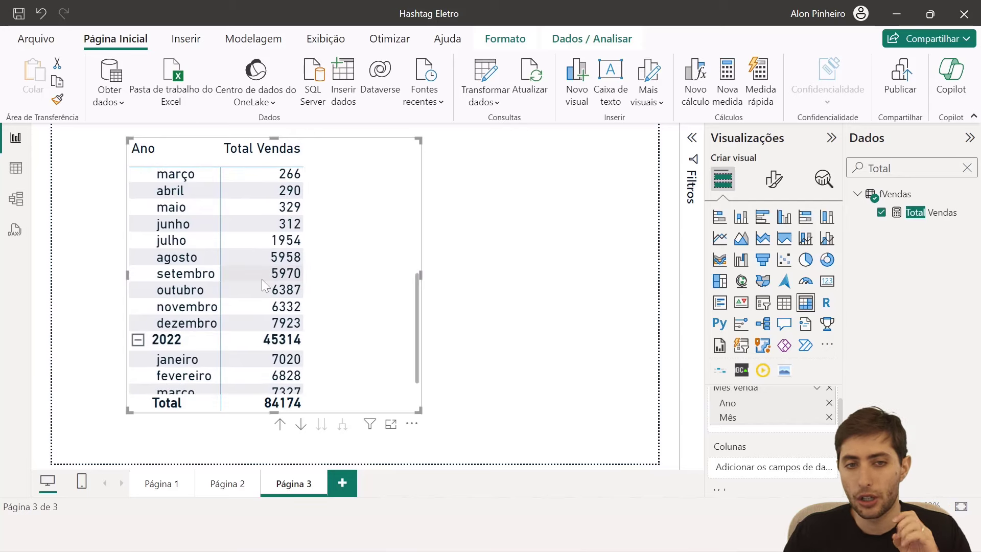
scroll(263, 275, "up", 6)
scroll(265, 271, "down", 6)
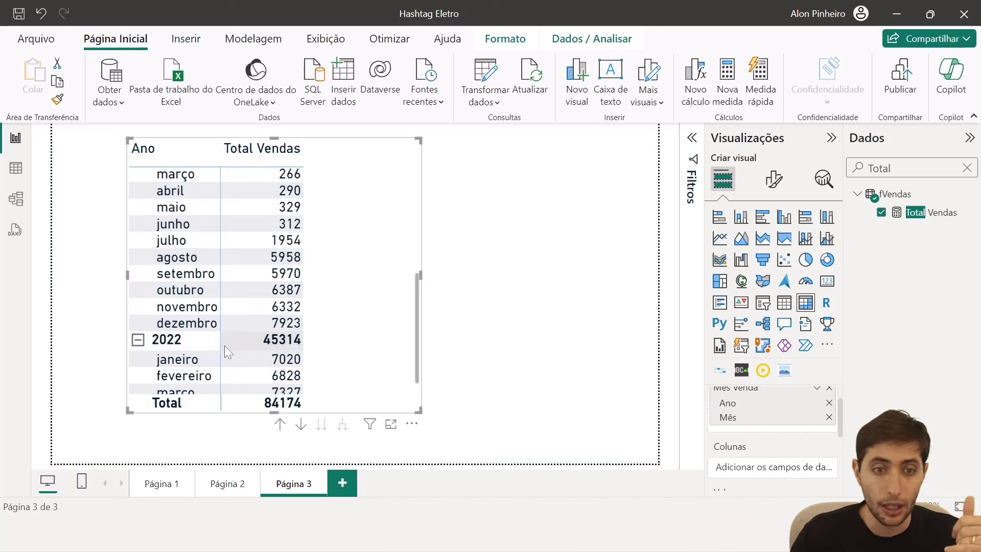
scroll(225, 346, "up", 4)
left_click_drag(393, 295, 333, 309)
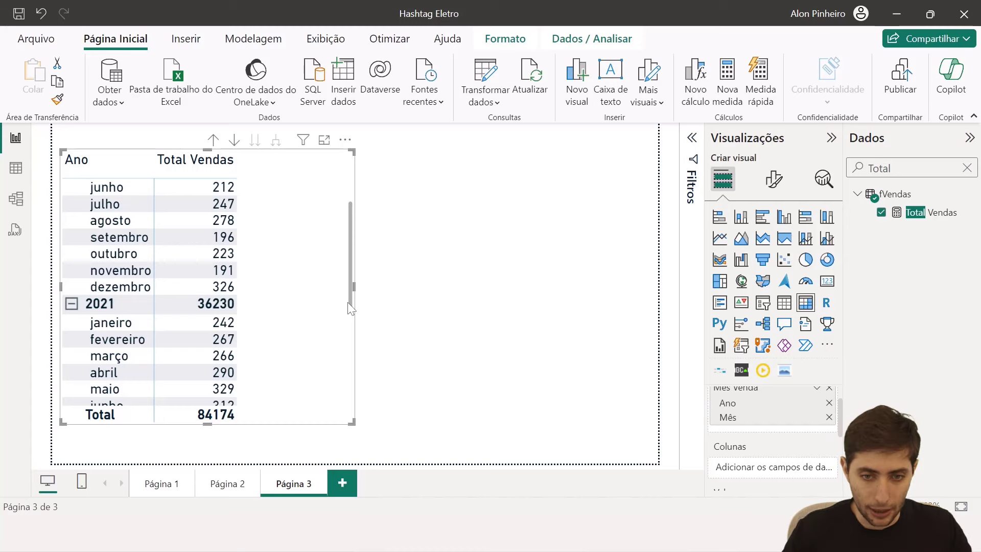
Open a blank WordPad document with an enlarged view.
key("super")
type("wordpad")
key("Return")
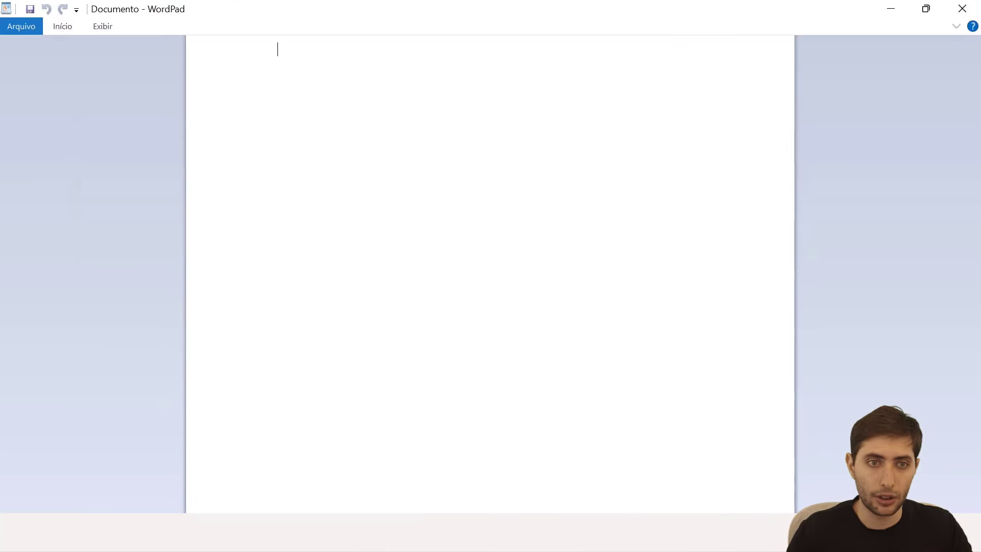
scroll(490, 276, "up", 10)
Write "Quantos % dos meses a gente bateu a meta de 2.000 unidades vendidas?" in the document and return to Power BI.
type("Quanto")
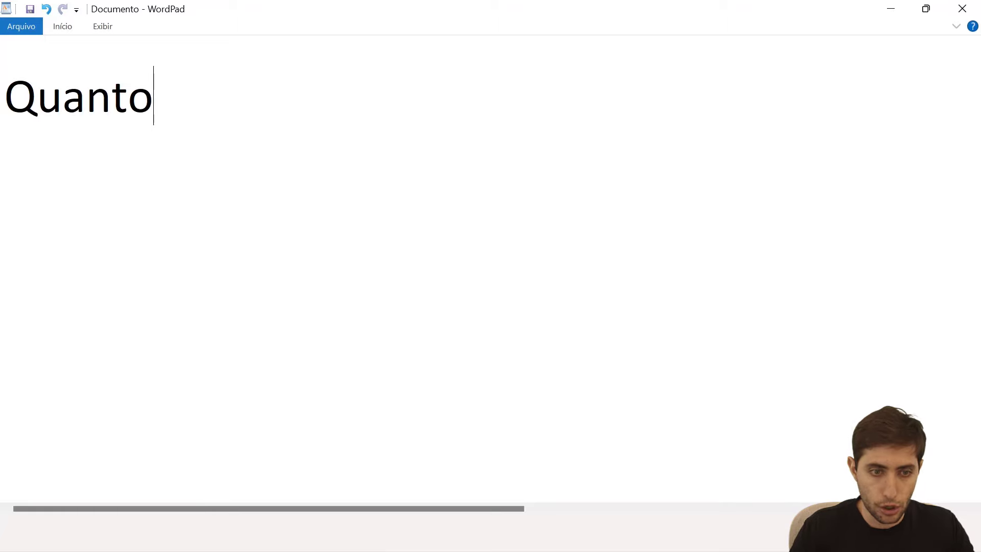
type("s % dos meses")
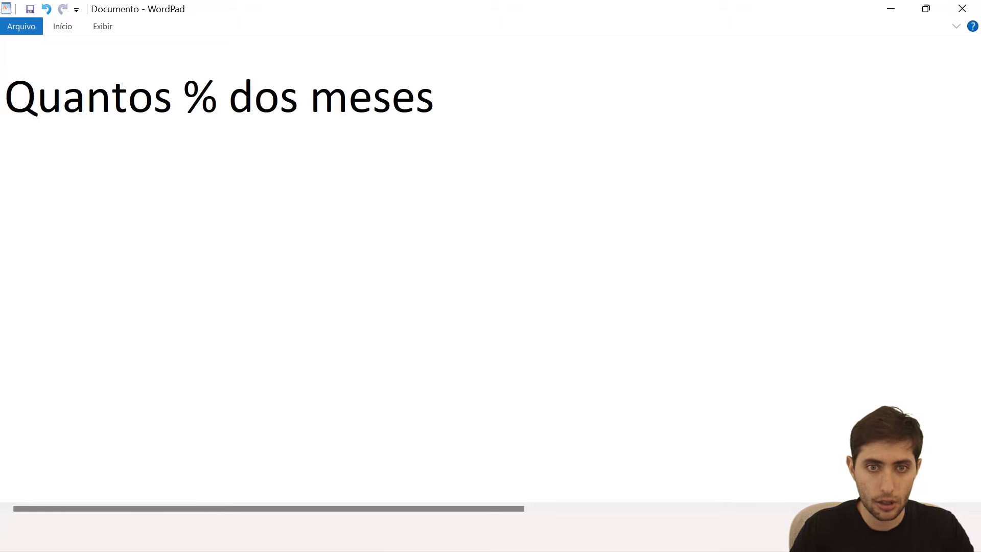
type(" a gente ab")
key("BackSpace")
key("BackSpace")
type("bateu ")
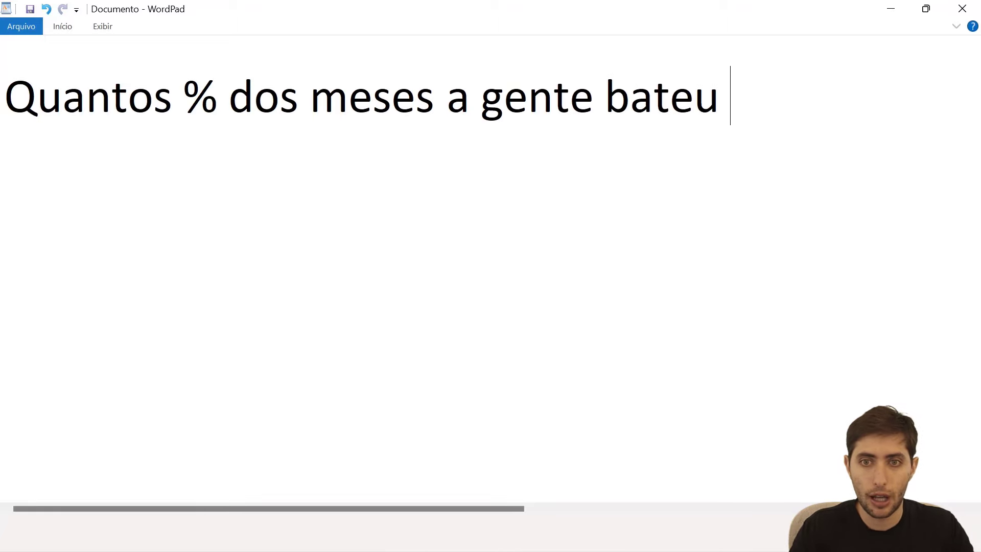
type("a meta ")
type("de 2.")
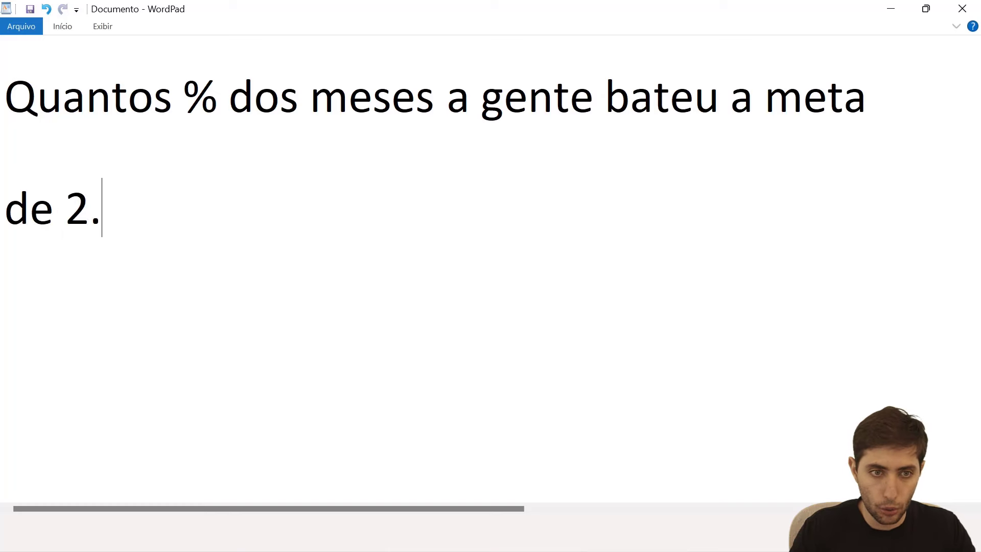
type("000 unidades vendidas??")
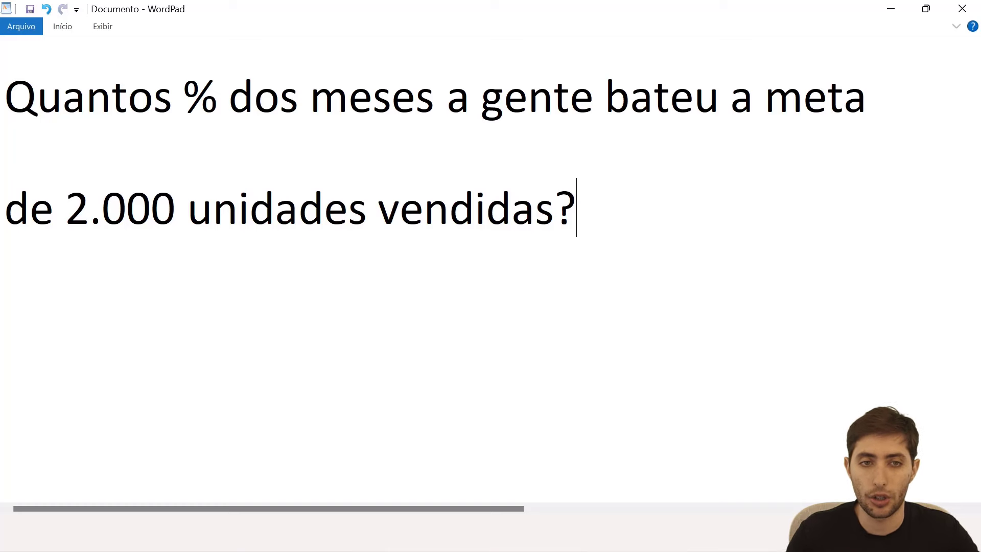
left_click(890, 10)
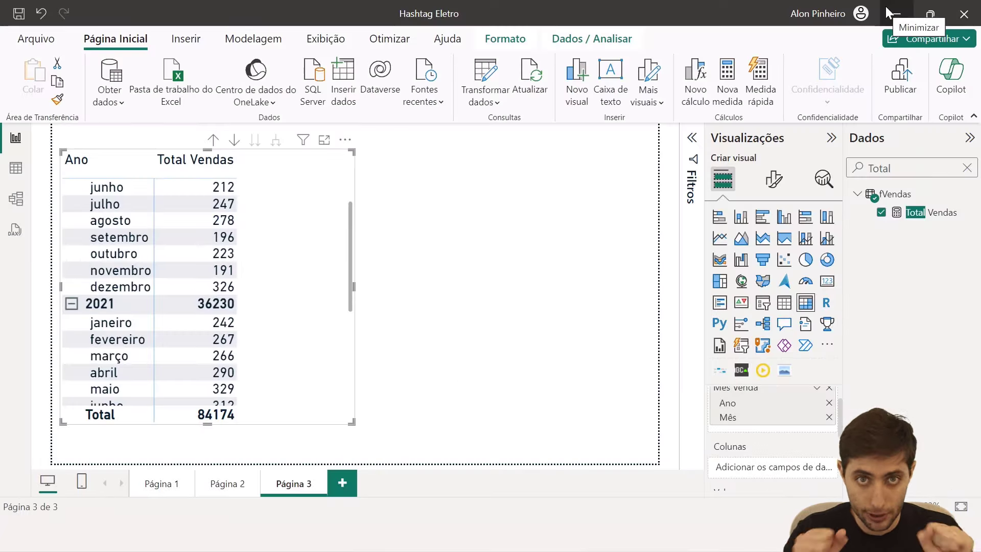
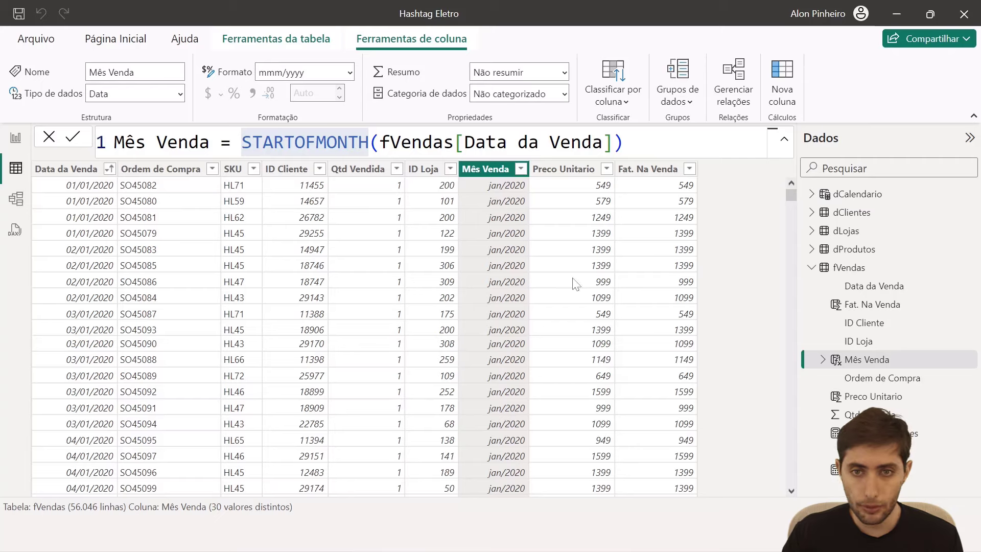
Examine the month values in the Mês Venda column of the fVendas table.
left_click(851, 268)
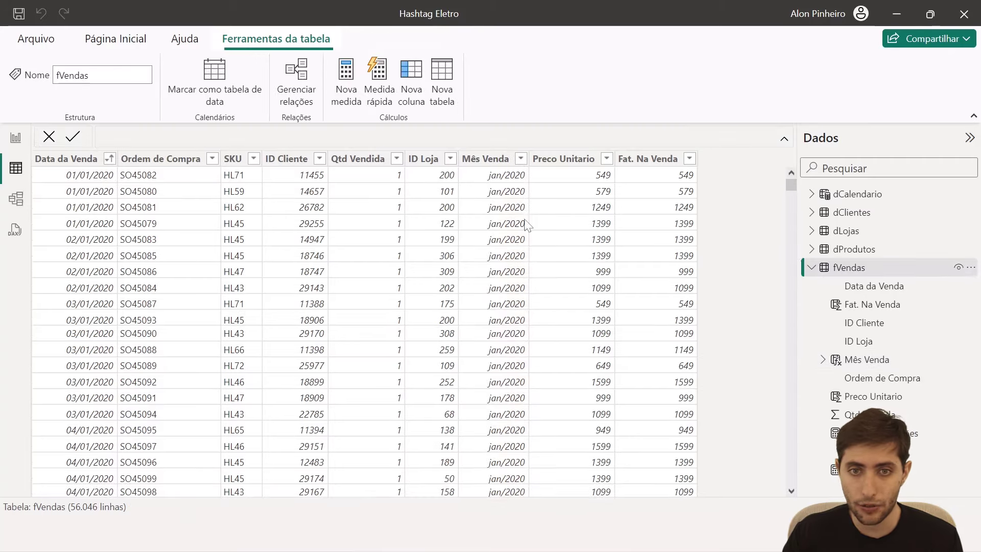
left_click(492, 159)
scroll(501, 255, "down", 5)
scroll(500, 256, "down", 8)
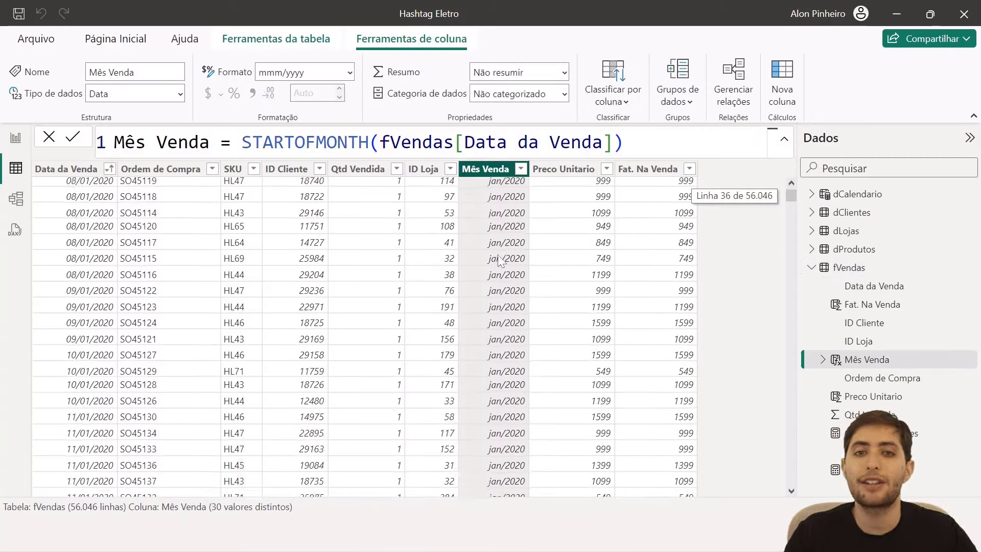
scroll(505, 266, "up", 12)
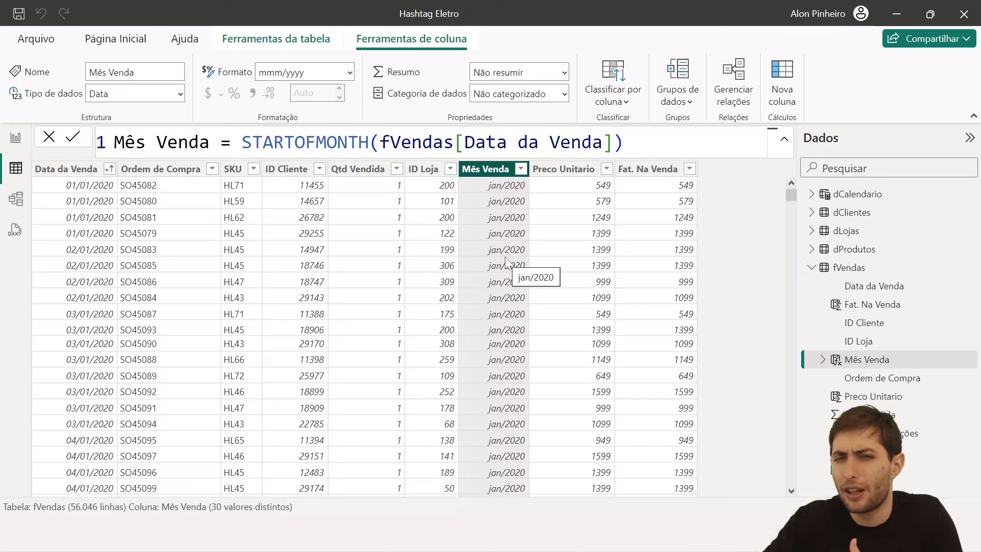
scroll(509, 256, "down", 12)
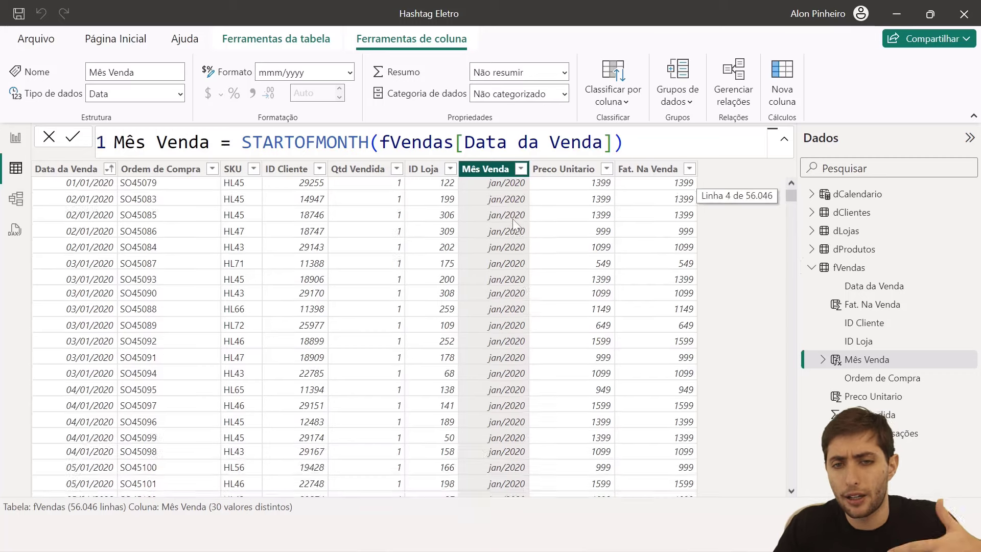
scroll(514, 236, "up", 12)
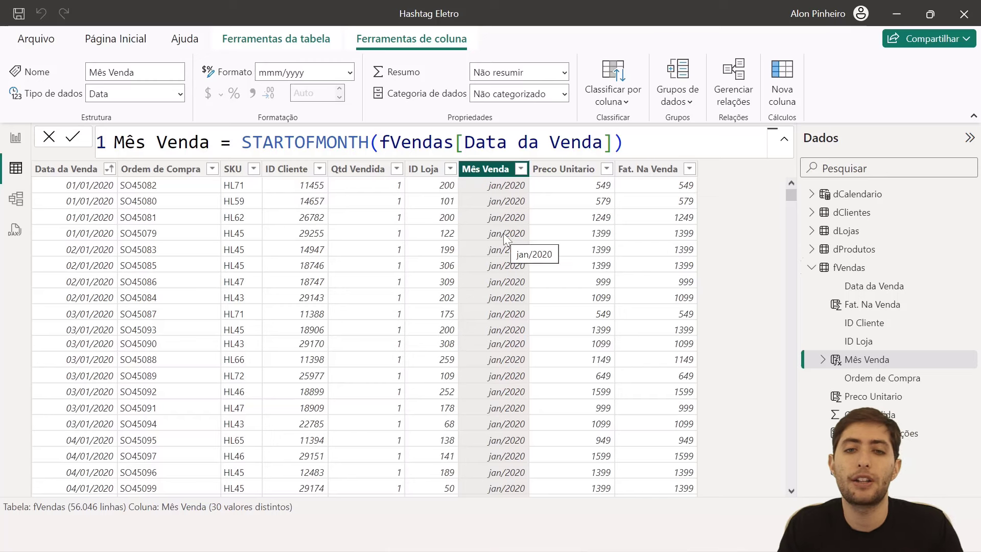
Create a new measure in fVendas and name it Qtd Meses.
right_click(505, 237)
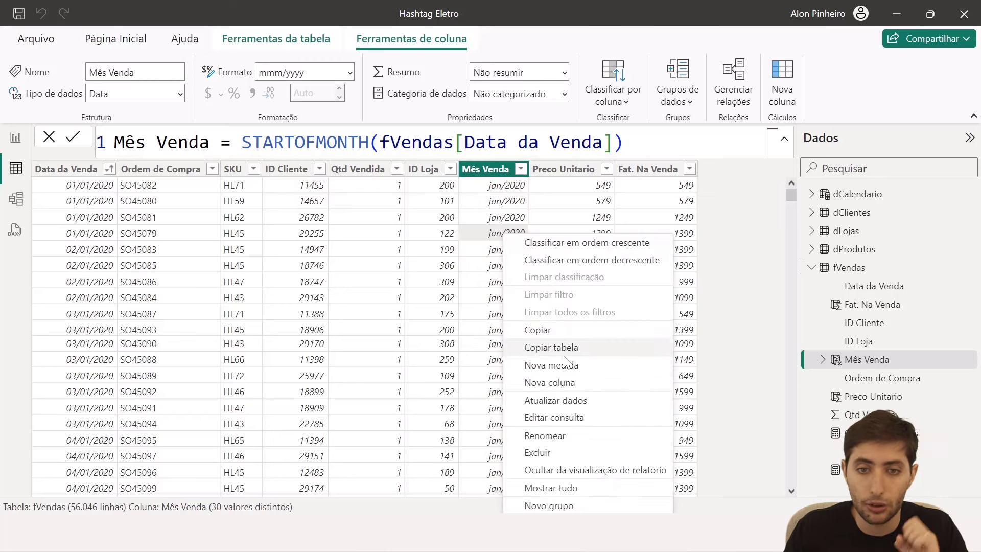
left_click(549, 365)
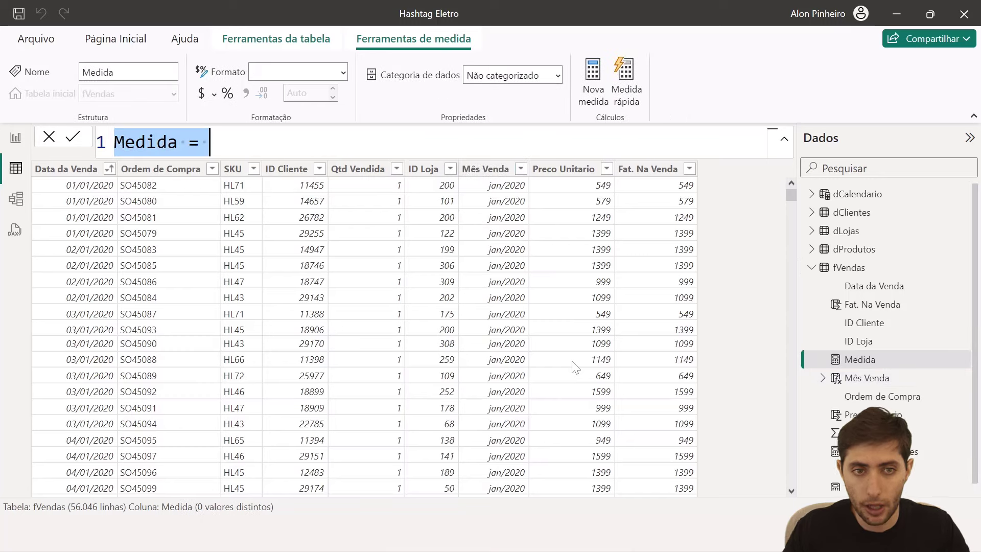
key("Left")
key("ctrl+shift+Right")
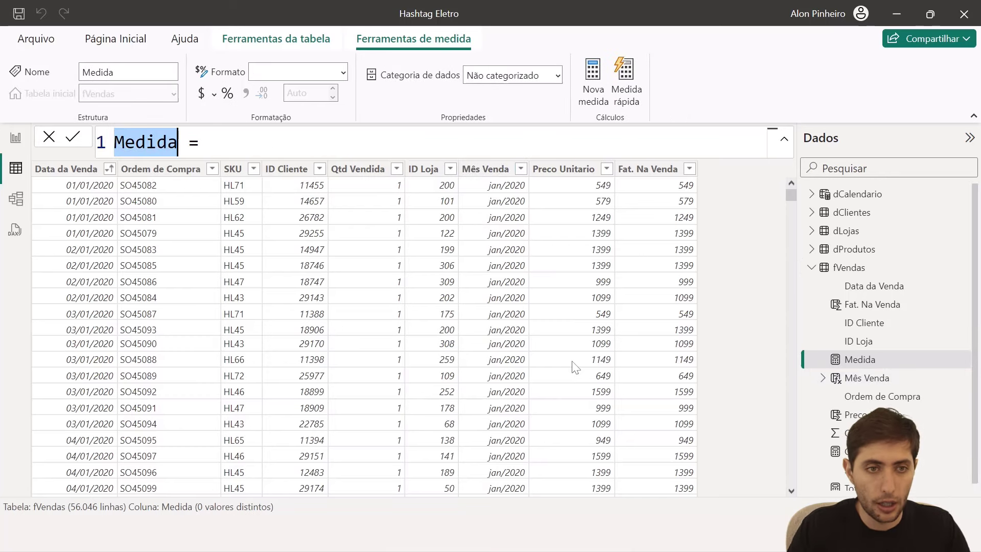
type("Qtd Meses")
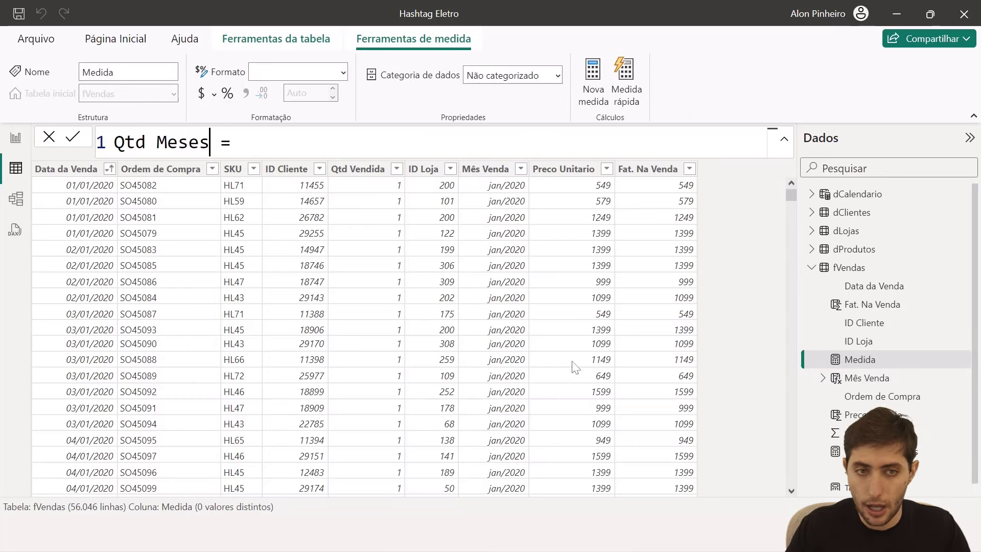
key("End")
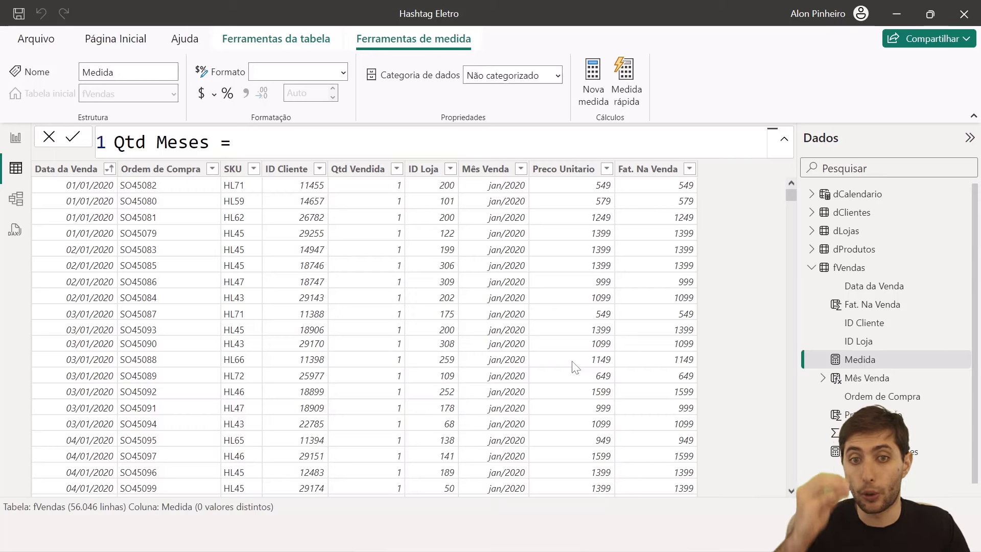
Define the Qtd Meses measure as DISTINCTCOUNT(fVendas[Mês Venda]).
type("distin")
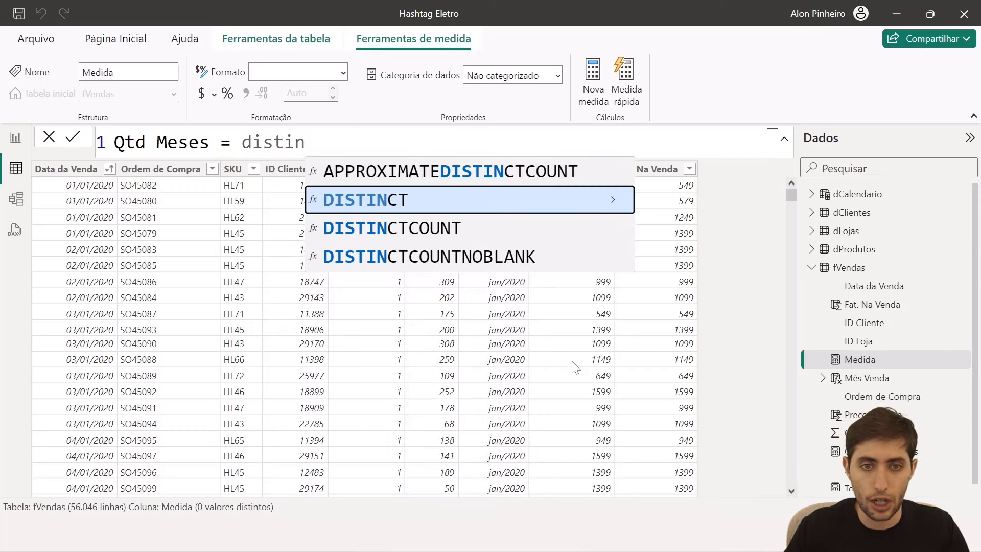
key("Down")
key("Tab")
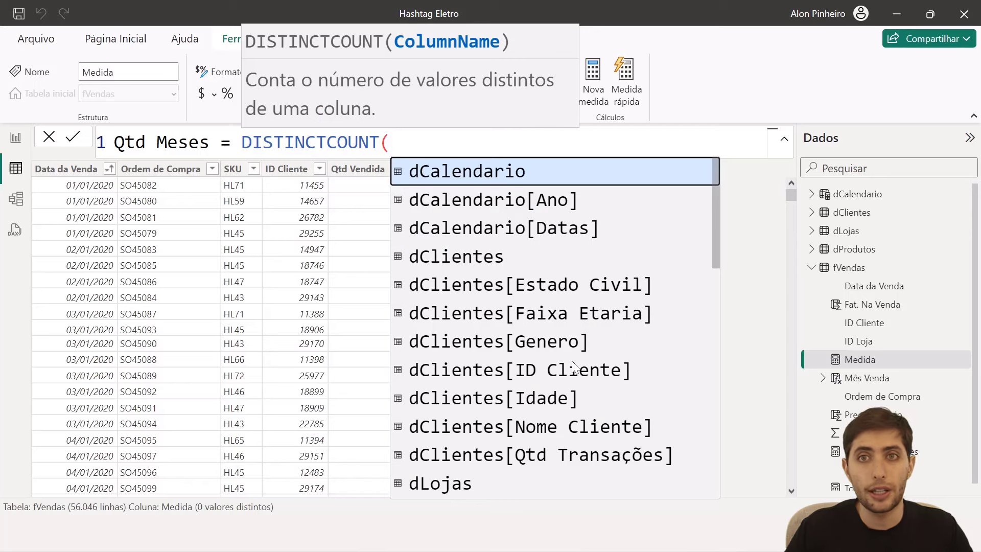
key("Escape")
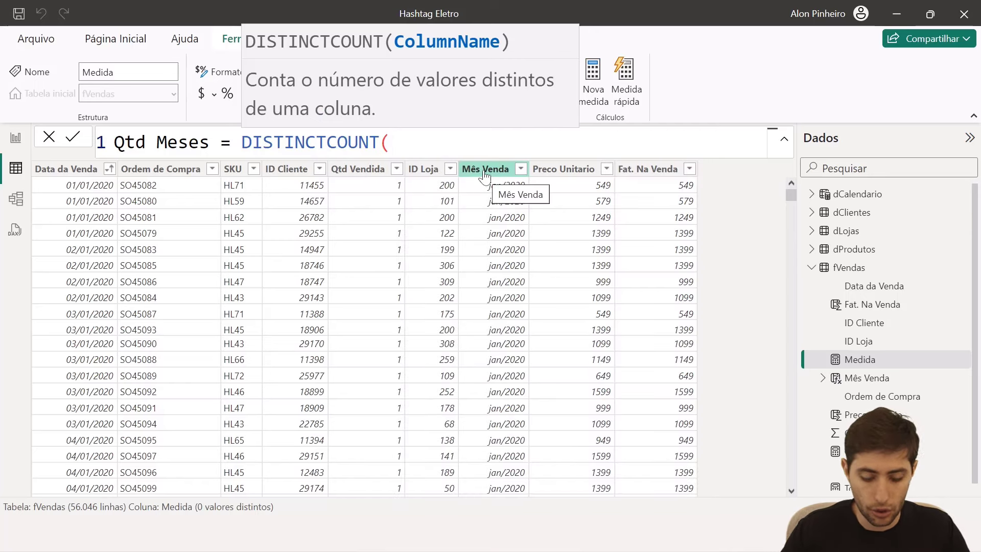
type("m")
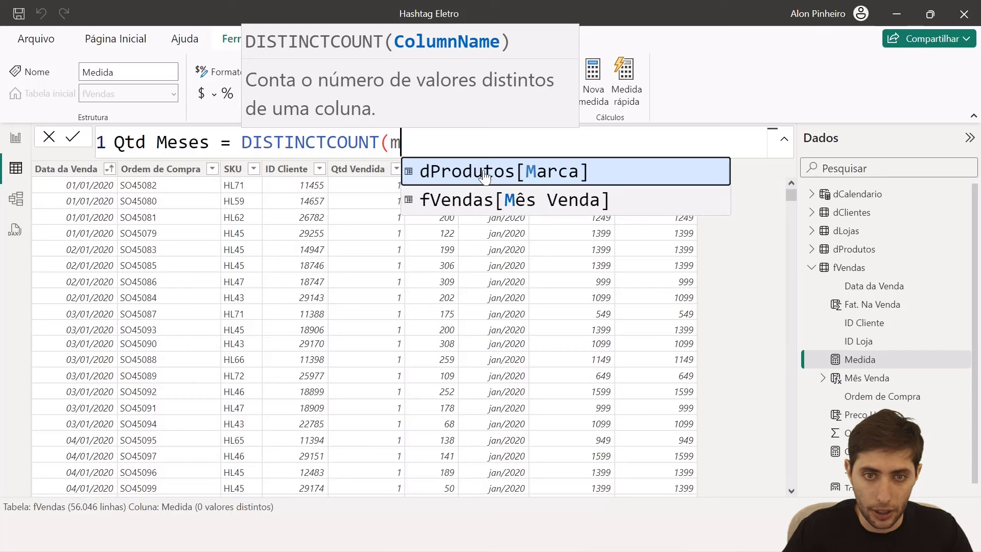
key("Down")
key("Tab")
type(")")
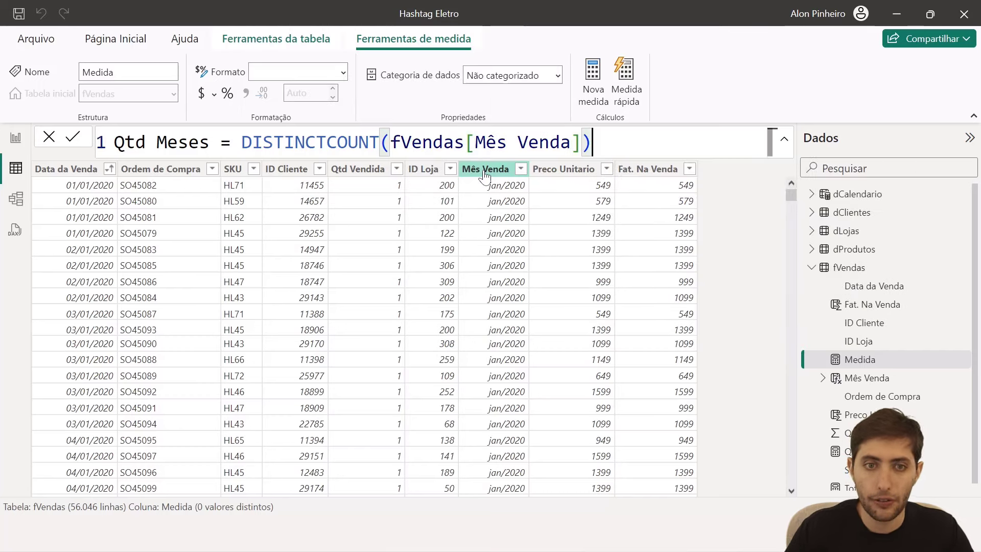
key("Return")
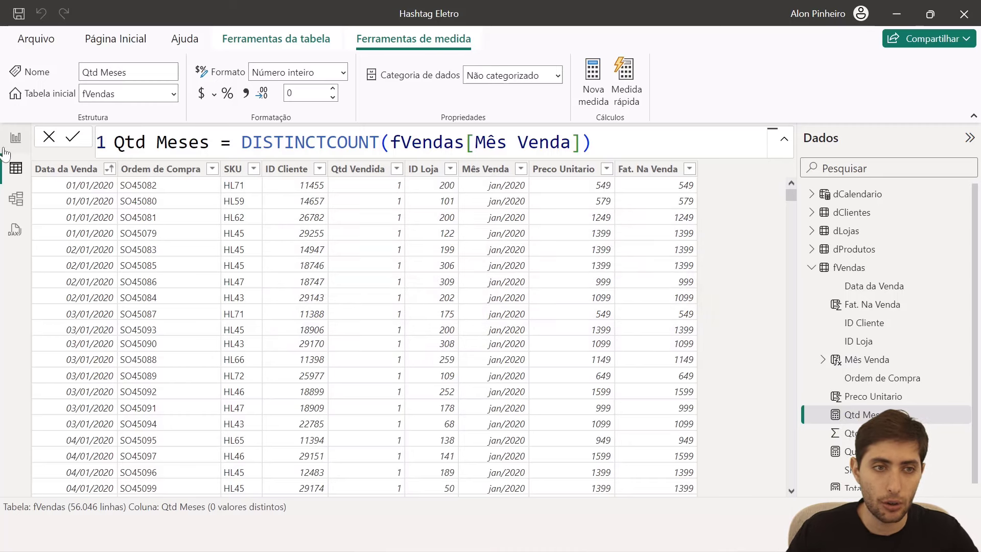
Add a card showing the Qtd Meses measure beside the matrix on Página 3 and shrink it to a compact size.
left_click(16, 137)
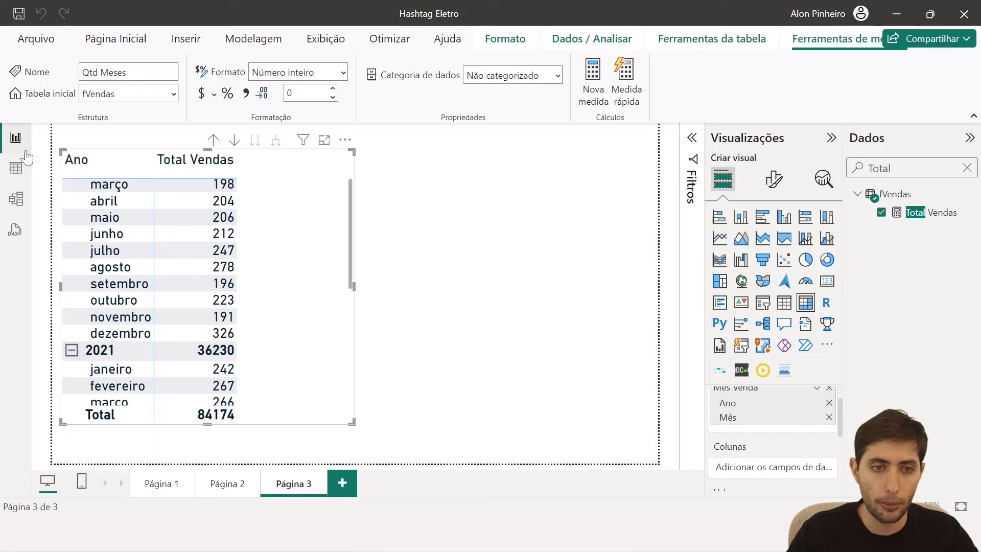
left_click(412, 379)
left_click(827, 281)
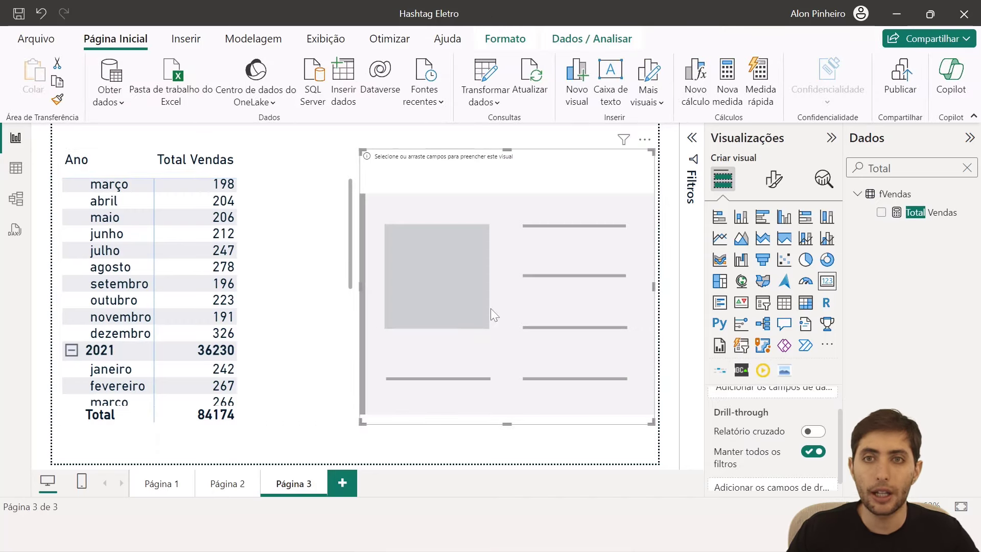
left_click_drag(892, 167, 810, 174)
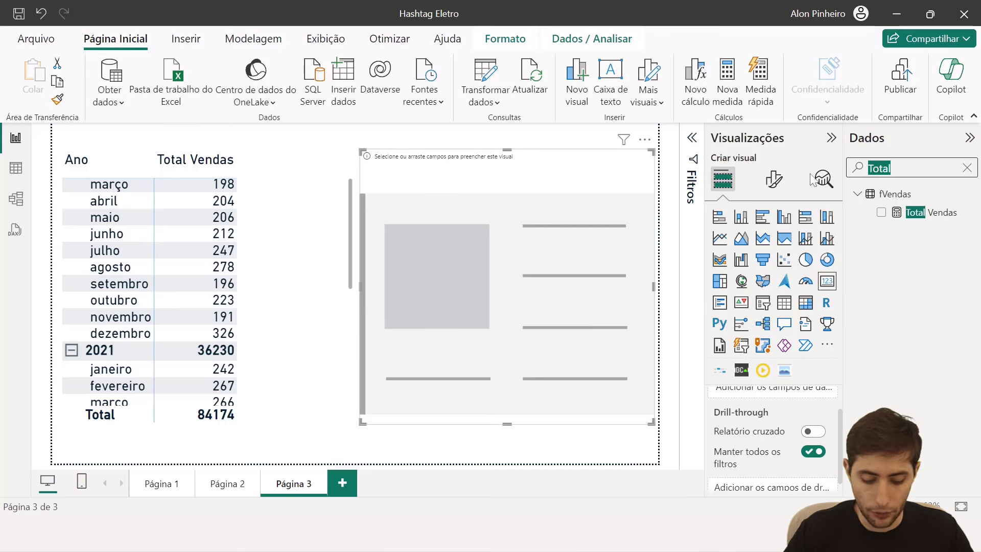
type("qtd")
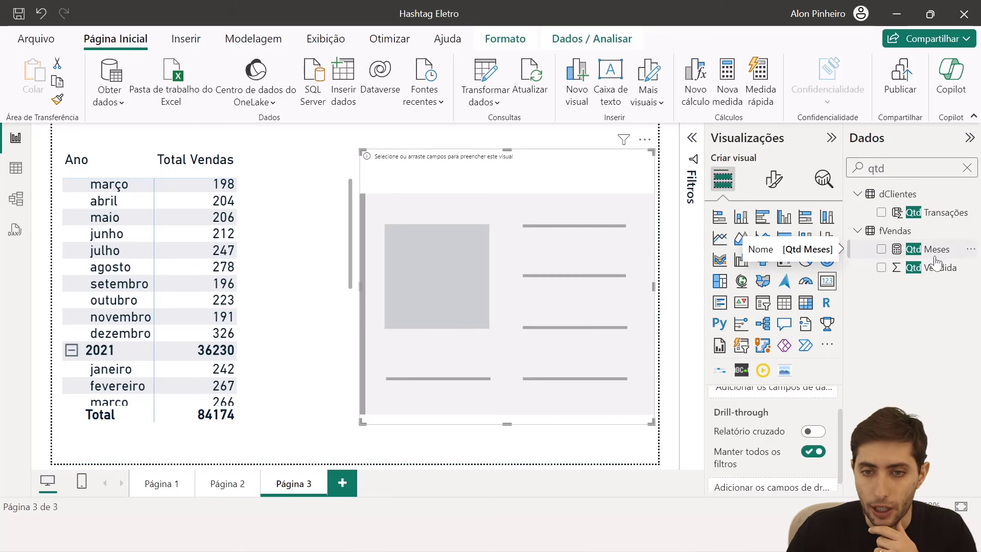
left_click_drag(931, 251, 813, 419)
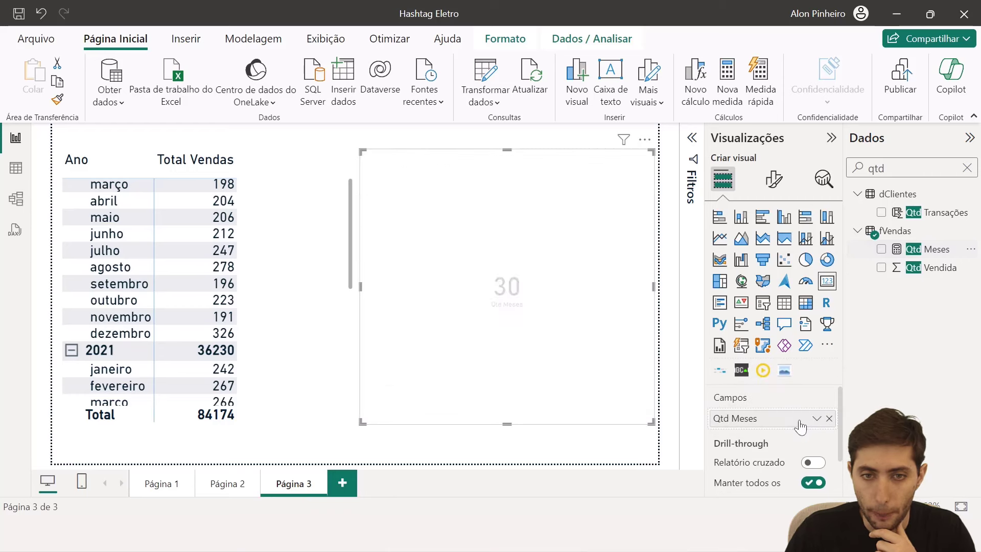
left_click_drag(652, 421, 623, 265)
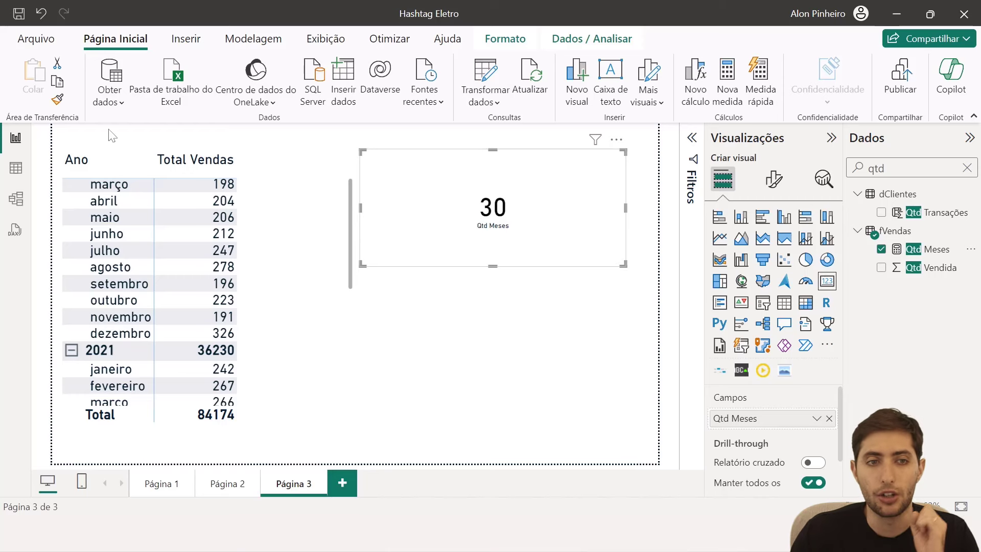
Examine the 2020 monthly Total Vendas figures in the Página 3 matrix alongside the rows of the fVendas table.
left_click(15, 167)
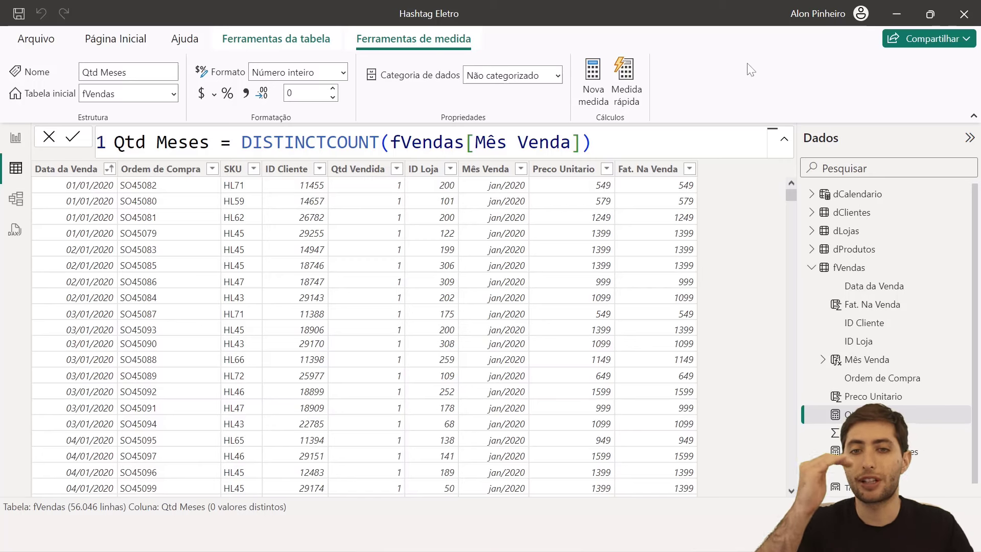
left_click(14, 140)
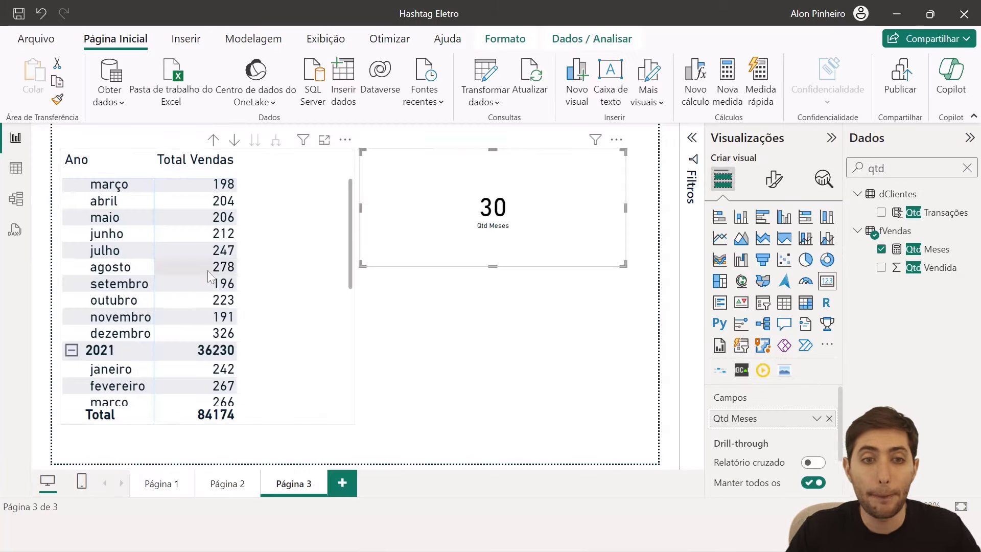
left_click(260, 264)
scroll(170, 222, "up", 1)
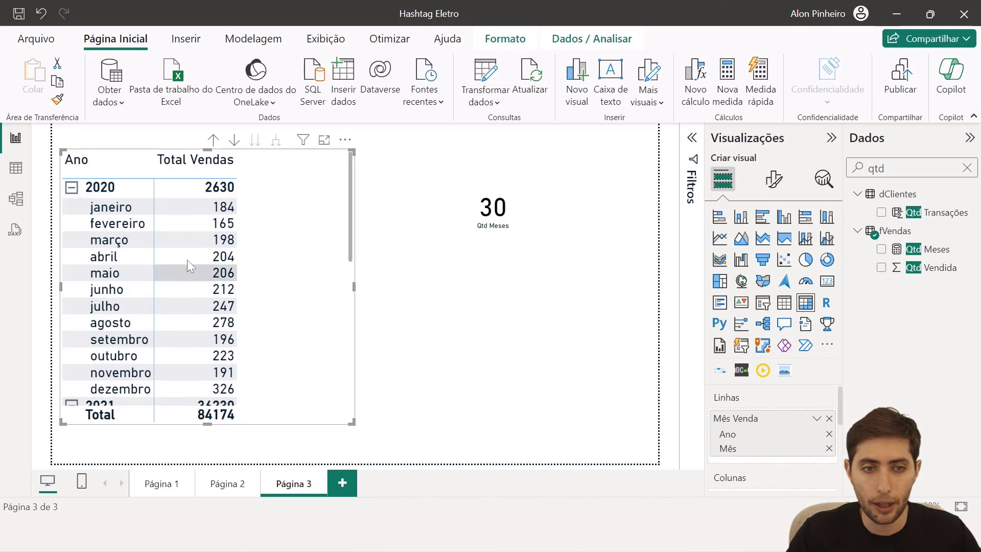
mouse_move(280, 272)
left_mouse_down()
mouse_move(297, 287)
mouse_move(285, 268)
left_mouse_up()
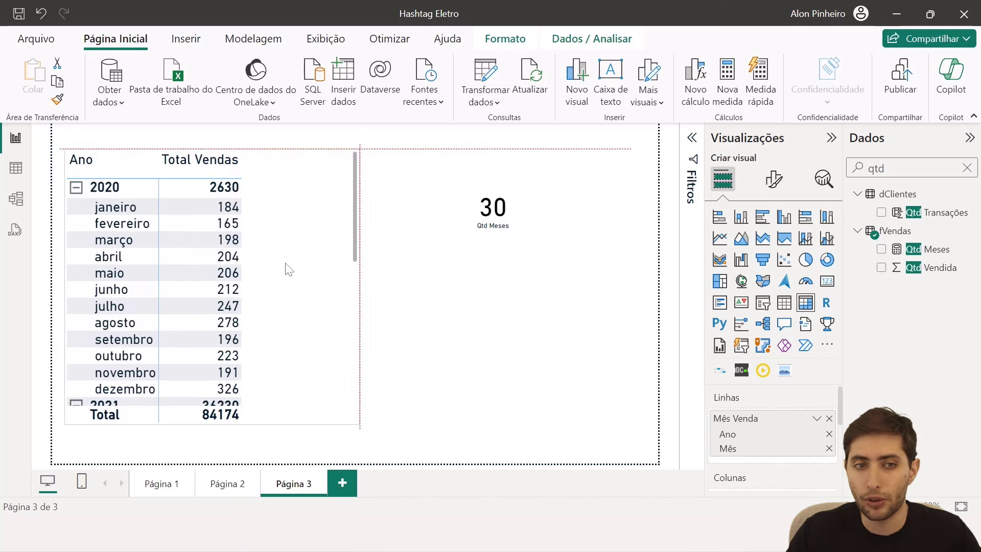
left_click(6, 172)
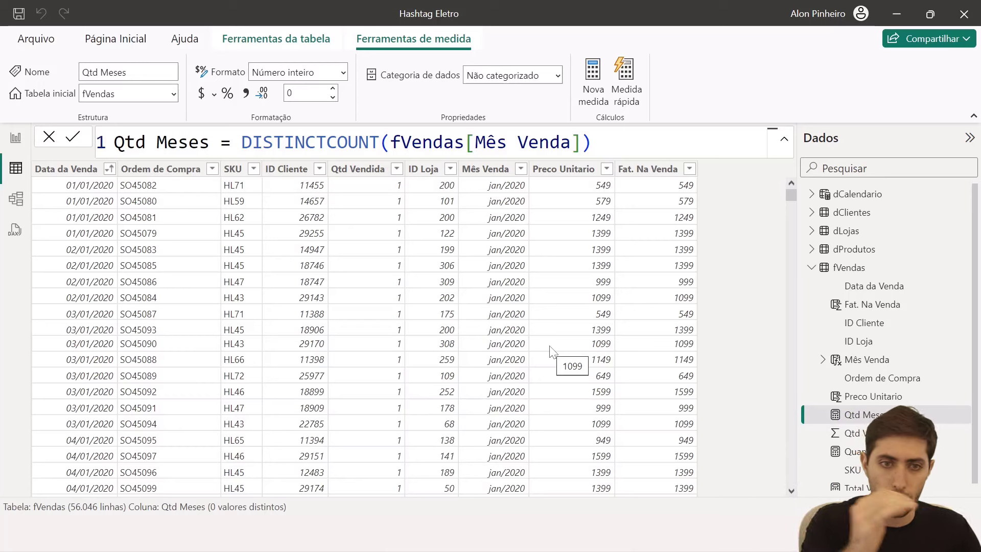
left_click(15, 138)
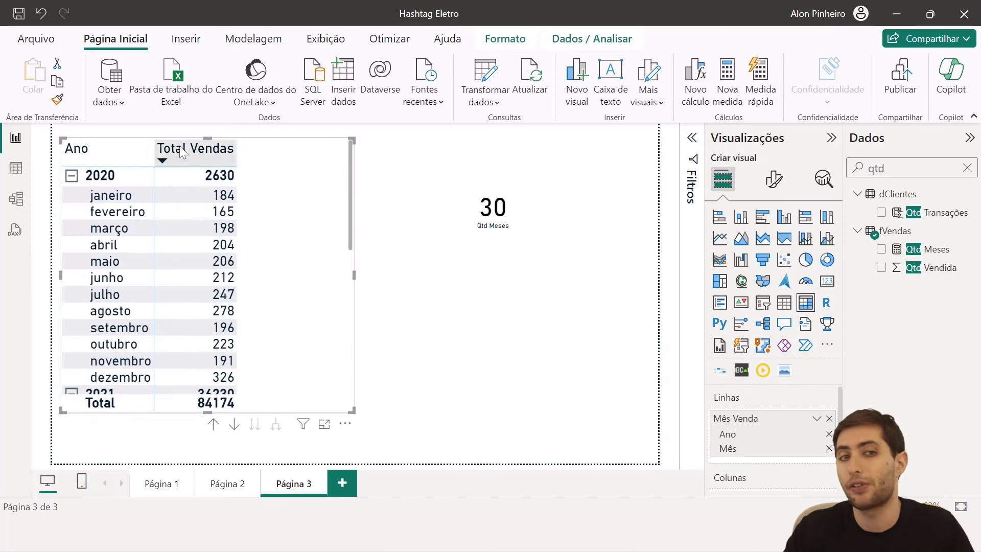
Examine the repeated month values in the Mês Venda column of the fVendas table.
left_click(16, 168)
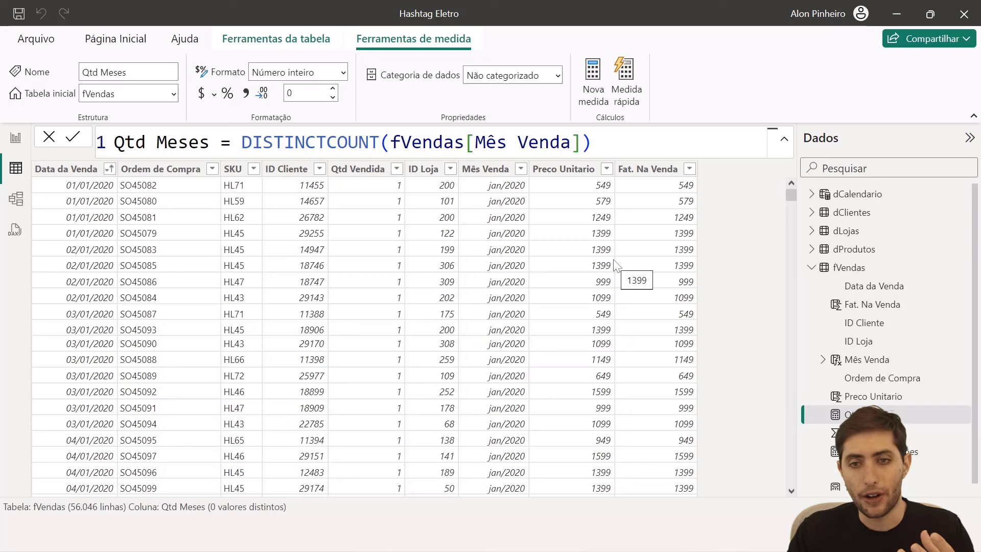
left_click(493, 169)
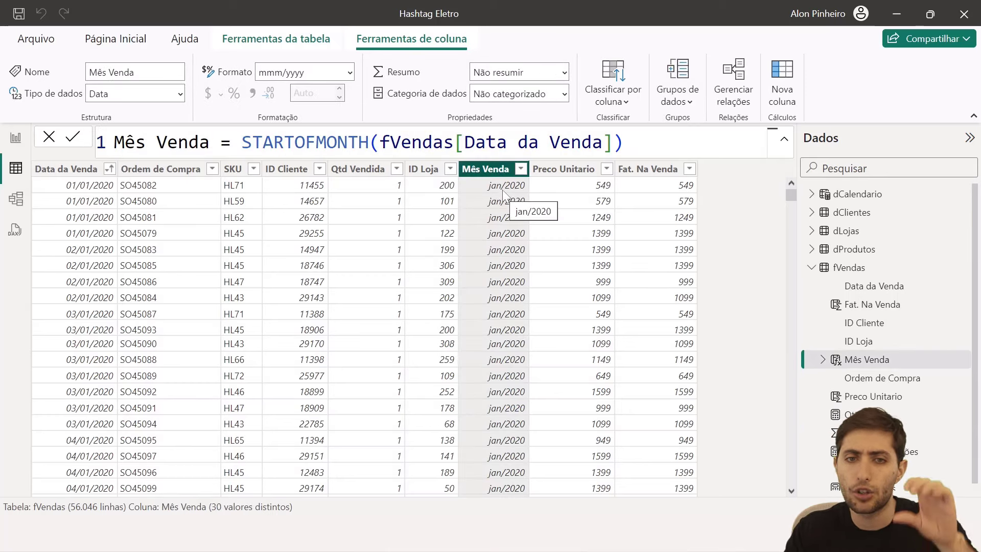
scroll(520, 314, "down", 4)
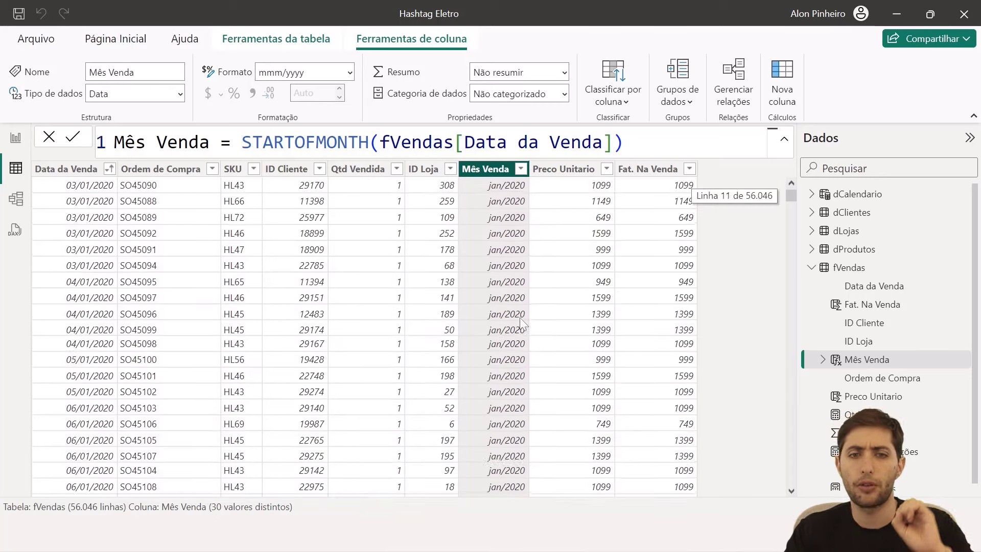
scroll(520, 318, "down", 5)
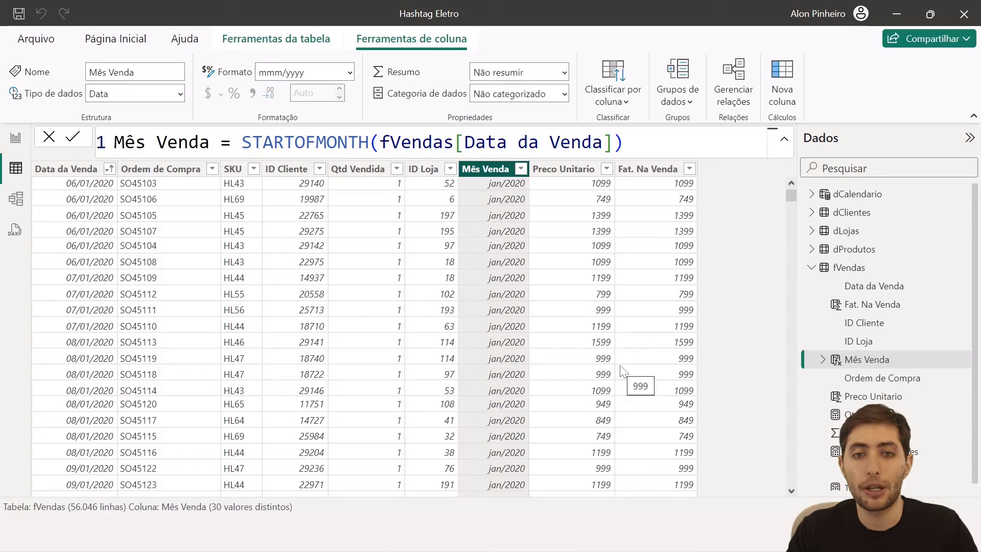
key("alt+Down")
key("Escape")
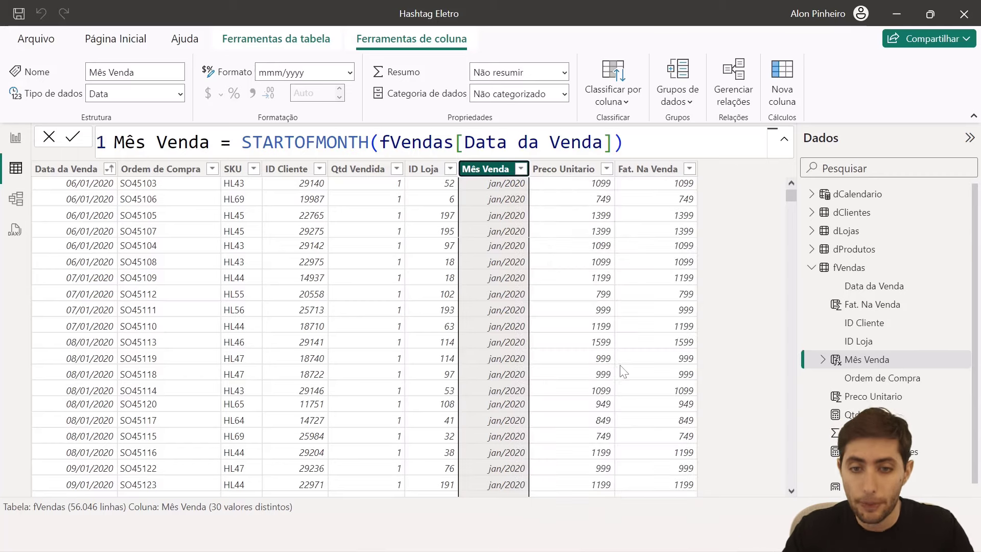
Switch to the VALUES workbook in Excel and examine the Vendedor and Receita columns of the source table.
left_click(633, 535)
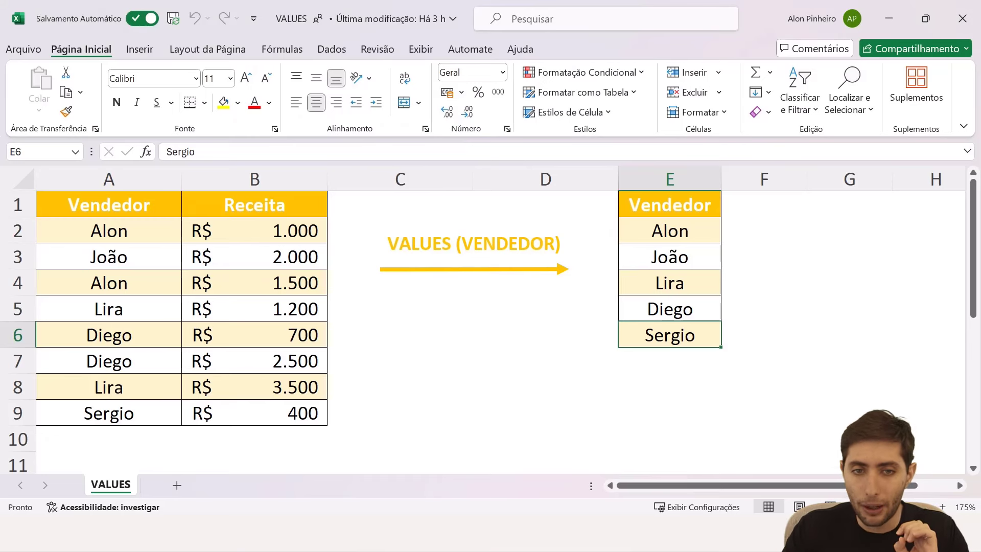
left_click(419, 243)
key("Escape")
key("Escape")
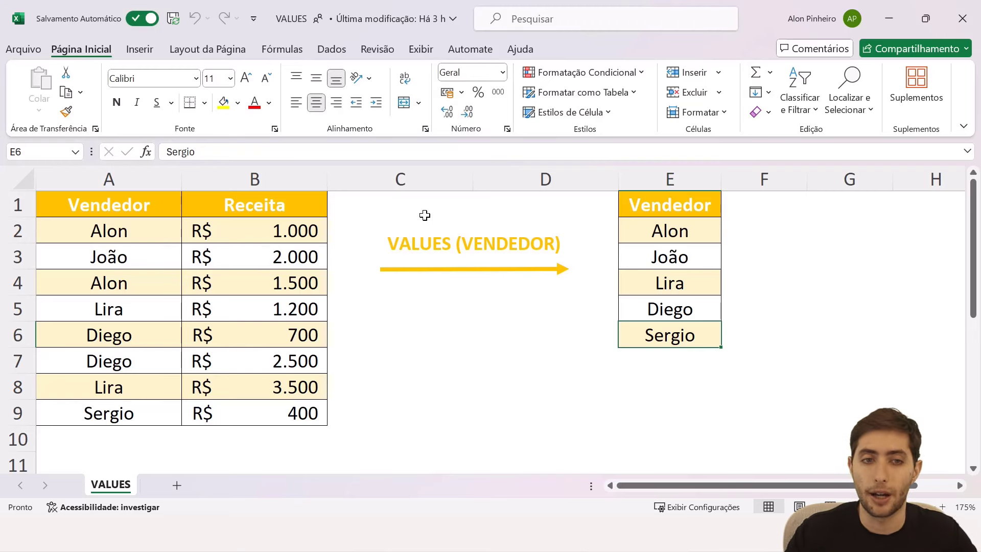
left_click_drag(138, 203, 245, 412)
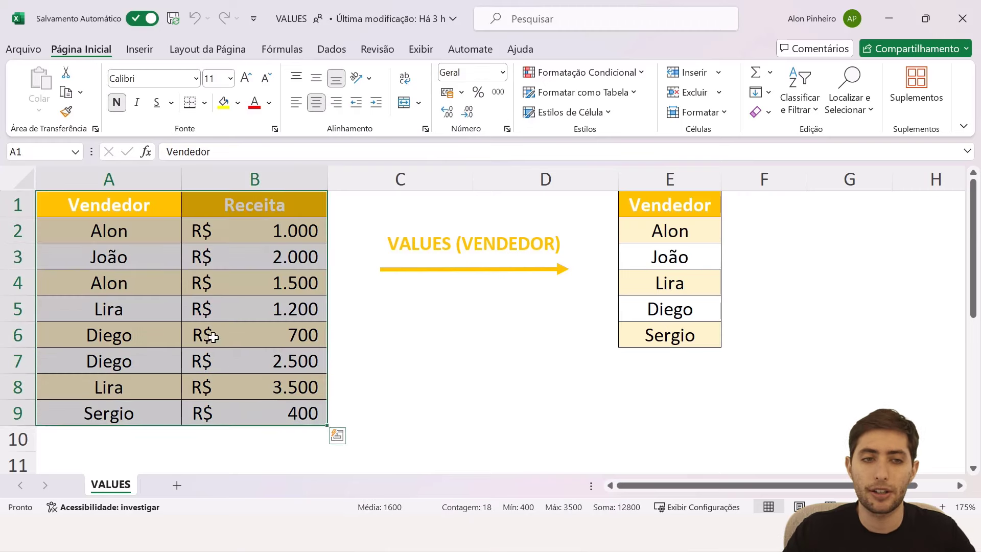
left_click_drag(114, 208, 99, 385)
left_click(222, 211)
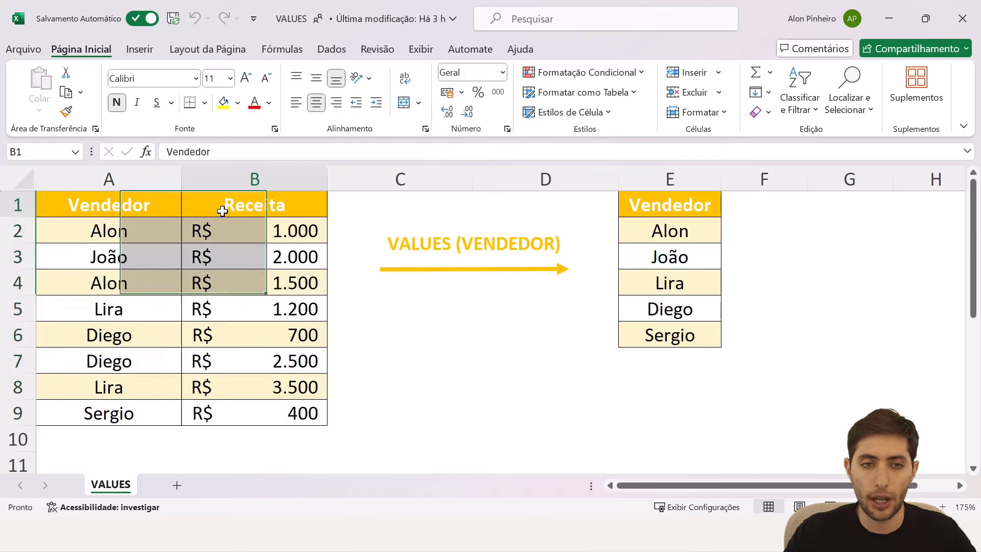
left_click_drag(222, 211, 263, 412)
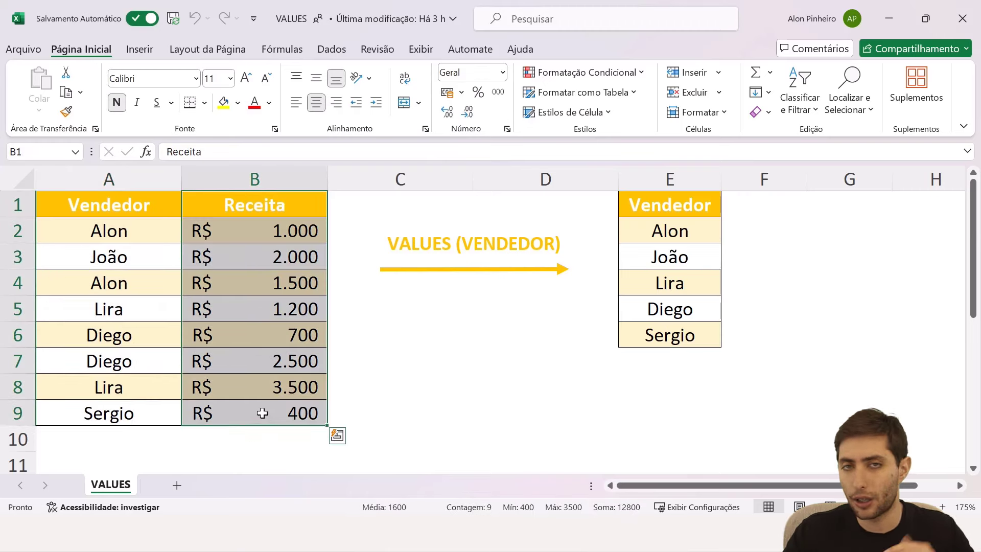
Check the seller names that repeat in the Vendedor column of the source table.
left_click(129, 239)
left_click(117, 289)
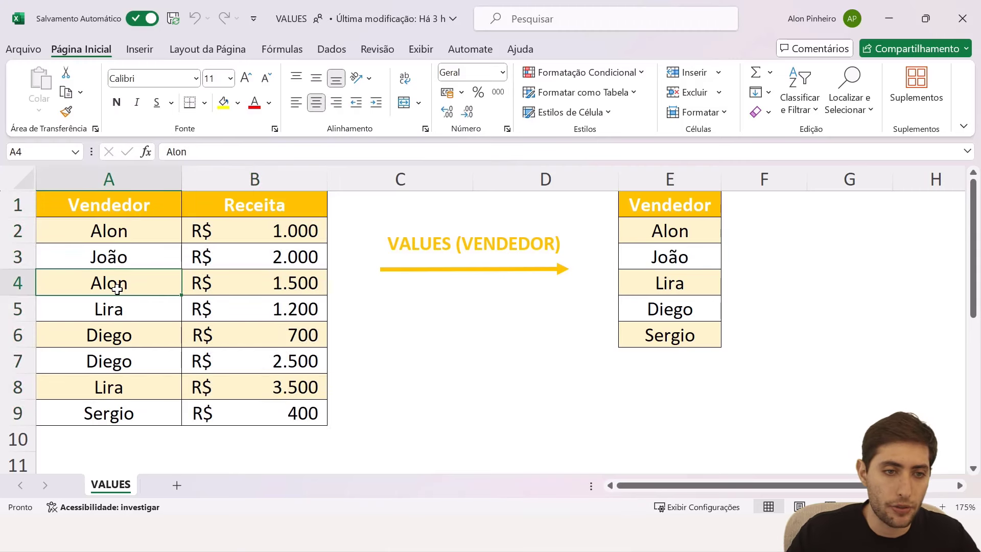
left_click(122, 333)
left_click(112, 309)
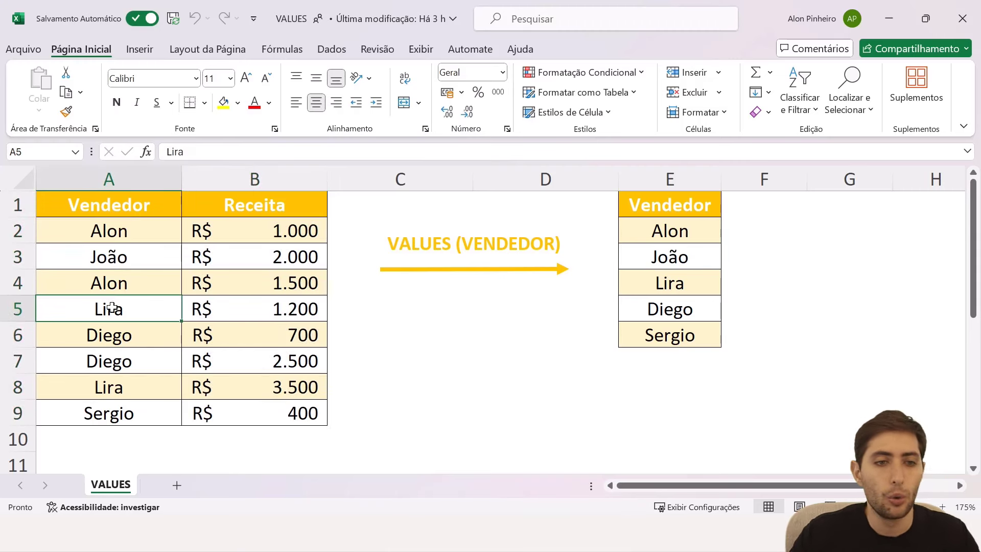
left_click(128, 388)
Examine the function name and its column argument in the VALUES (VENDEDOR) label above the arrow.
left_click(400, 244)
double_click(399, 245)
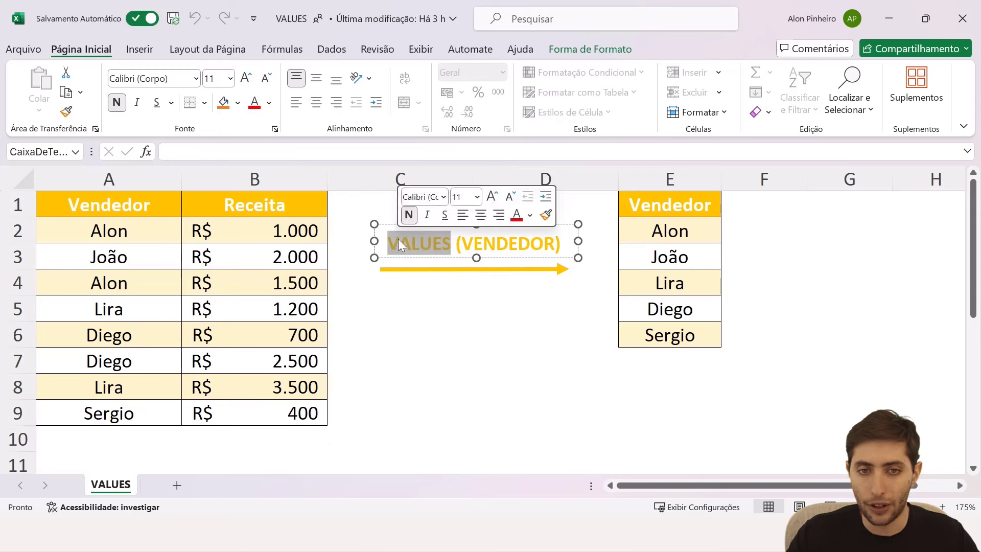
double_click(499, 250)
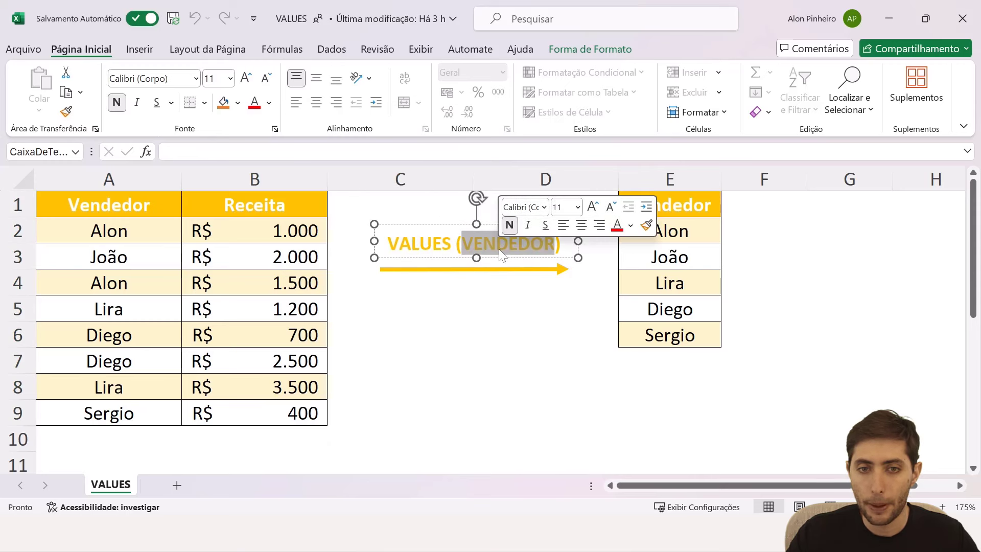
left_click(506, 300)
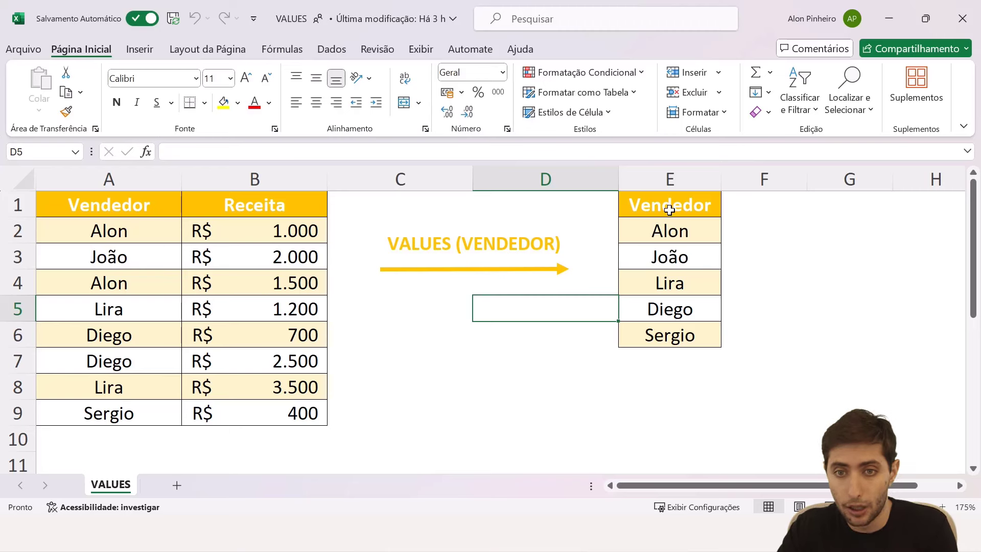
Compare the source Vendedor column with the list of distinct sellers in column E produced by VALUES (VENDEDOR).
left_click_drag(670, 209, 664, 337)
left_click(483, 244)
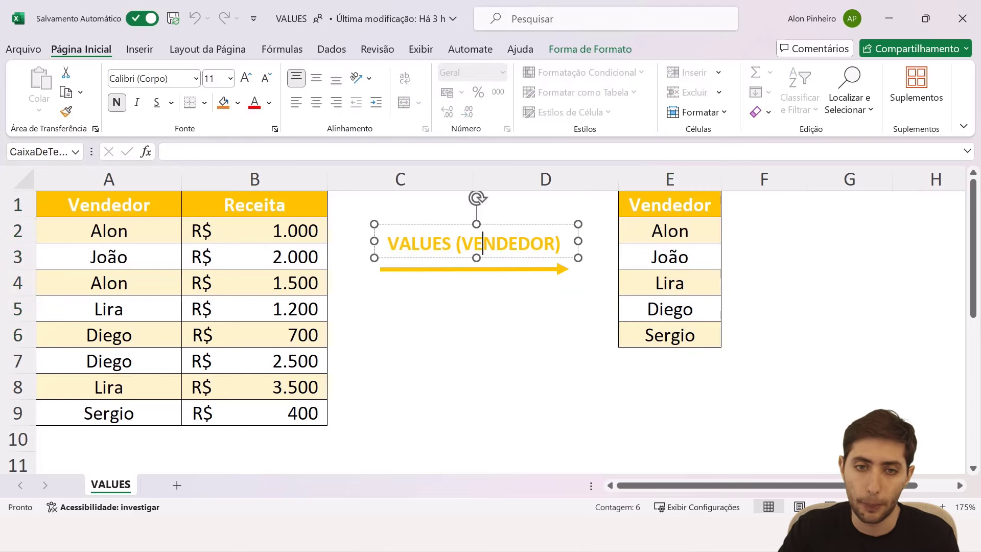
left_click_drag(472, 244, 555, 245)
left_click(543, 245)
double_click(511, 242)
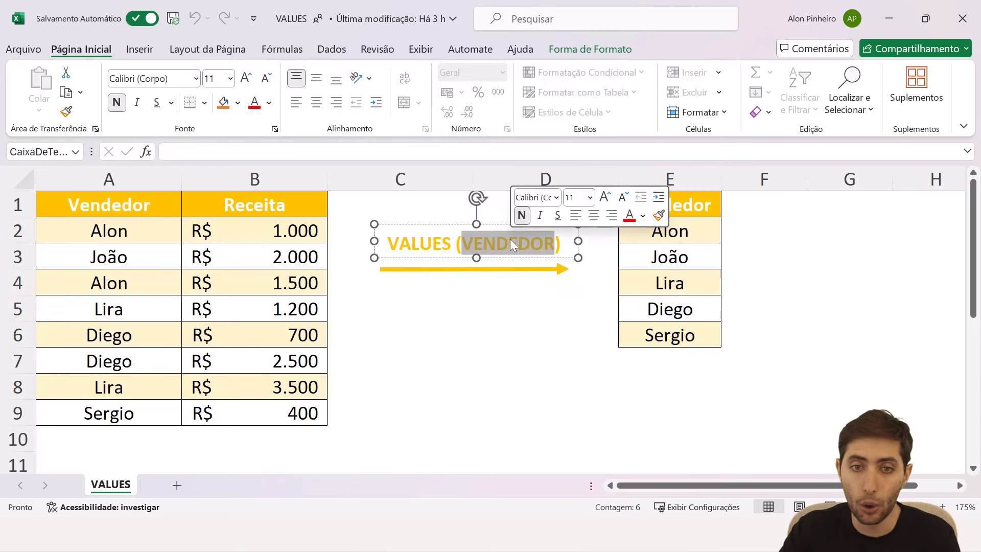
key("Escape")
key("Escape")
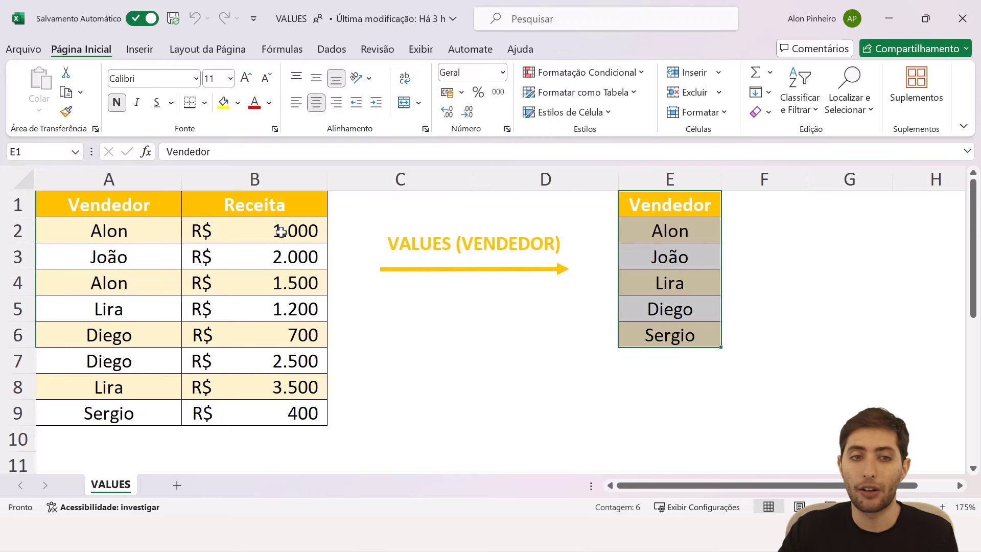
left_click_drag(143, 226, 148, 413)
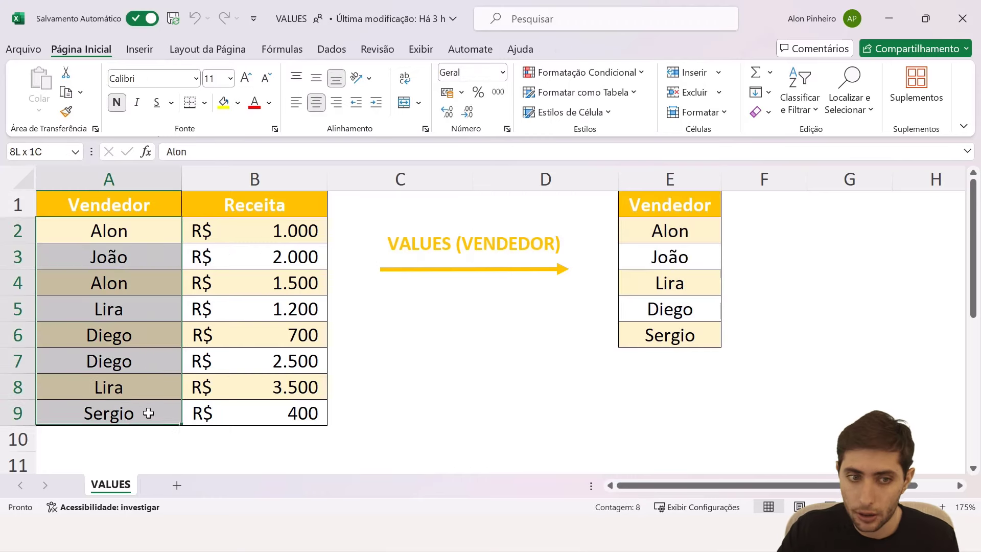
left_click_drag(688, 222, 653, 328)
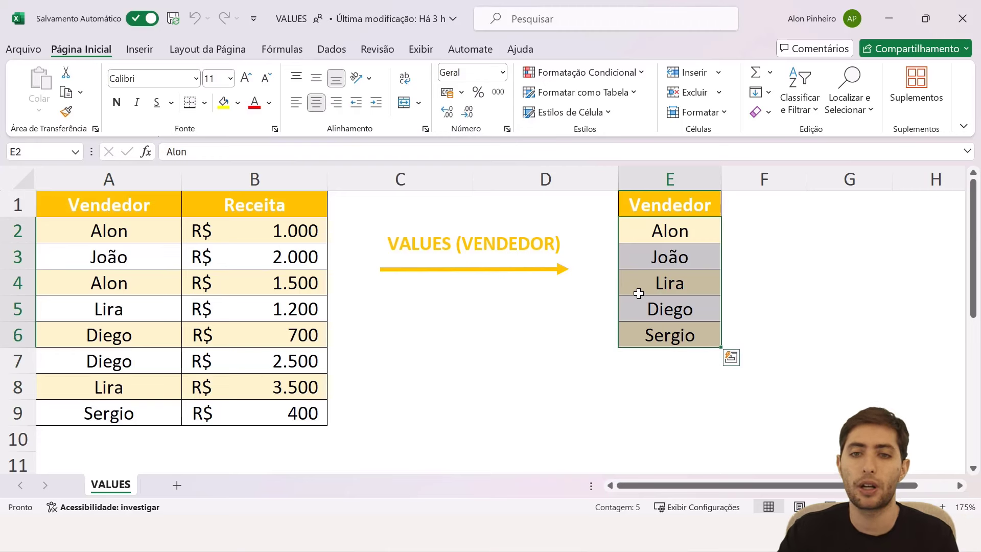
Switch back to Power BI and create a new calculated table named Listagem Meses.
left_click(894, 20)
scroll(510, 183, "up", 5)
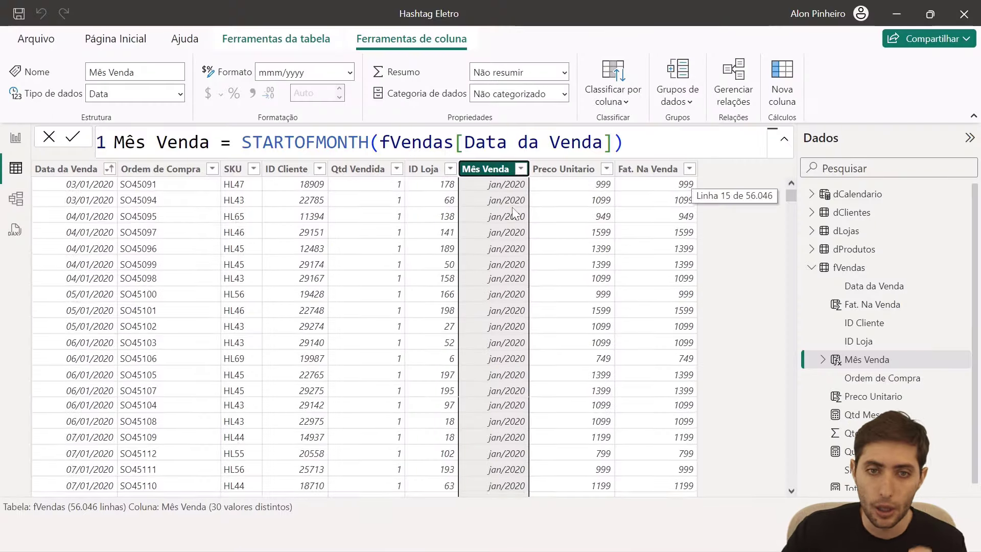
scroll(510, 183, "up", 2)
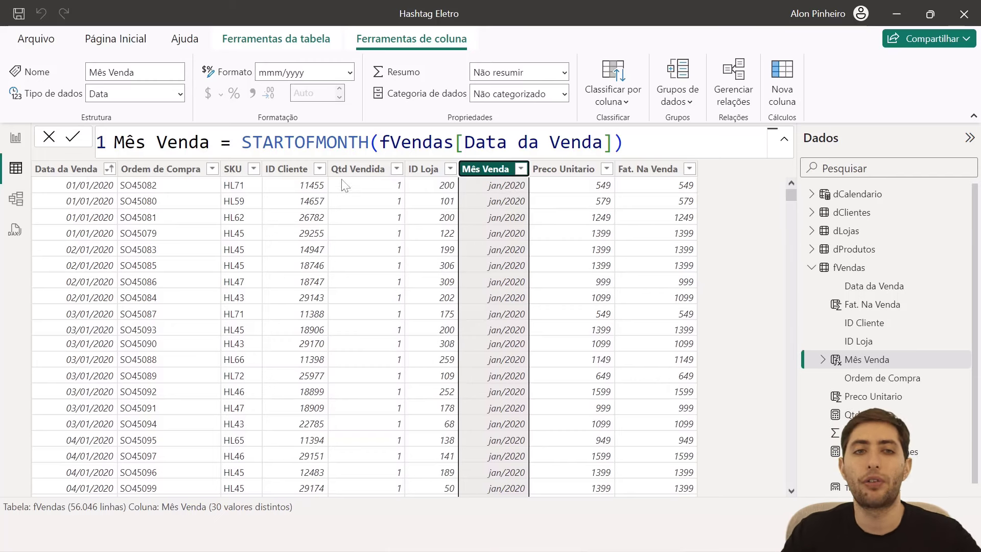
left_click(109, 44)
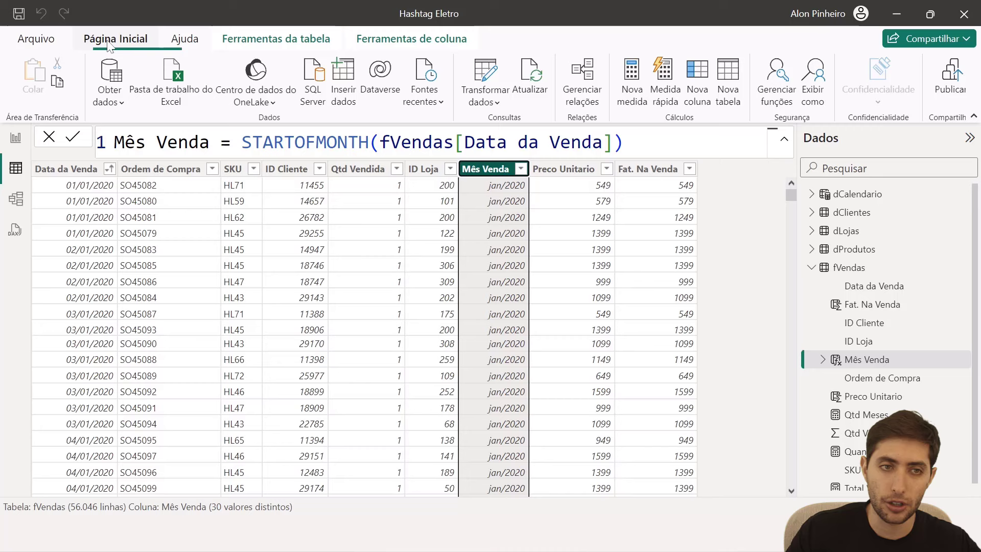
left_click(732, 89)
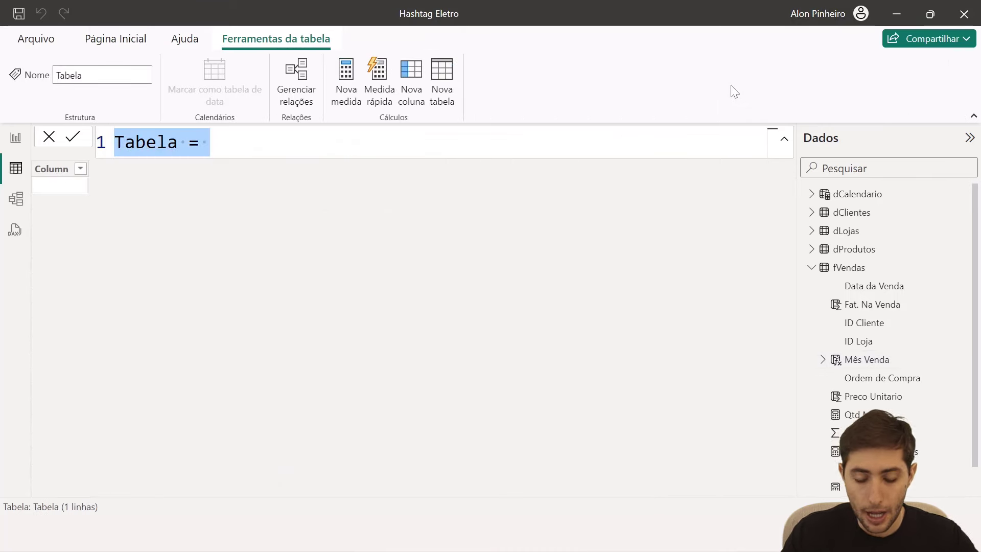
key("Left")
key("ctrl+shift+Right")
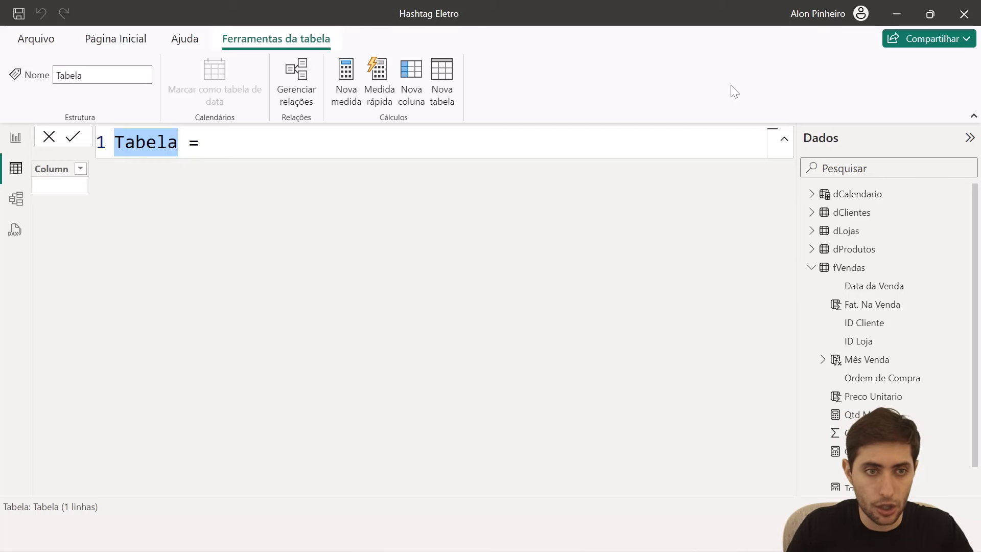
type("Meses")
key("Home")
type("Listagem")
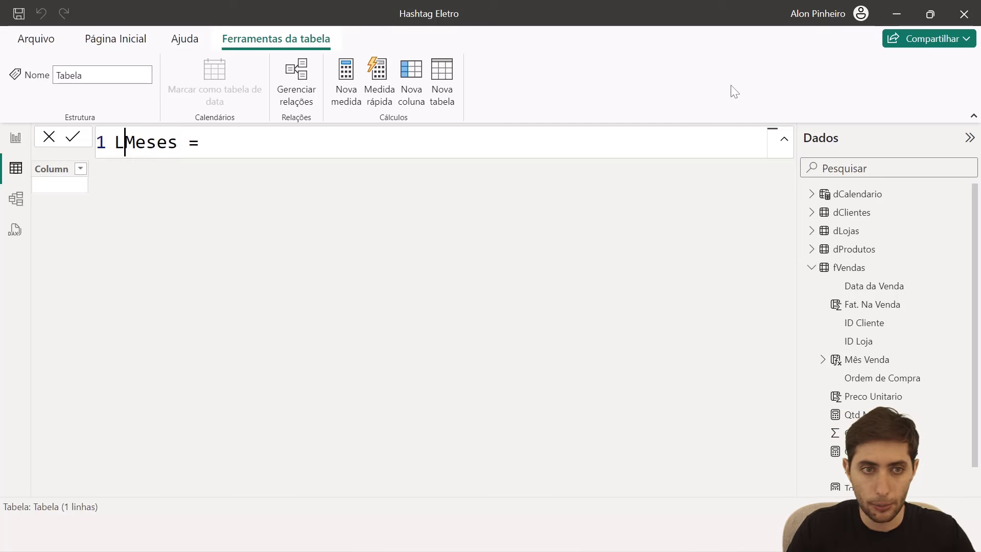
key("End")
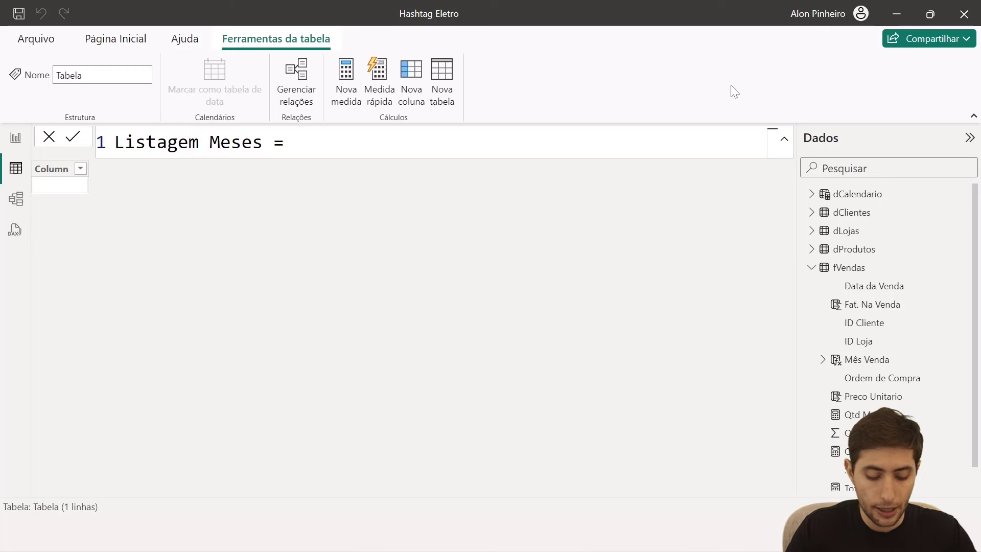
Begin the Listagem Meses formula with the VALUES function.
type("values")
key("Tab")
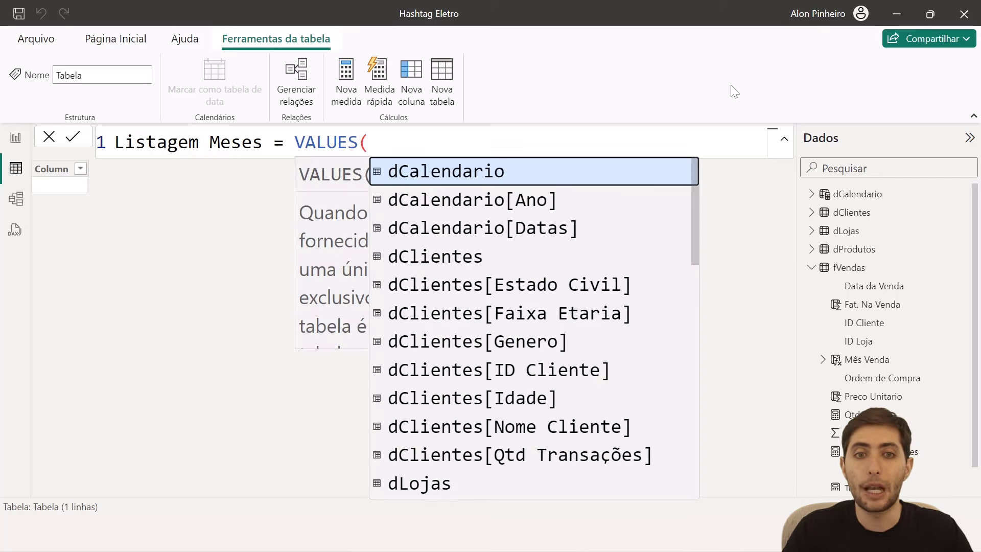
key("Escape")
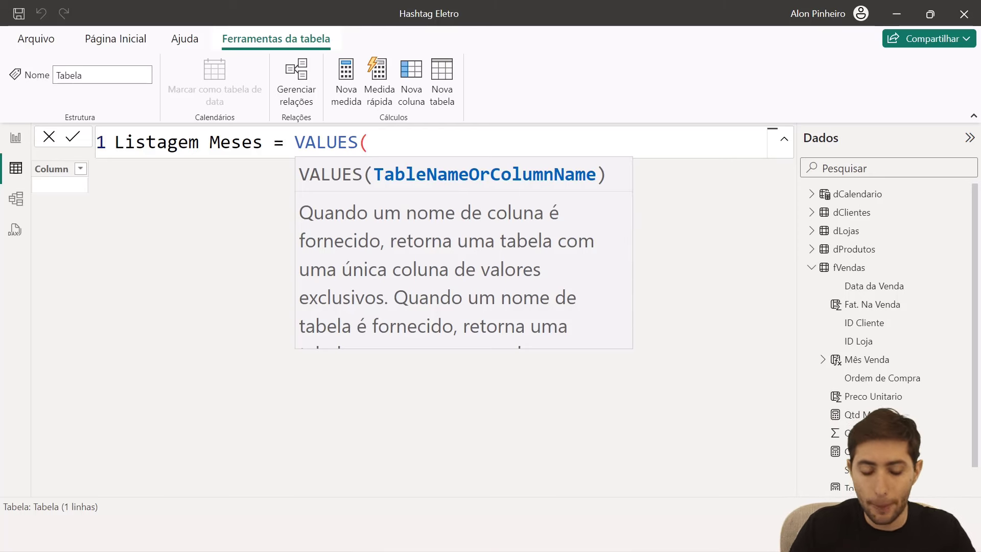
type("m")
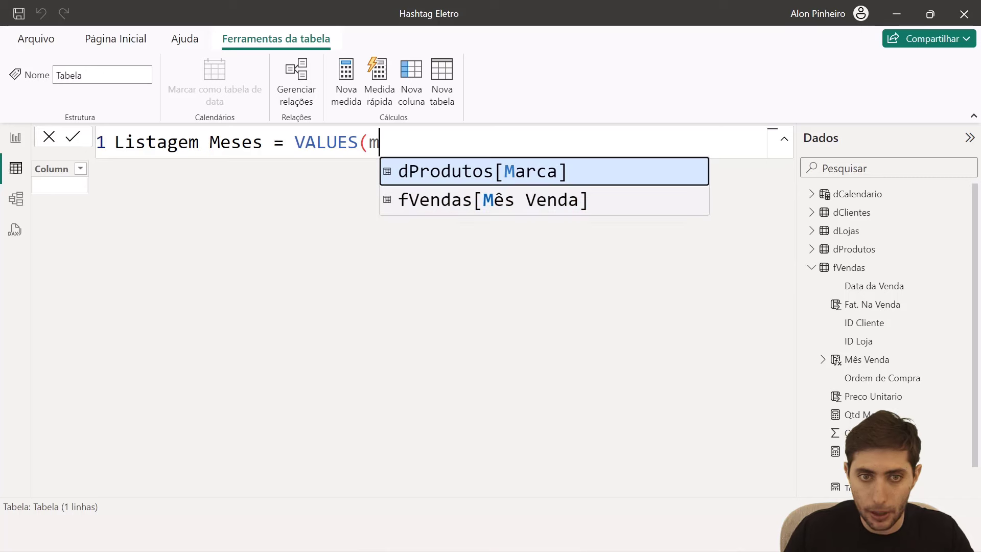
key("BackSpace")
type("mê")
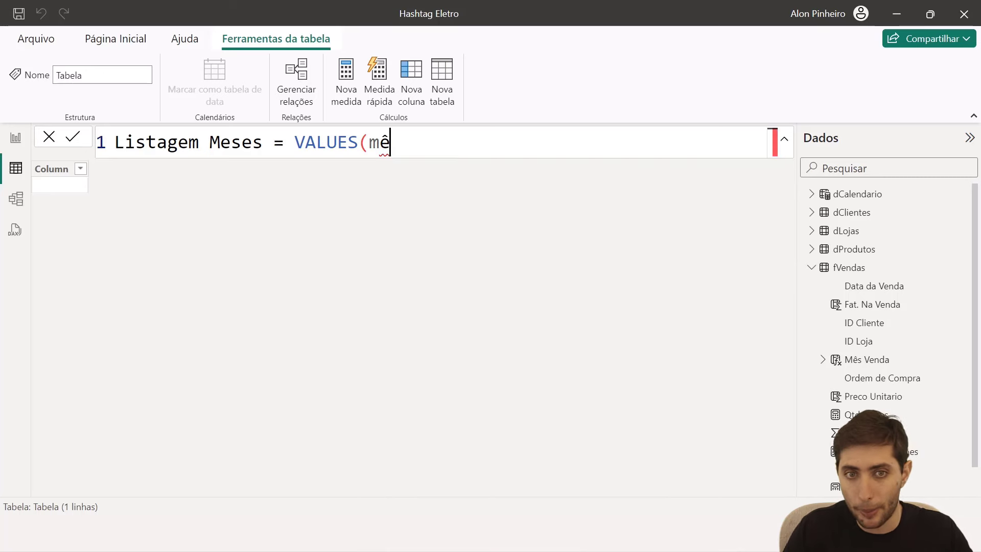
key("BackSpace")
key("BackSpace")
type("fvendas")
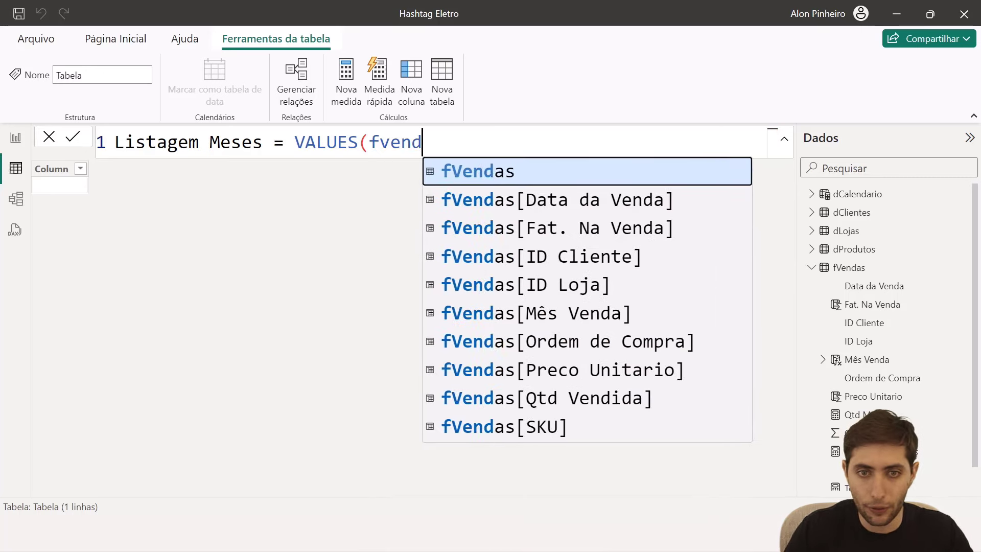
key("Down")
key("Down")
key("Down")
key("Down")
key("Down")
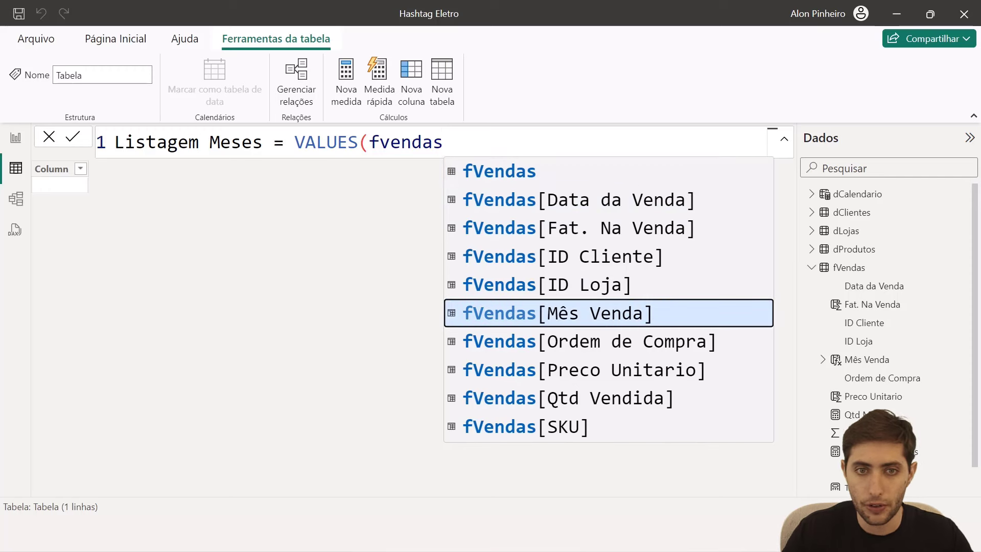
key("BackSpace")
key("BackSpace")
key("BackSpace")
key("BackSpace")
key("BackSpace")
key("BackSpace")
key("BackSpace")
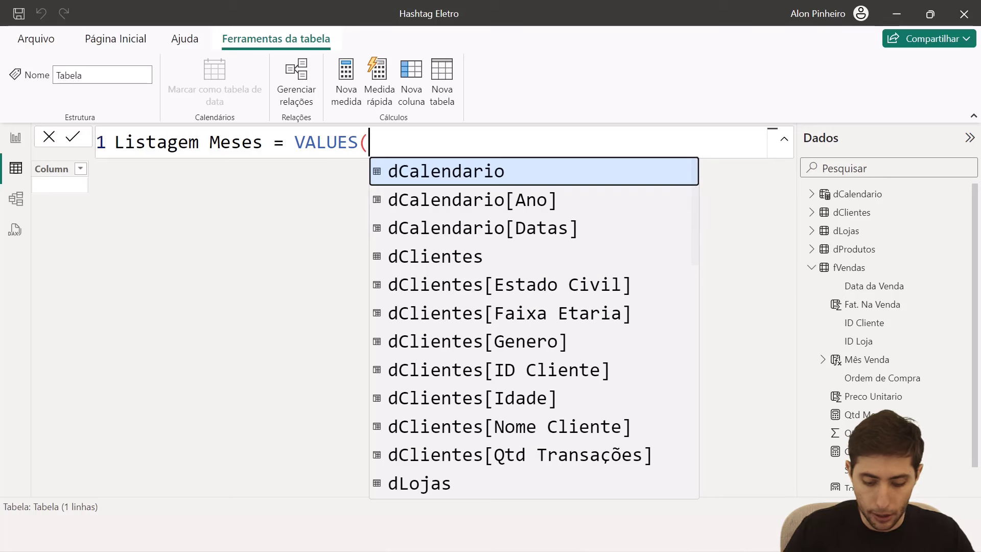
type("m")
key("Down")
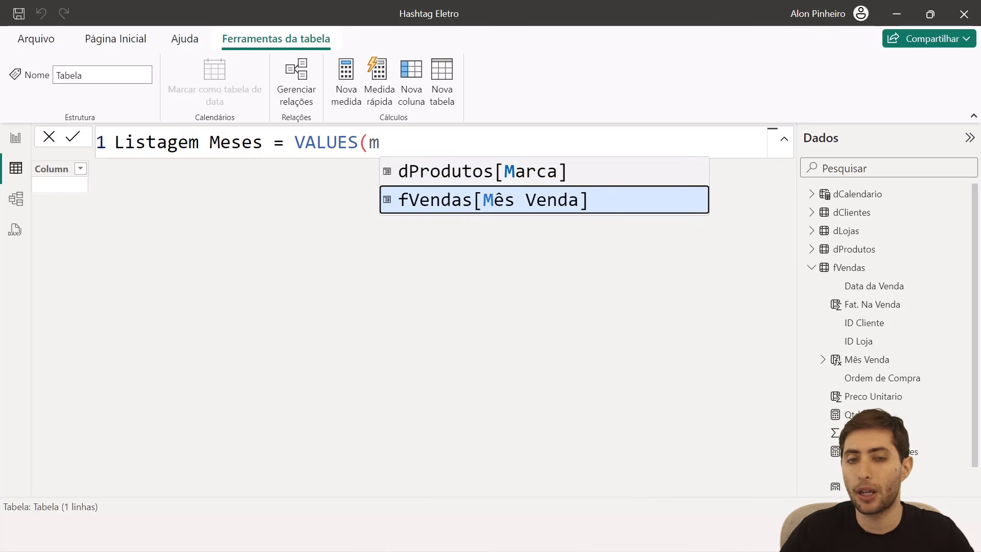
type("ê")
key("BackSpace")
key("BackSpace")
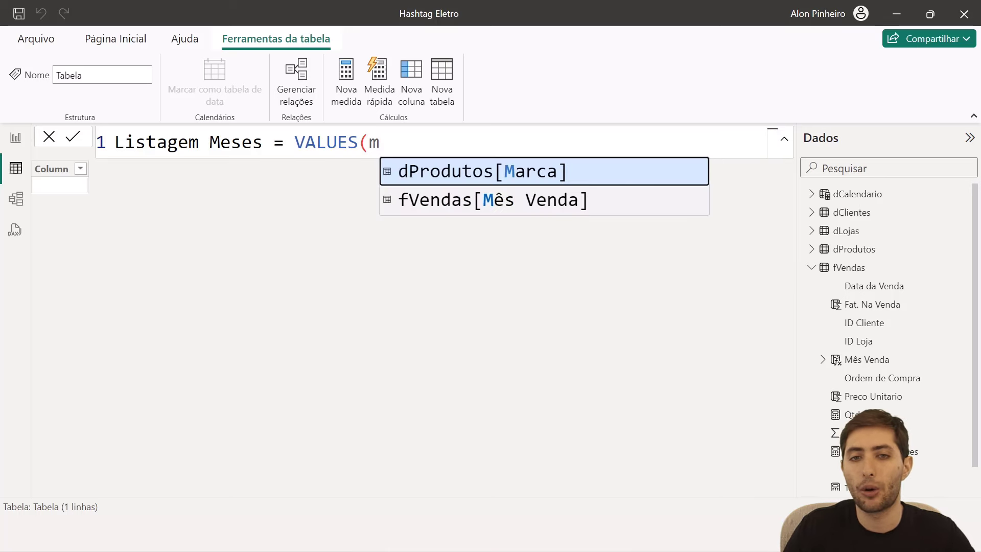
Complete the Listagem Meses formula with fVendas[Mês Venda] as the VALUES argument and commit it.
type("m")
key("Down")
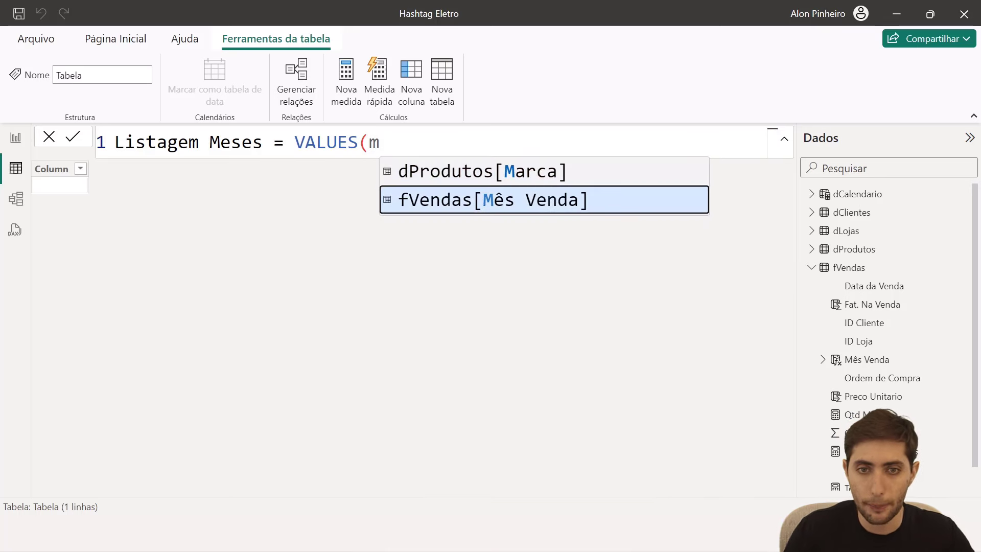
key("Tab")
type(")")
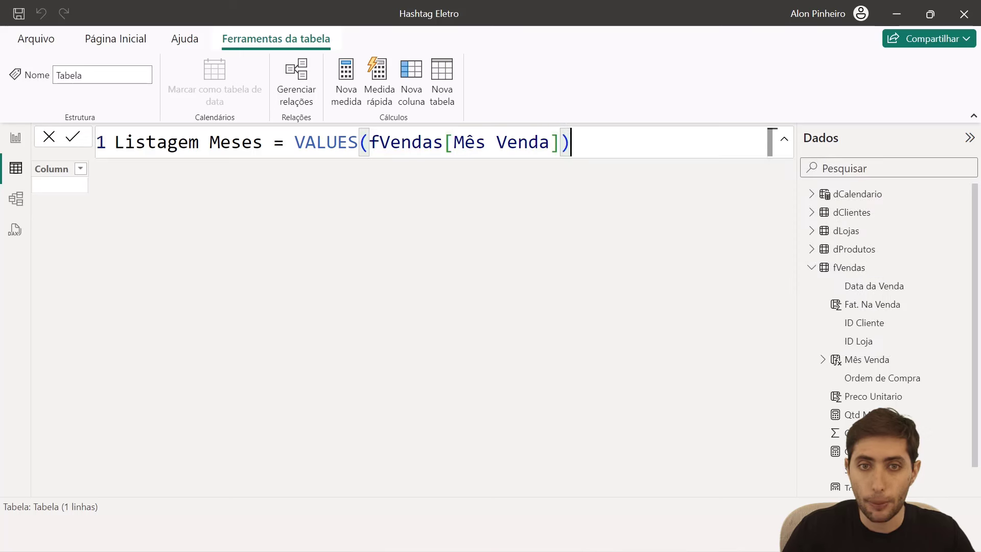
key("Return")
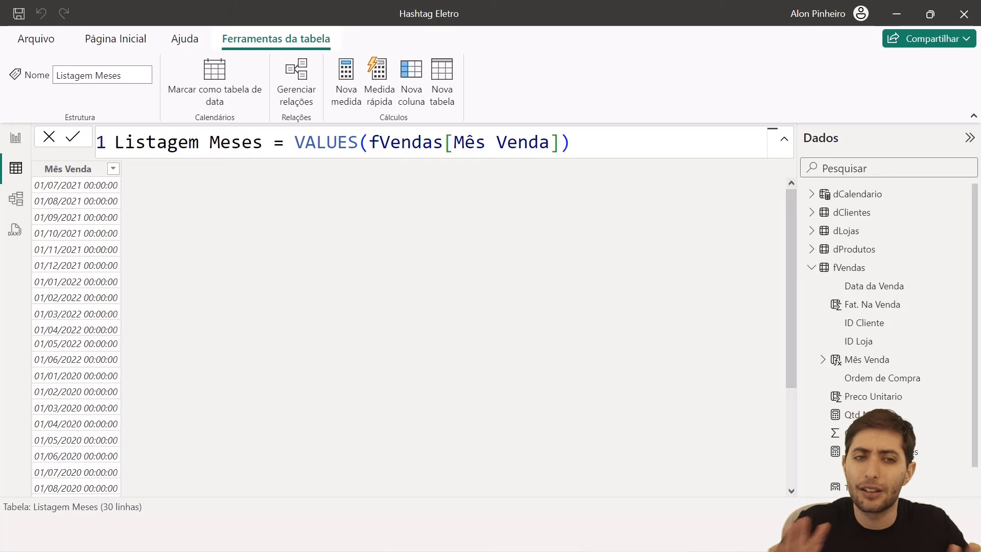
Set the data type of the Mês Venda column in Listagem Meses to Data.
left_click(69, 169)
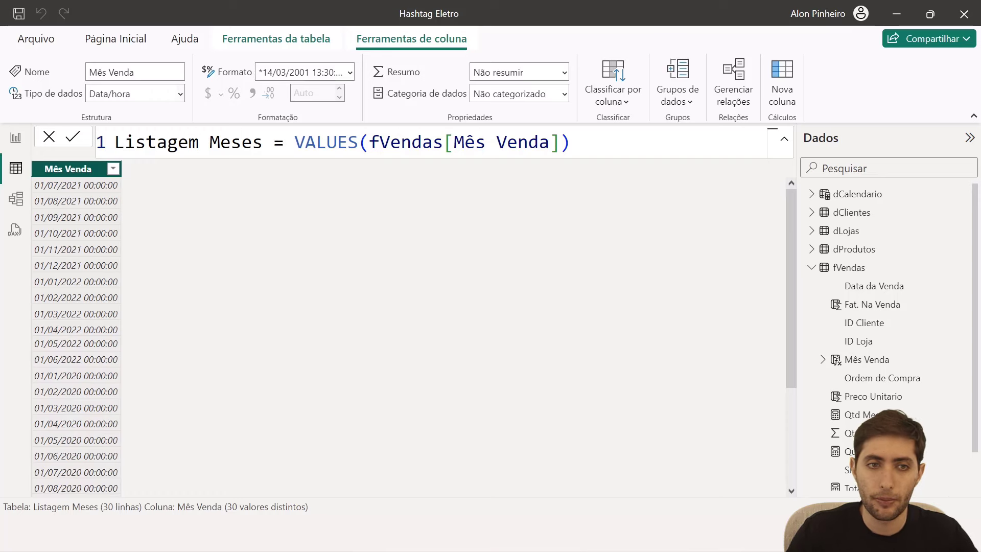
left_click(180, 93)
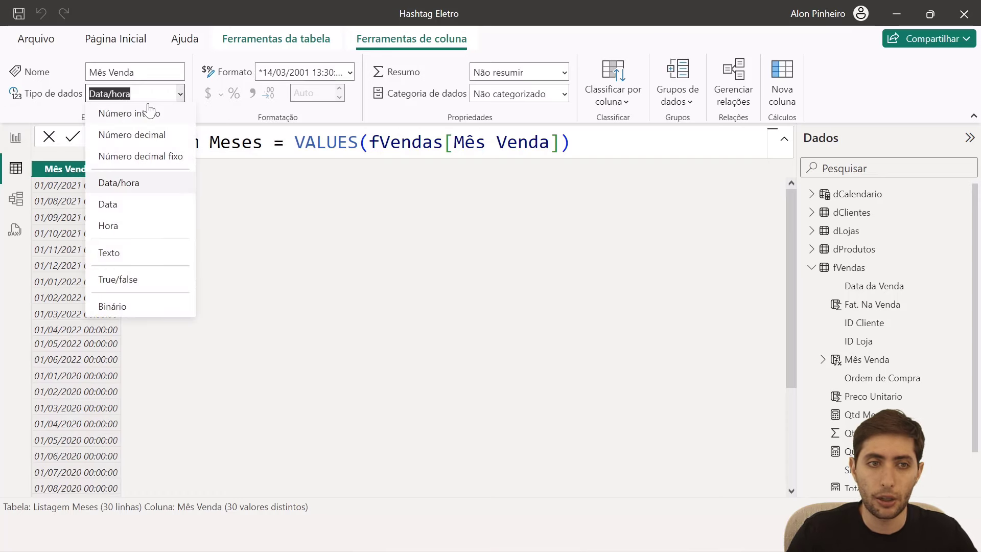
left_click(119, 207)
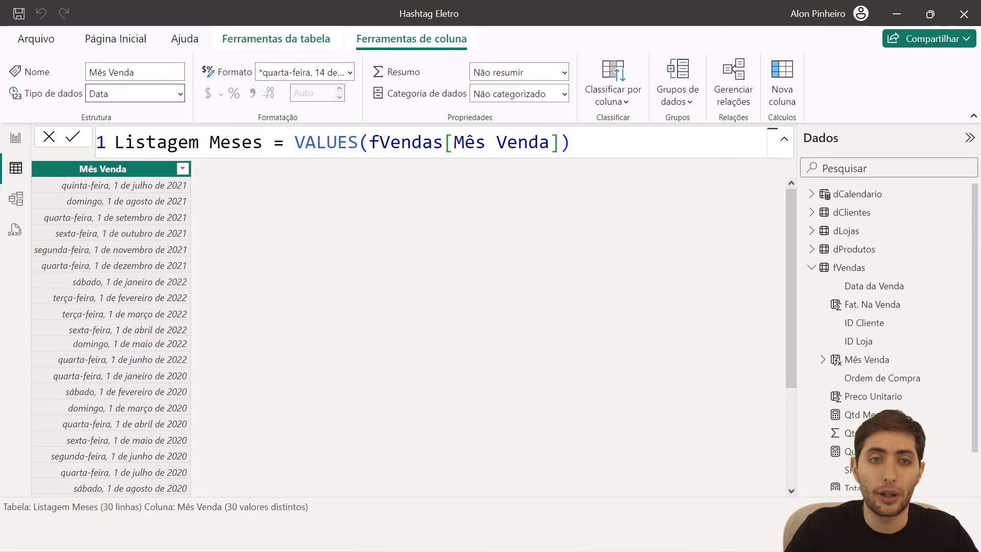
Apply the custom date format mmm/yyyy to the Mês Venda column of Listagem Meses.
left_click(298, 73)
type("mmm")
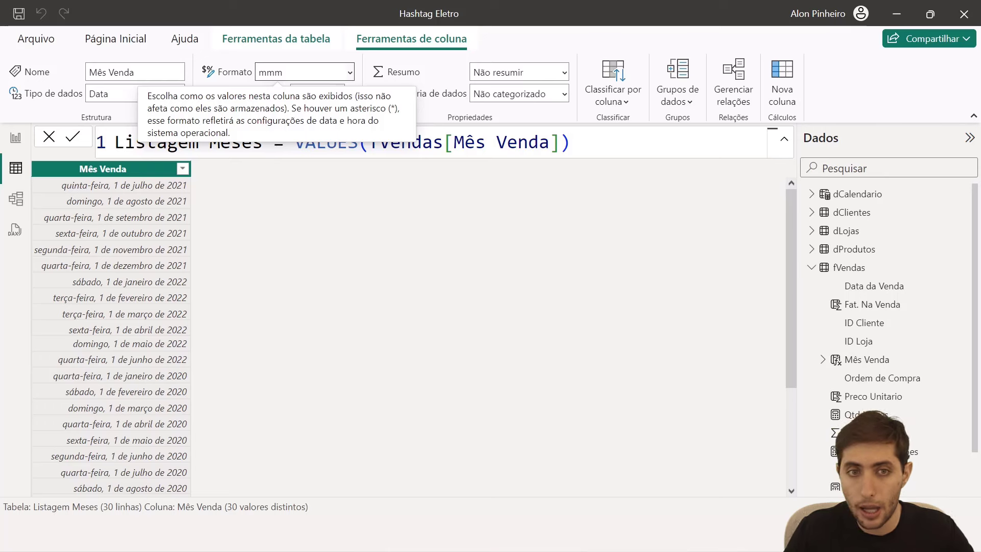
type("/")
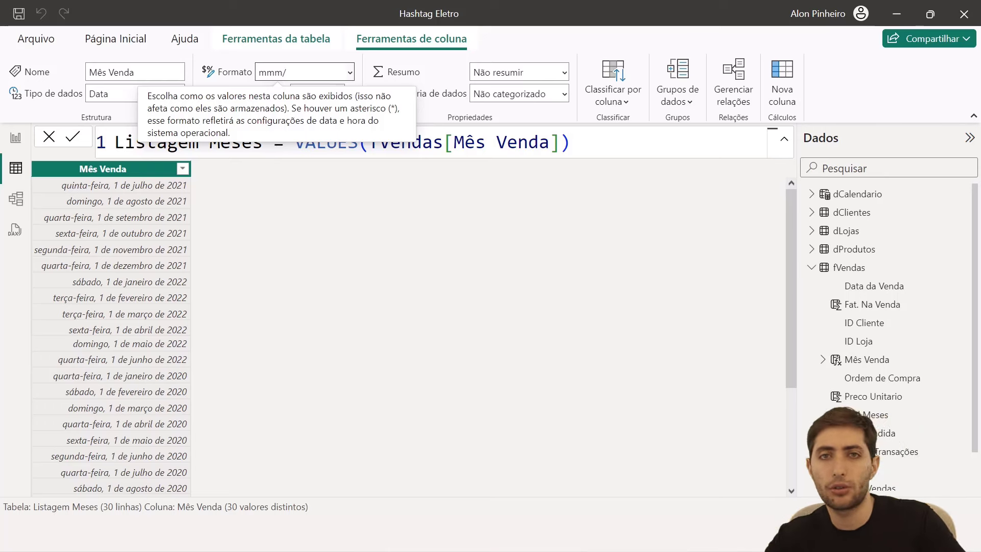
type("yyy")
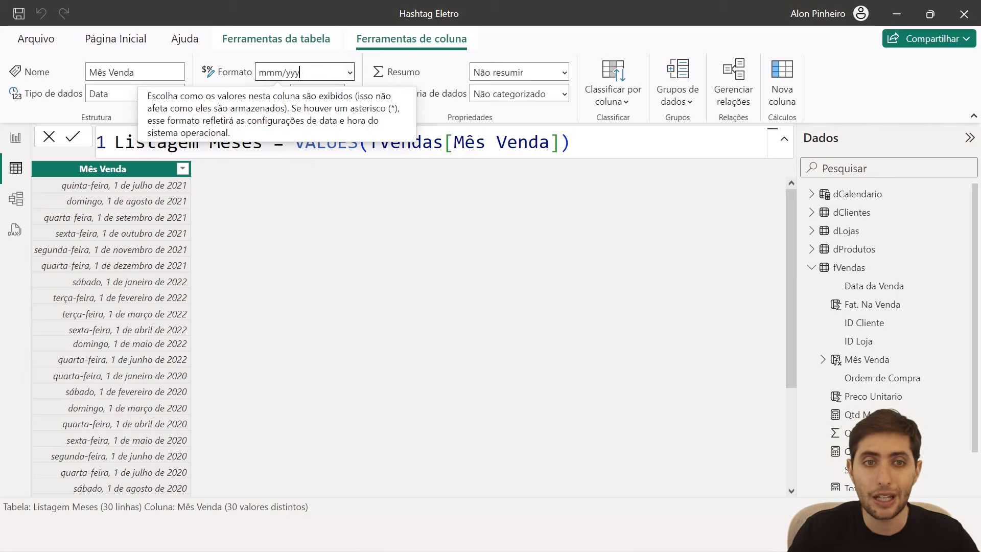
type("y")
key("Return")
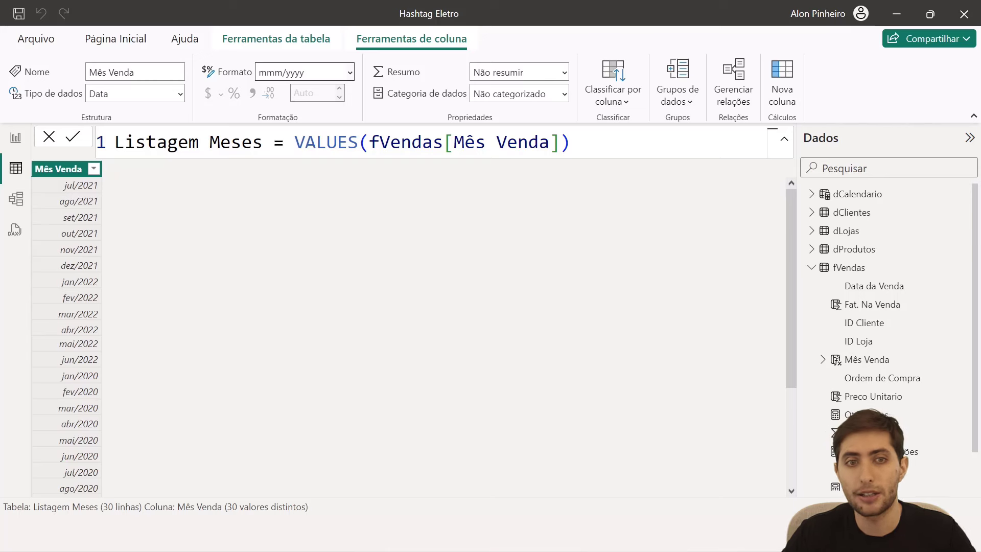
left_click(266, 72)
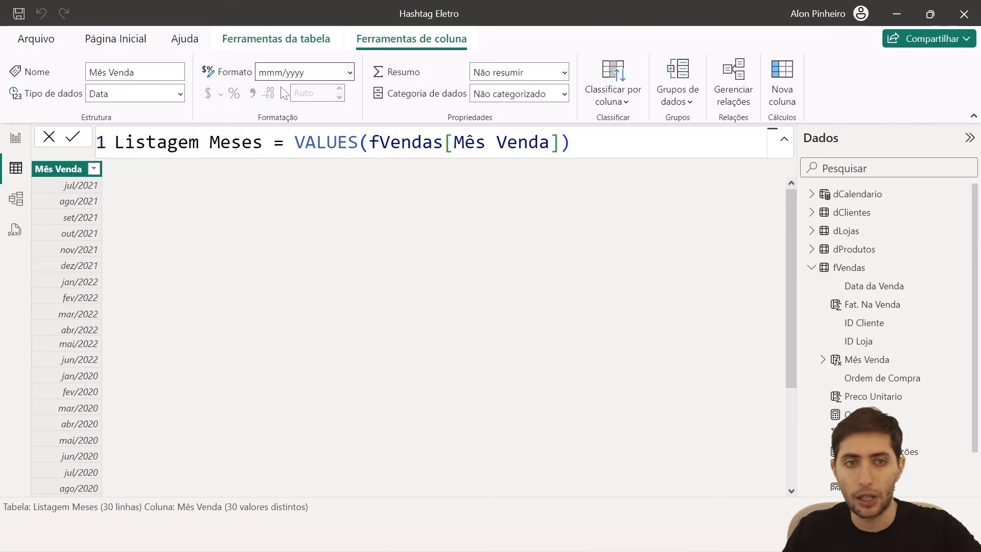
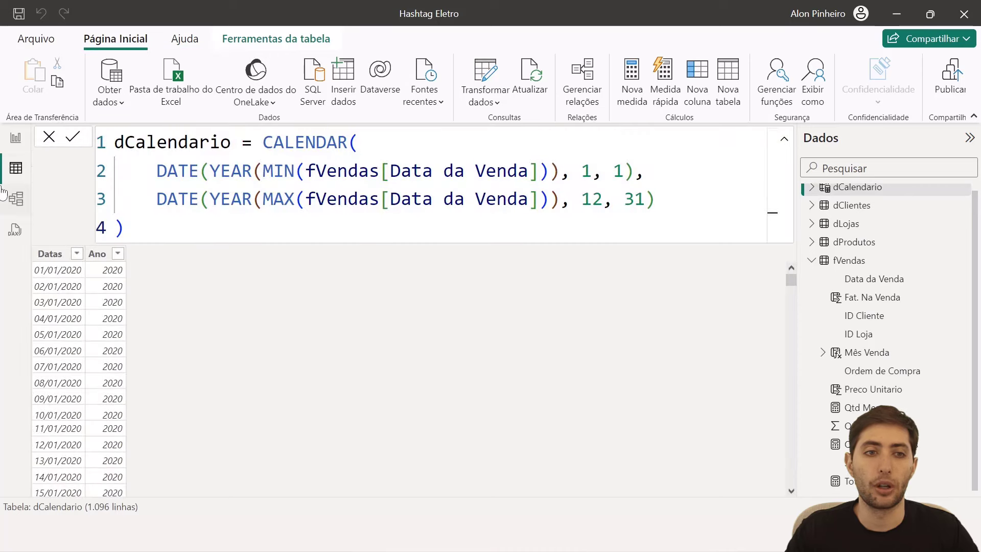
Return to Página 3 of the report and delete the broken Qtd Meses > Meta card.
left_click(16, 139)
left_click_drag(564, 378, 596, 380)
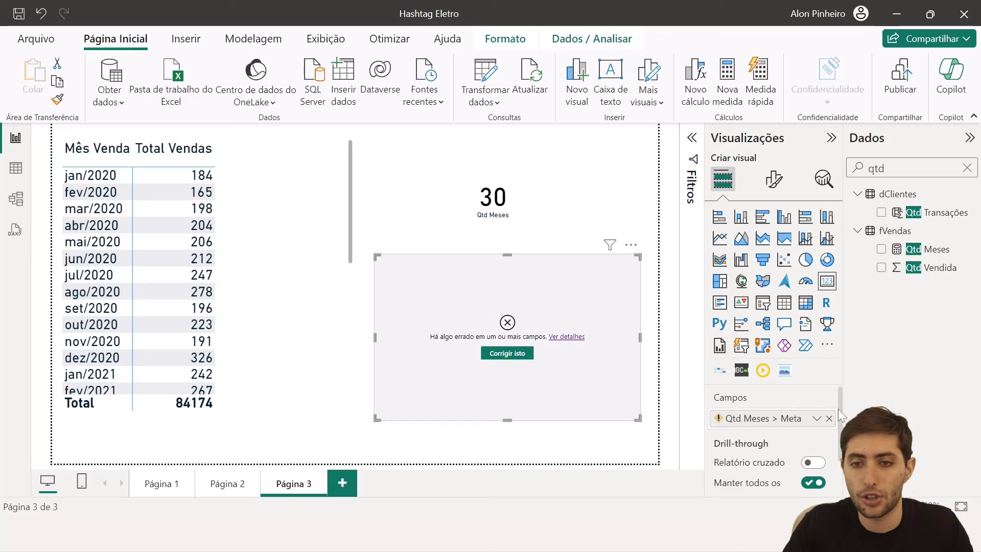
left_click(829, 419)
key("Delete")
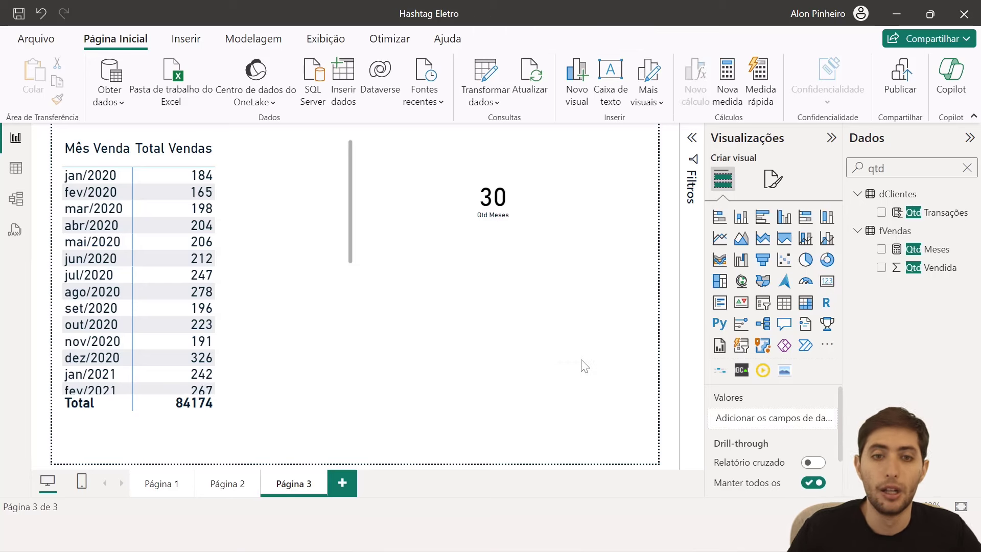
Create a new measure in the fVendas table and name it Qtd Meses > Meta.
right_click(905, 233)
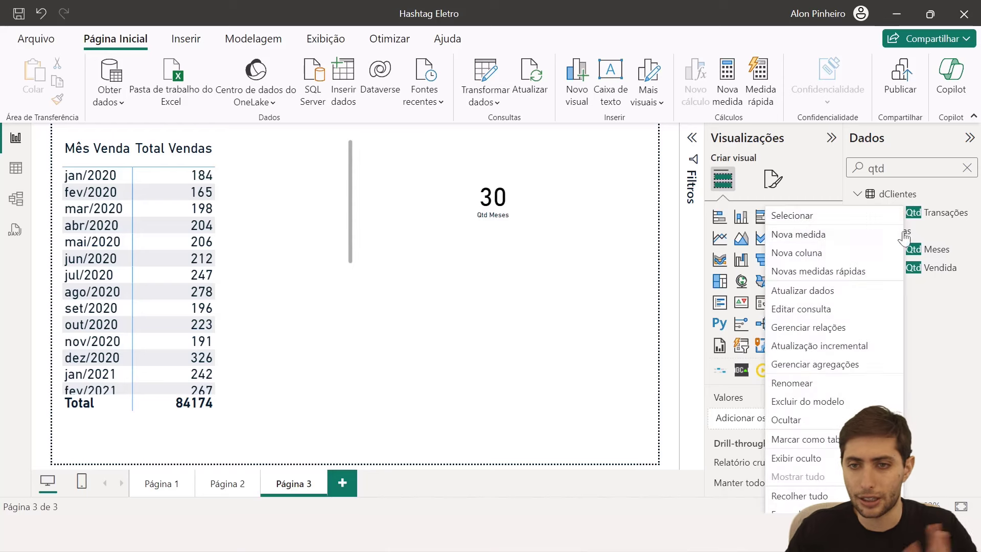
left_click(878, 235)
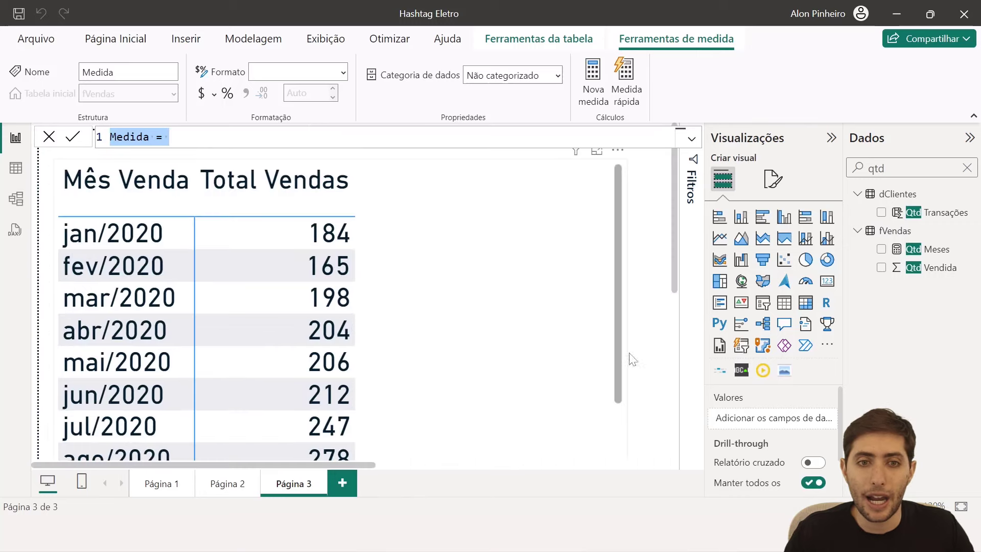
scroll(525, 317, "down", 7)
scroll(526, 311, "up", 1)
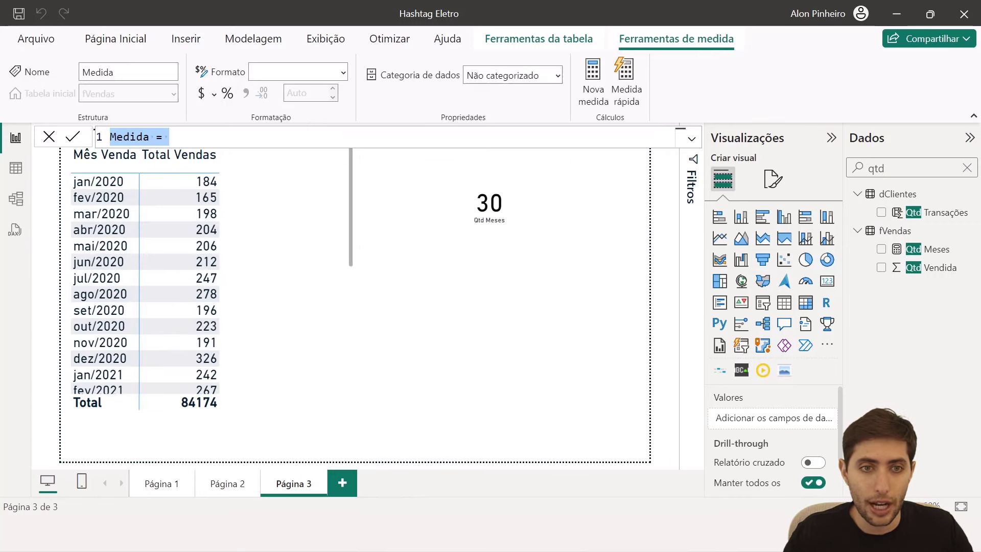
scroll(388, 137, "up", 10)
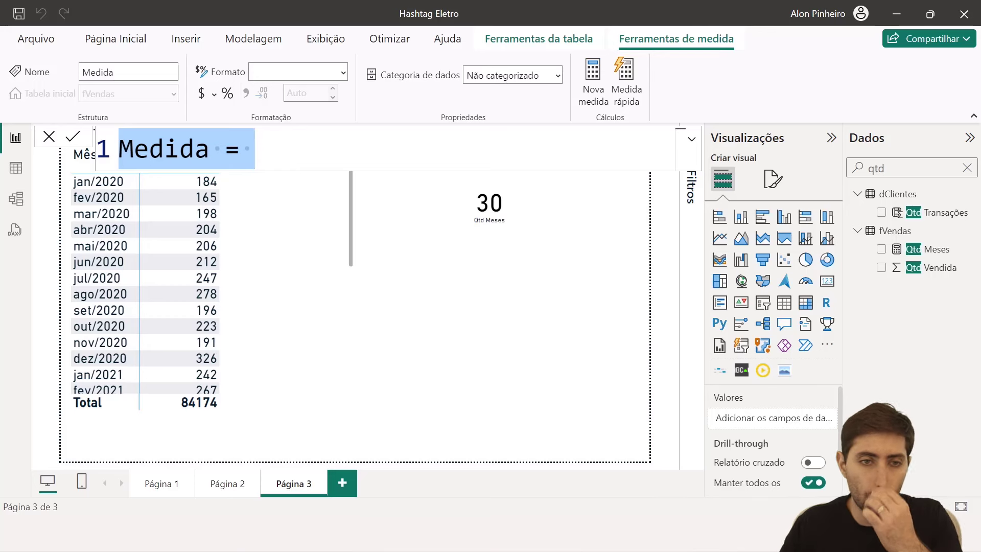
key("Left")
key("ctrl+shift+Right")
type("Qtd Mes")
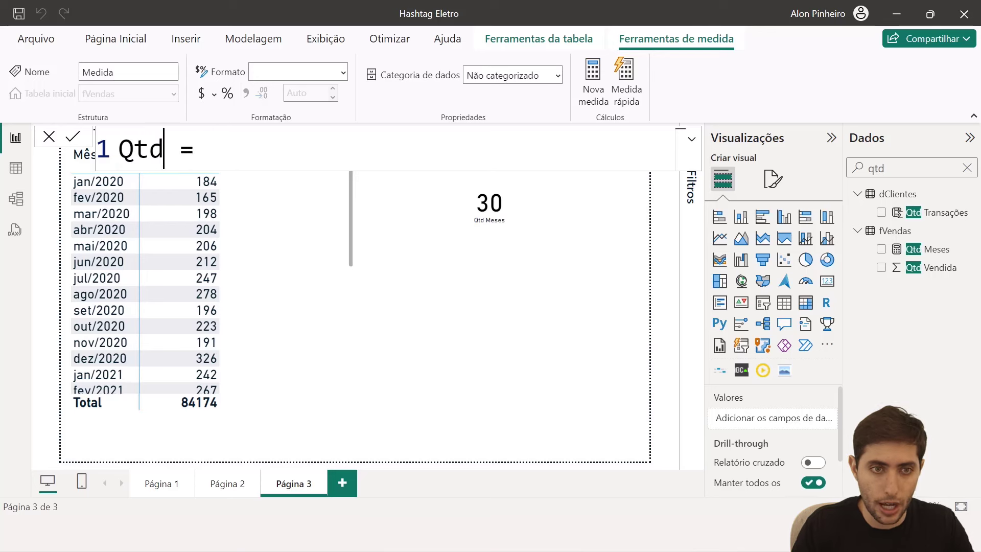
type("es > Meta")
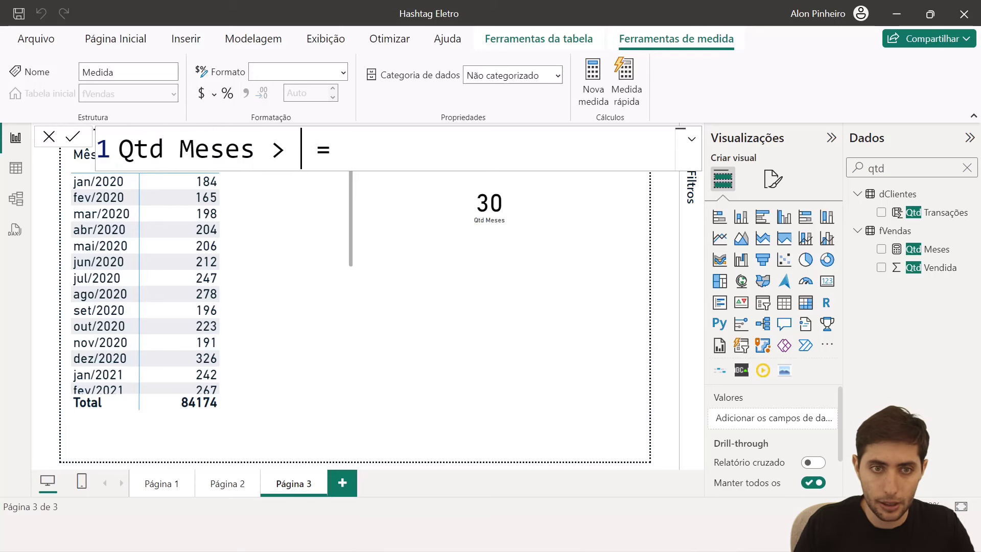
key("End")
key("shift+Return")
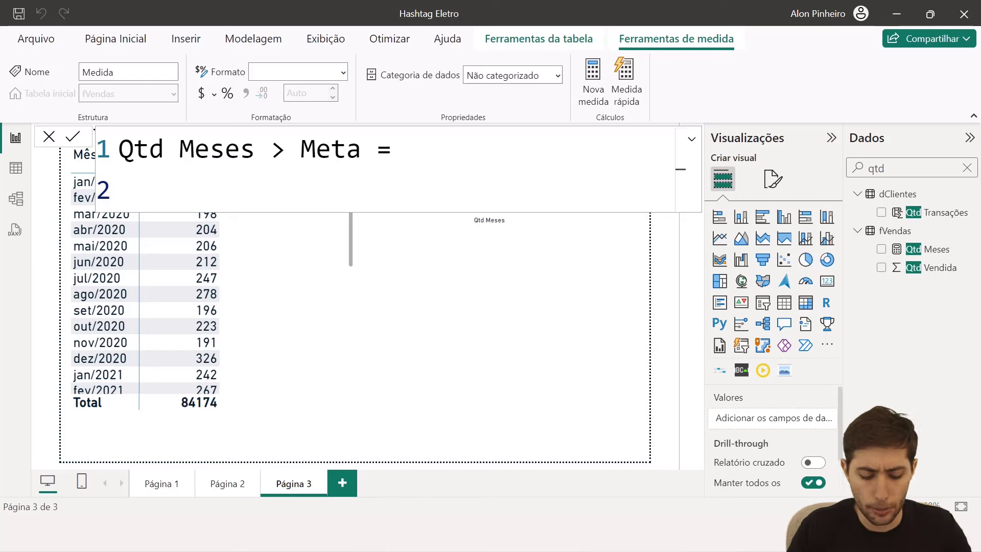
Begin the Qtd Meses > Meta formula with COUNTROWS and nest a FILTER function inside it on its own line.
type("countrows(")
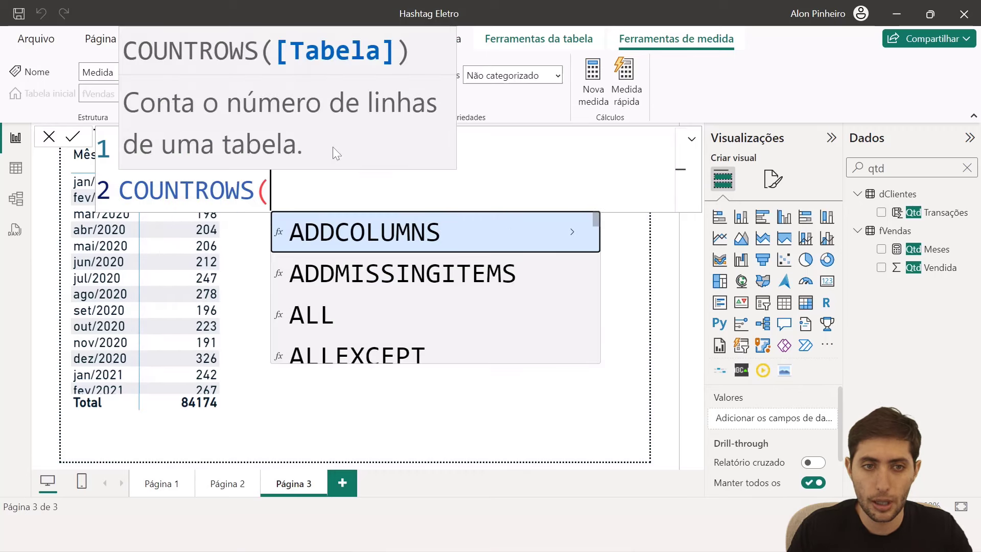
key("shift+Return")
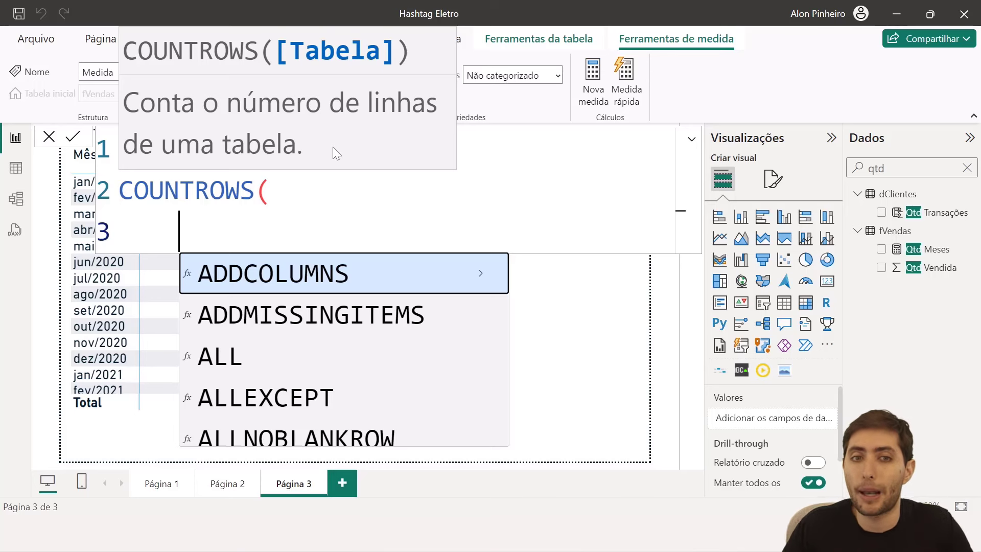
type("filte")
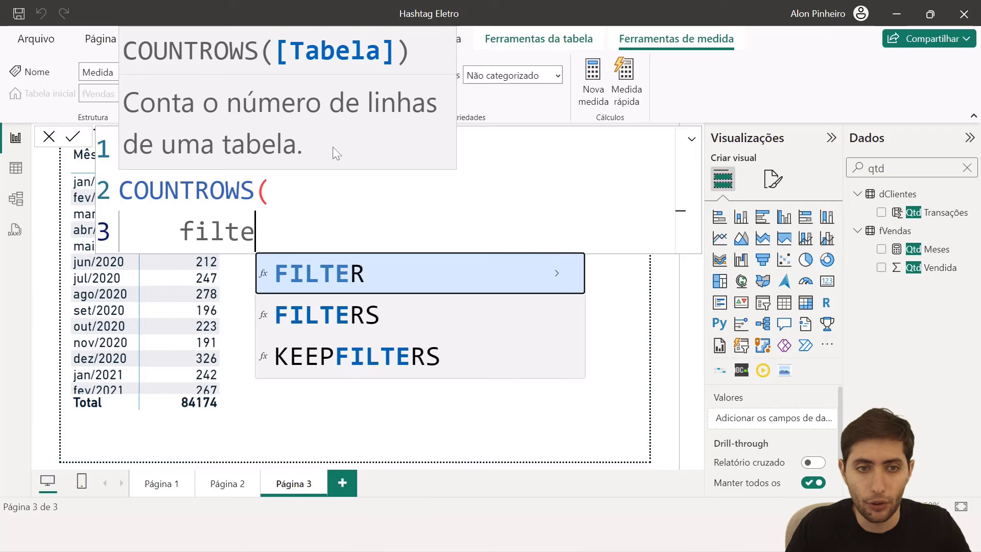
key("Tab")
key("shift+Return")
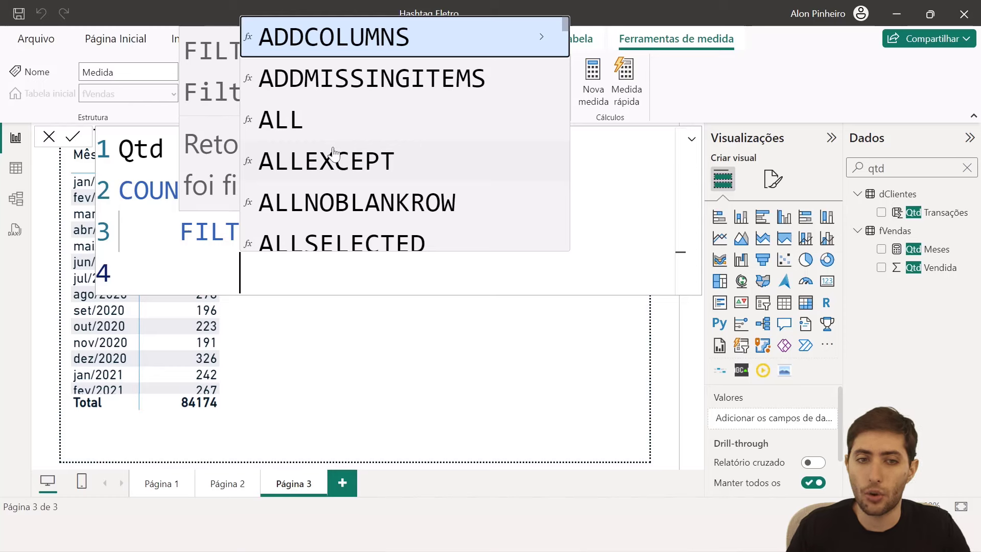
Enter VALUES(fVendas[Mês Venda]) as the table argument of FILTER.
type("values")
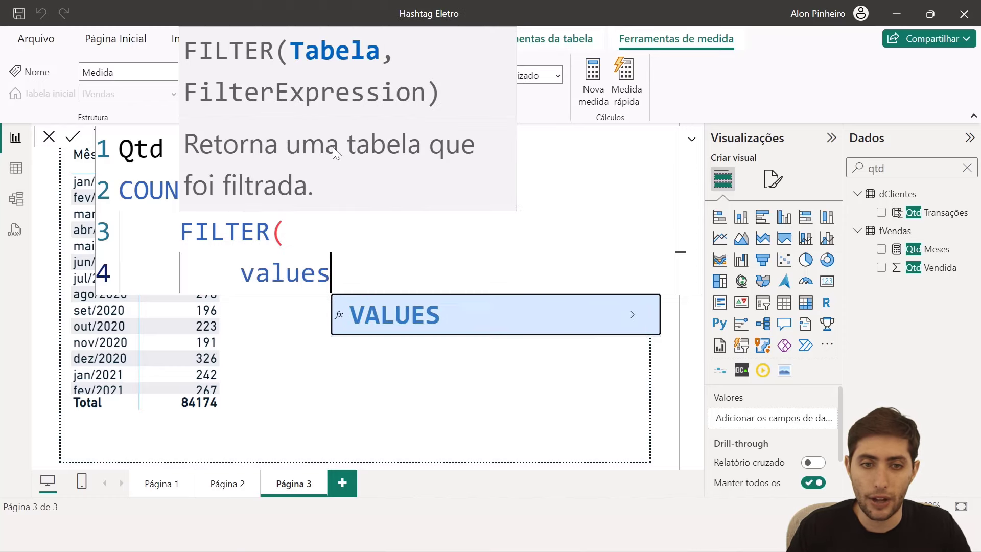
key("Tab")
type("m")
key("Down")
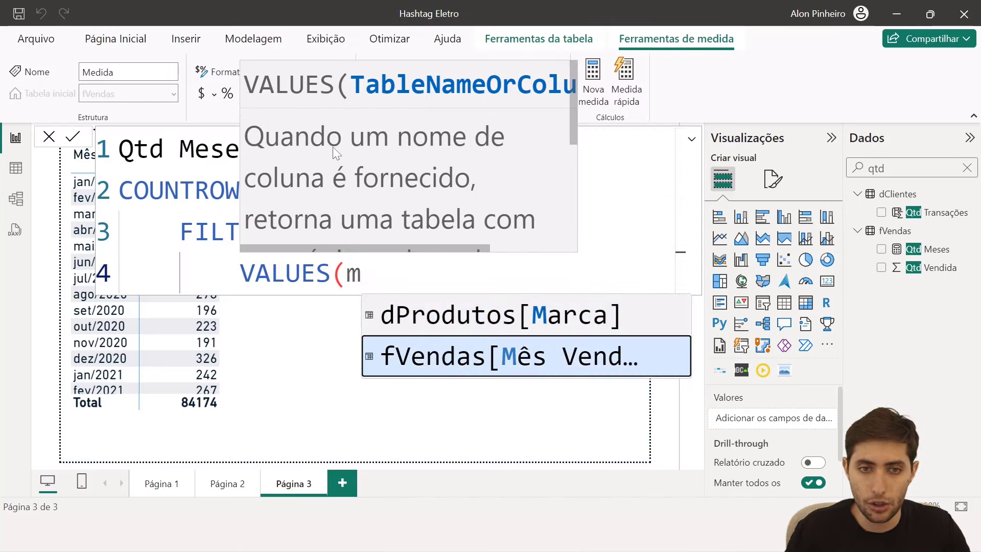
key("Tab")
type(")")
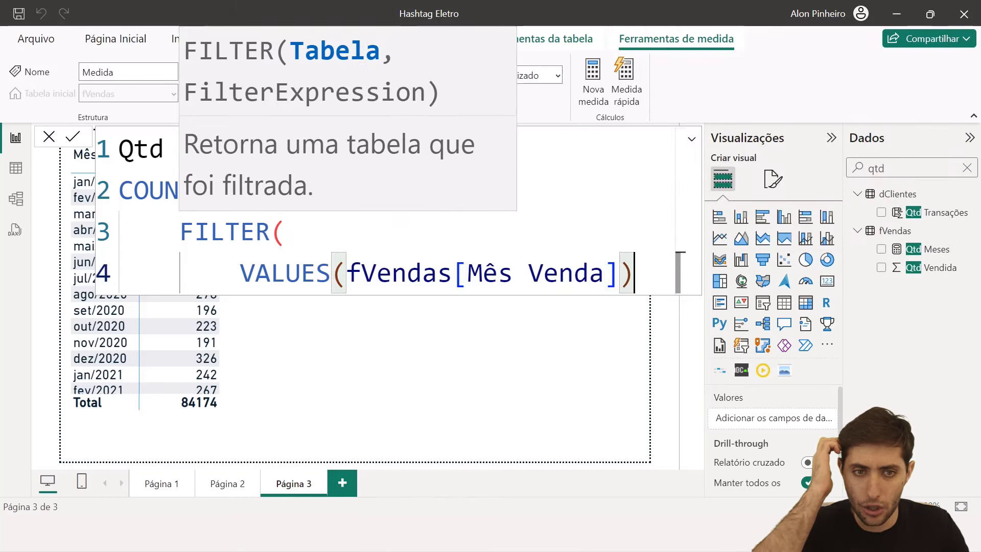
type(",")
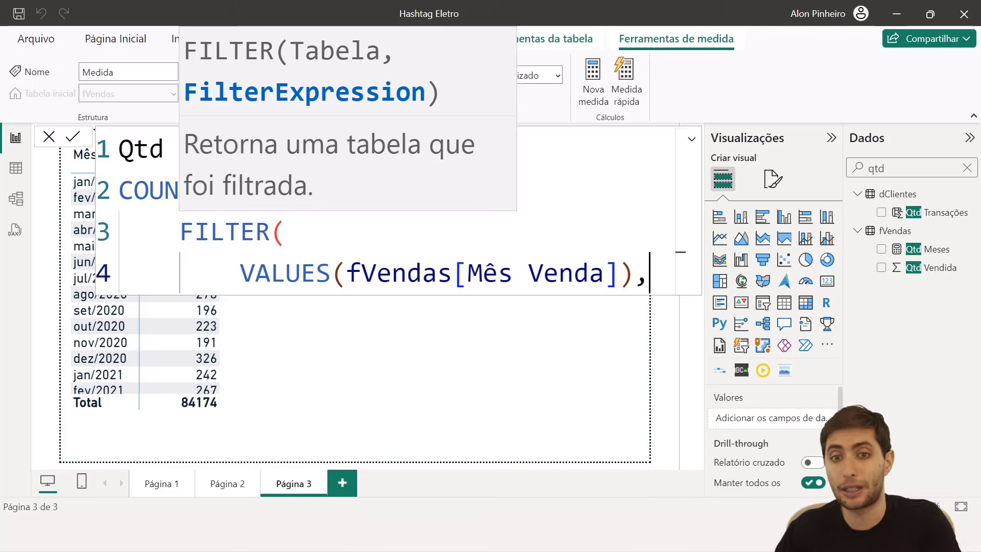
Add [Total Vendas]>2000 as the FILTER condition, close both functions and commit the measure.
key("shift+Return")
type("total v")
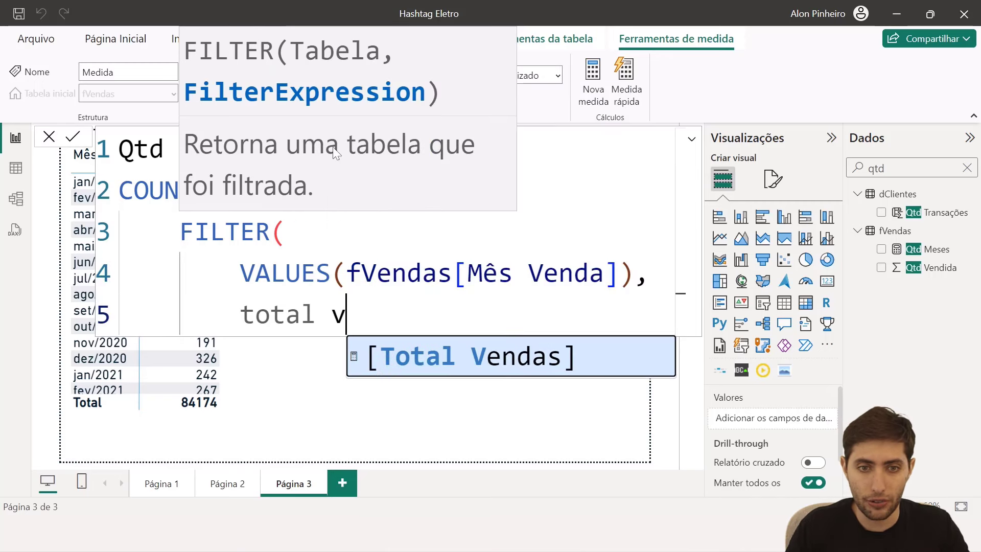
key("Tab")
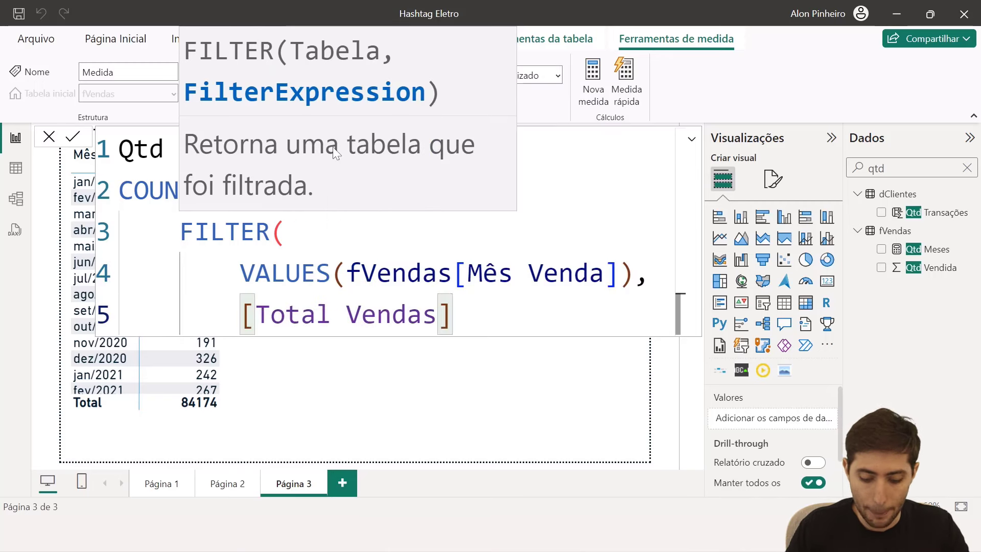
type(">2000")
key("shift+Return")
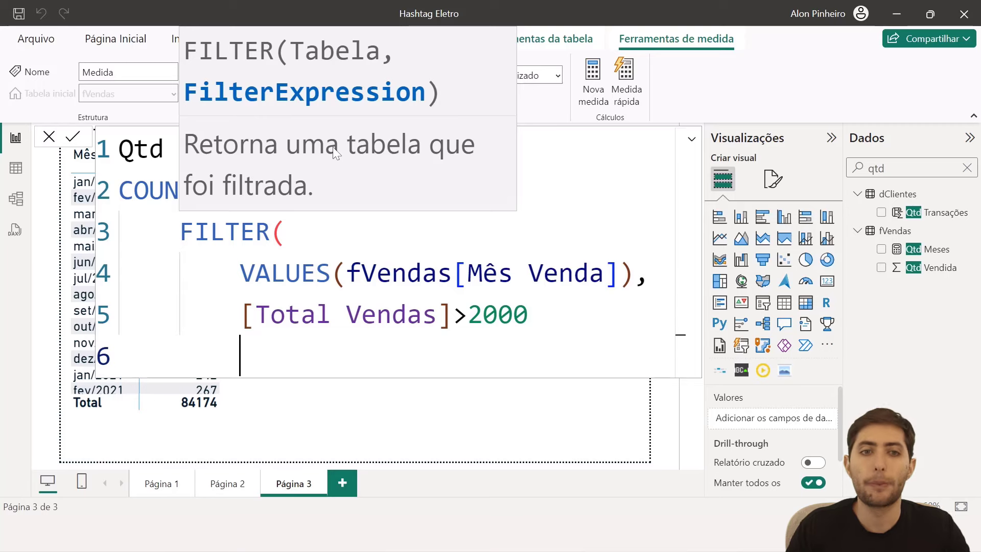
type(")")
key("shift+Return")
type(")")
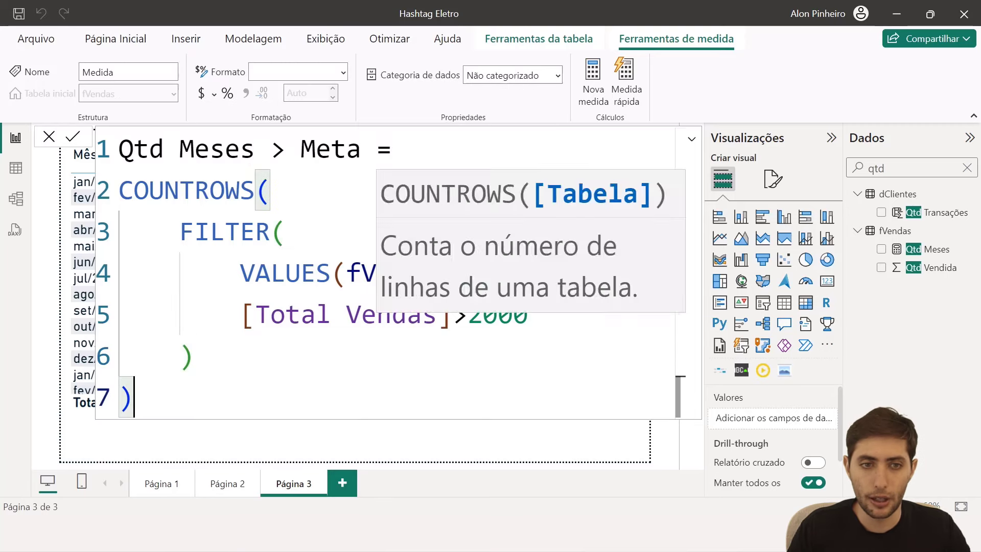
key("Return")
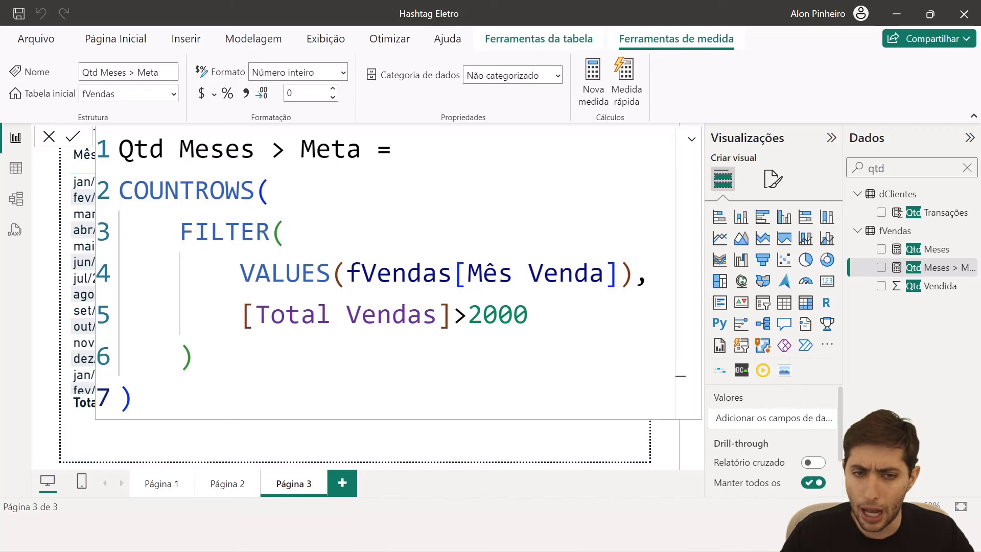
Add a card visual to Página 3 showing the Qtd Meses > Meta measure.
left_click(434, 441)
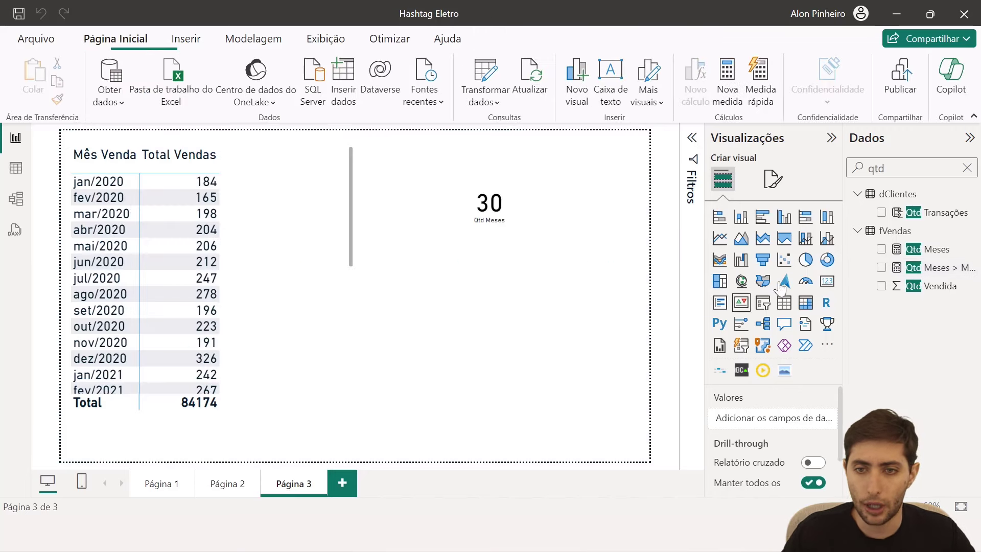
left_click(828, 281)
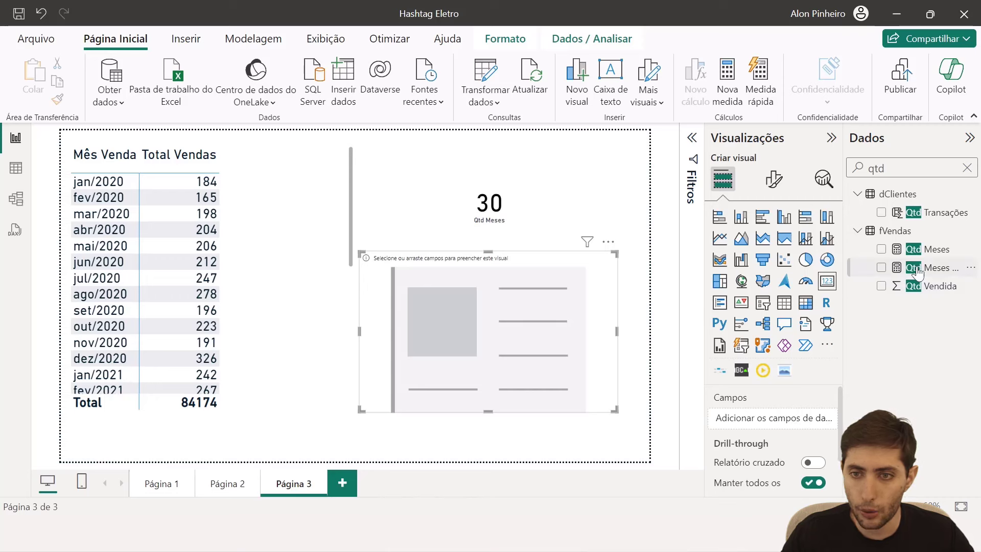
left_click_drag(918, 268, 780, 422)
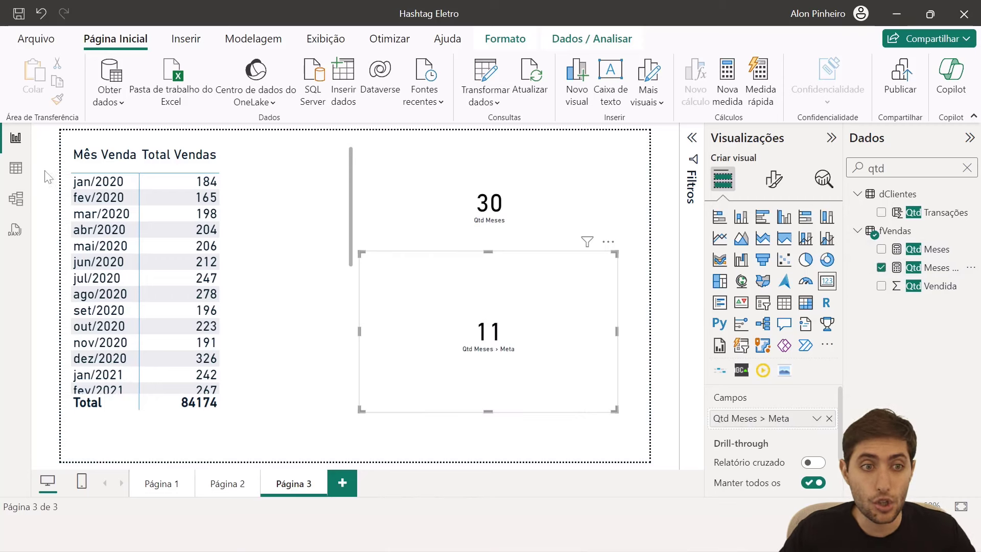
Check the model's list of tables in the table view with fVendas collapsed, and return to the report.
left_click(17, 168)
scroll(869, 332, "down", 2)
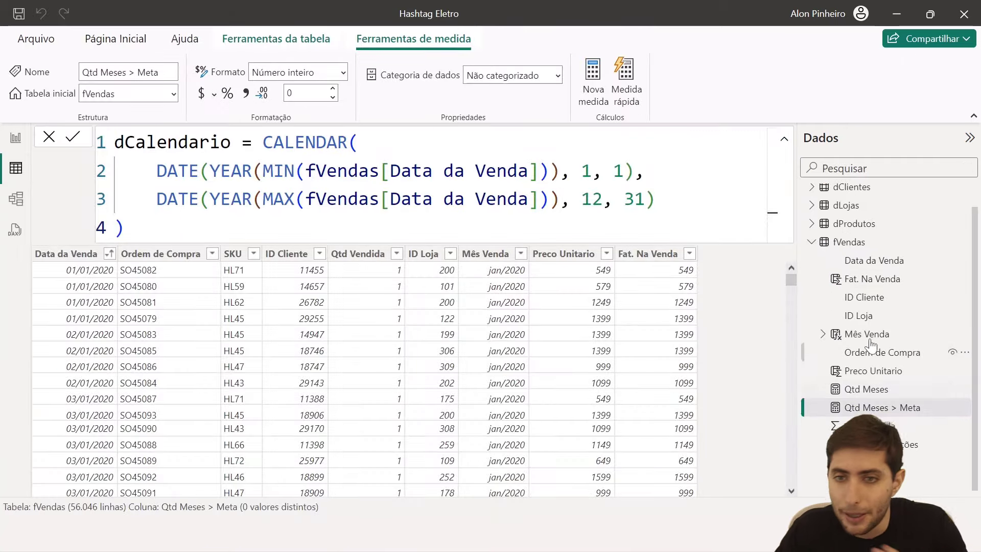
scroll(843, 306, "up", 2)
left_click(811, 262)
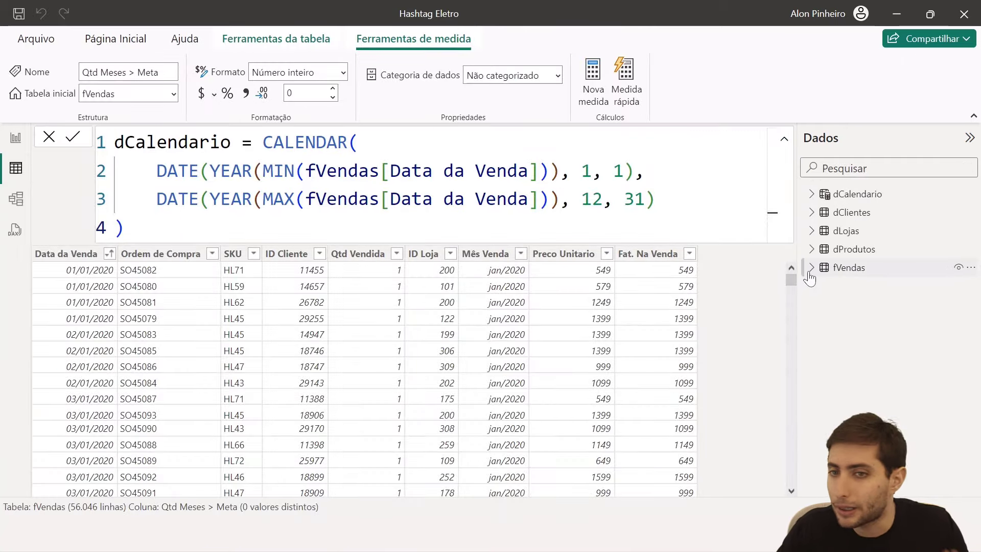
left_click(16, 144)
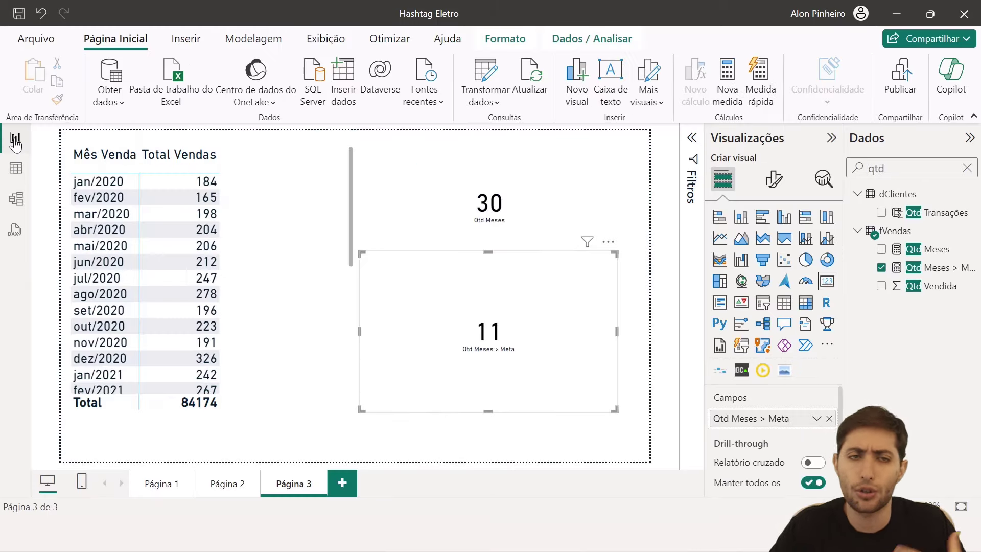
Review the Qtd Meses > Meta formula, examining how COUNTROWS, FILTER, VALUES(fVendas[Mês Venda]) and the [Total Vendas] condition work together.
left_click(914, 269)
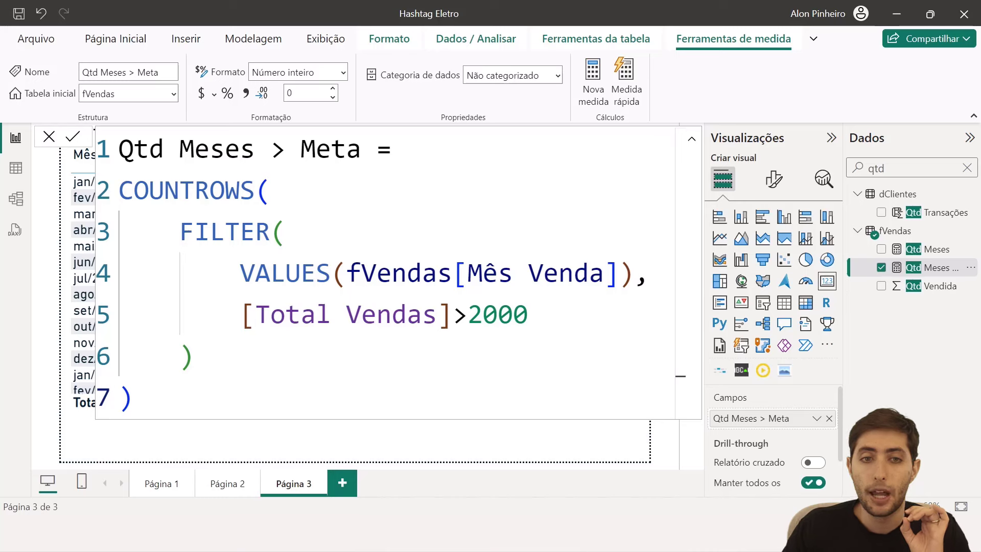
left_click_drag(240, 274, 619, 273)
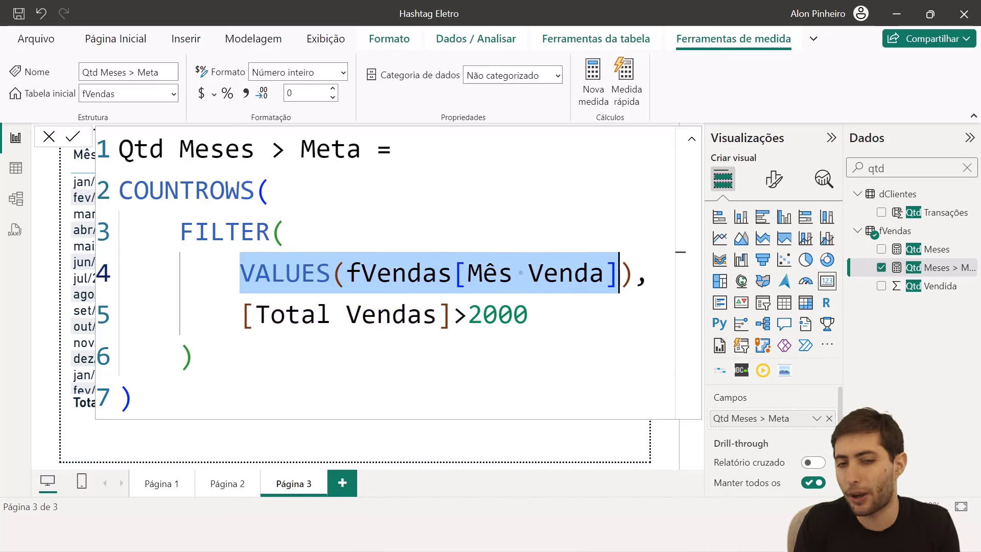
left_click(330, 314)
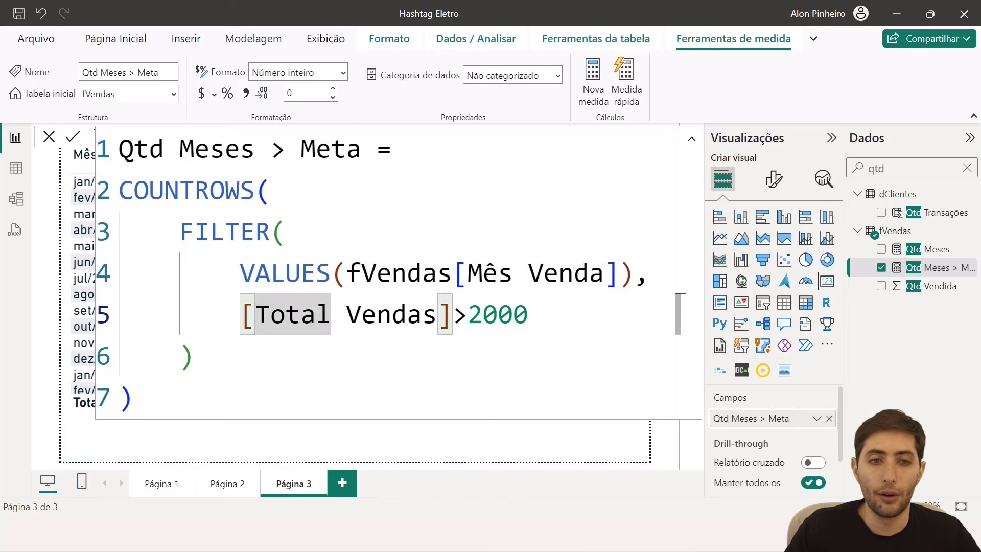
left_click_drag(240, 273, 635, 273)
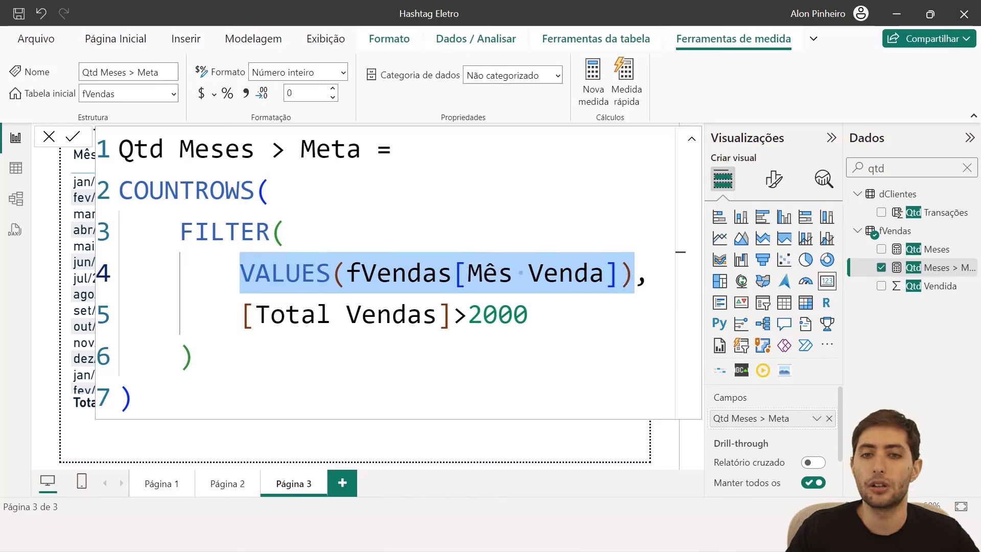
key("Right")
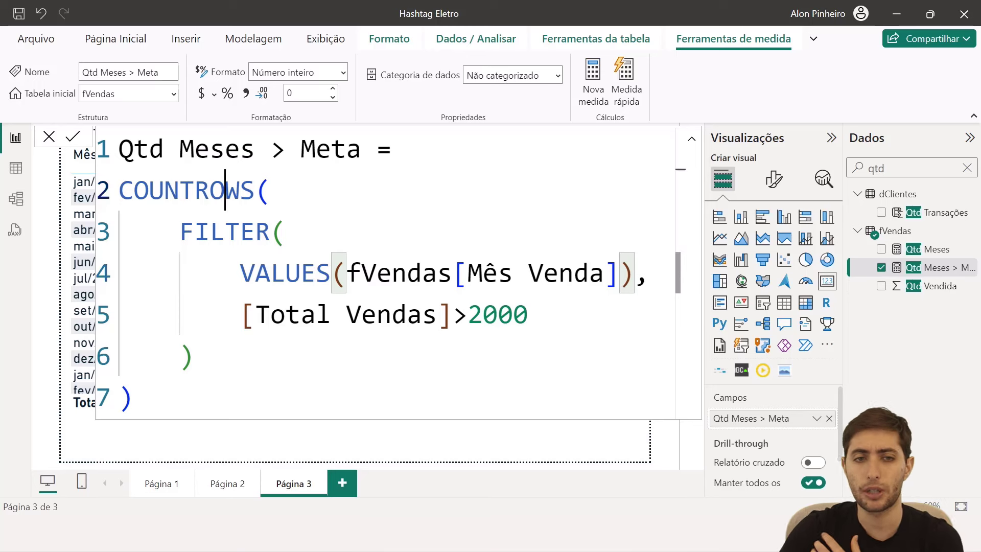
double_click(225, 190)
left_click(240, 274)
double_click(244, 273)
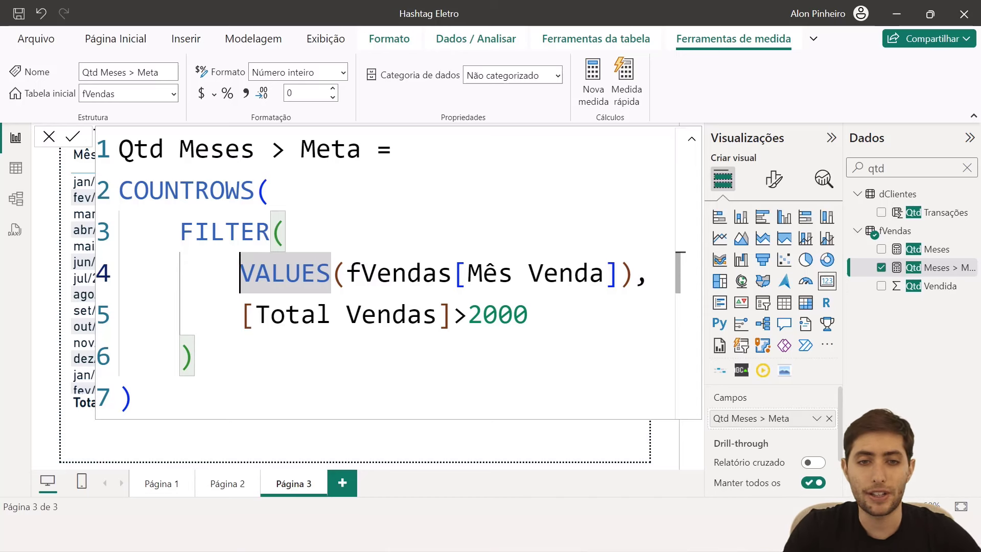
left_click_drag(241, 273, 635, 273)
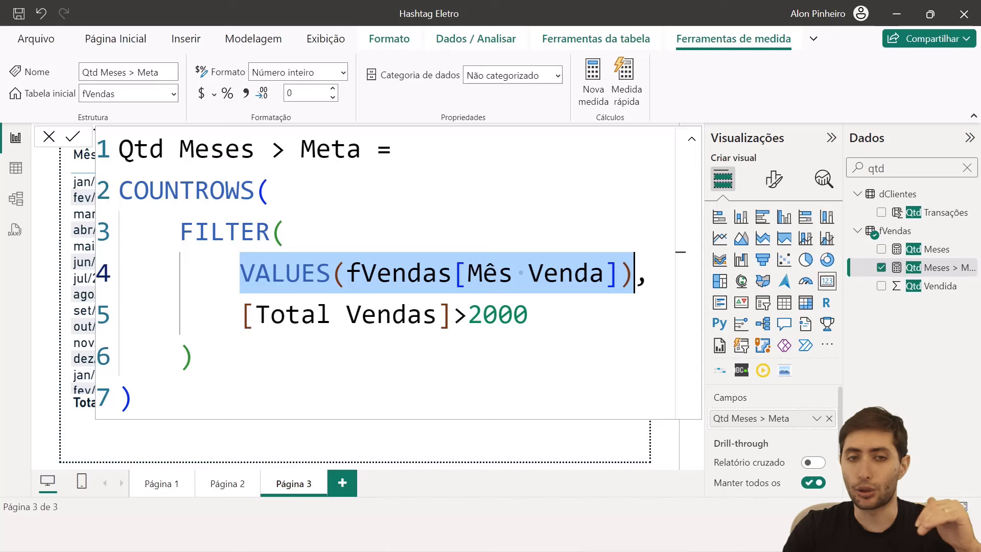
left_click(241, 274)
left_click_drag(180, 232, 286, 232)
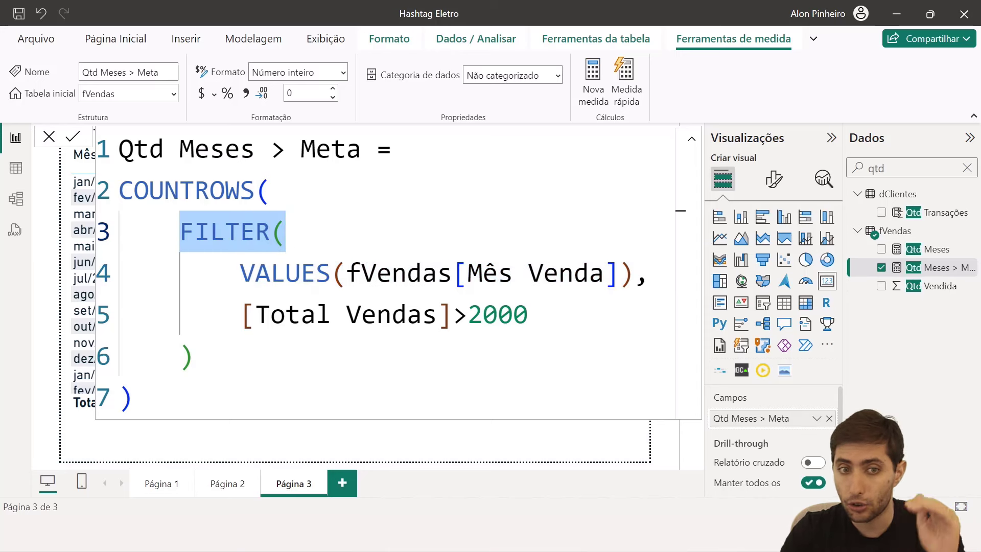
left_click_drag(240, 273, 634, 273)
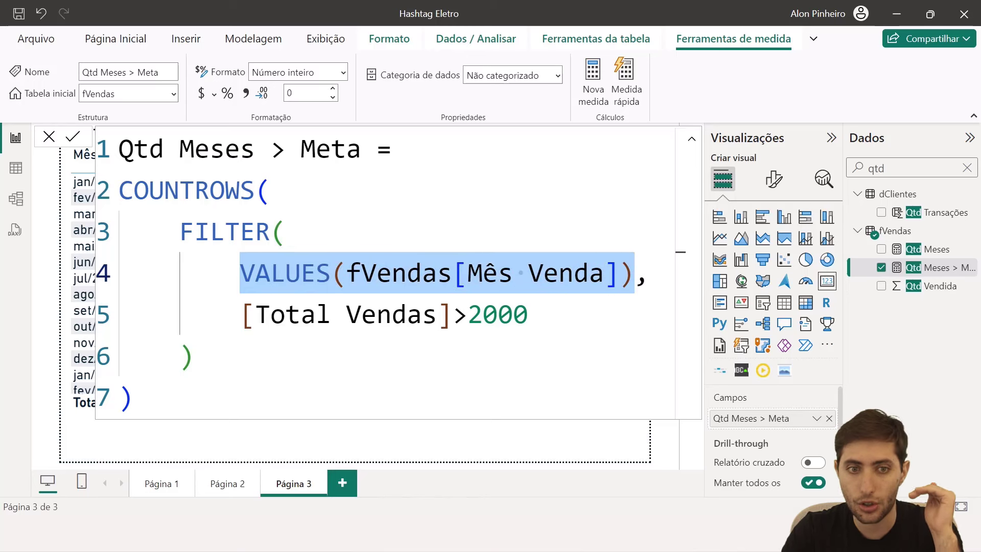
Examine the [Total Vendas]>2000 condition in the Qtd Meses > Meta formula, looking at the measure and the target value separately.
left_click_drag(240, 314, 452, 315)
double_click(498, 314)
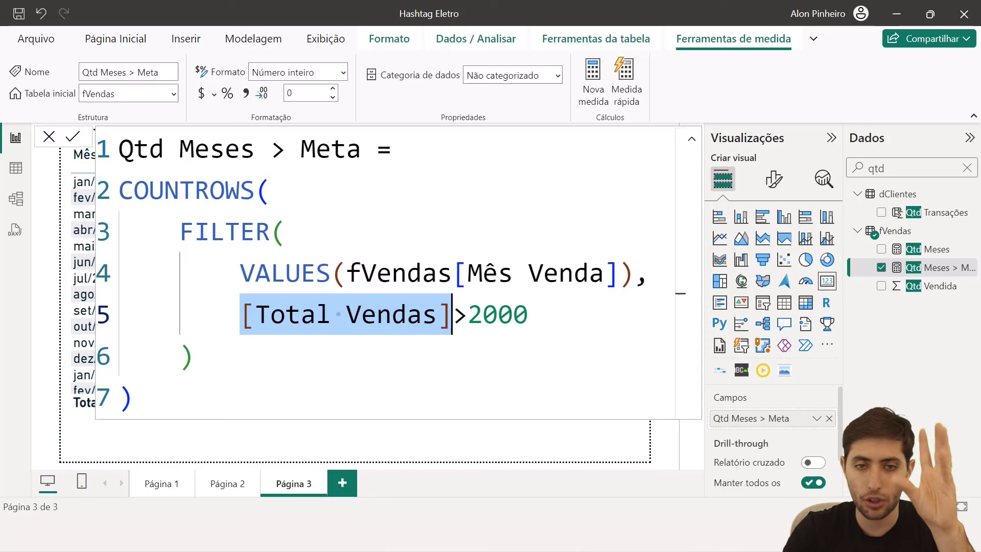
key("Right")
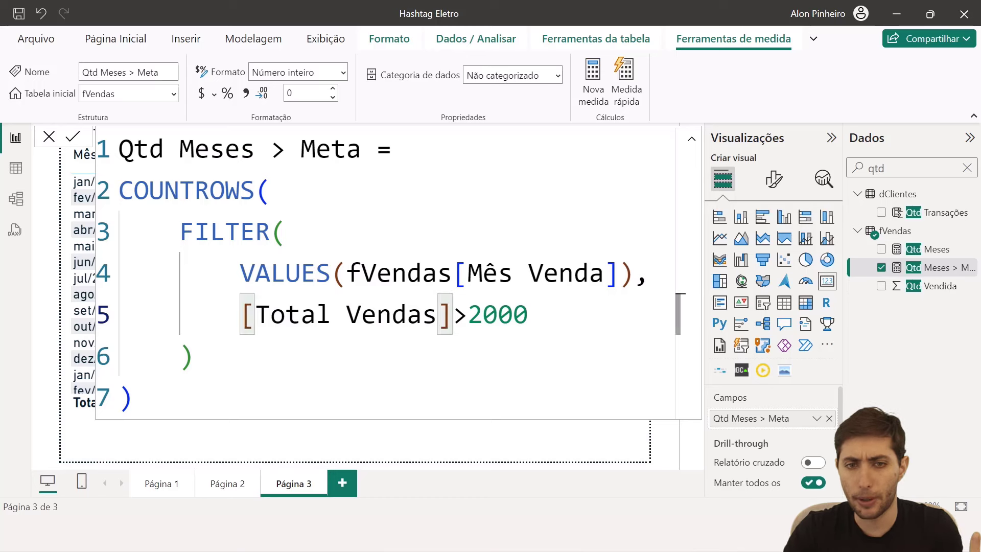
key("Right")
key("shift+End")
key("Right")
key("ctrl+shift+Left")
key("Left")
key("Left")
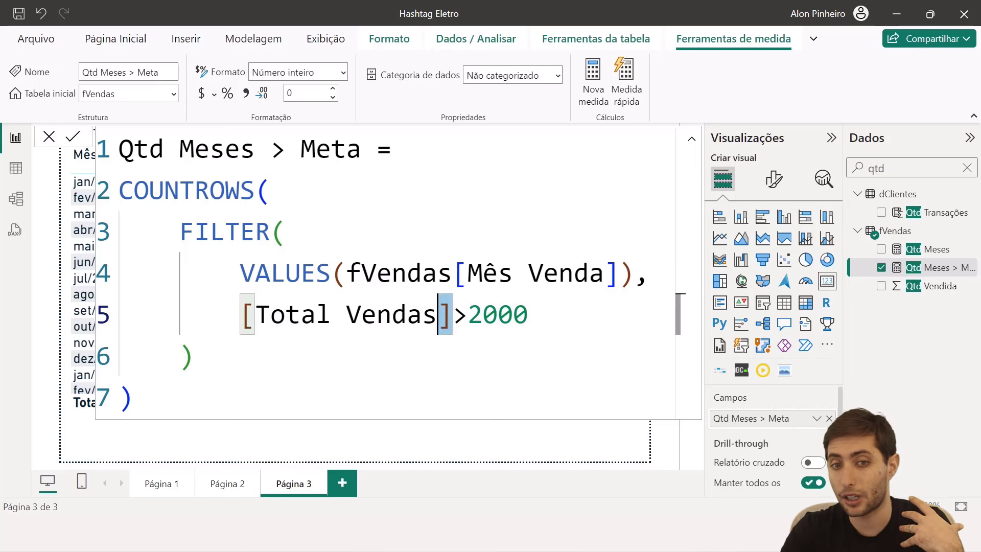
key("shift+Home")
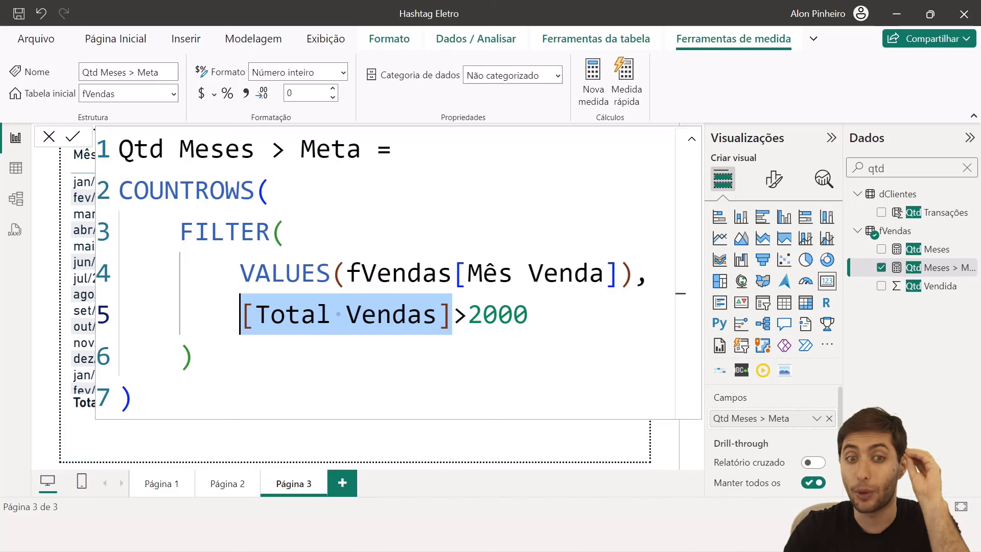
key("Left")
key("ctrl+shift+Right")
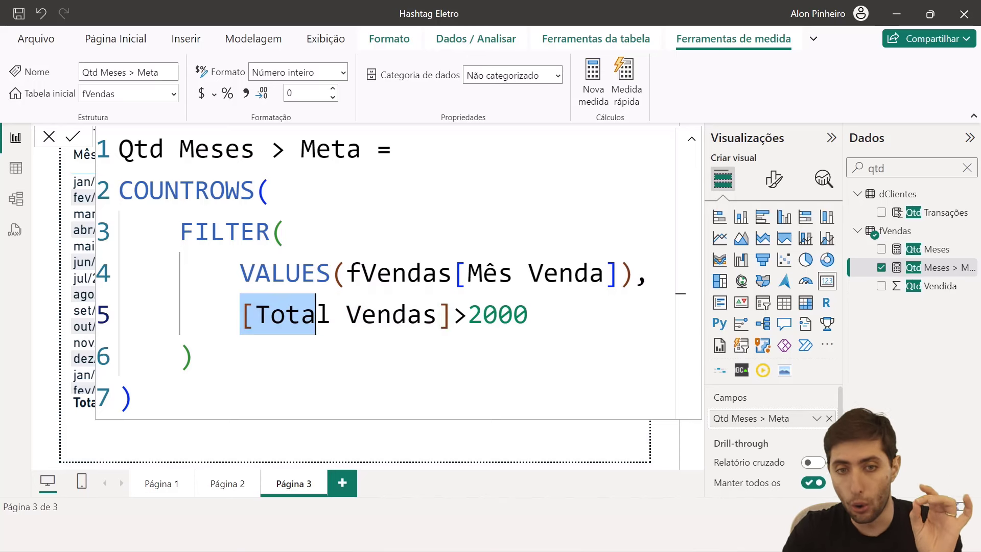
key("ctrl+shift+Right")
key("Right")
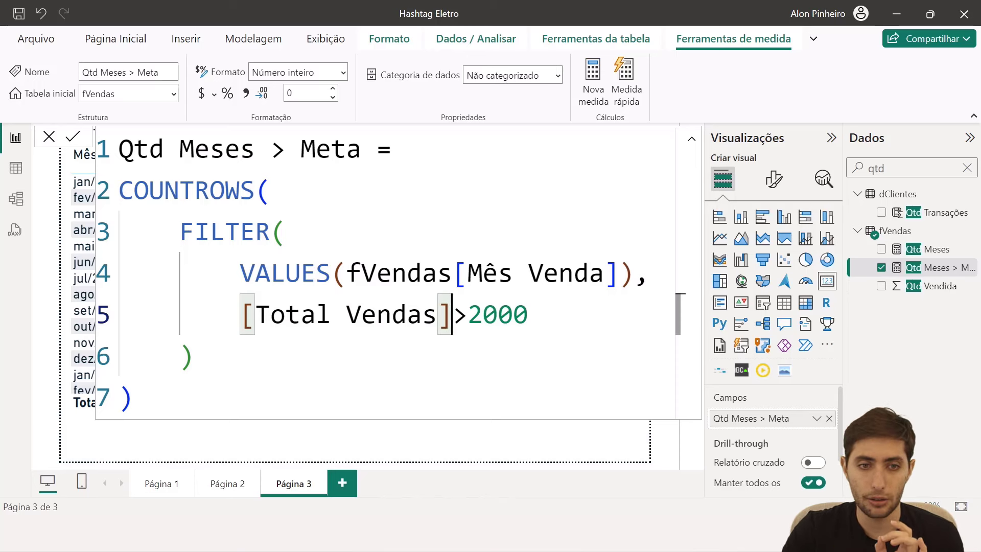
Review how the FILTER block over VALUES feeds COUNTROWS in the Qtd Meses > Meta formula, and leave the formula.
left_click_drag(241, 273, 532, 314)
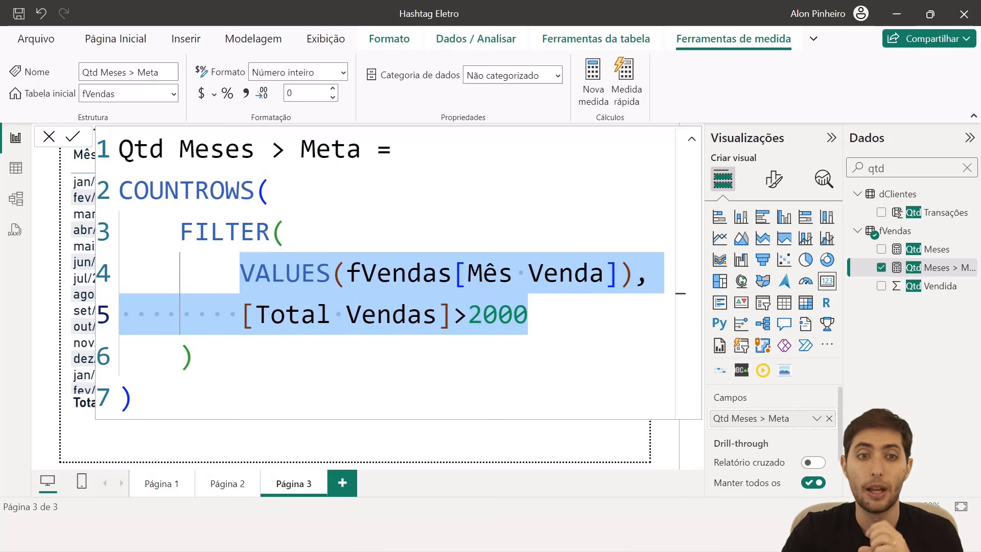
left_click(316, 273)
left_click(180, 232)
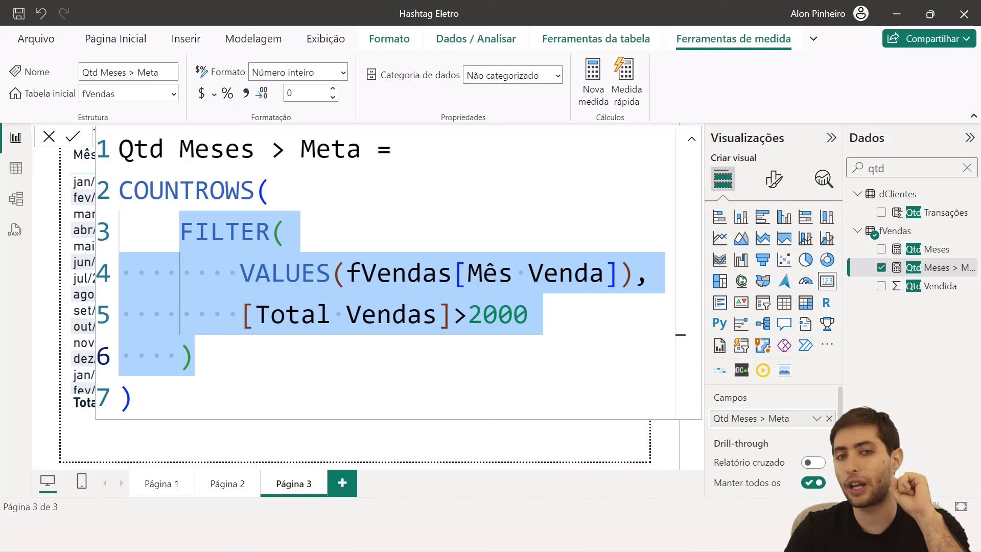
double_click(149, 190)
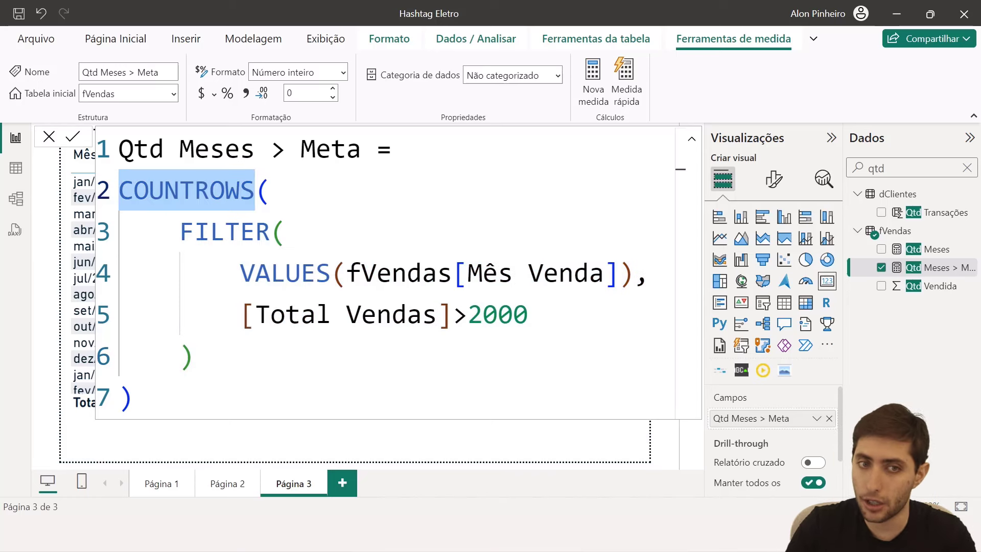
left_click_drag(180, 232, 195, 356)
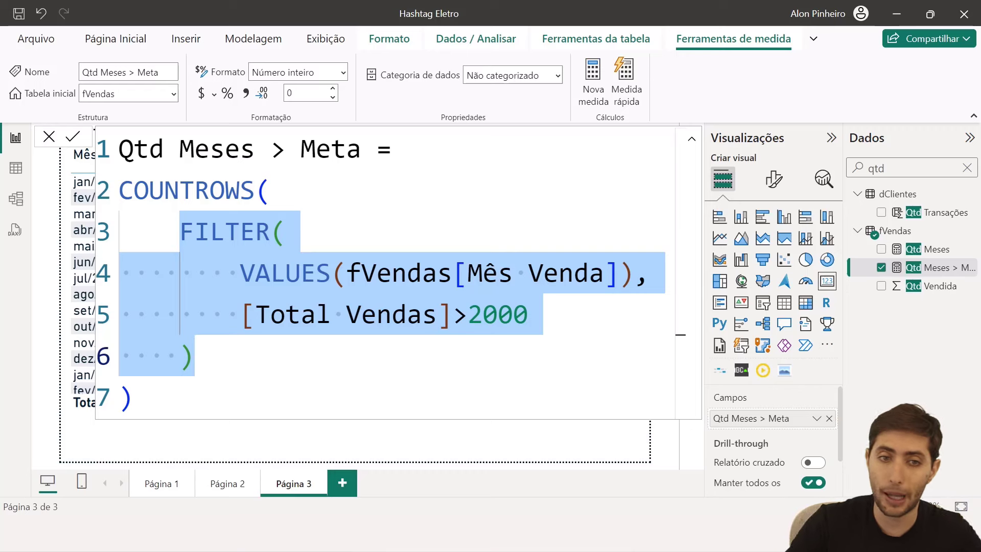
left_click(371, 444)
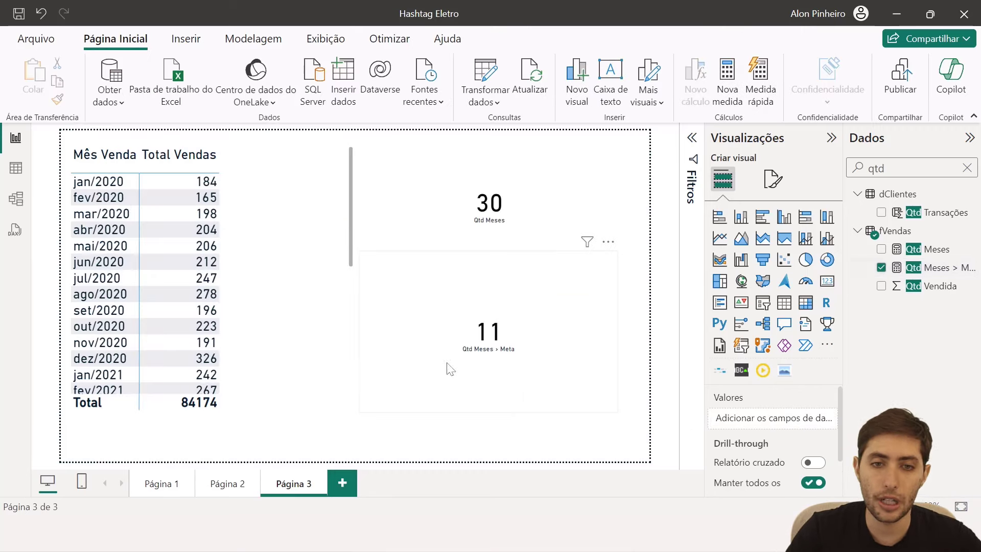
Shrink the Qtd Meses > Meta card and place it directly beneath the Qtd Meses card.
left_click(510, 374)
left_click_drag(616, 411, 535, 338)
left_click_drag(491, 307, 538, 290)
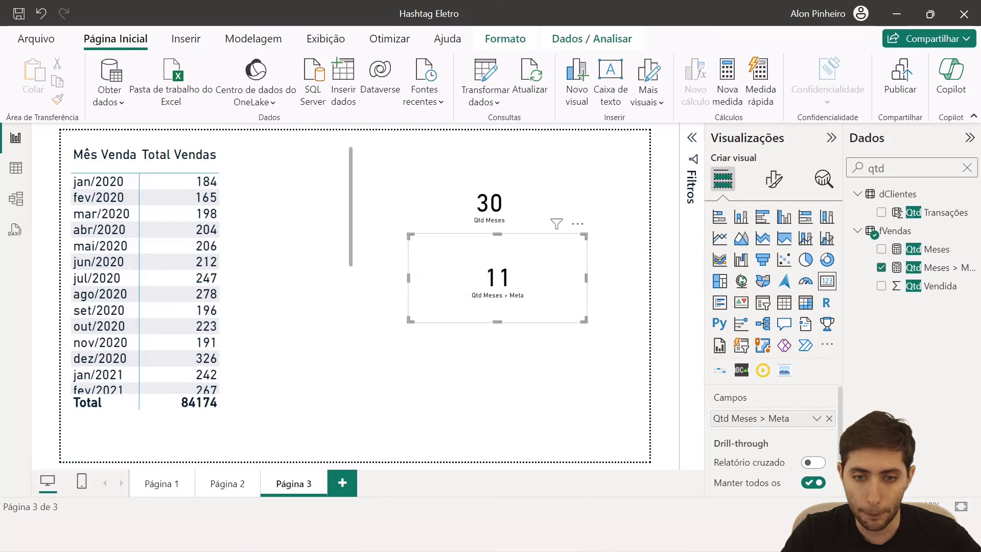
Switch to WordPad to reread the 2.000-unit target question and its two calculation parts, and return to the Power BI report.
left_click(649, 462)
scroll(649, 455, "up", 1)
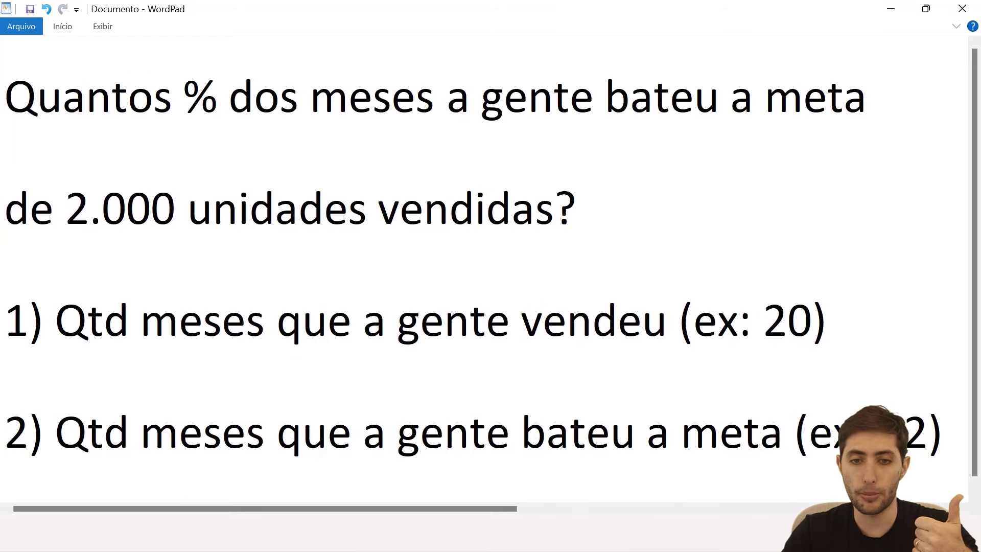
scroll(492, 252, "down", 1)
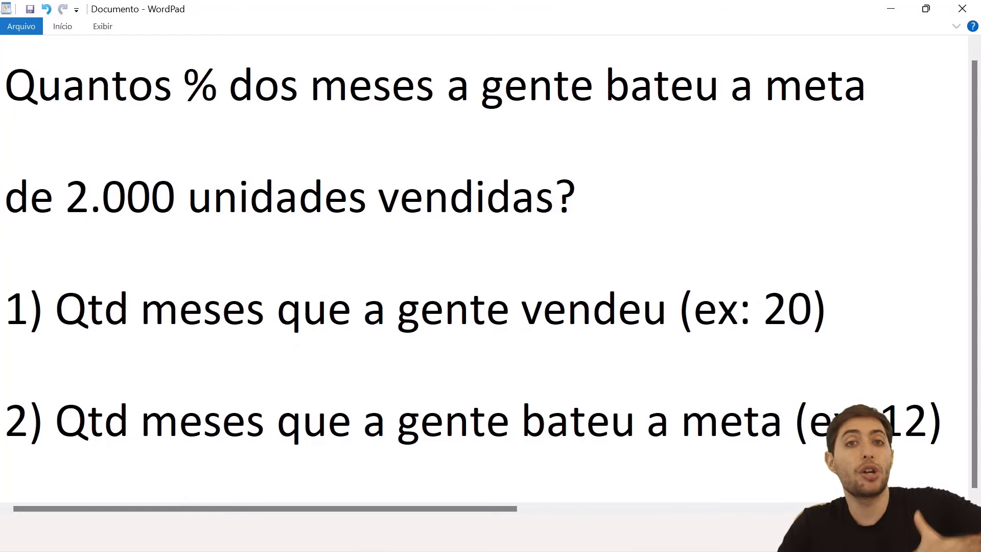
left_click(891, 8)
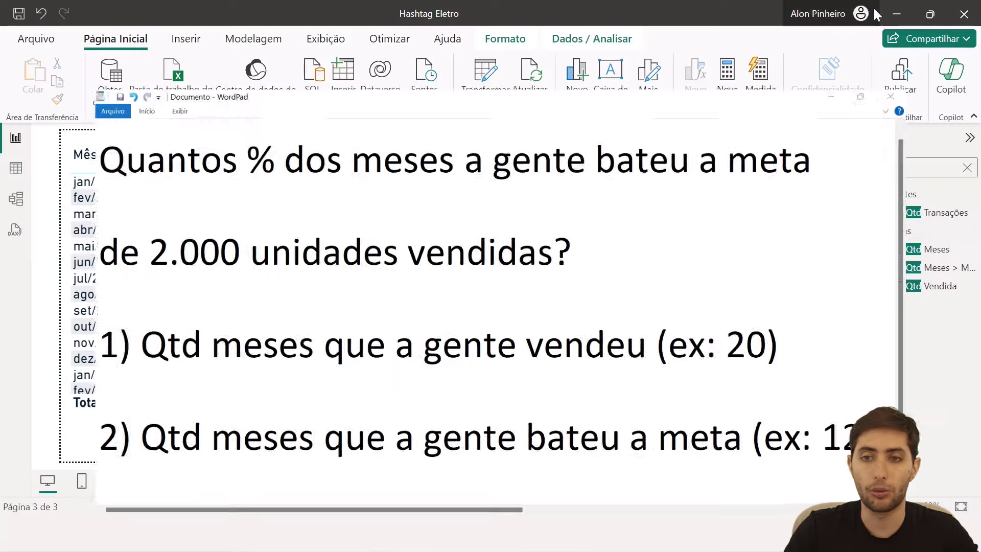
Clear the field search and create a new measure in the fVendas table named % Meses > Meta.
left_click(967, 169)
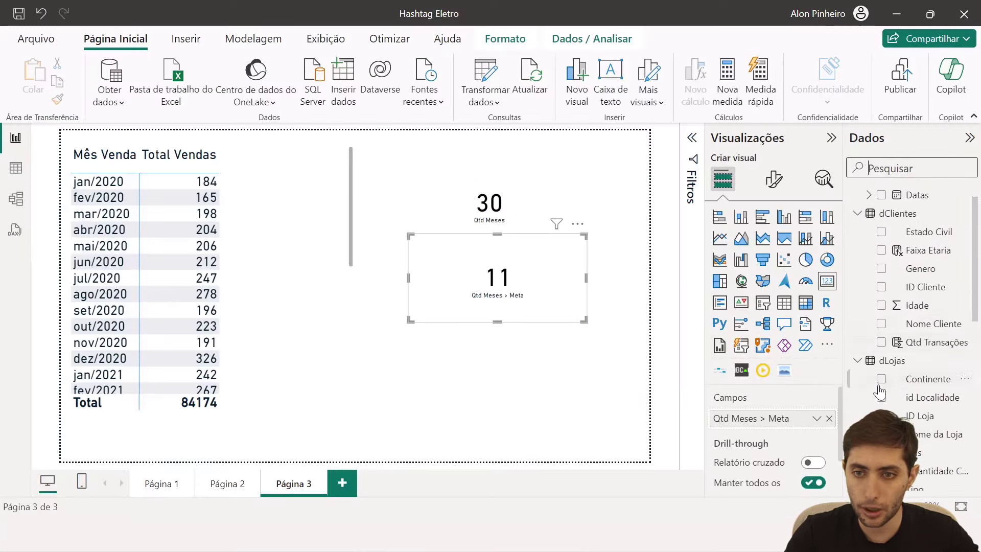
scroll(913, 357, "down", 8)
scroll(914, 384, "down", 2)
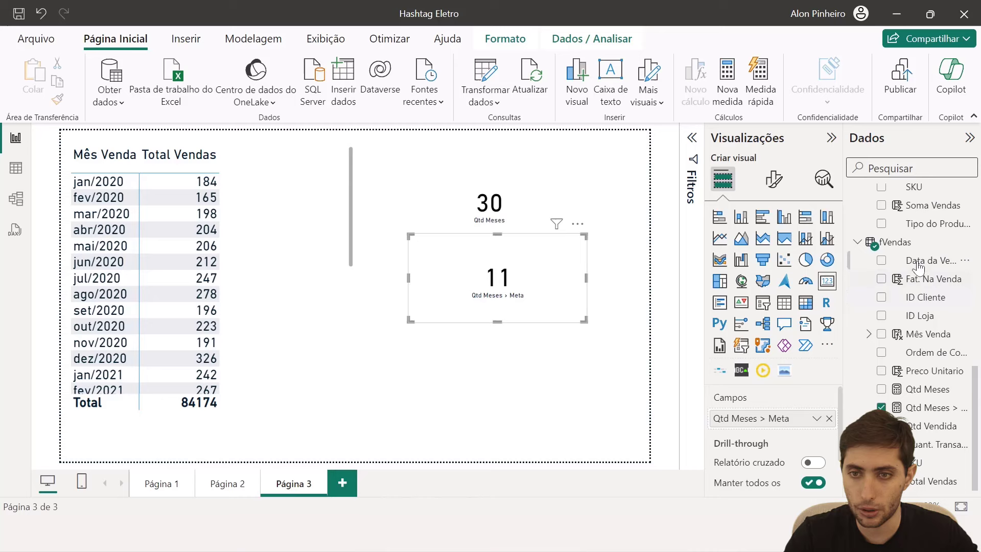
right_click(916, 244)
left_click(811, 235)
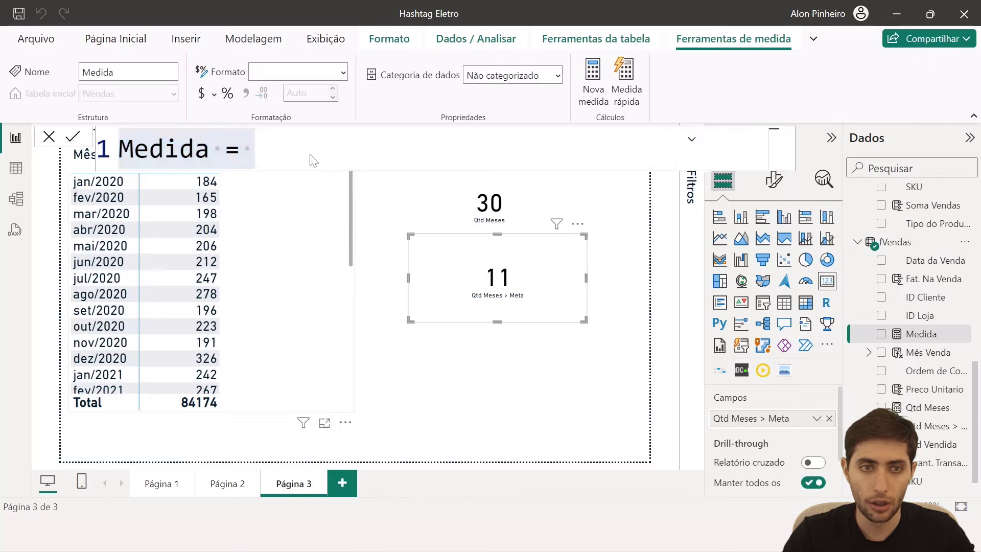
type("% Meses ")
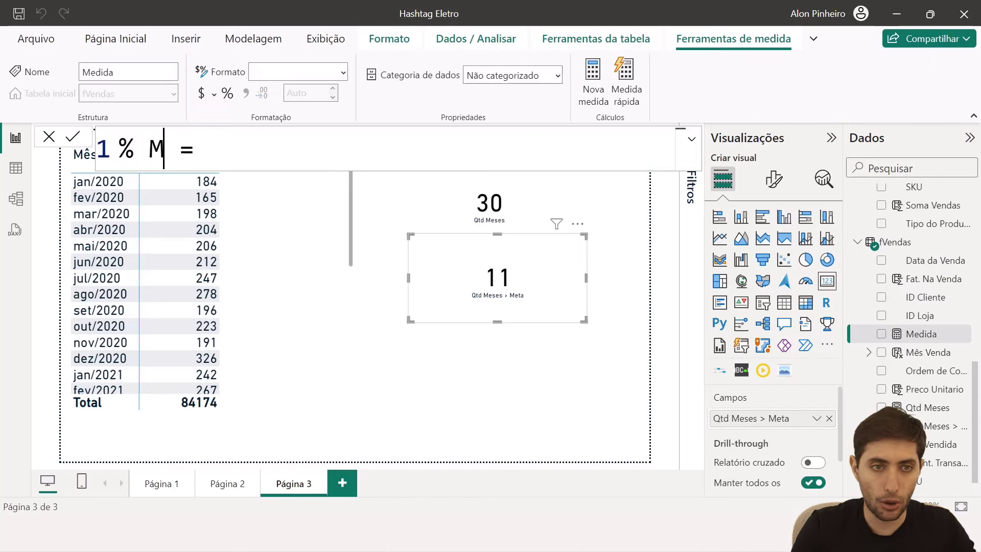
type("> Meta")
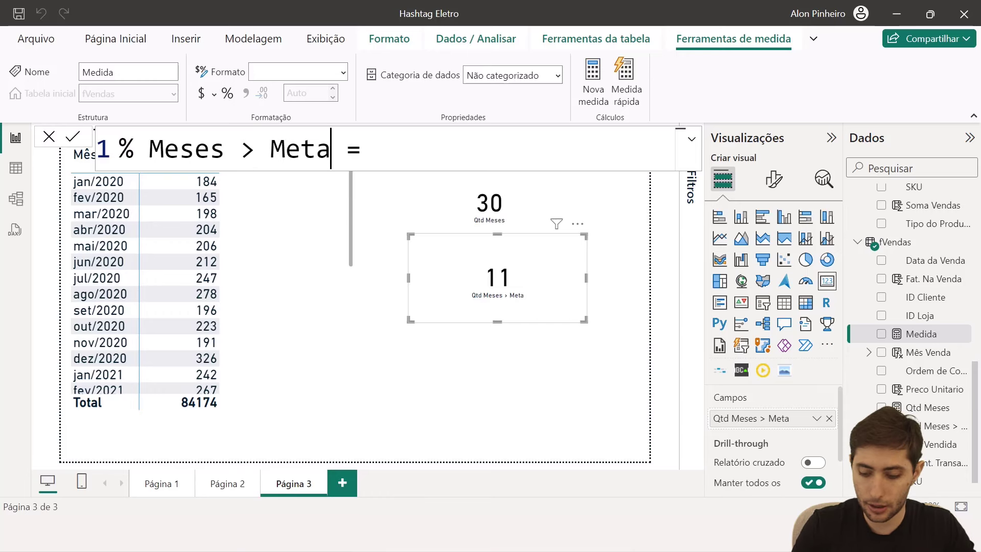
Define the new measure as [Qtd Meses > Meta]/[Qtd Meses] and commit it.
key("End")
type("qtd")
key("Up")
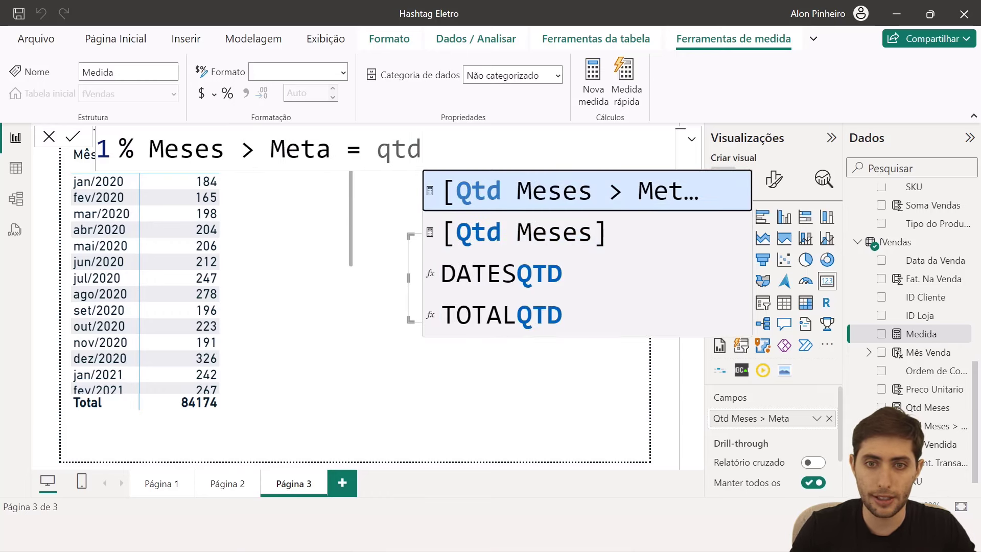
key("Tab")
type("/qtd")
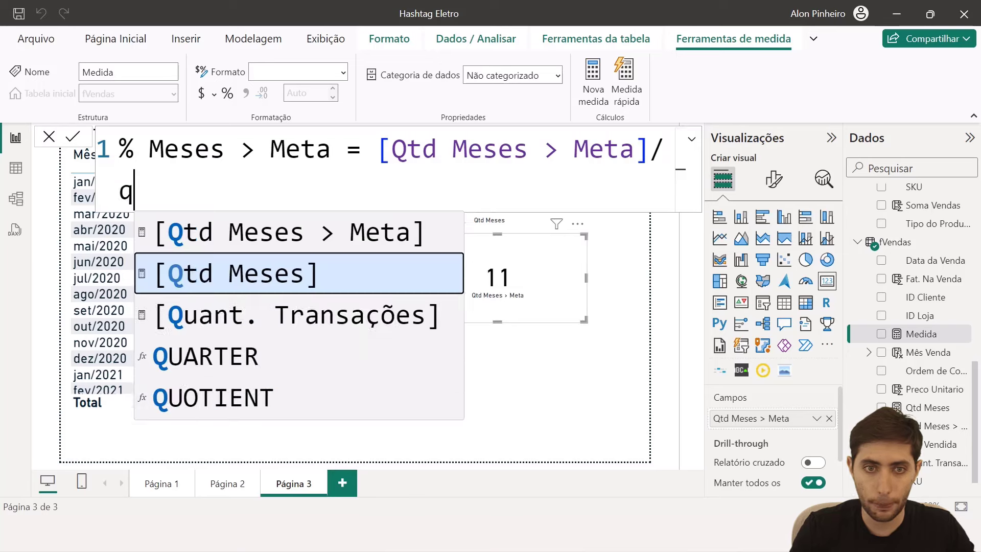
key("Tab")
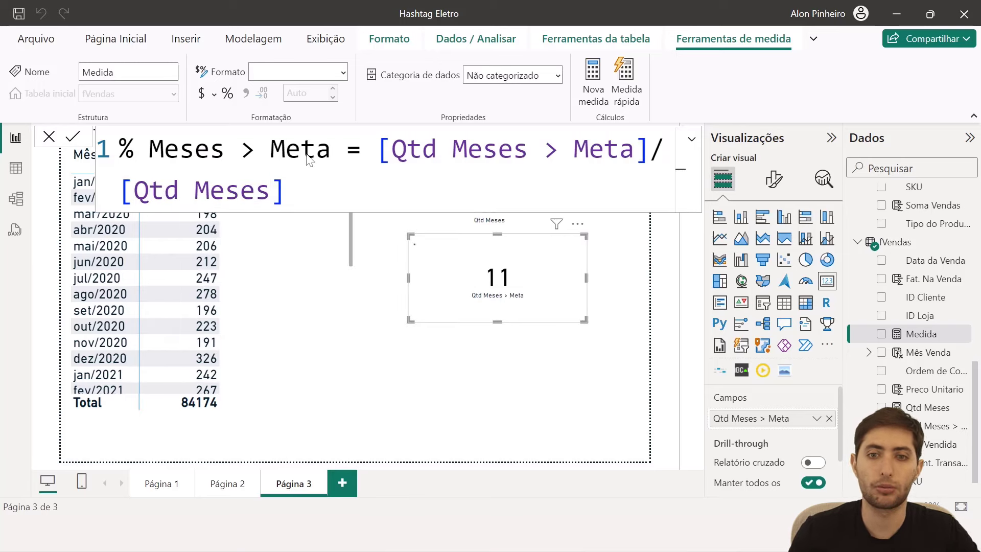
key("Return")
Add a new card visual to Página 3 showing the % Meses > Meta measure.
left_click(567, 404)
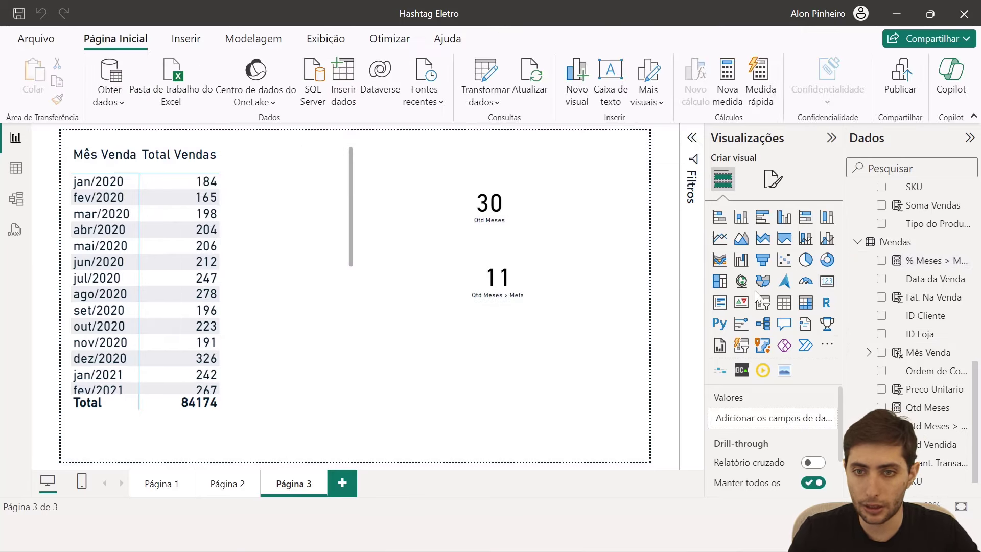
left_click(832, 282)
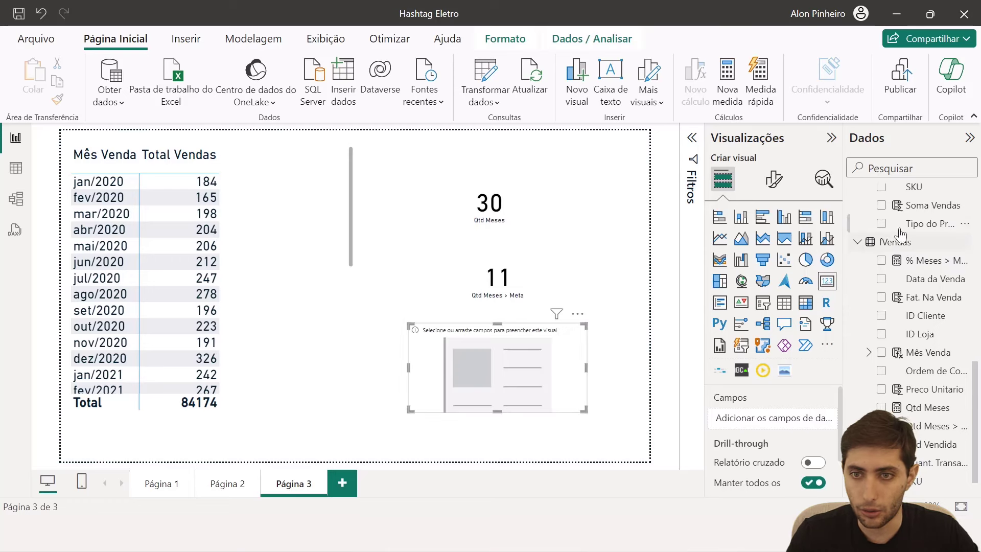
type("%")
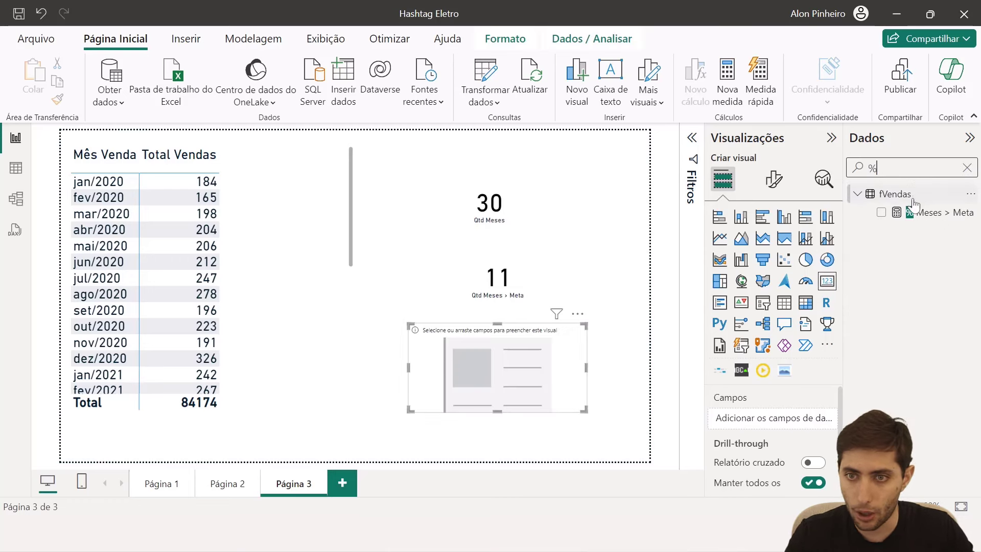
left_click_drag(927, 212, 792, 421)
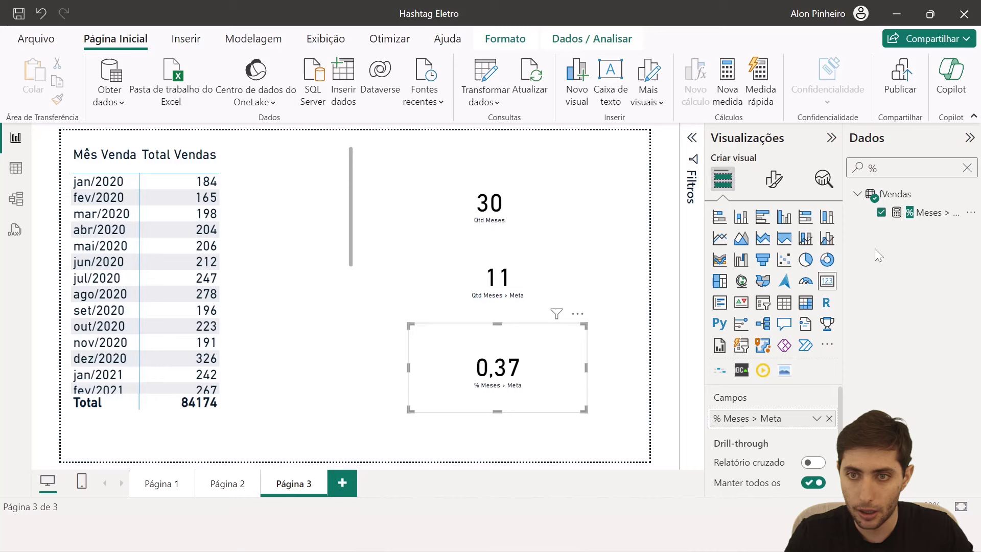
Format the % Meses > Meta measure as a percentage and deselect it.
left_click(915, 213)
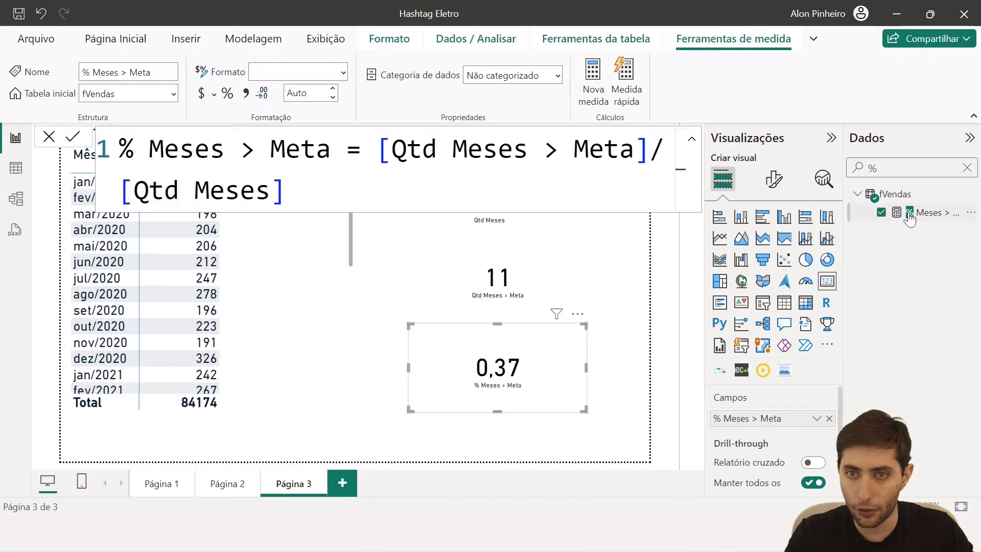
left_click(228, 93)
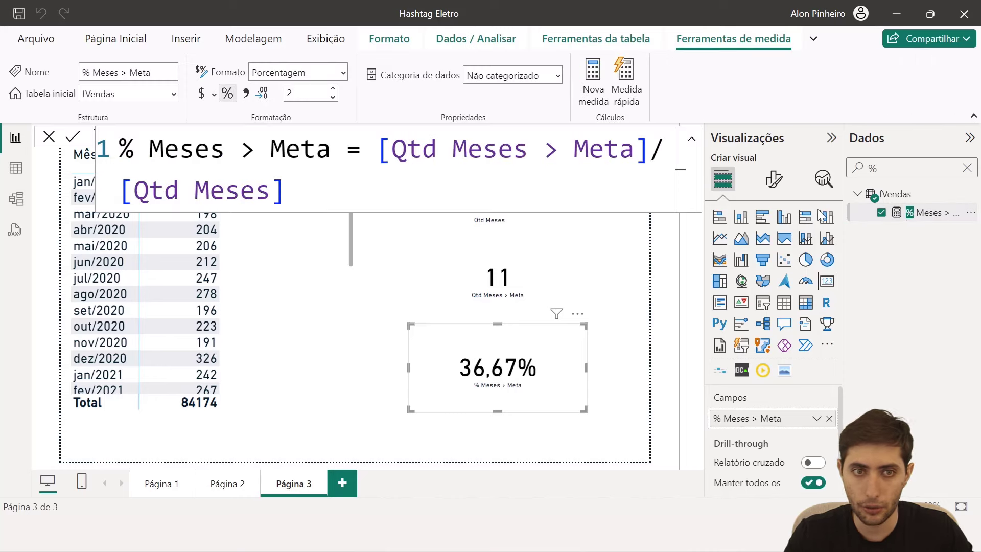
left_click(639, 383)
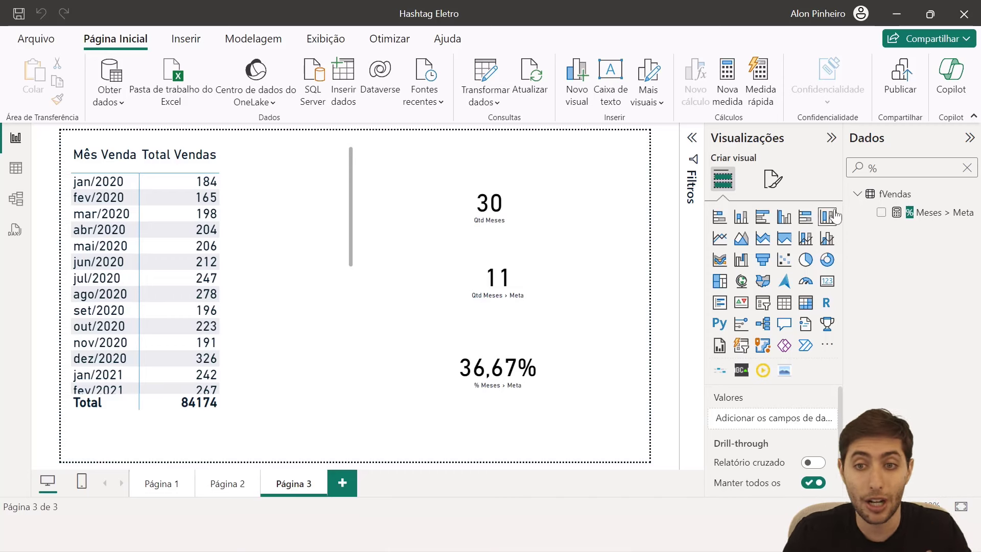
Clear the field search and reopen the Qtd Meses > Meta measure to examine the FILTER function in its formula.
left_click(967, 169)
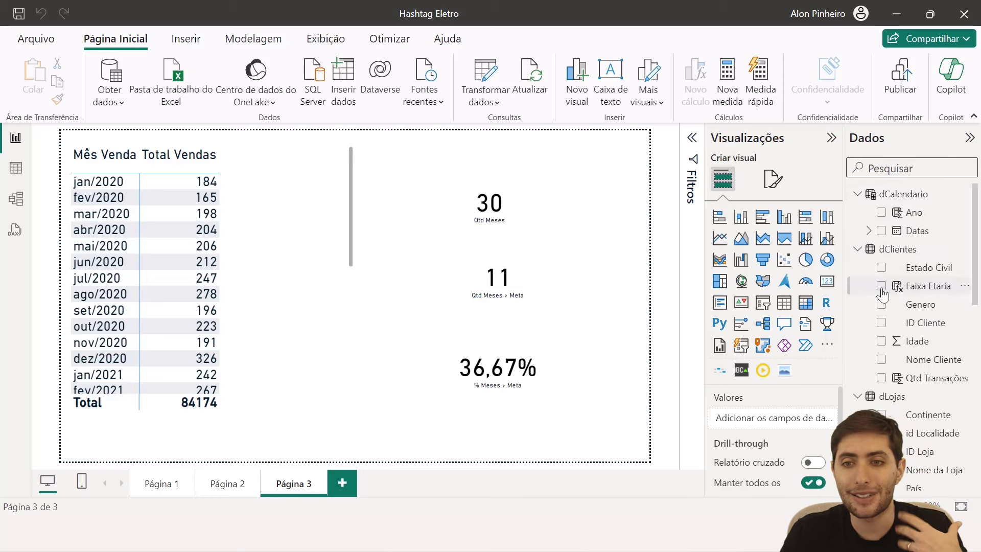
scroll(889, 317, "down", 8)
scroll(923, 390, "down", 2)
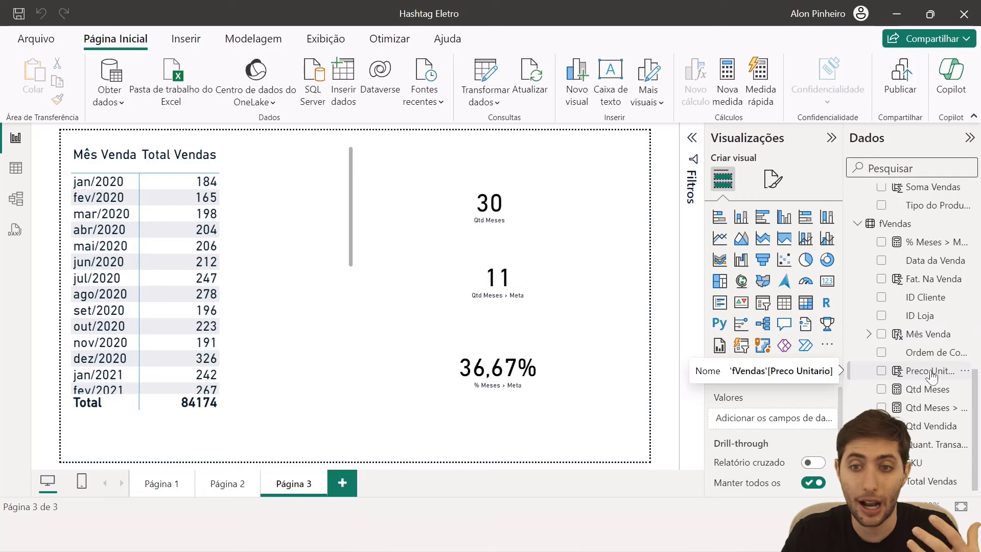
scroll(933, 381, "up", 2)
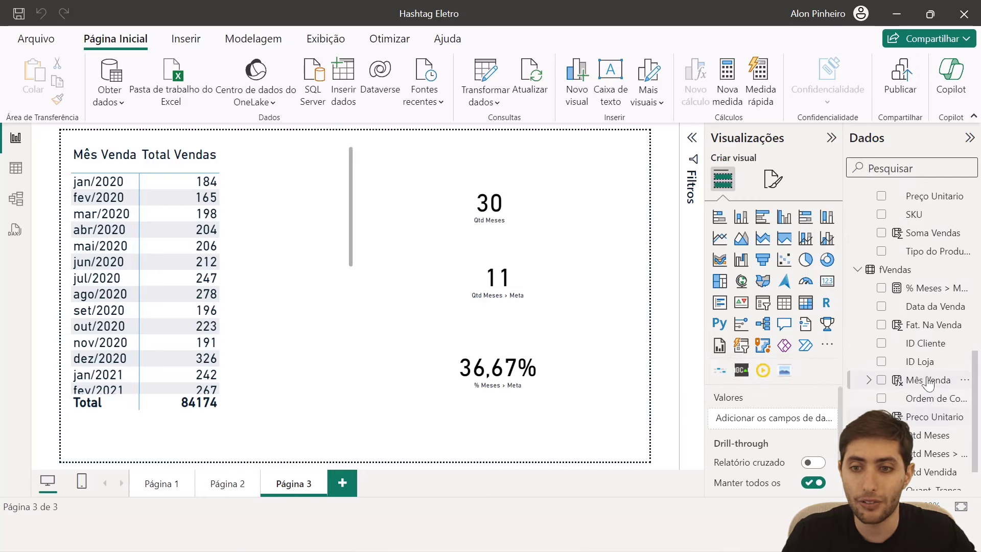
left_click(929, 455)
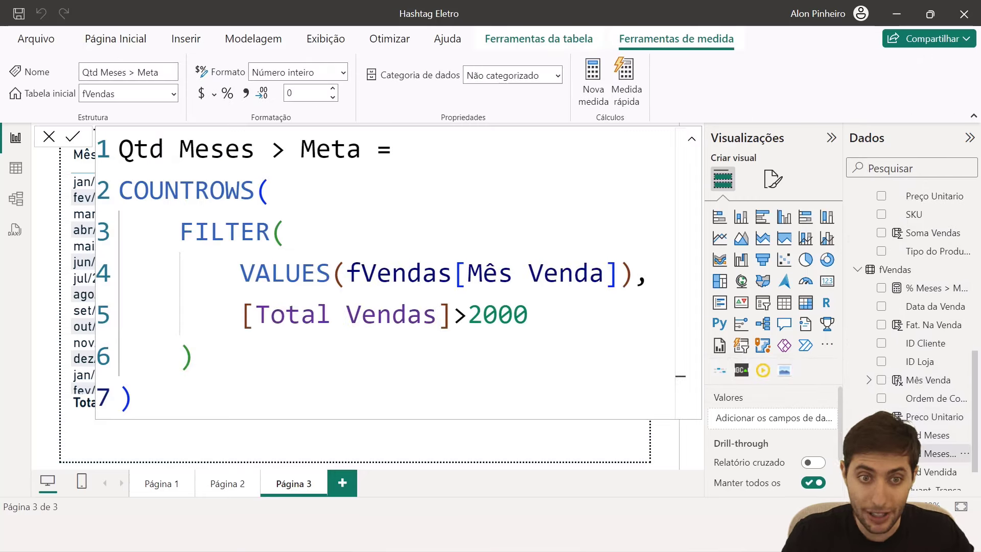
key("shift+Right")
key("shift+Right")
key("shift+Right")
key("shift+Right")
key("shift+Right")
key("shift+Right")
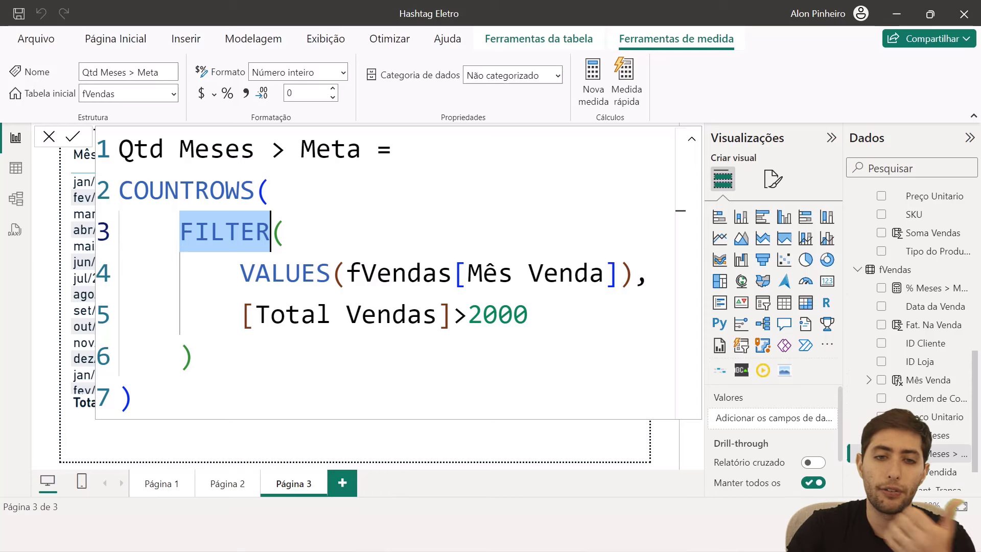
Examine the FILTER condition [Total Vendas]>2000 in the Qtd Meses > Meta formula, including its 2000 threshold.
left_click_drag(529, 315, 241, 322)
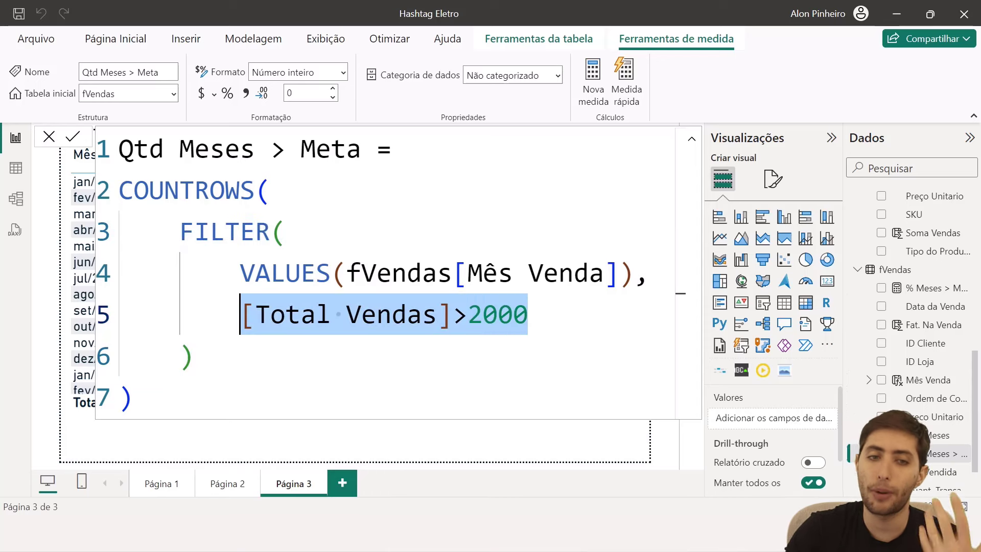
left_click(241, 317)
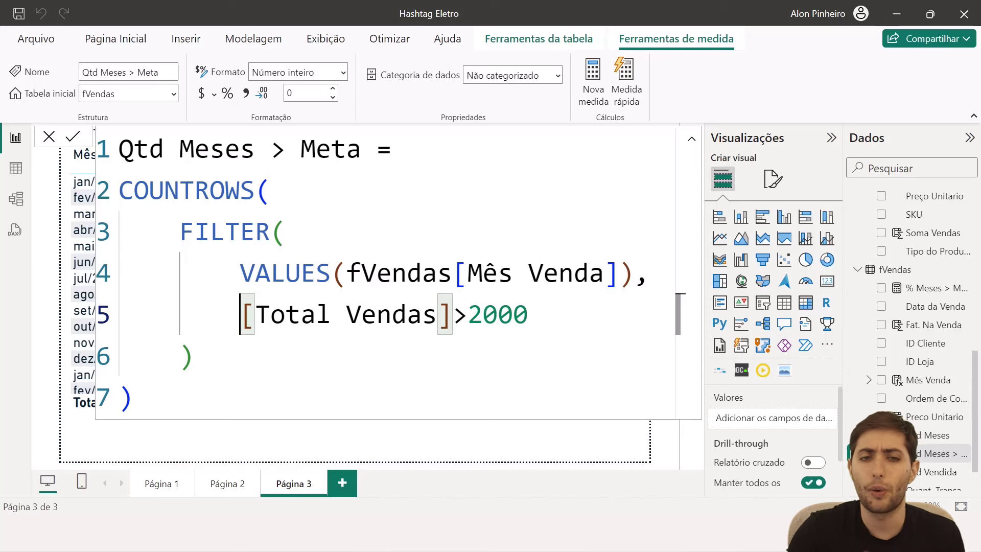
key("shift+Right")
key("shift+Right")
key("shift+Right")
key("shift+Right")
key("shift+Right")
key("shift+Right")
key("shift+Right")
key("shift+Right")
key("shift+Right")
key("shift+Right")
key("shift+Right")
key("shift+Right")
key("shift+Right")
key("shift+Right")
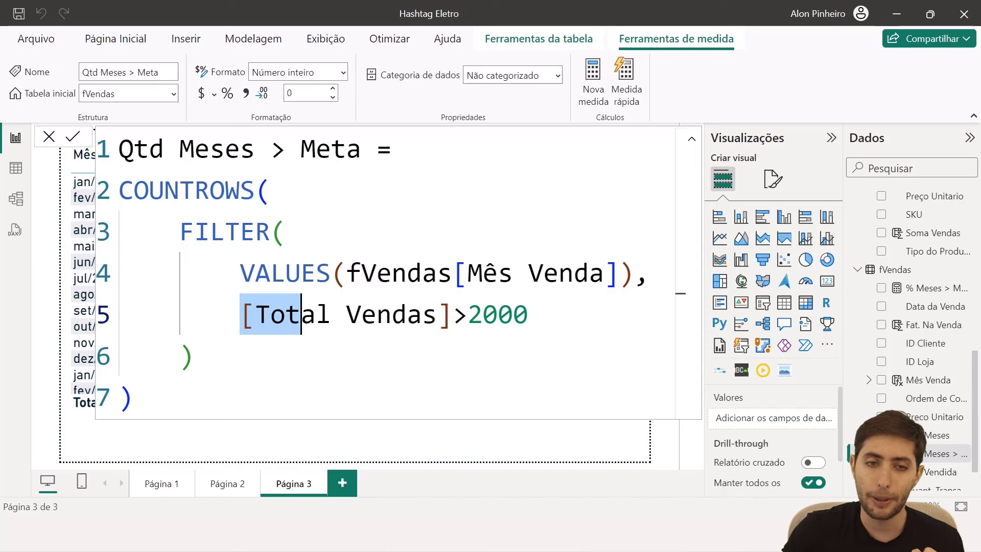
key("Right")
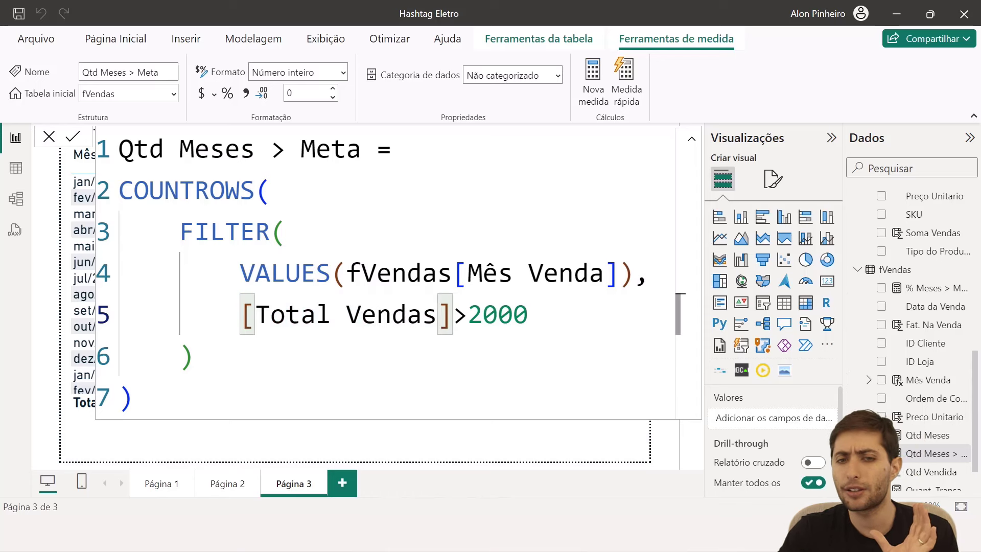
double_click(525, 315)
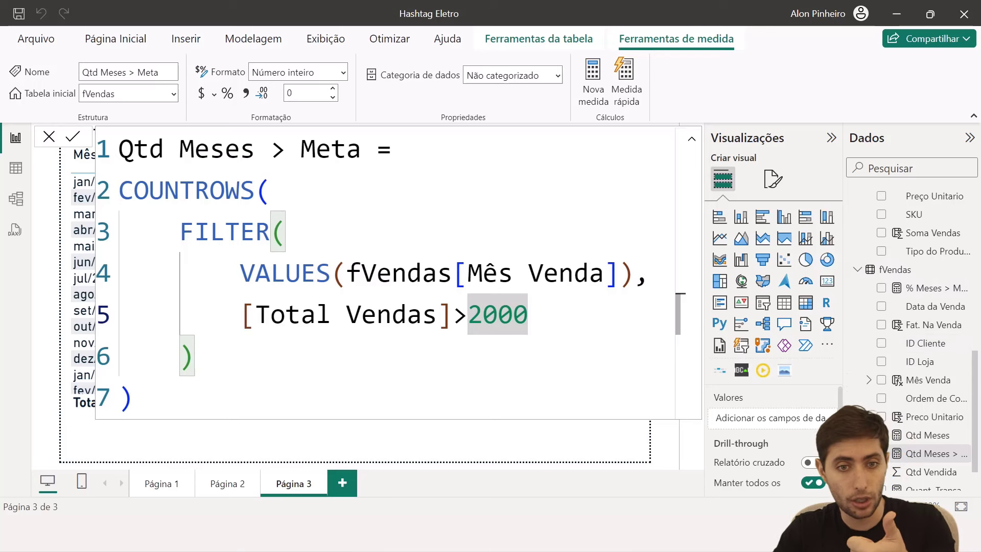
Examine the [Total Vendas] measure reference used inside FILTER, and leave the formula unchanged to return to the Página 3 report.
left_click_drag(241, 315, 452, 315)
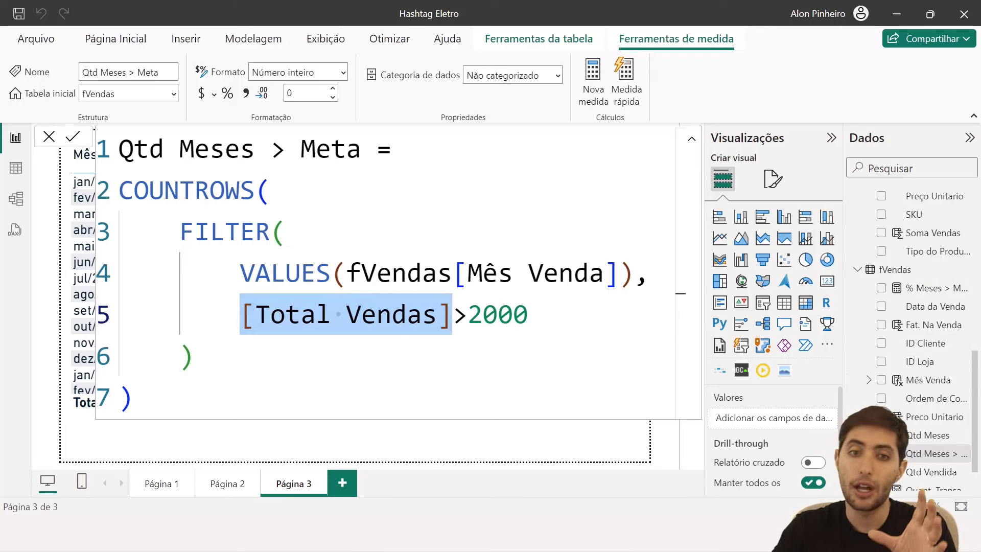
left_click(453, 315)
left_click_drag(241, 315, 452, 315)
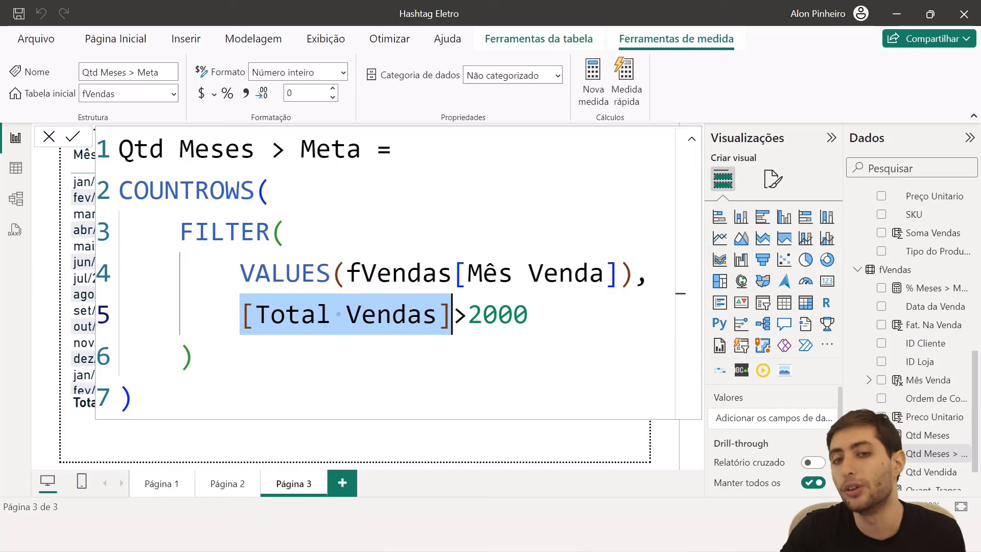
key("Right")
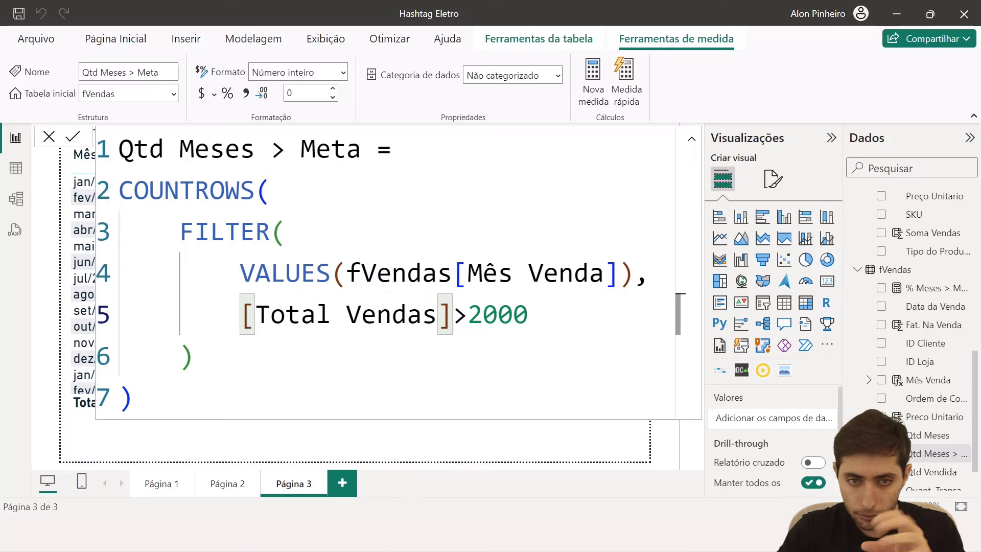
left_click_drag(453, 314, 239, 314)
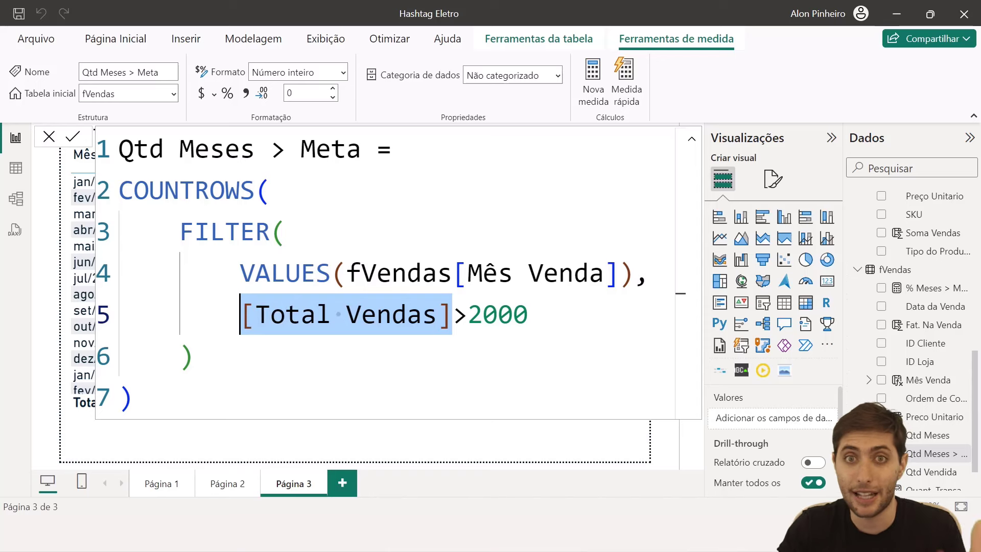
key("Left")
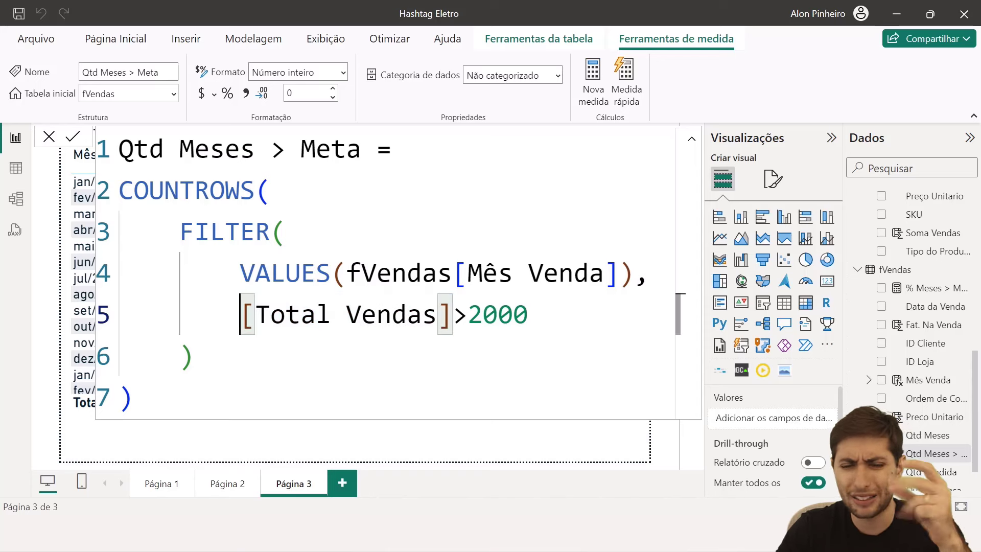
key("shift+Right")
key("shift+Right")
key("shift+Right")
key("shift+Right")
key("shift+Right")
key("shift+Right")
key("shift+Right")
key("shift+Right")
key("shift+Right")
key("shift+Right")
key("shift+Right")
key("shift+Right")
key("shift+Right")
key("shift+Right")
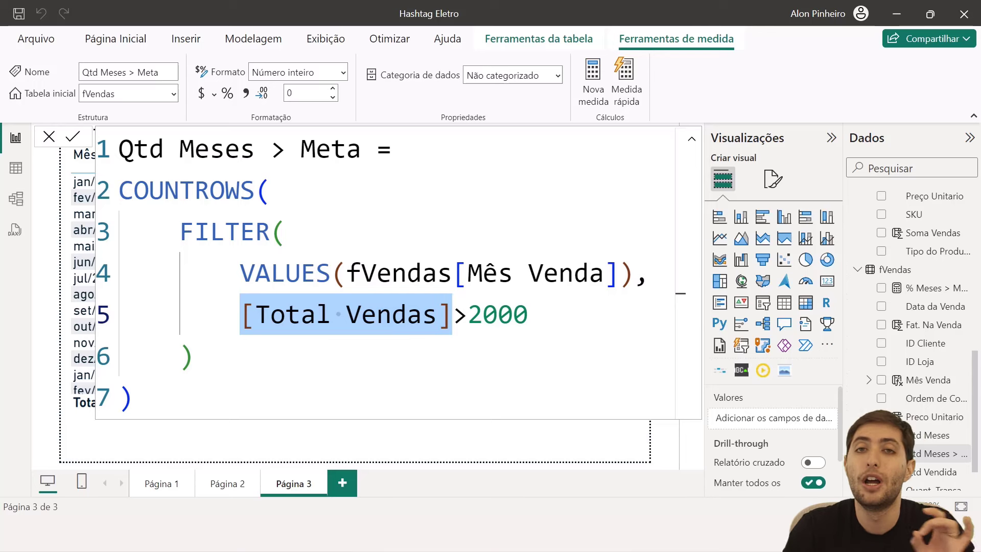
key("Right")
key("shift+Left")
key("shift+Left")
key("shift+Left")
key("shift+Left")
key("shift+Left")
key("shift+Left")
key("shift+Left")
key("shift+Left")
key("shift+Left")
key("shift+Left")
key("shift+Left")
key("shift+Left")
key("shift+Left")
key("shift+Left")
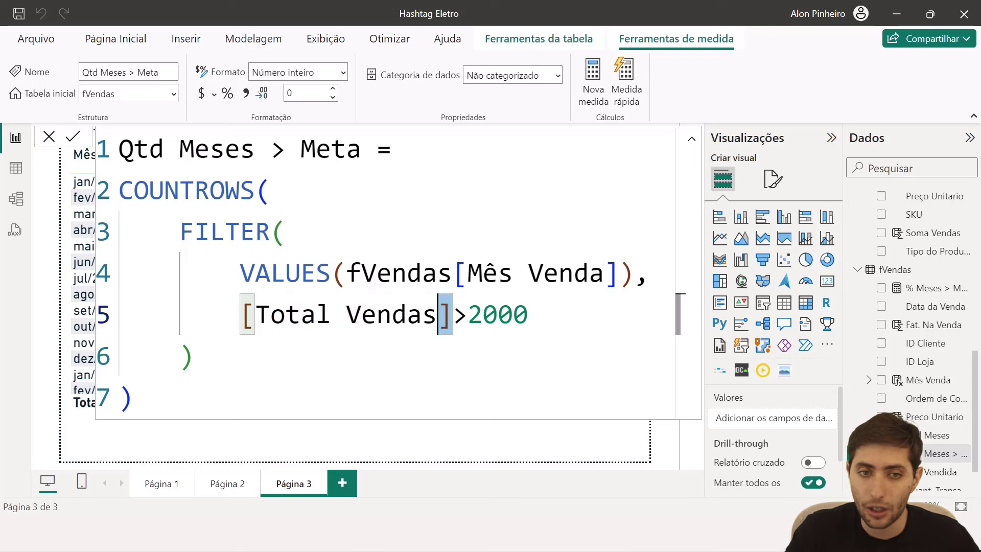
key("Left")
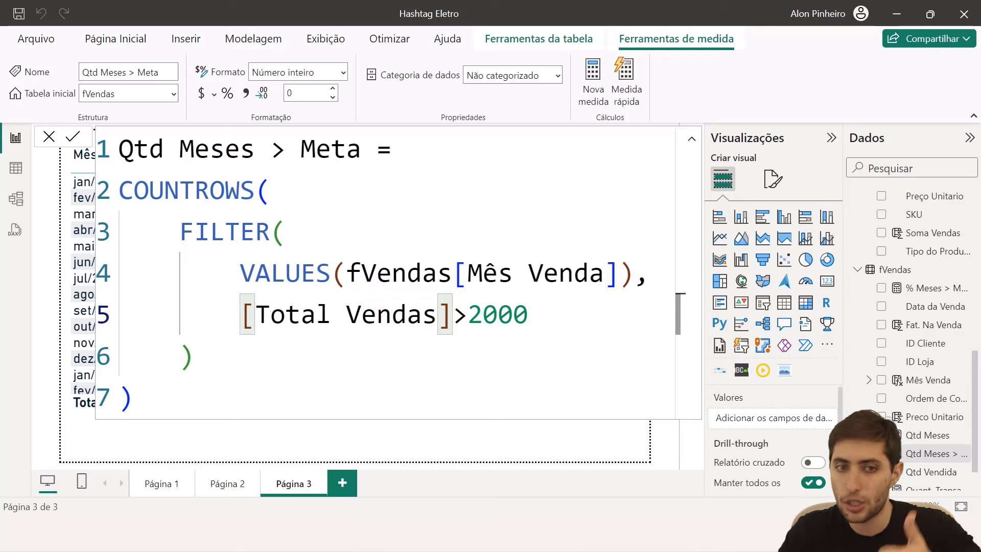
left_click(134, 397)
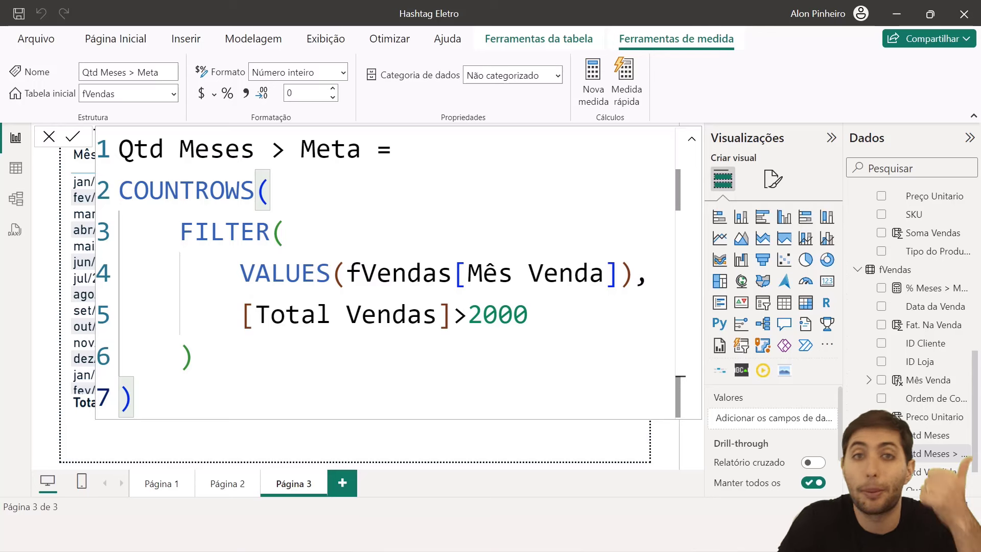
left_click(476, 451)
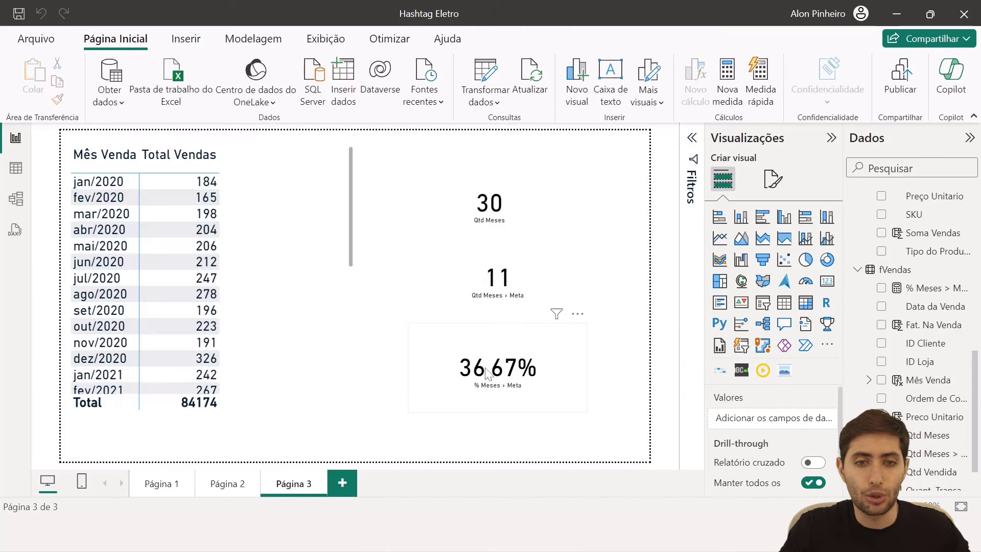